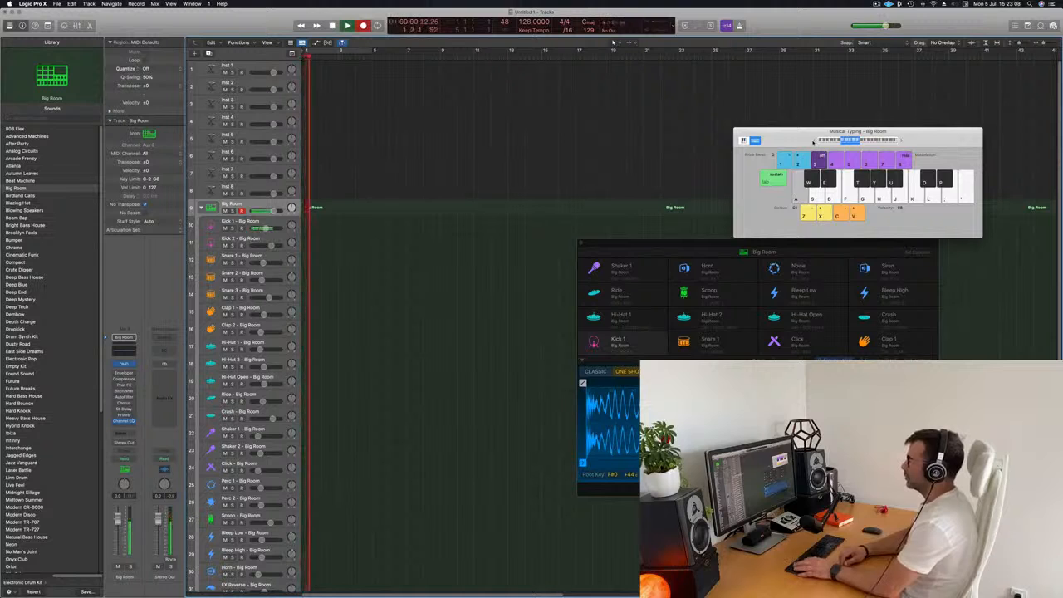
- Record a pattern on the Big Room track with musical typing and open the new region in the Piano Roll
{"action": "key", "text": "a"}
{"action": "key", "text": "space"}
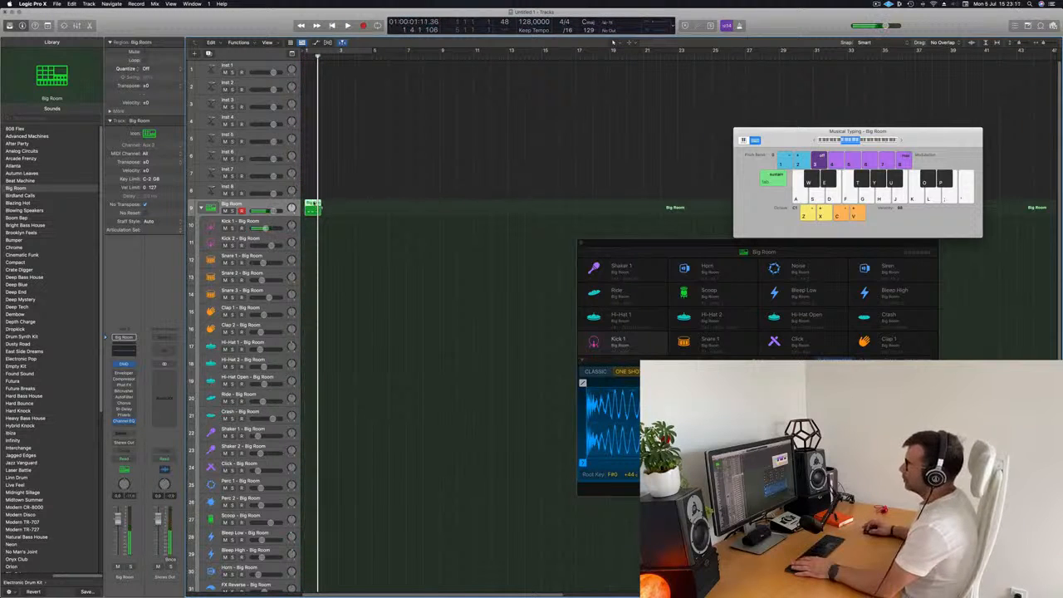
{"action": "double_click", "coordinate": [313, 208]}
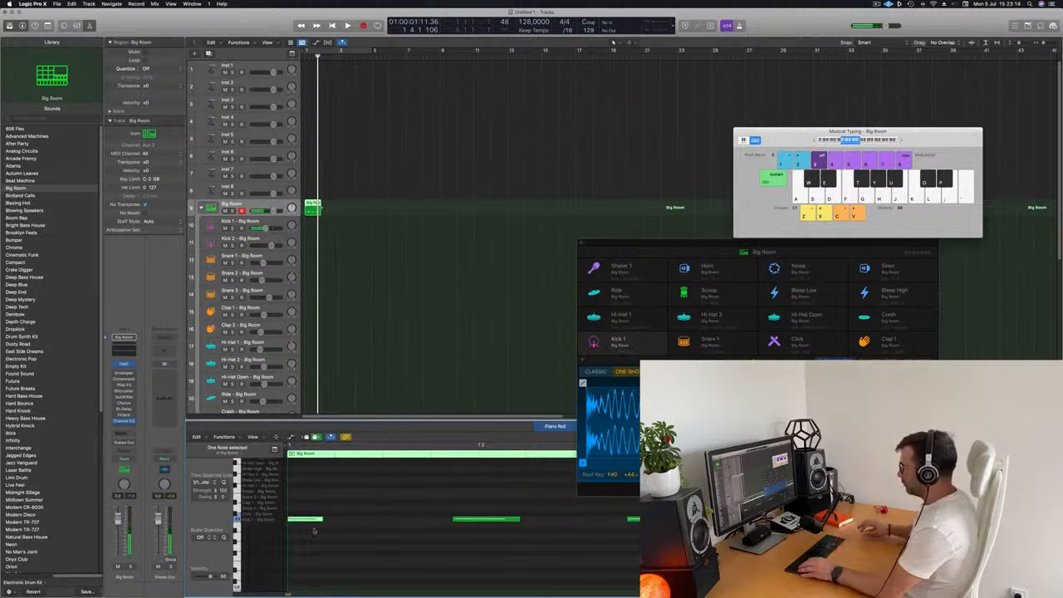
{"action": "scroll", "coordinate": [388, 531], "scroll_direction": "up", "scroll_amount": 1}
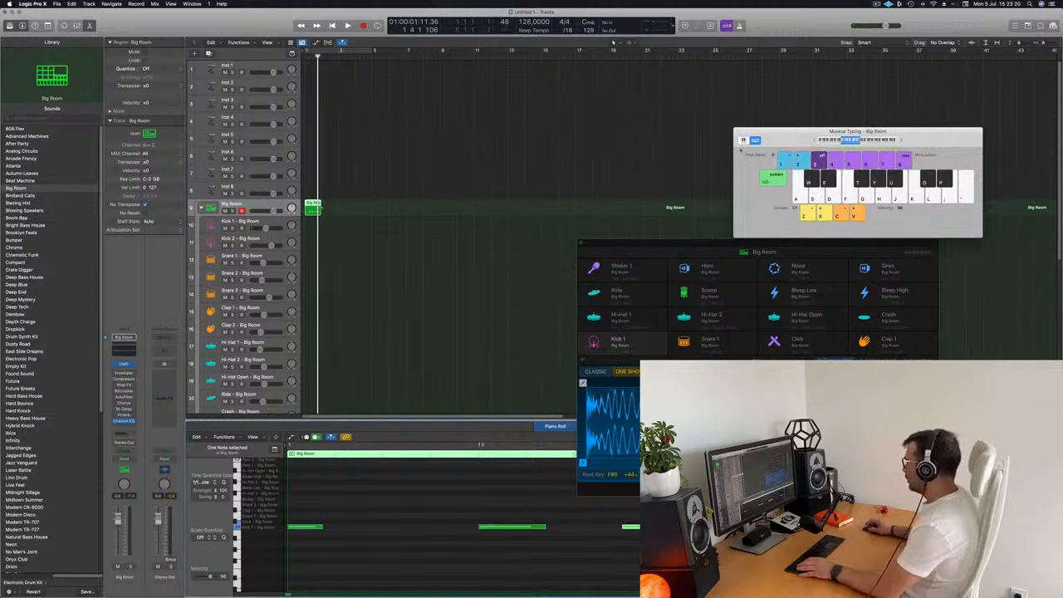
{"action": "left_click_drag", "start_coordinate": [716, 243], "coordinate": [754, 130]}
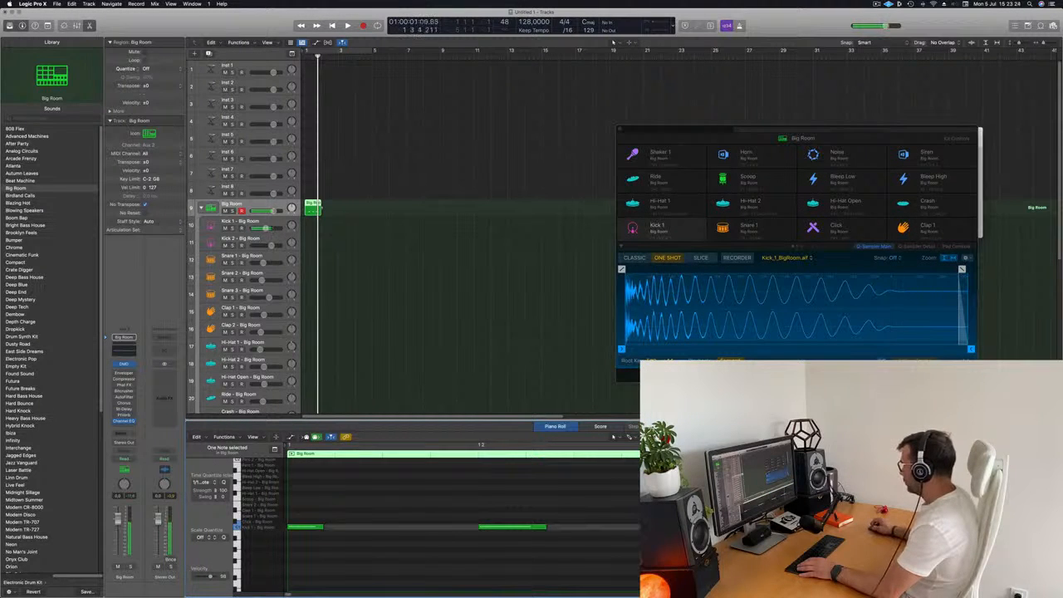
- Repeat the region three times on the Big Room track and play it back in Cycle mode
{"action": "left_click_drag", "start_coordinate": [352, 198], "coordinate": [323, 220]}
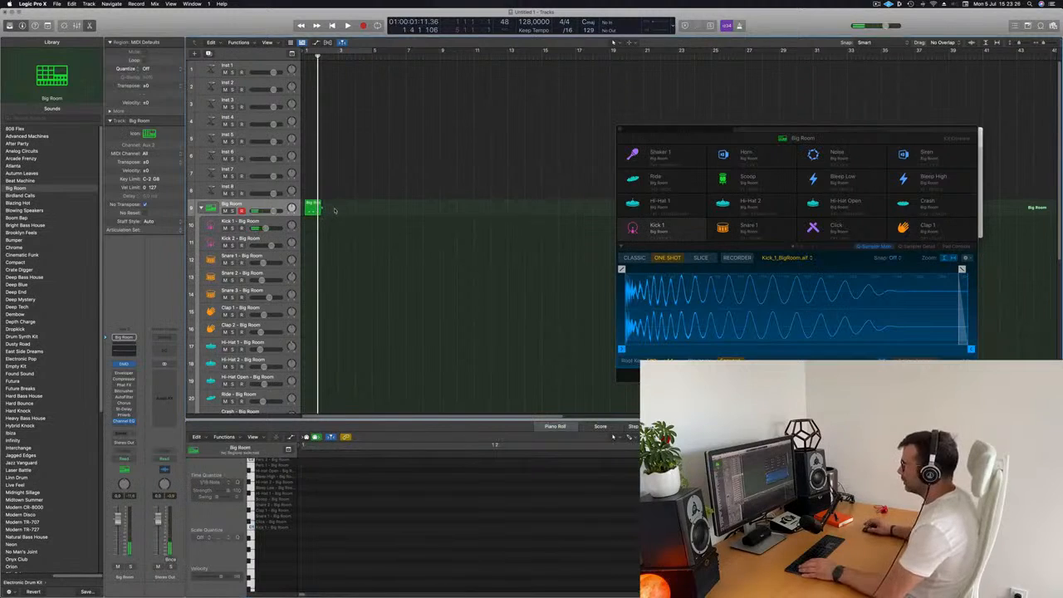
{"action": "left_click", "coordinate": [318, 214]}
{"action": "key", "text": "super+r"}
{"action": "key", "text": "super+r"}
{"action": "key", "text": "super+r"}
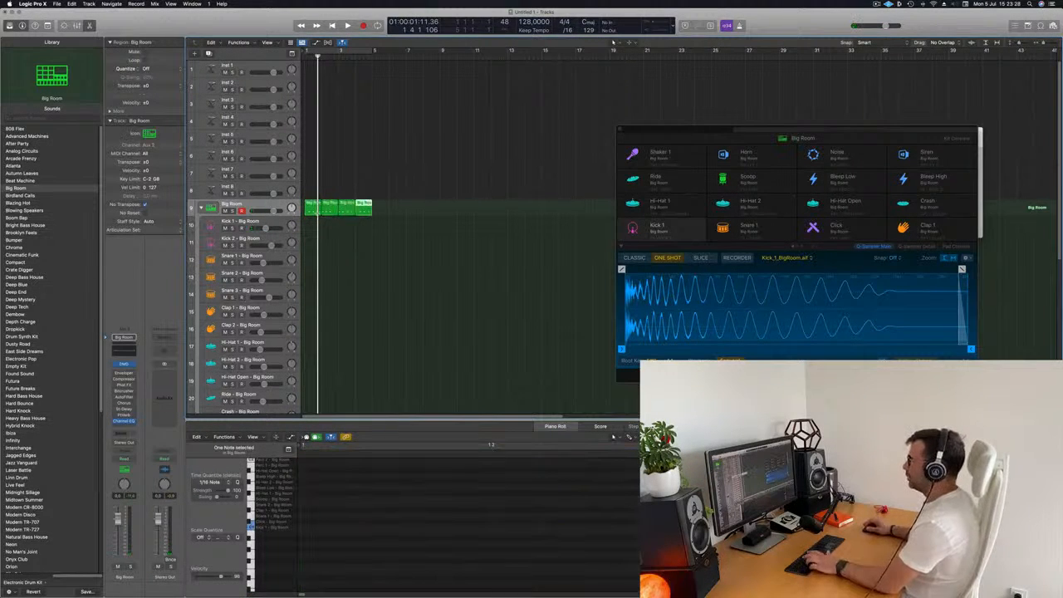
{"action": "key", "text": "c"}
{"action": "key", "text": "space"}
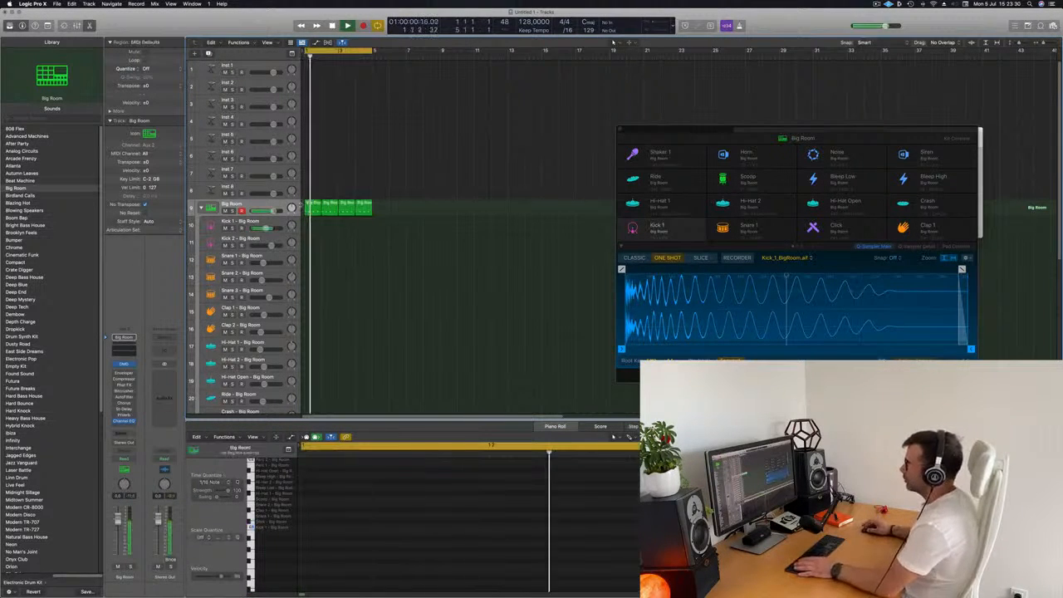
- Move the four repeated regions onto the Kick 1 – Big Room track and play back the loop
{"action": "left_click_drag", "start_coordinate": [412, 200], "coordinate": [319, 226]}
{"action": "key", "text": "space"}
{"action": "key", "text": "space"}
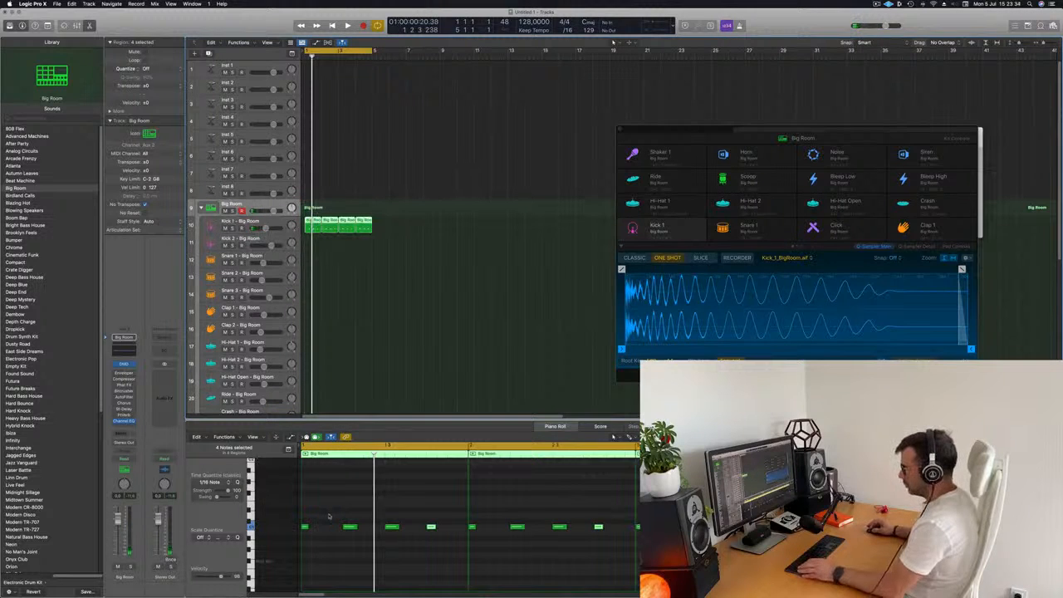
{"action": "left_click", "coordinate": [328, 517]}
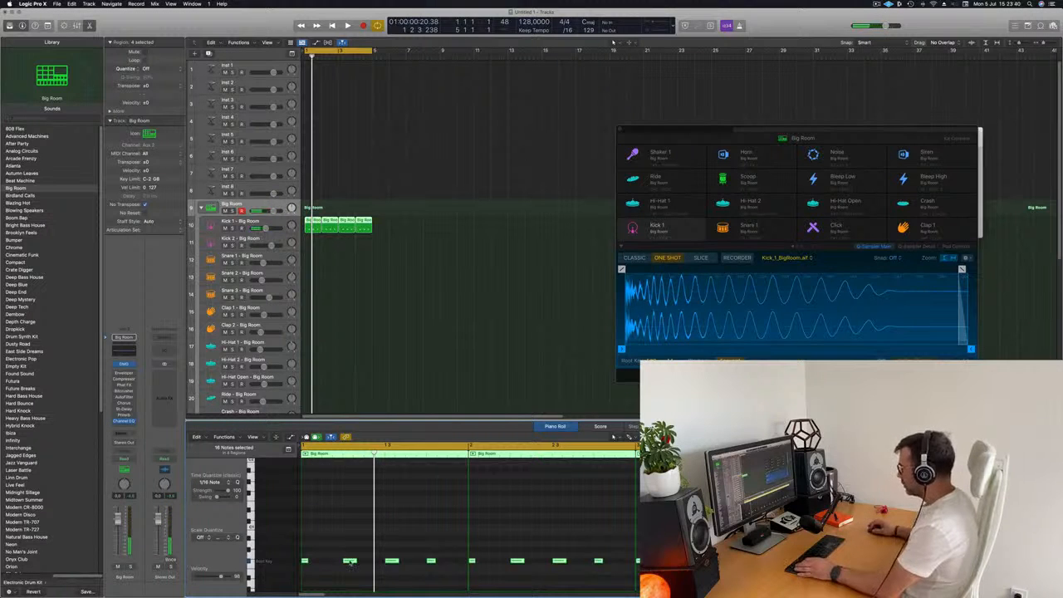
{"action": "left_click", "coordinate": [401, 231]}
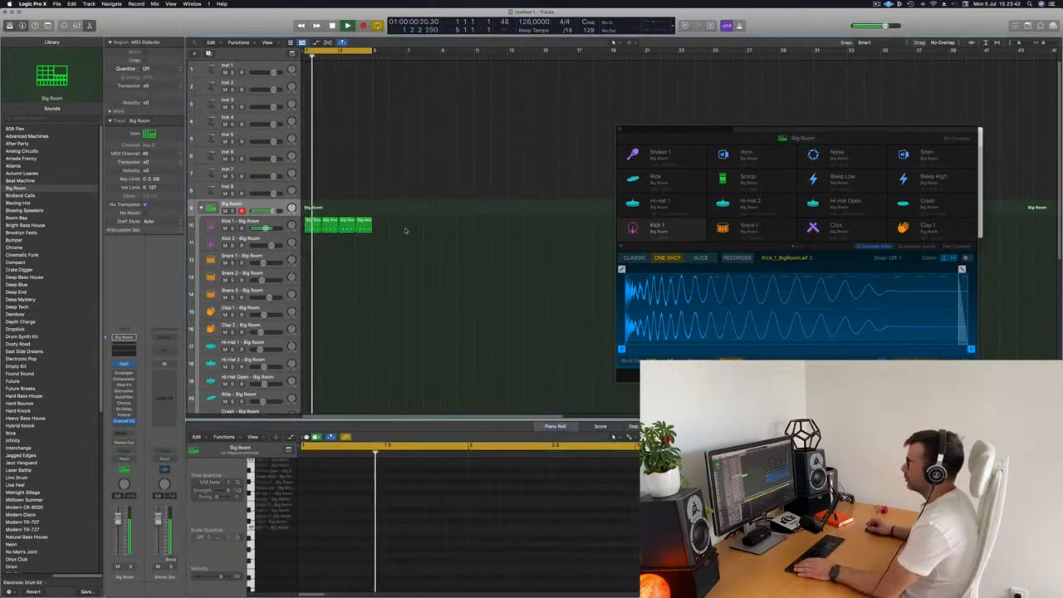
{"action": "key", "text": "space"}
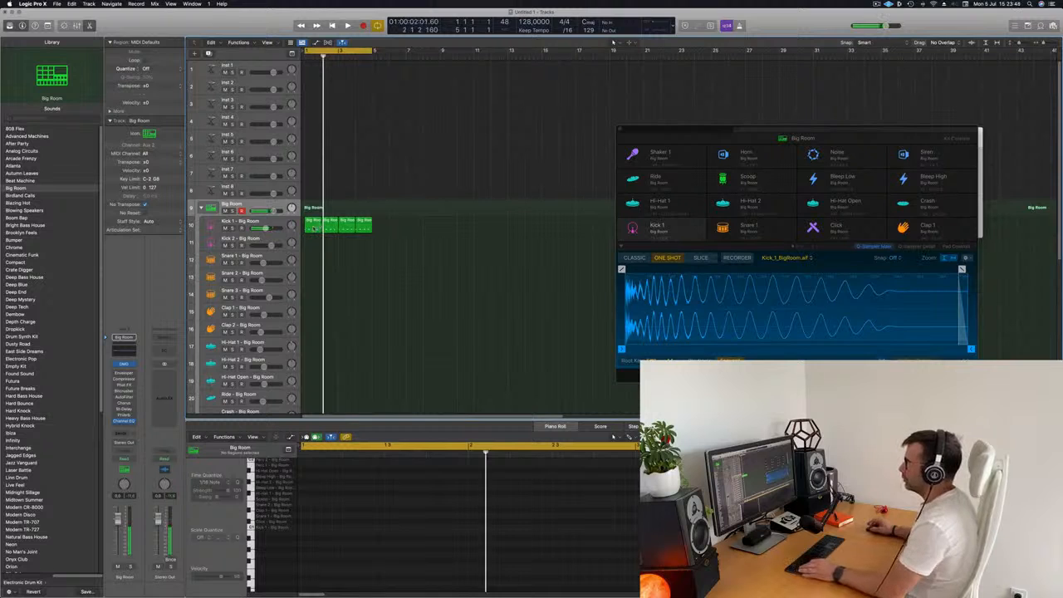
- Move a region onto the Hi-Hat 1 – Big Room track and show its notes in the Piano Roll
{"action": "left_click", "coordinate": [314, 227]}
{"action": "left_click_drag", "start_coordinate": [314, 243], "coordinate": [313, 349]}
{"action": "left_click_drag", "start_coordinate": [359, 593], "coordinate": [299, 452]}
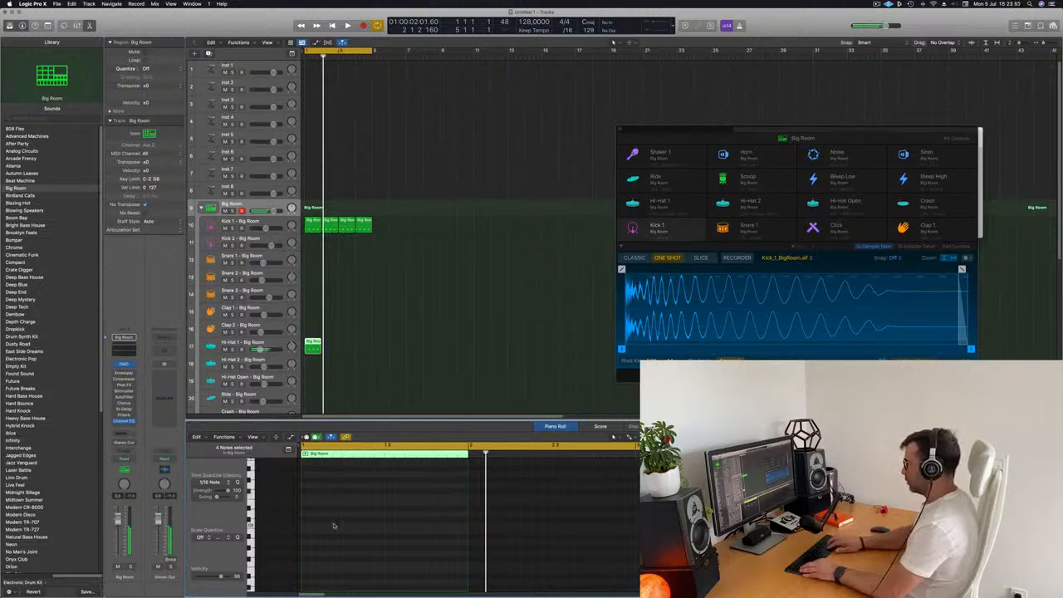
{"action": "scroll", "coordinate": [334, 526], "scroll_direction": "up", "scroll_amount": 10}
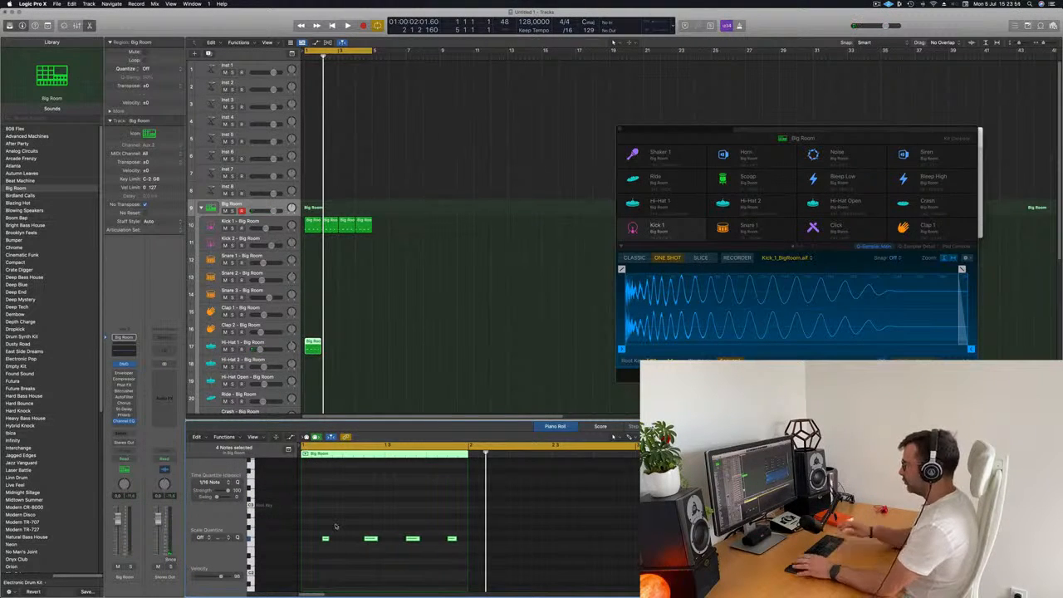
- Repeat the hi-hat region to fill four bars, undoing the one extra repeat
{"action": "key", "text": "space"}
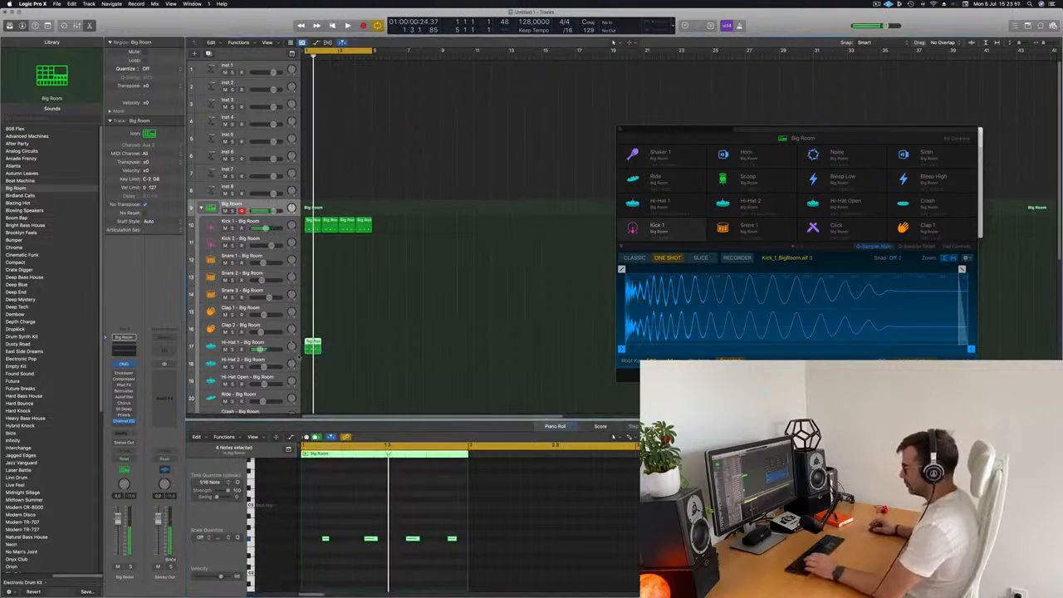
{"action": "key", "text": "super+r"}
{"action": "key", "text": "super+r"}
{"action": "key", "text": "super+r"}
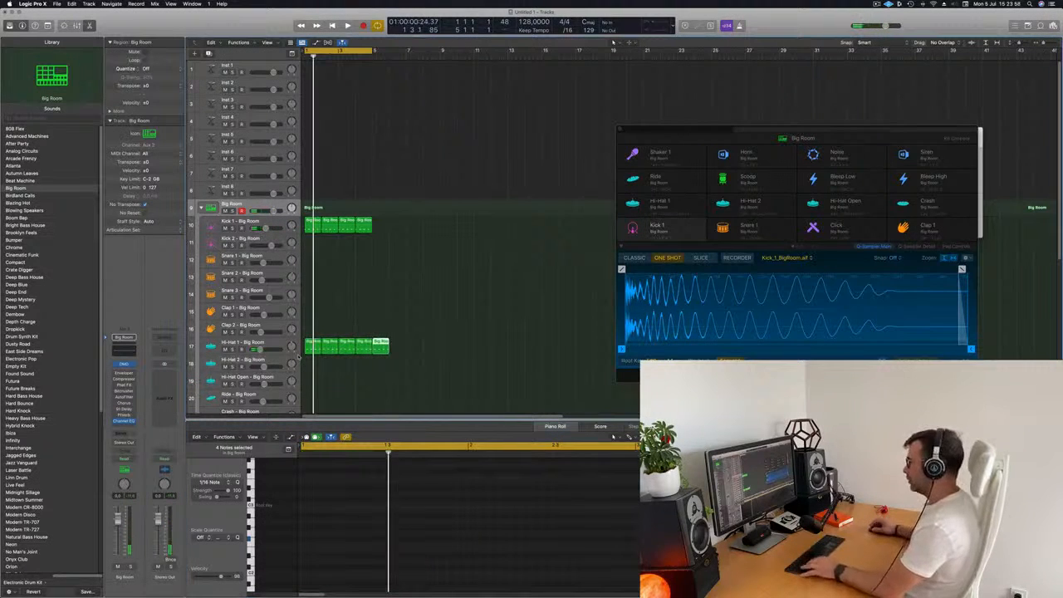
{"action": "key", "text": "super+z"}
{"action": "key", "text": "space"}
{"action": "left_click", "coordinate": [385, 326]}
{"action": "scroll", "coordinate": [376, 321], "scroll_direction": "down", "scroll_amount": 3}
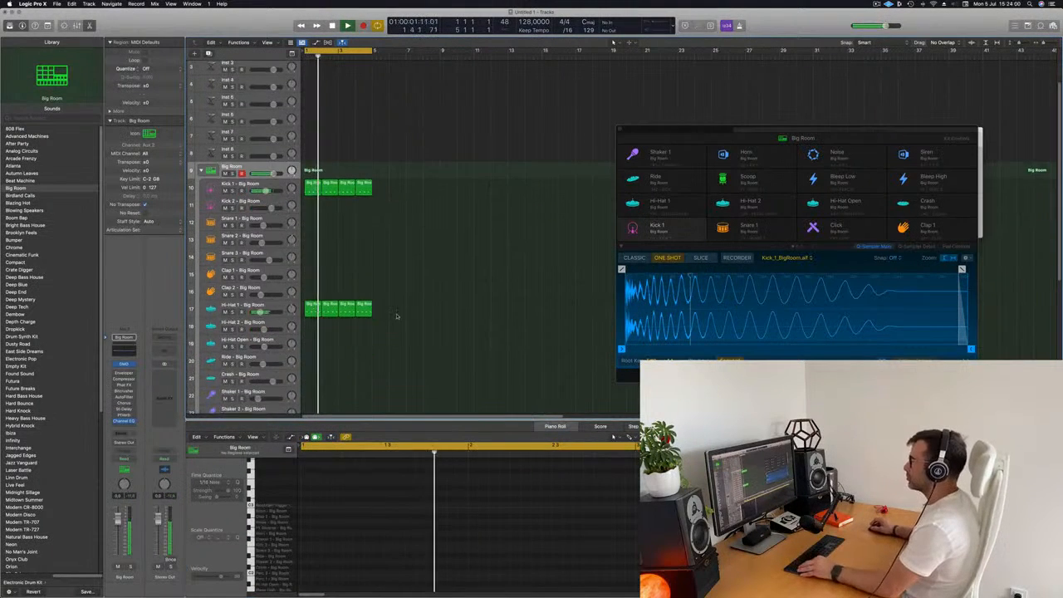
- Move a region onto the Snare 1 – Big Room track and select its later notes in the Piano Roll
{"action": "key", "text": "super+Up"}
{"action": "key", "text": "super+Up"}
{"action": "key", "text": "super+Up"}
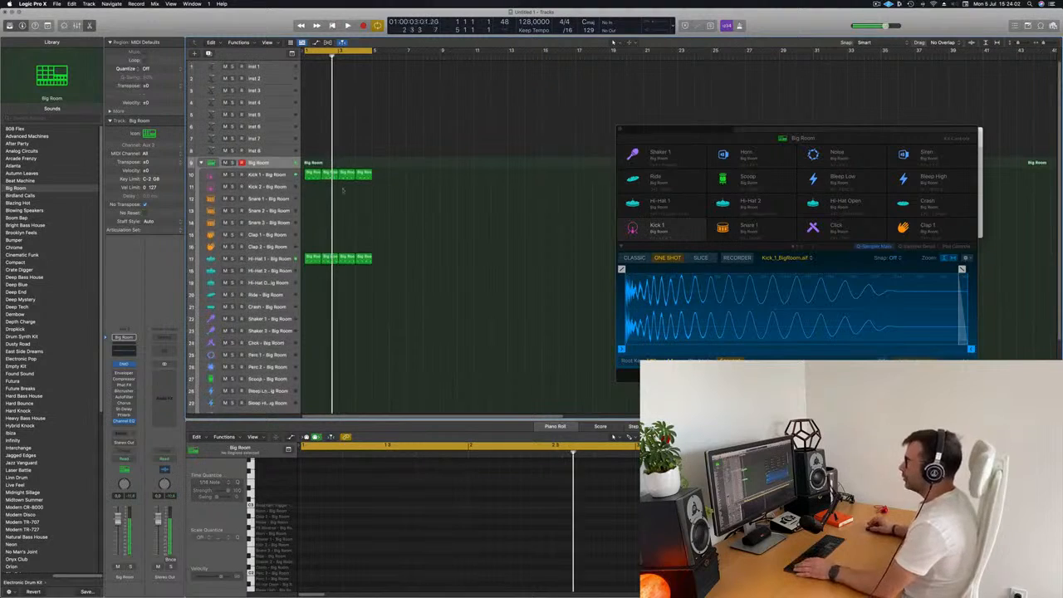
{"action": "left_click_drag", "start_coordinate": [313, 259], "coordinate": [312, 197]}
{"action": "left_click_drag", "start_coordinate": [316, 520], "coordinate": [476, 562]}
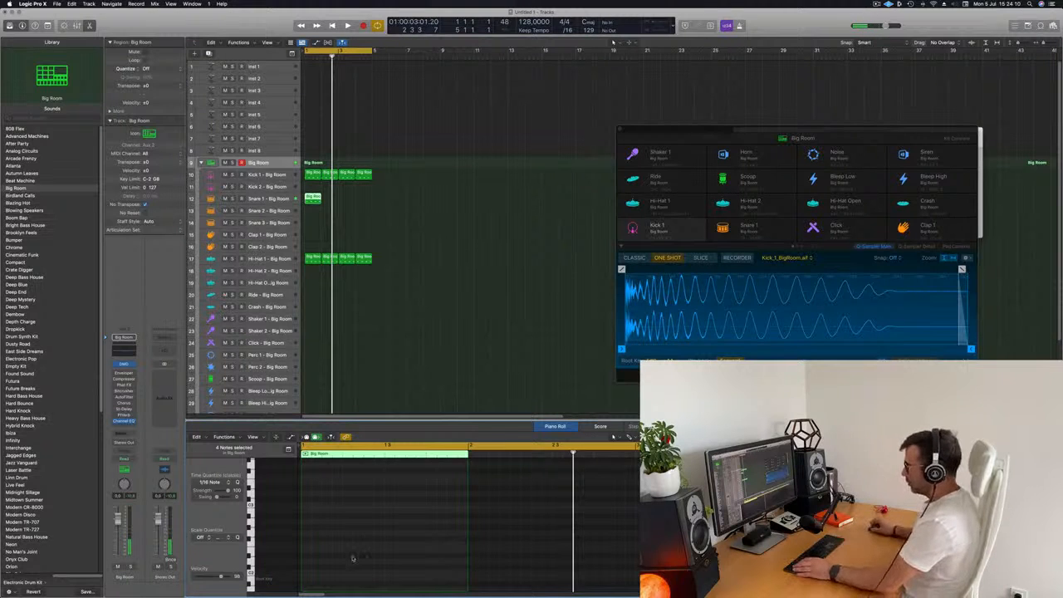
{"action": "scroll", "coordinate": [366, 529], "scroll_direction": "down", "scroll_amount": 5}
{"action": "scroll", "coordinate": [341, 531], "scroll_direction": "up", "scroll_amount": 3}
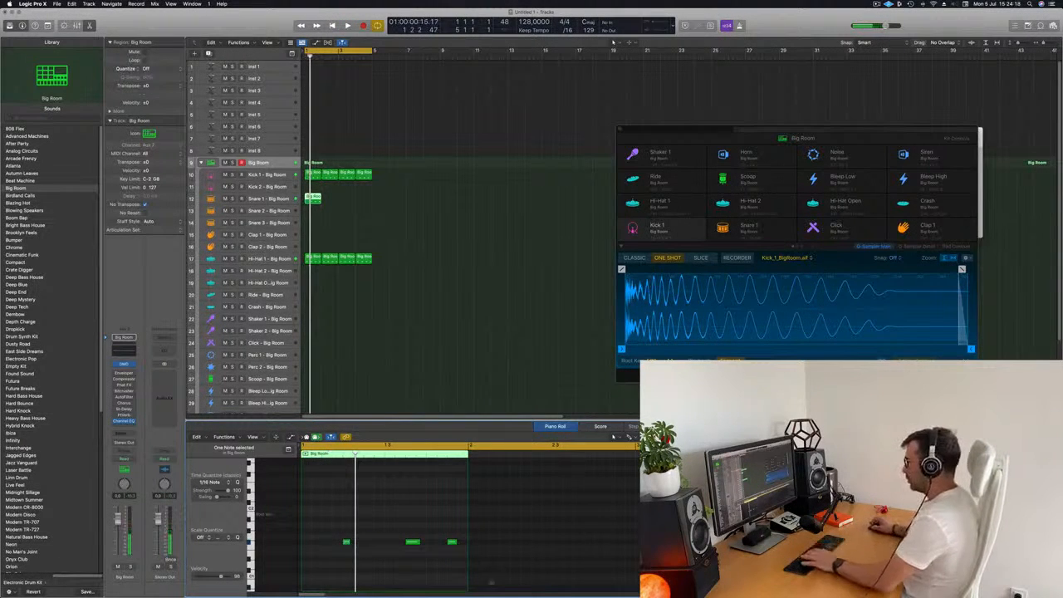
{"action": "left_click_drag", "start_coordinate": [401, 524], "coordinate": [507, 587]}
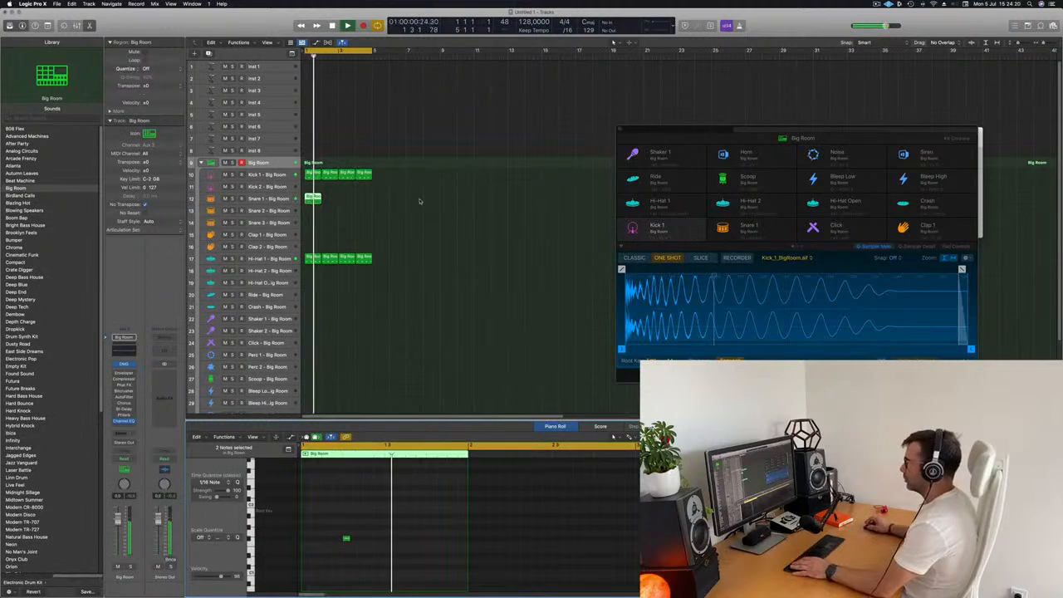
- Repeat the snare region three times so it spans four bars
{"action": "key", "text": "space"}
{"action": "left_click_drag", "start_coordinate": [342, 193], "coordinate": [314, 203]}
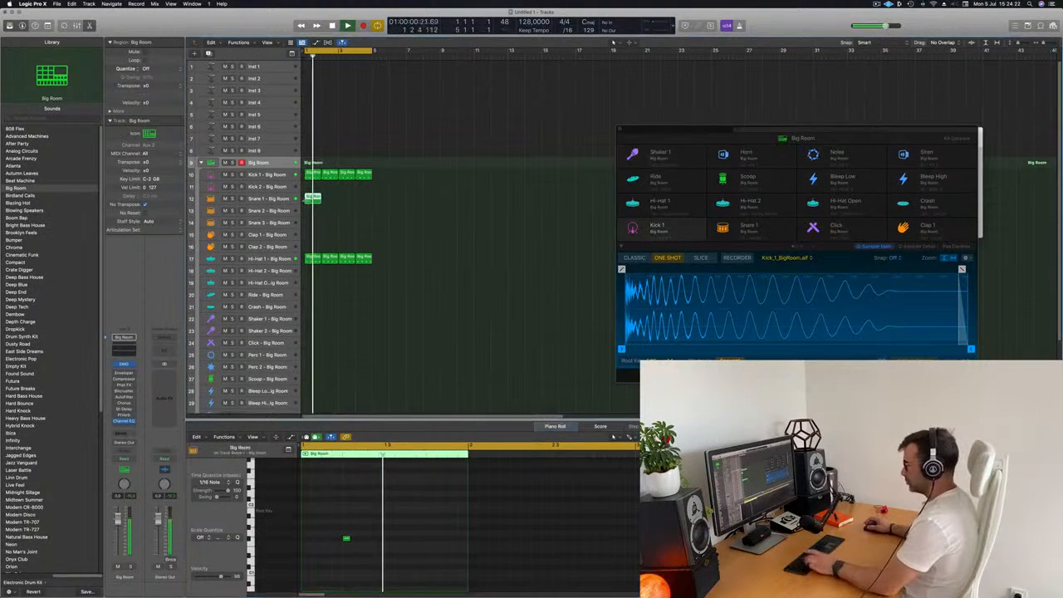
{"action": "key", "text": "super+r"}
{"action": "key", "text": "super+r"}
{"action": "key", "text": "super+r"}
{"action": "left_click", "coordinate": [433, 237]}
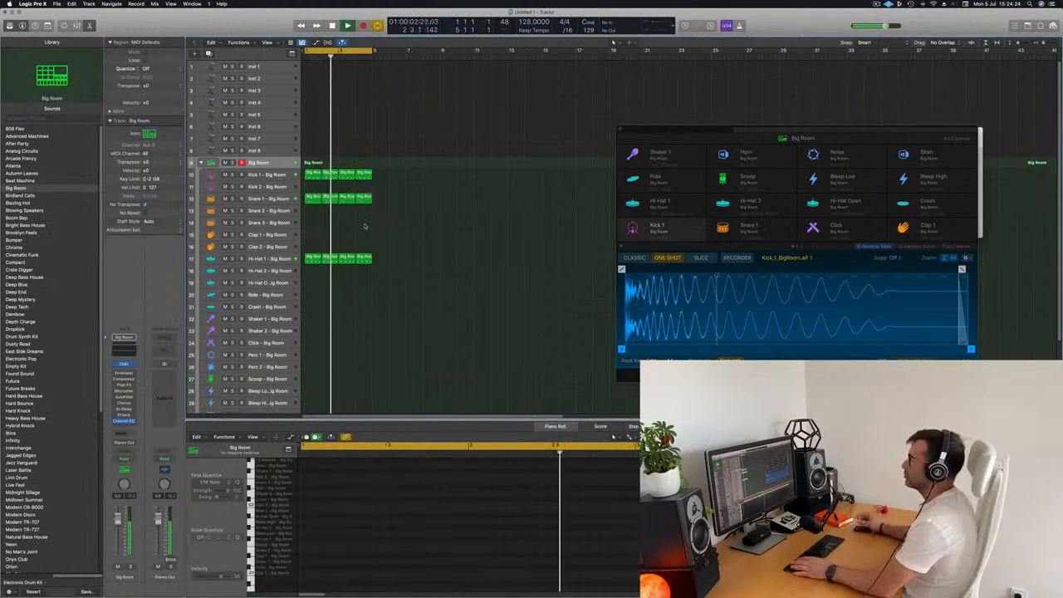
- Copy the first kick region onto the Ride – Big Room track
{"action": "scroll", "coordinate": [444, 269], "scroll_direction": "down", "scroll_amount": 1}
{"action": "scroll", "coordinate": [444, 270], "scroll_direction": "down", "scroll_amount": 3}
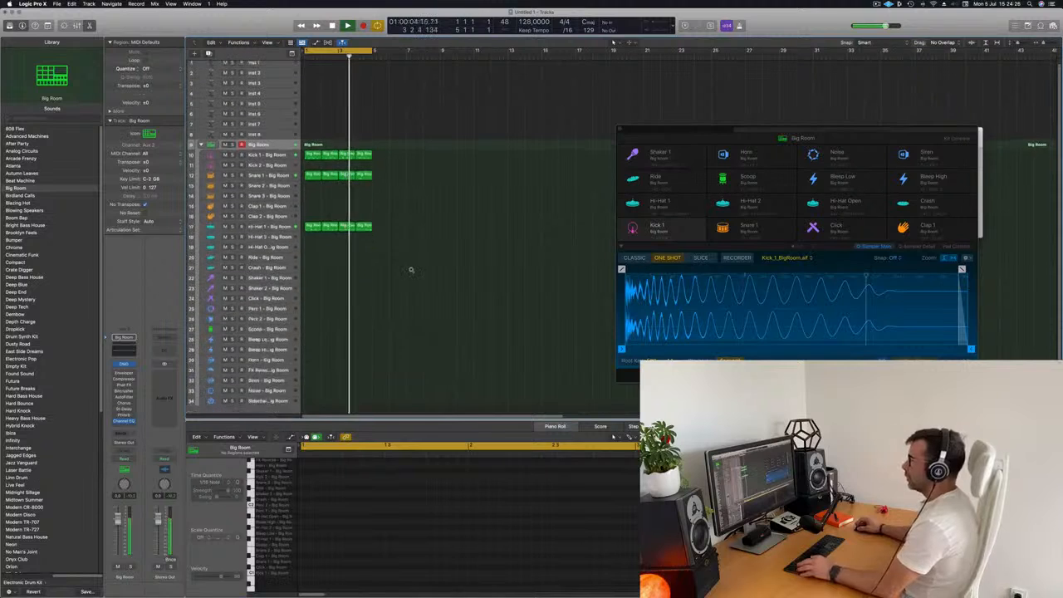
{"action": "key", "text": "space"}
{"action": "left_click", "coordinate": [309, 224]}
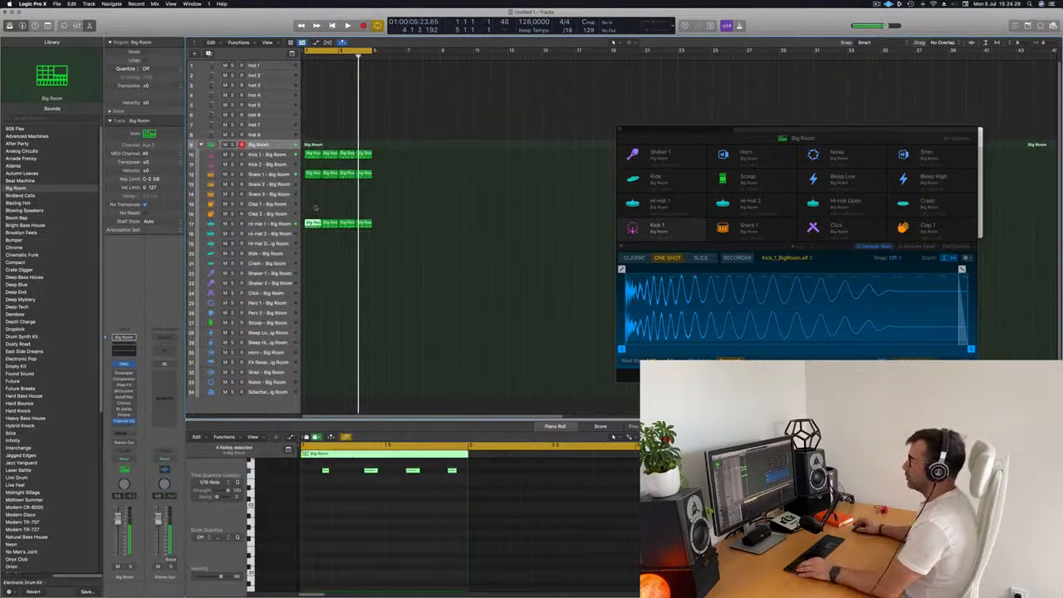
{"action": "left_click", "coordinate": [310, 155]}
{"action": "left_click_drag", "start_coordinate": [309, 155], "coordinate": [316, 254]}
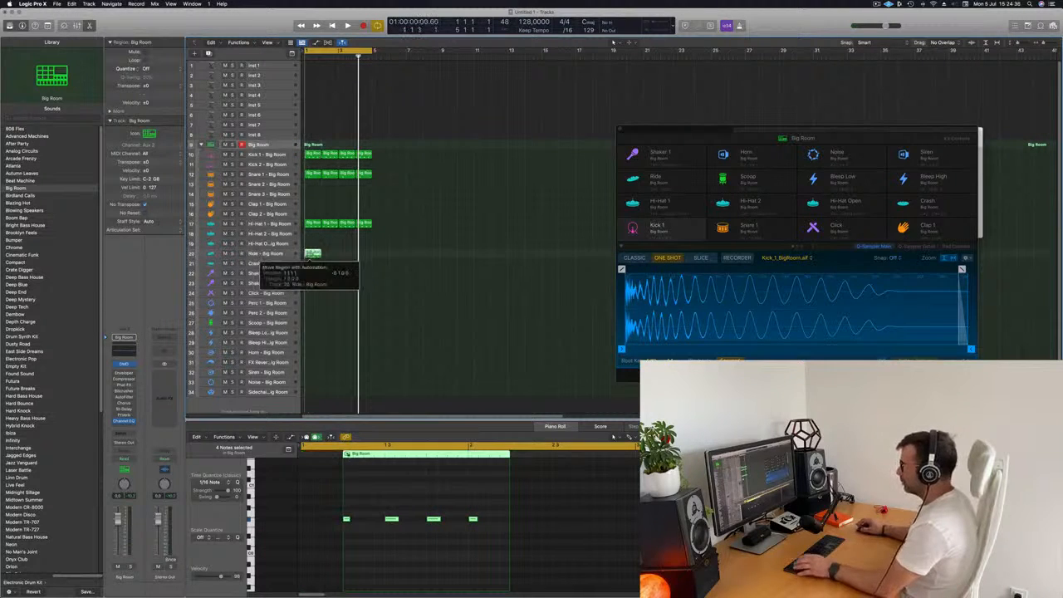
- Transpose all notes of the ride region up an octave and create a new track with the same settings
{"action": "key", "text": "super+a"}
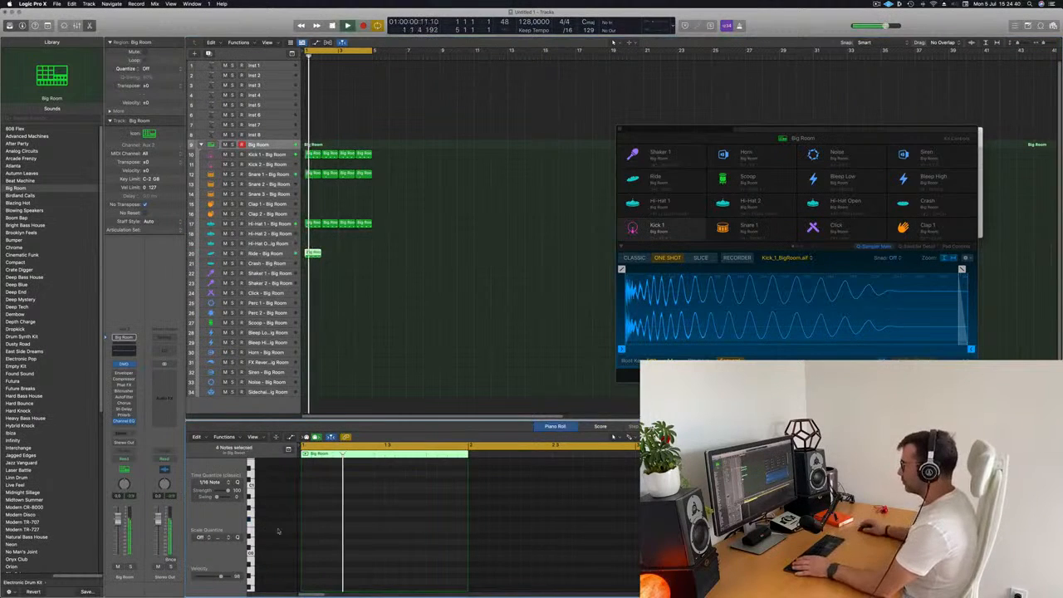
{"action": "key", "text": "alt+shift+Up"}
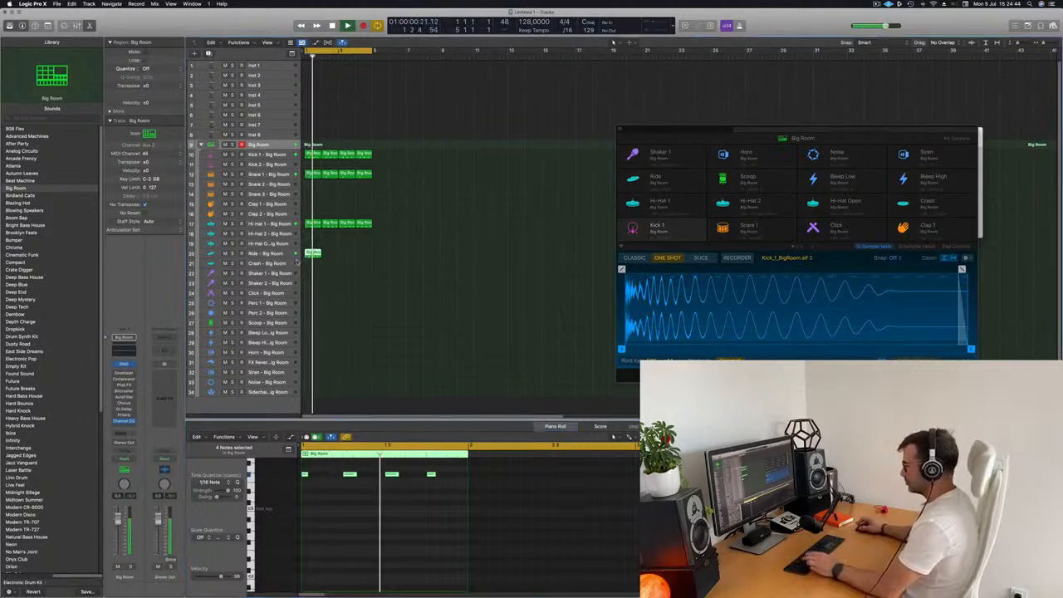
{"action": "key", "text": "super+d"}
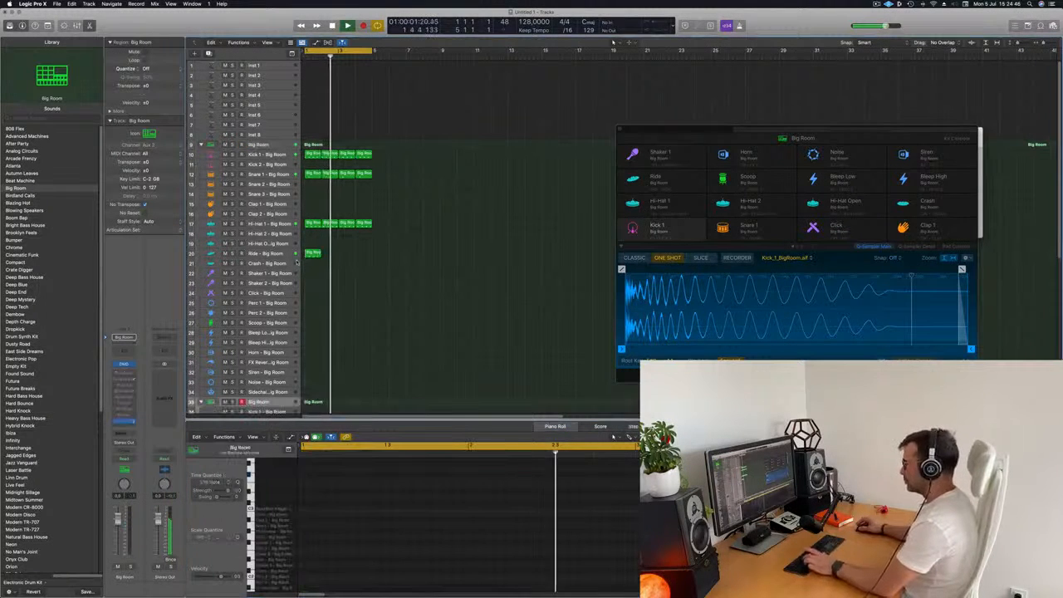
- Repeat the ride region to fill four bars on the Ride – Big Room track
{"action": "left_click_drag", "start_coordinate": [353, 247], "coordinate": [304, 275]}
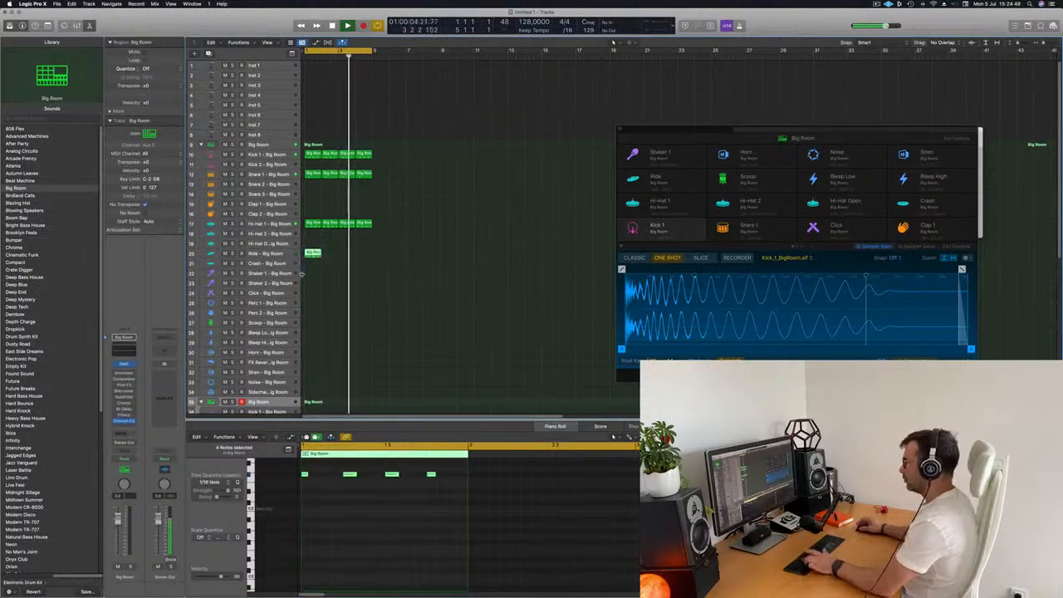
{"action": "key", "text": "super+r"}
{"action": "key", "text": "super+r"}
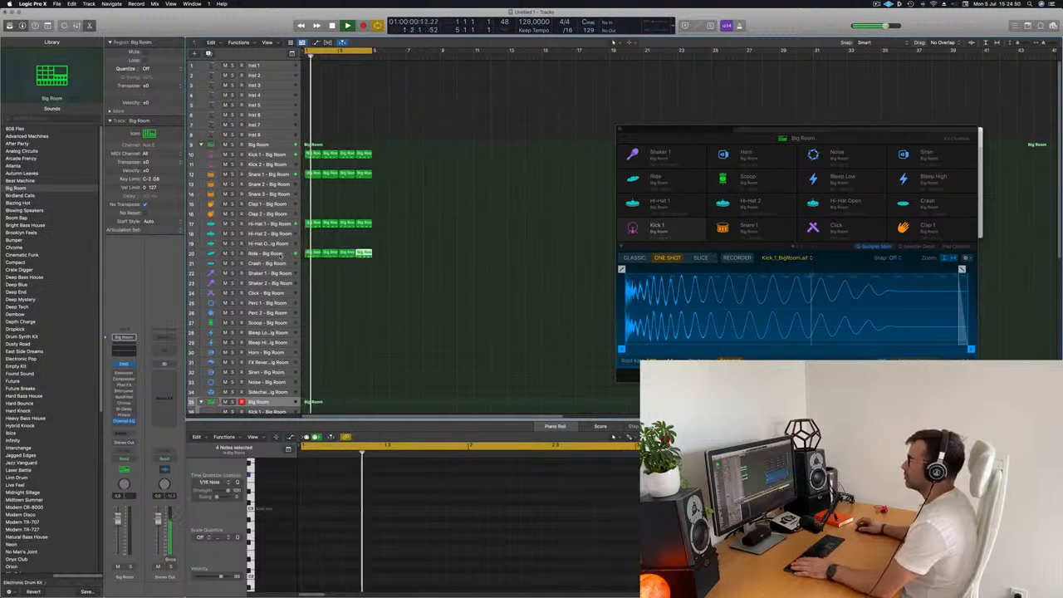
{"action": "left_click", "coordinate": [278, 253]}
{"action": "left_click", "coordinate": [357, 307]}
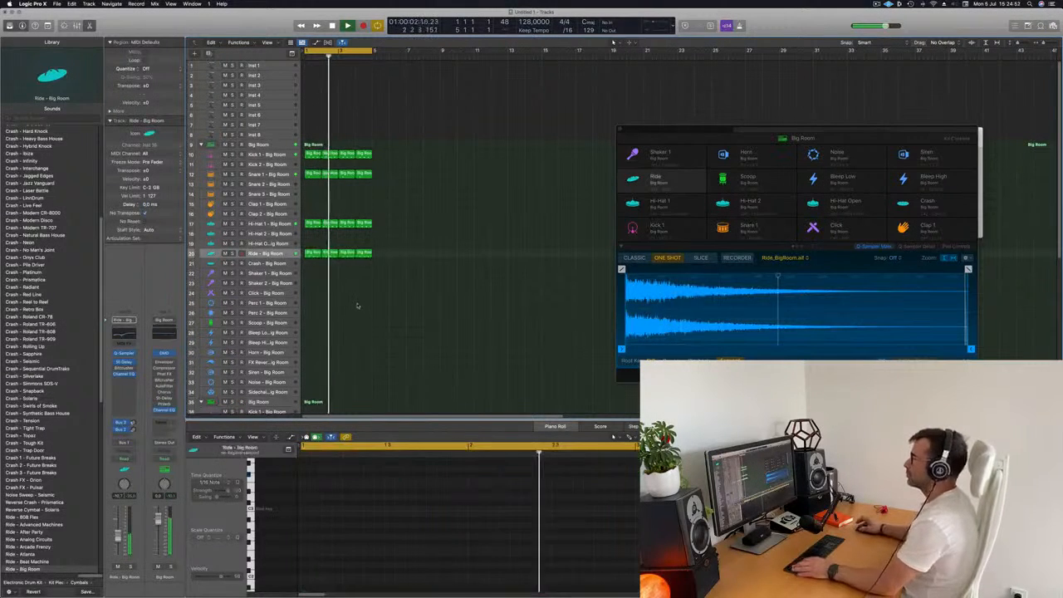
{"action": "scroll", "coordinate": [338, 304], "scroll_direction": "down", "scroll_amount": 4}
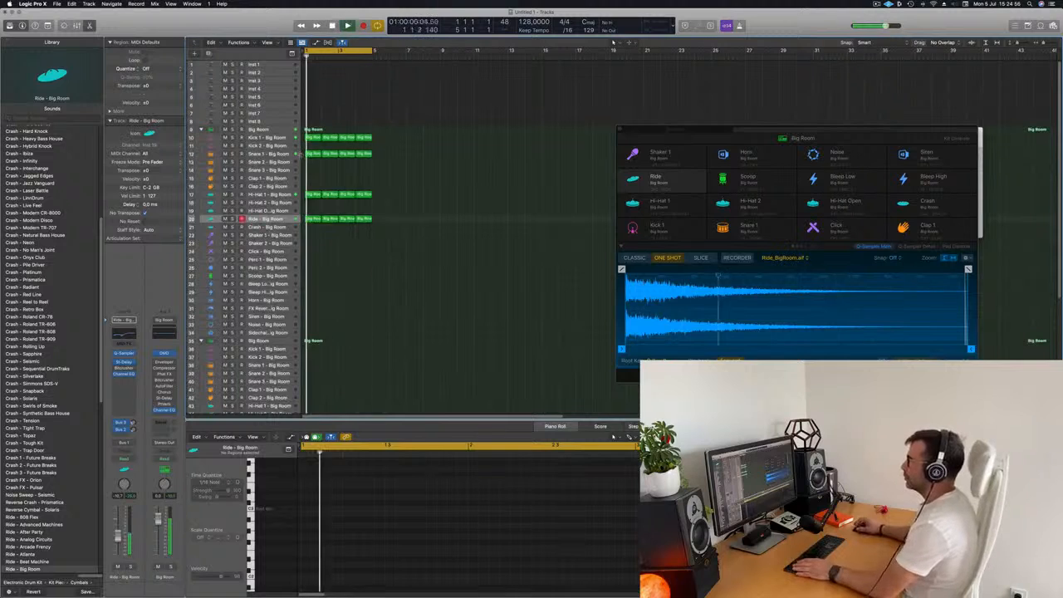
- Copy the first ride region onto the Scoop – Big Room track, delete all but its last note, and play it back
{"action": "left_click", "coordinate": [314, 219]}
{"action": "left_click_drag", "start_coordinate": [314, 219], "coordinate": [314, 276]}
{"action": "left_click_drag", "start_coordinate": [304, 470], "coordinate": [413, 527]}
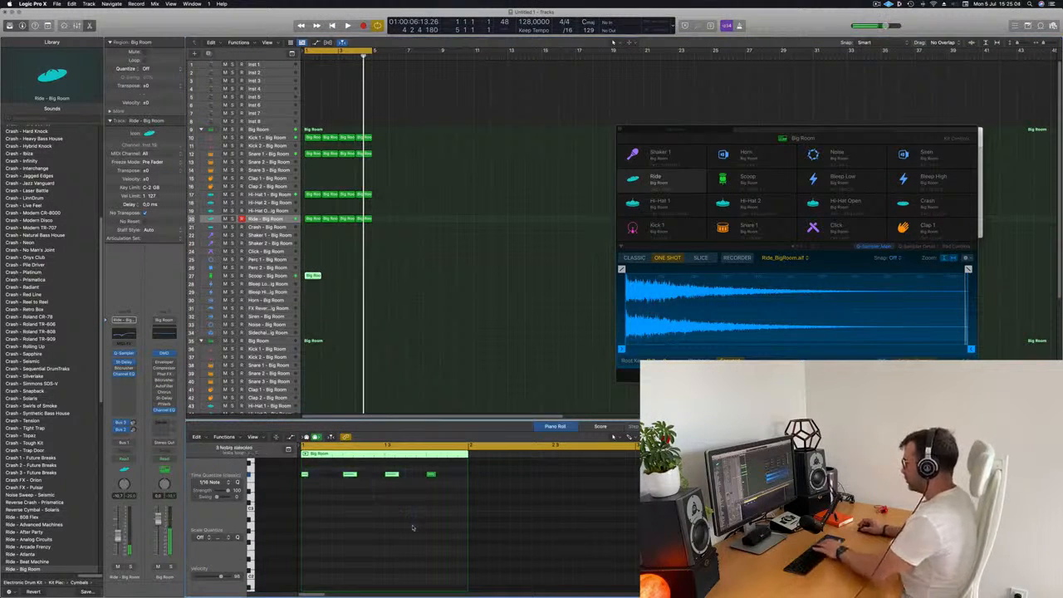
{"action": "key", "text": "Delete"}
{"action": "key", "text": "space"}
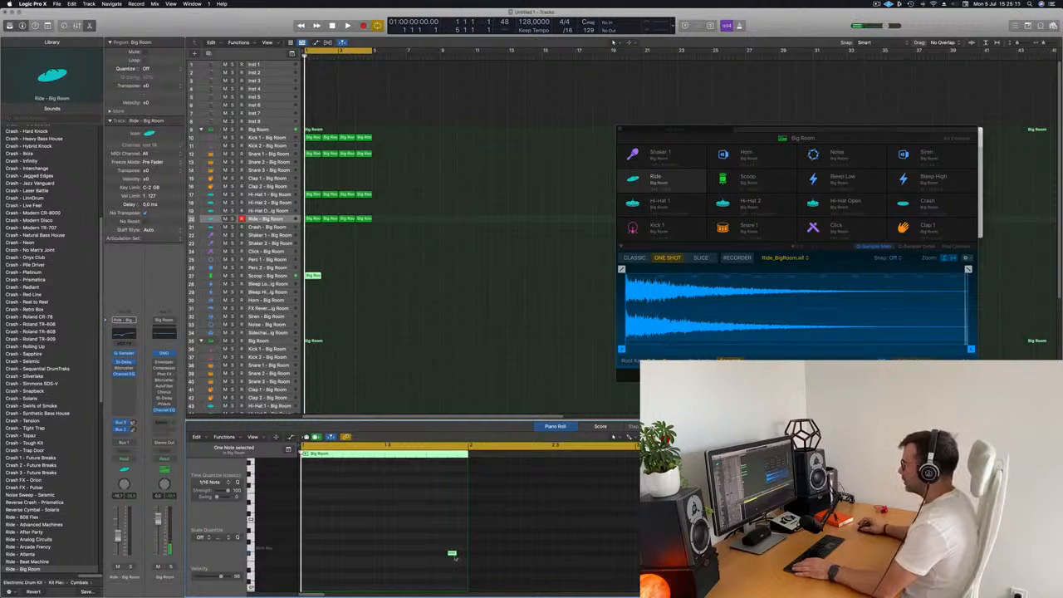
{"action": "key", "text": "space"}
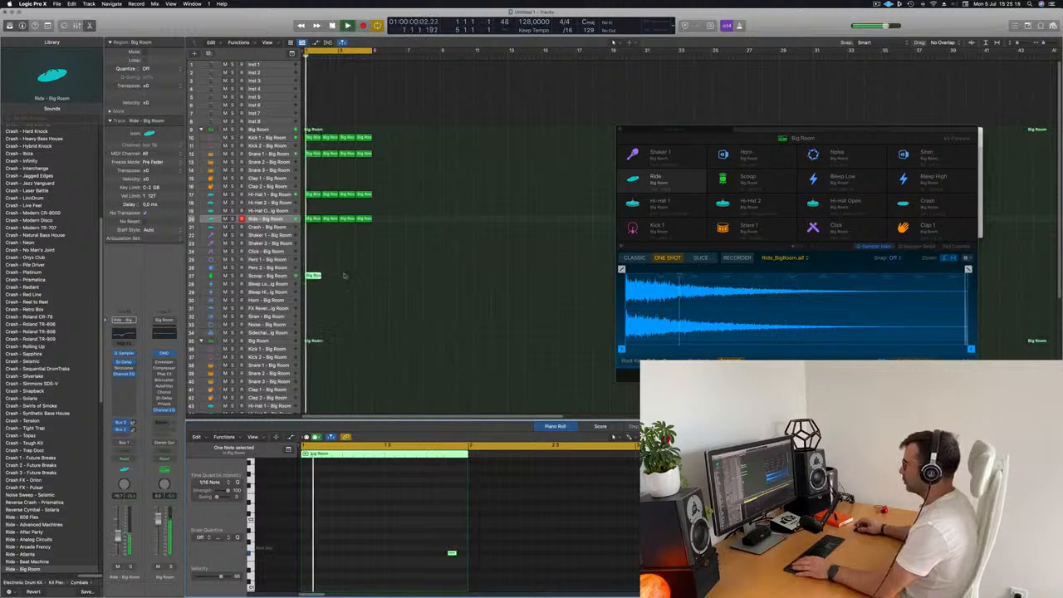
- Repeat the scoop region to fill four bars on the Scoop – Big Room track
{"action": "key", "text": "super+r"}
{"action": "key", "text": "super+r"}
{"action": "key", "text": "super+r"}
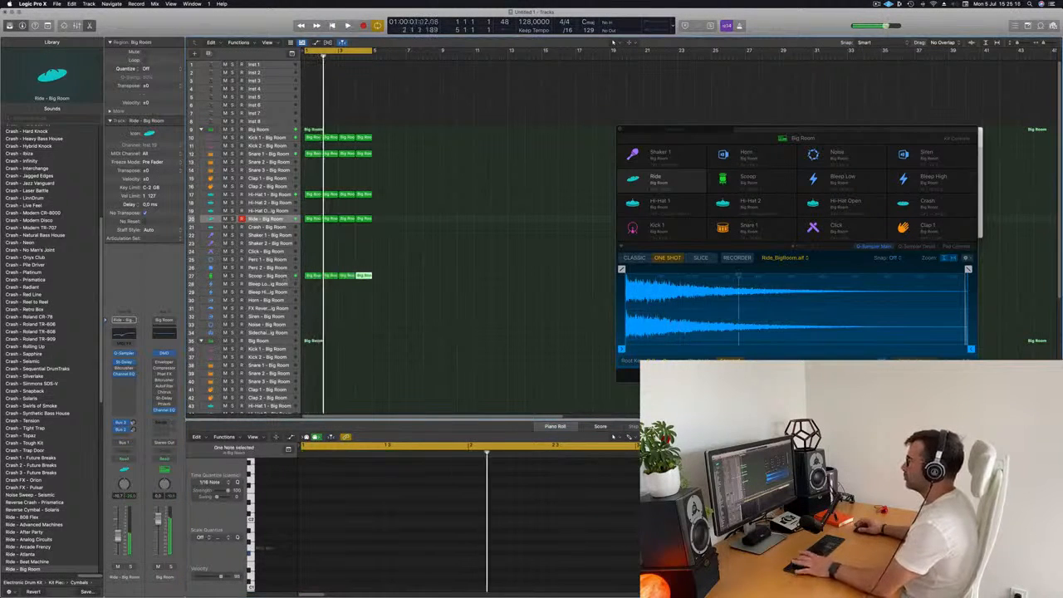
{"action": "left_click", "coordinate": [267, 276]}
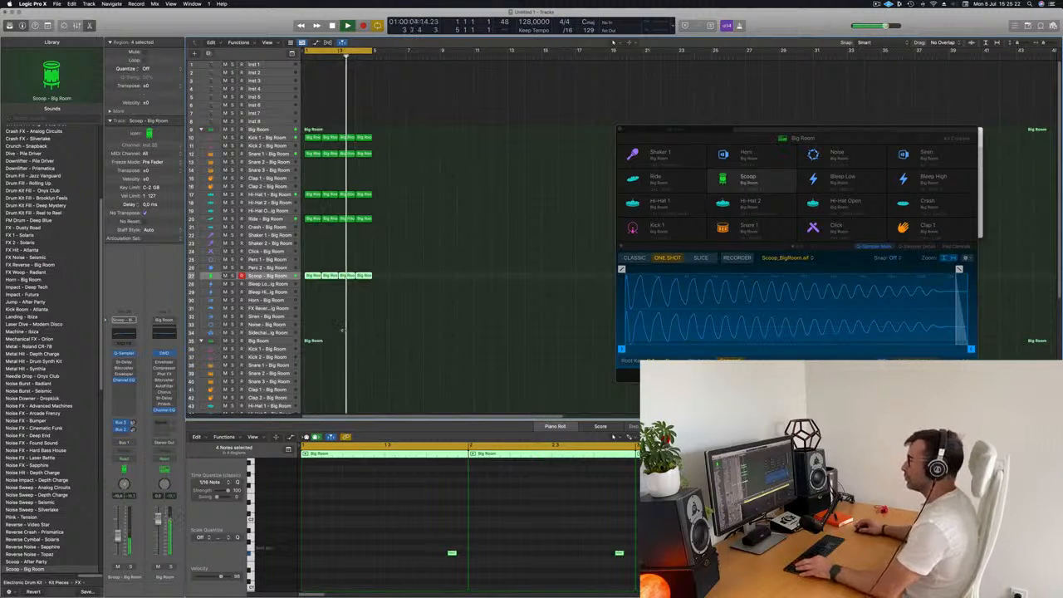
{"action": "scroll", "coordinate": [342, 330], "scroll_direction": "down", "scroll_amount": 1}
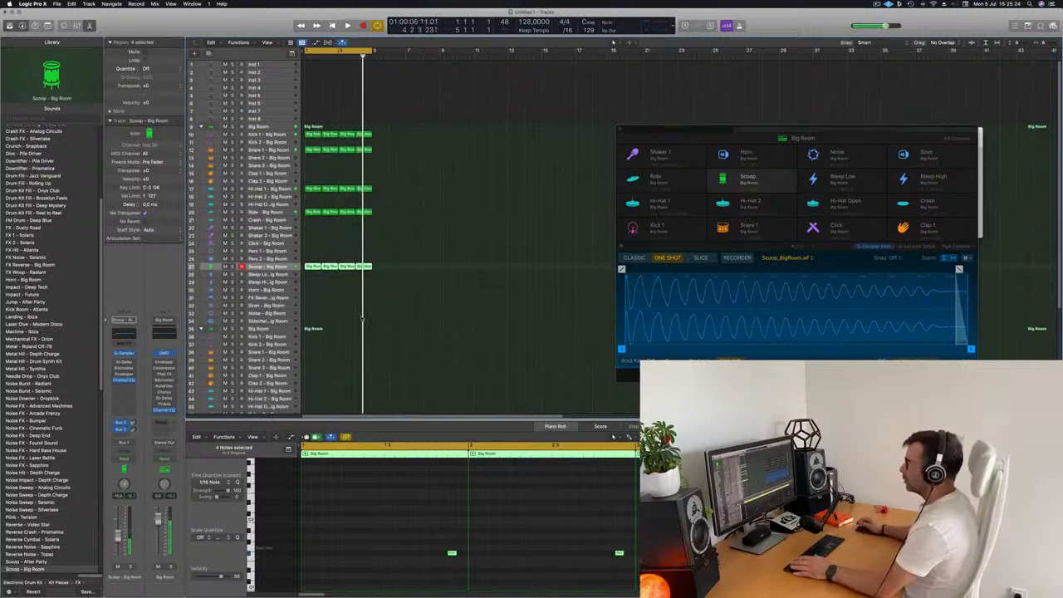
{"action": "scroll", "coordinate": [345, 322], "scroll_direction": "down", "scroll_amount": 4}
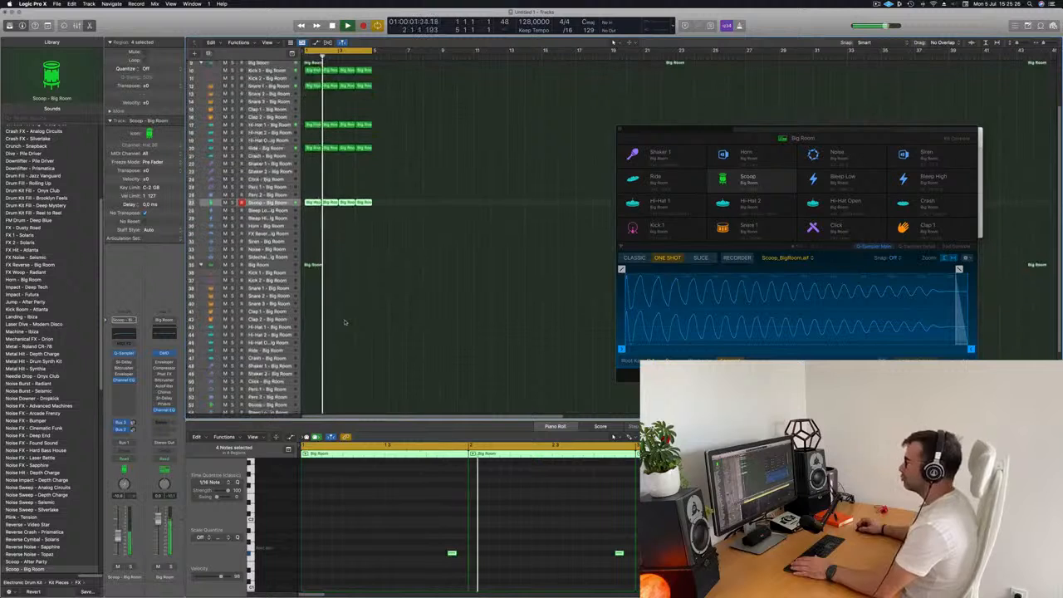
{"action": "scroll", "coordinate": [348, 323], "scroll_direction": "up", "scroll_amount": 4}
{"action": "scroll", "coordinate": [412, 148], "scroll_direction": "down", "scroll_amount": 1}
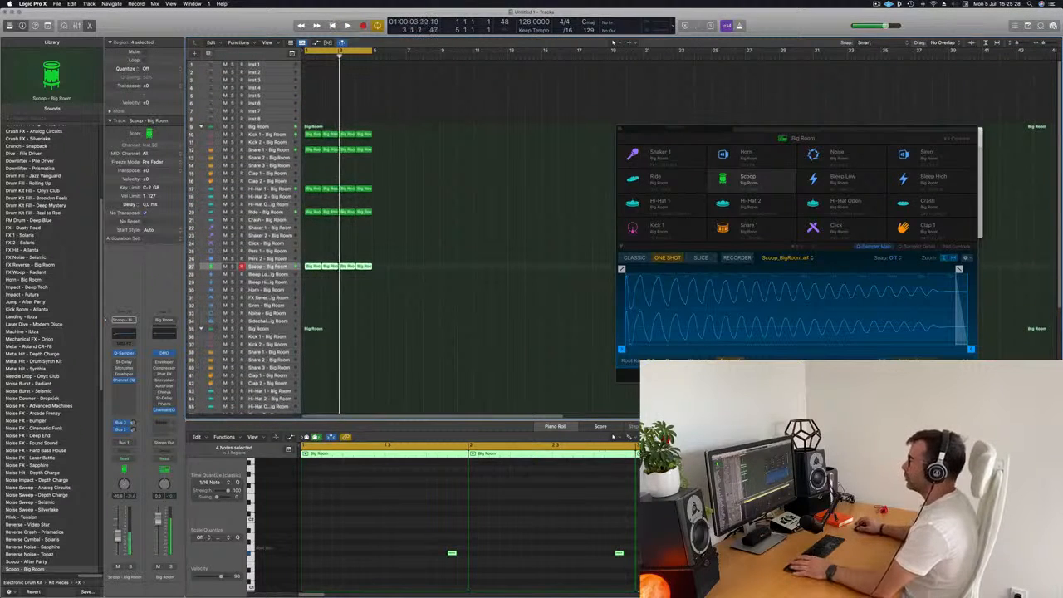
- Load Alchemy on the Inst 1 track and choose the Club Siren preset by searching for siren
{"action": "left_click", "coordinate": [264, 64]}
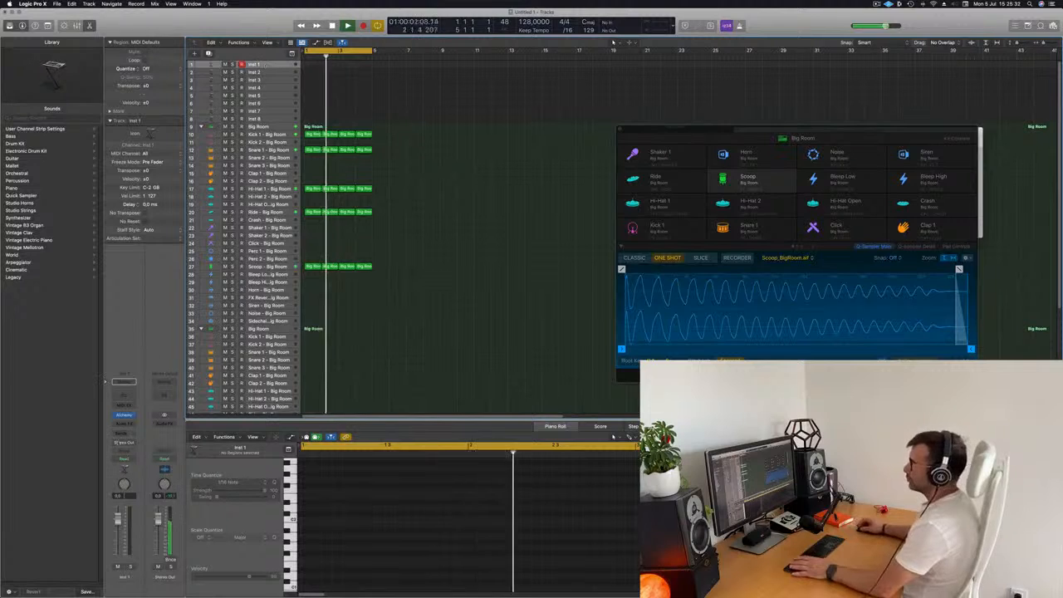
{"action": "key", "text": "space"}
{"action": "key", "text": "space"}
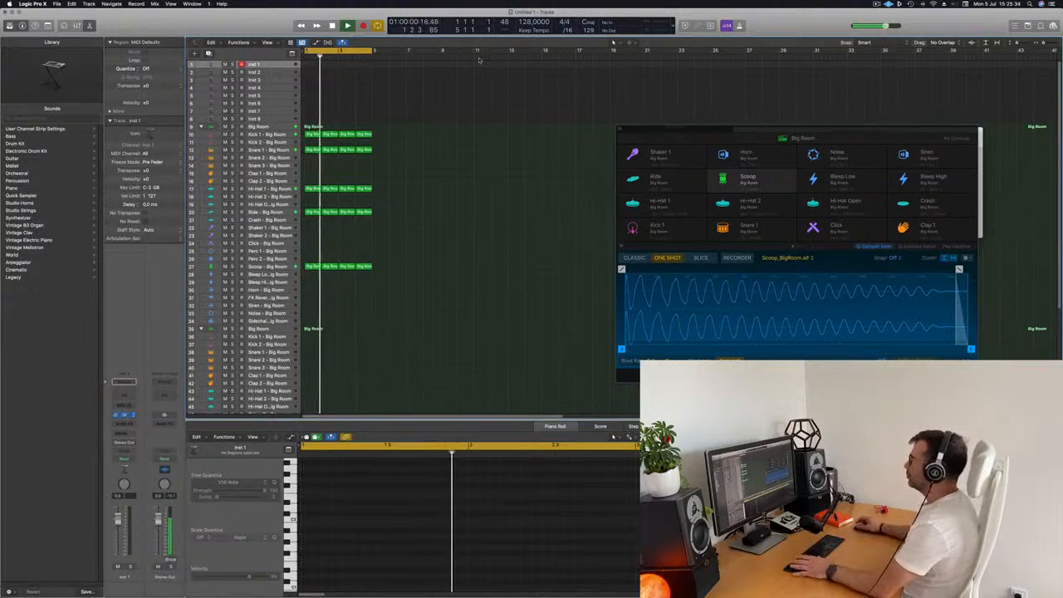
{"action": "left_click", "coordinate": [122, 414]}
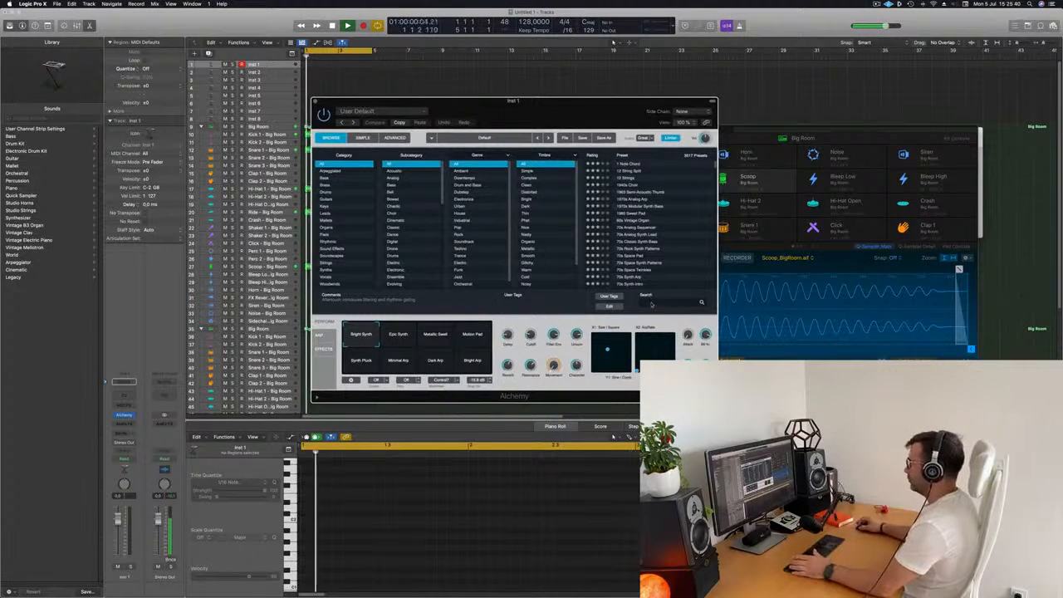
{"action": "left_click", "coordinate": [652, 304]}
{"action": "type", "text": "si"}
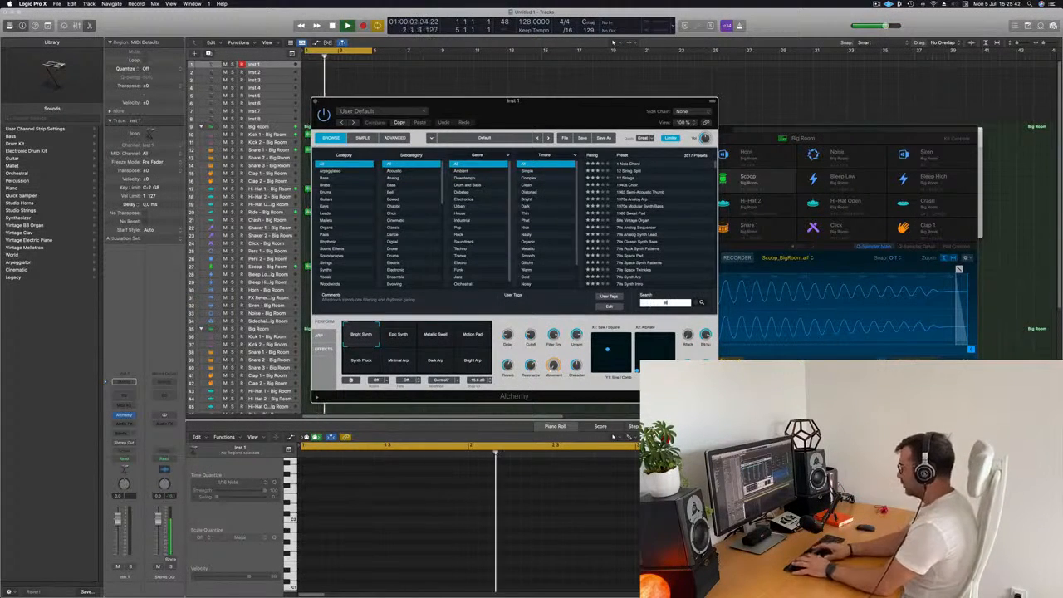
{"action": "type", "text": "ren"}
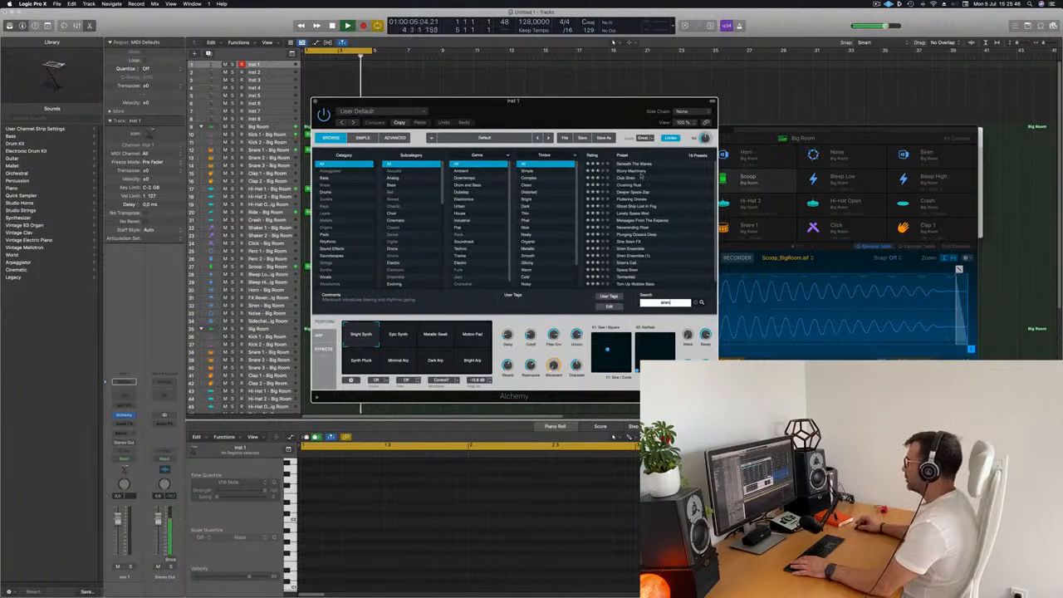
{"action": "left_click", "coordinate": [626, 180]}
- Open the Musical Typing keyboard and position it beside the Alchemy window
{"action": "left_click_drag", "start_coordinate": [579, 101], "coordinate": [738, 115]}
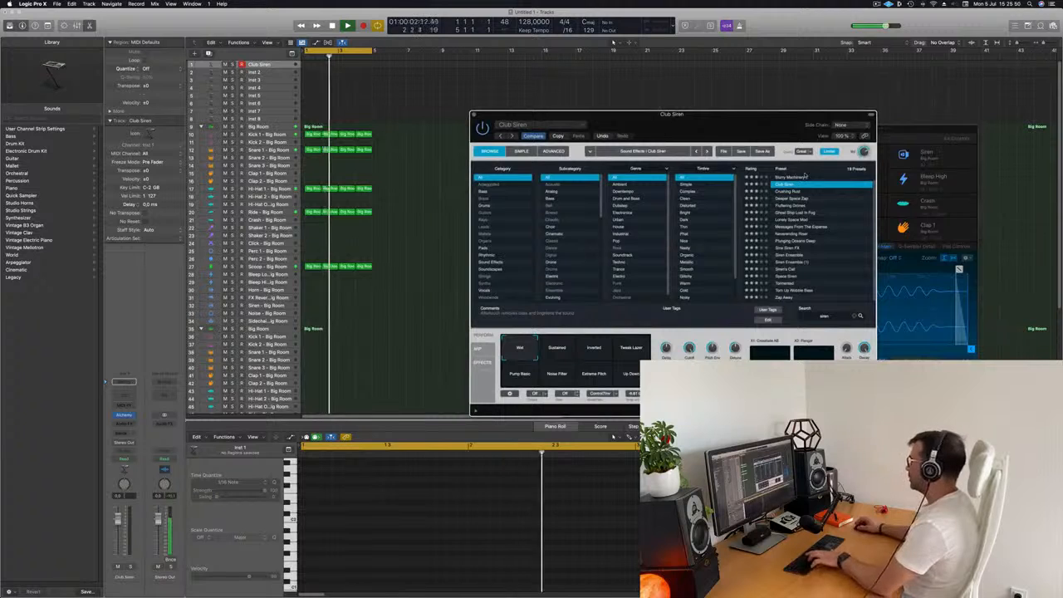
{"action": "key", "text": "super+k"}
{"action": "left_click_drag", "start_coordinate": [972, 139], "coordinate": [938, 114]}
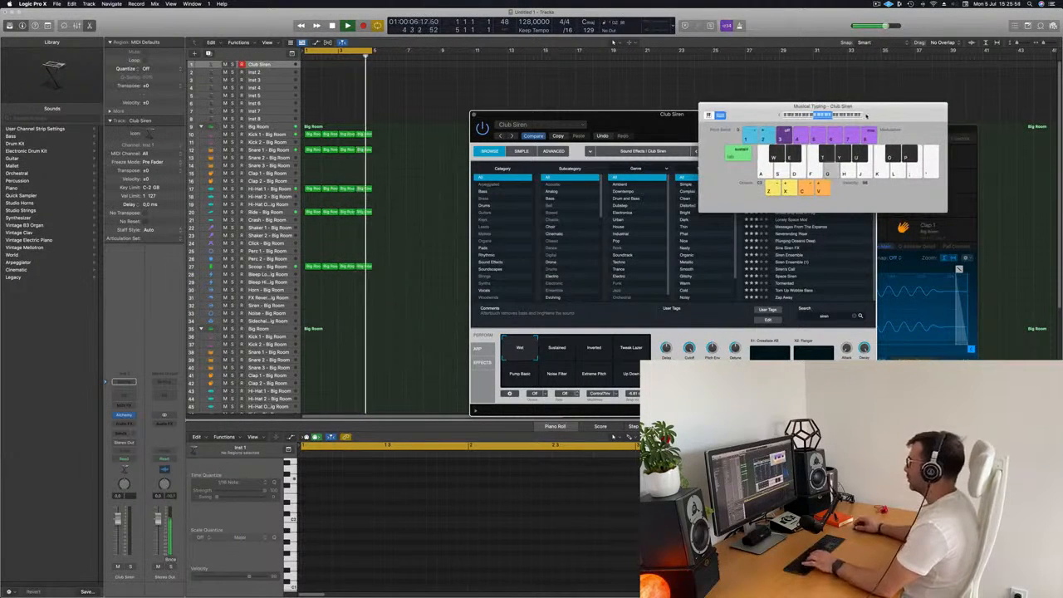
{"action": "left_click_drag", "start_coordinate": [866, 115], "coordinate": [656, 200]}
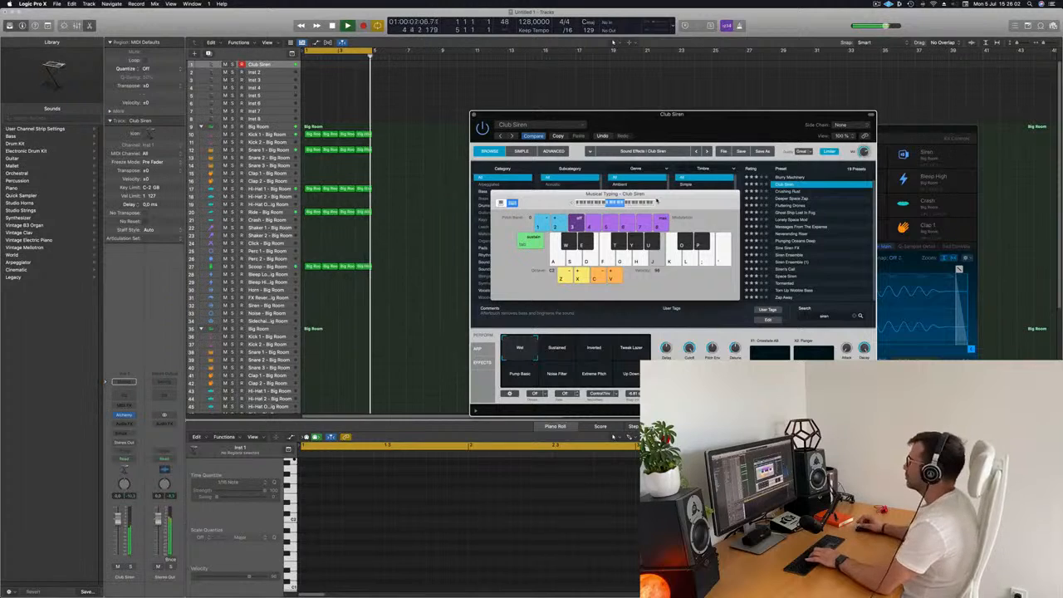
- Select all regions in the arrangement and repeat them to fill eight bars
{"action": "left_click", "coordinate": [440, 92]}
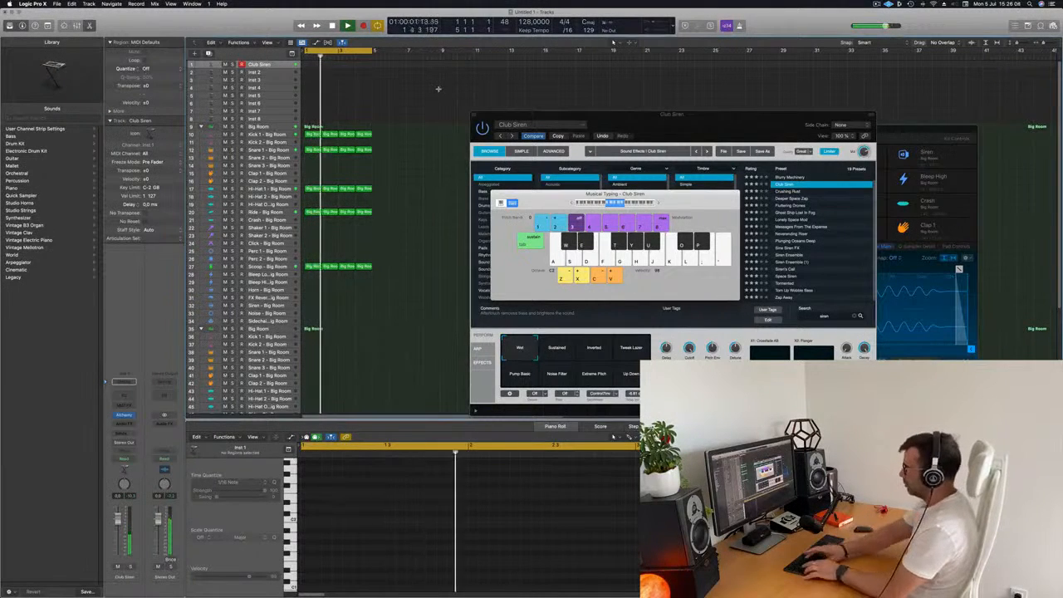
{"action": "key", "text": "super+a"}
{"action": "key", "text": "super+r"}
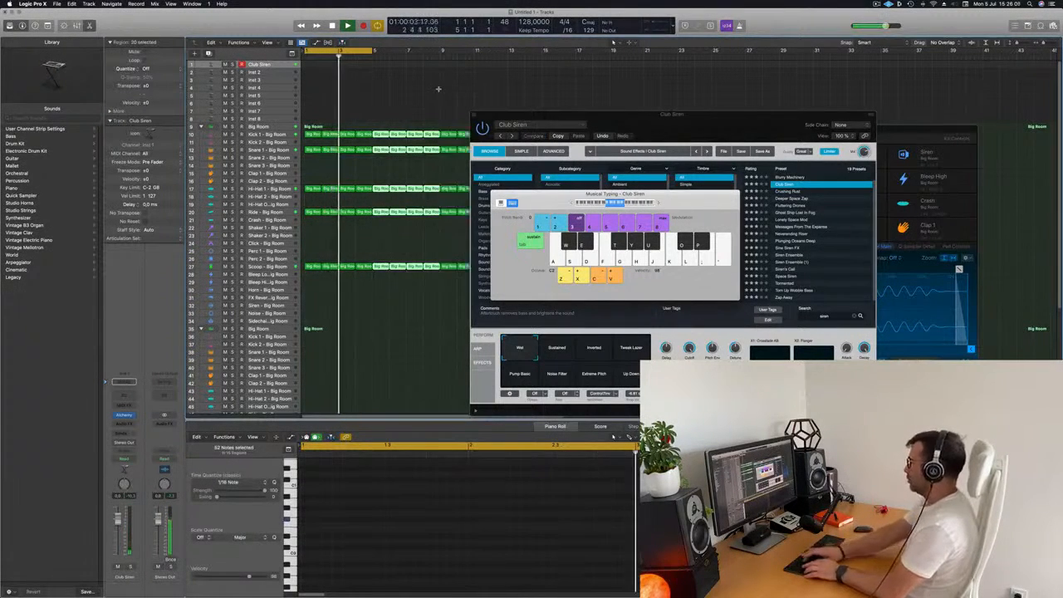
- Audition Alchemy's performance variations for Club Siren and select the Sustained pad
{"action": "left_click_drag", "start_coordinate": [551, 116], "coordinate": [783, 138]}
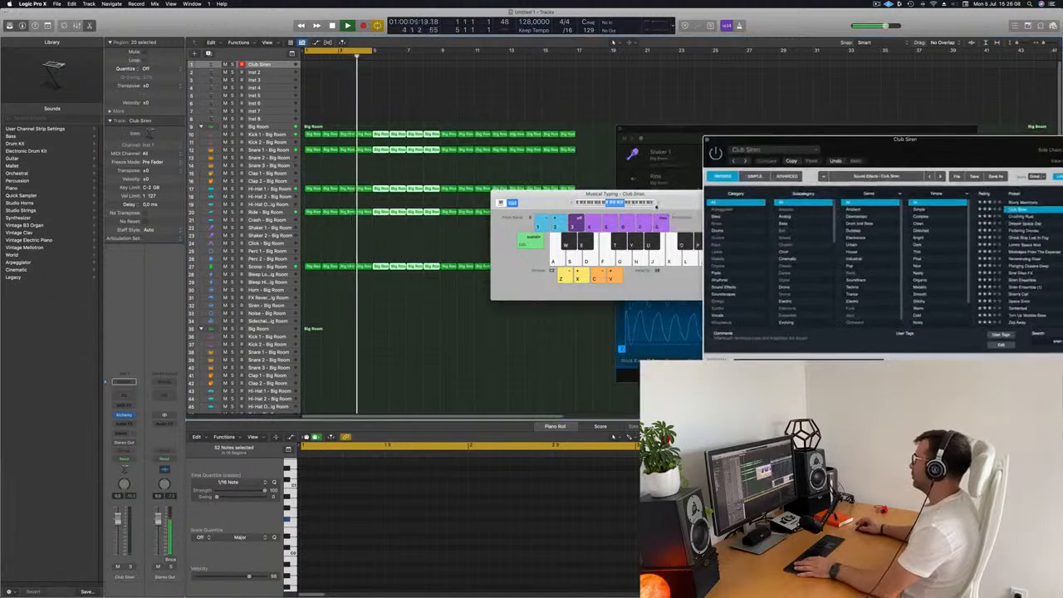
{"action": "left_click_drag", "start_coordinate": [672, 200], "coordinate": [483, 240]}
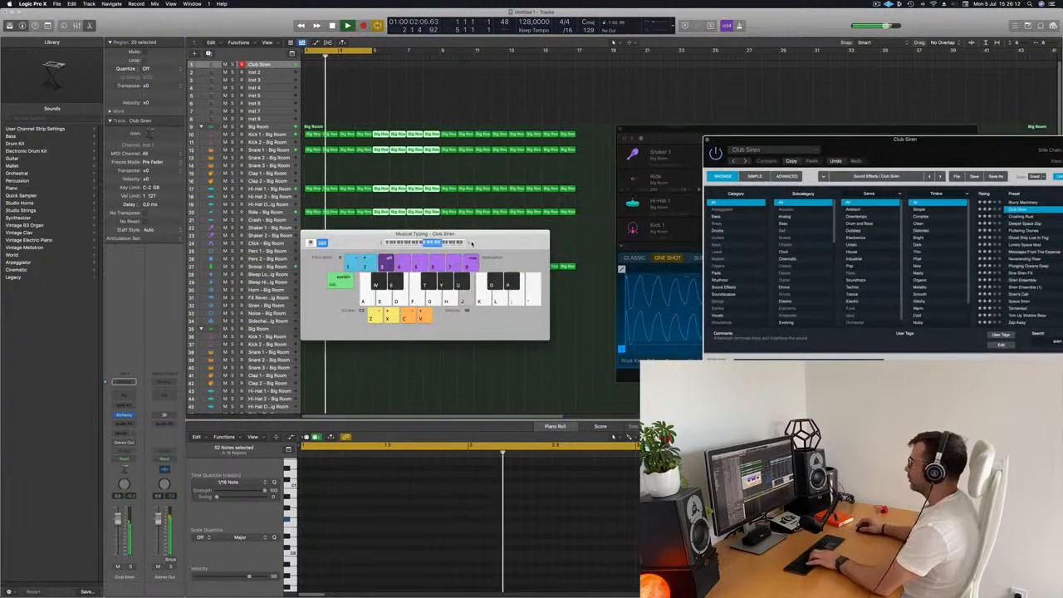
{"action": "left_click_drag", "start_coordinate": [472, 243], "coordinate": [528, 267]}
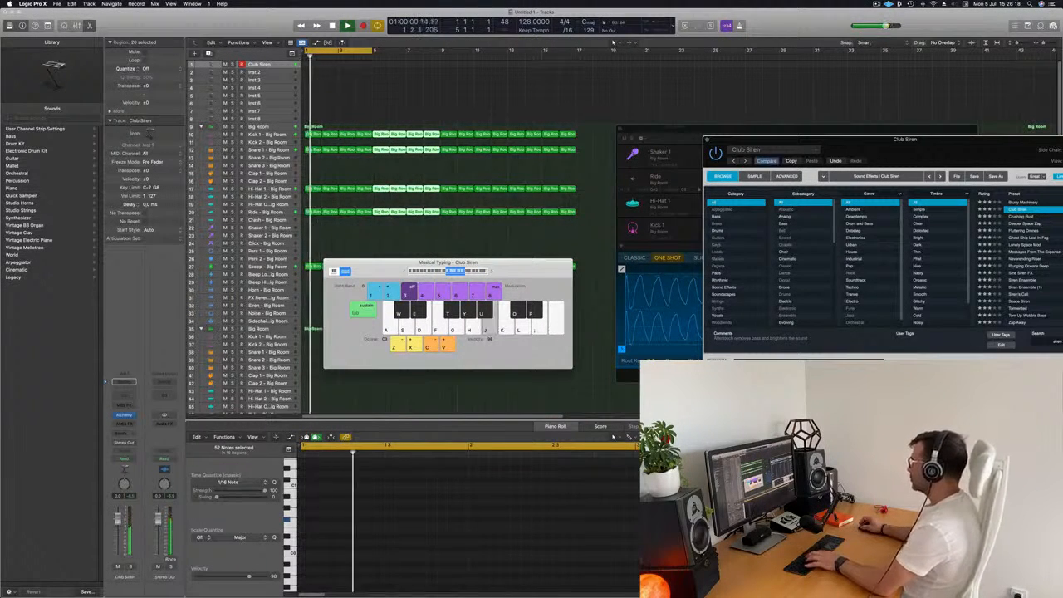
{"action": "left_click_drag", "start_coordinate": [901, 140], "coordinate": [663, 134]}
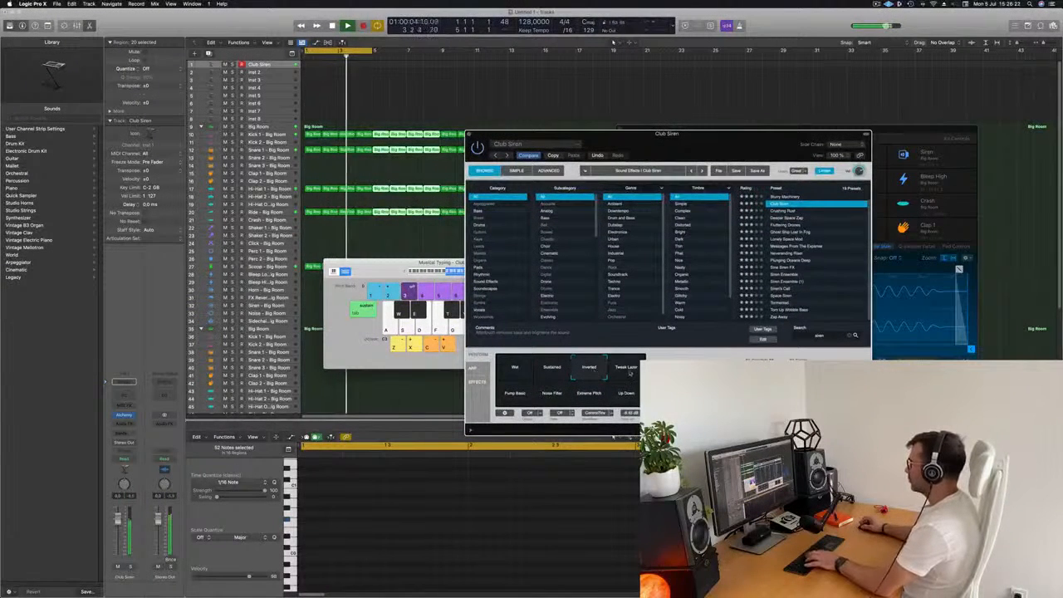
{"action": "left_click", "coordinate": [516, 397]}
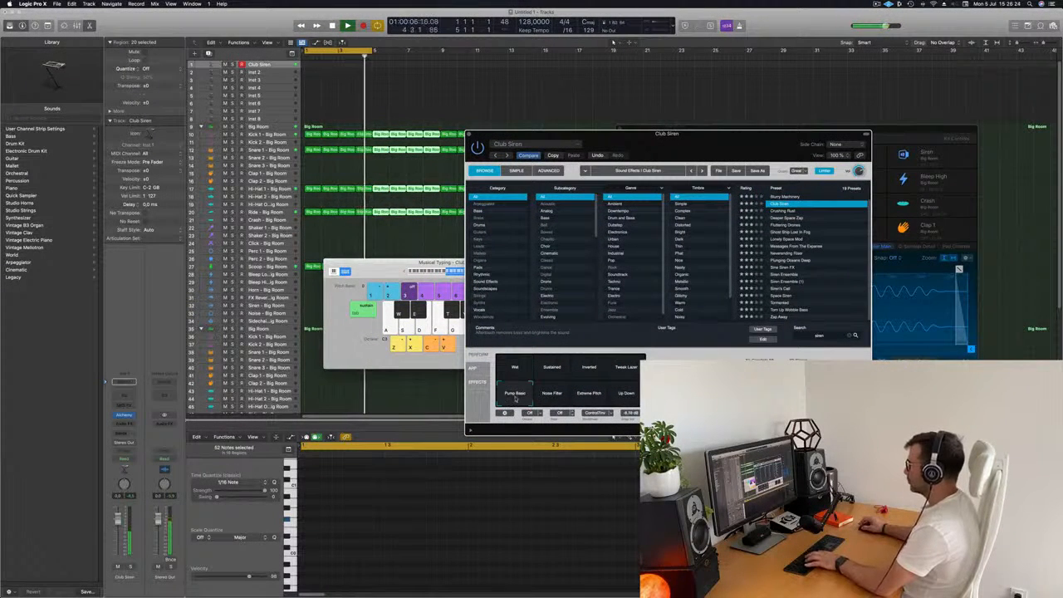
{"action": "left_click", "coordinate": [554, 395]}
{"action": "left_click", "coordinate": [589, 396]}
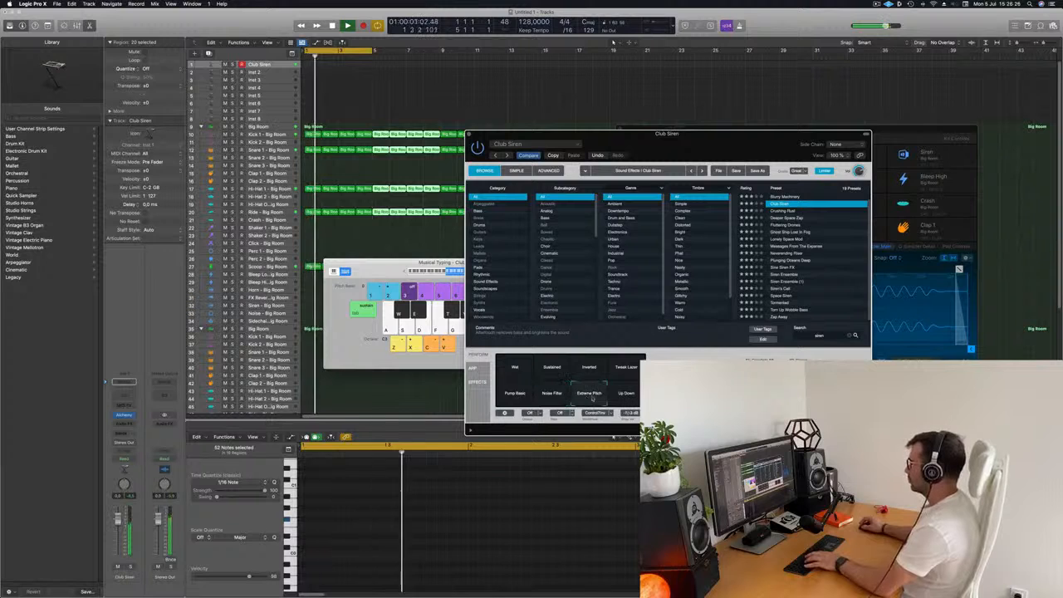
{"action": "left_click", "coordinate": [625, 397]}
{"action": "left_click", "coordinate": [552, 371]}
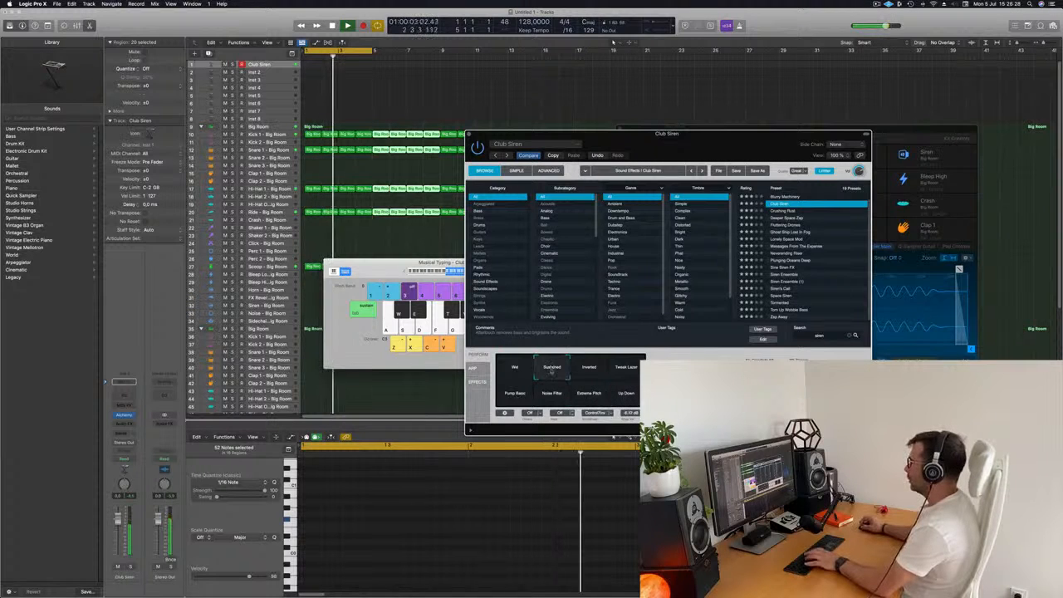
{"action": "left_click_drag", "start_coordinate": [690, 150], "coordinate": [803, 109]}
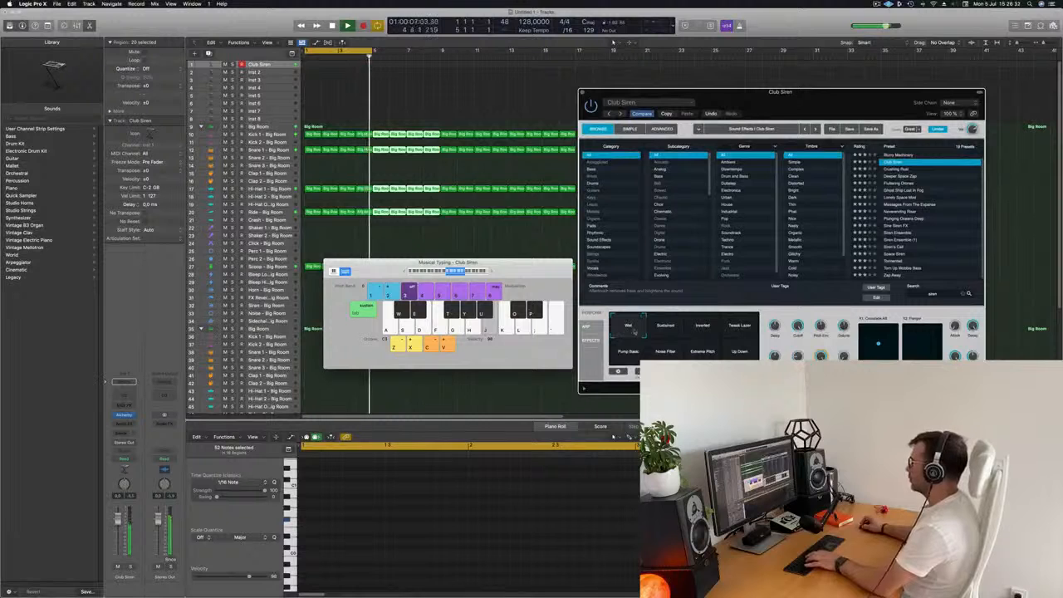
{"action": "left_click", "coordinate": [665, 329]}
{"action": "left_click_drag", "start_coordinate": [481, 262], "coordinate": [548, 243]}
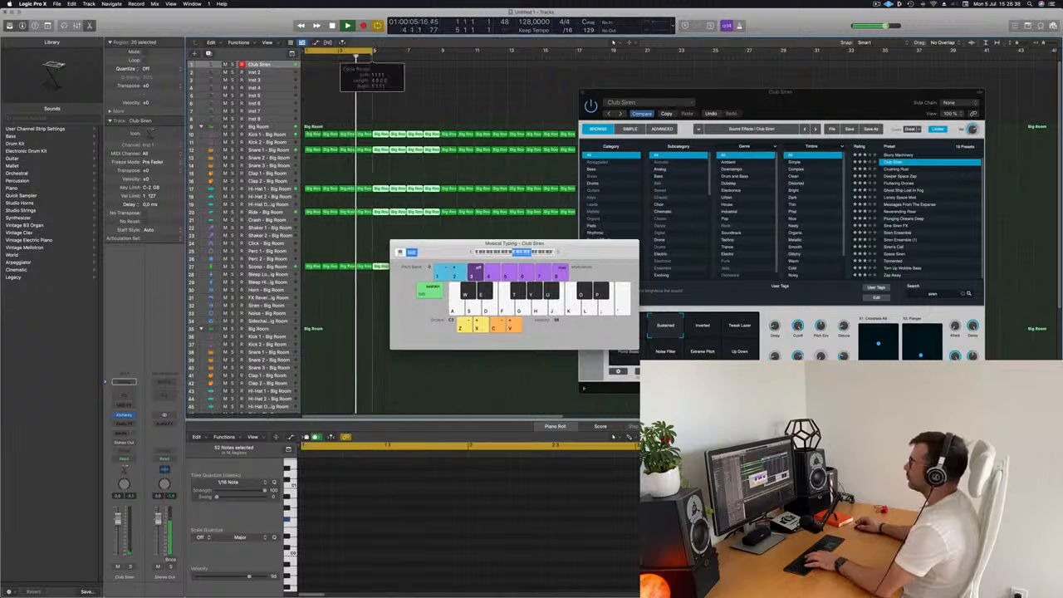
- Record a long held siren note over the cycle range on the Club Siren track
{"action": "left_click", "coordinate": [282, 65]}
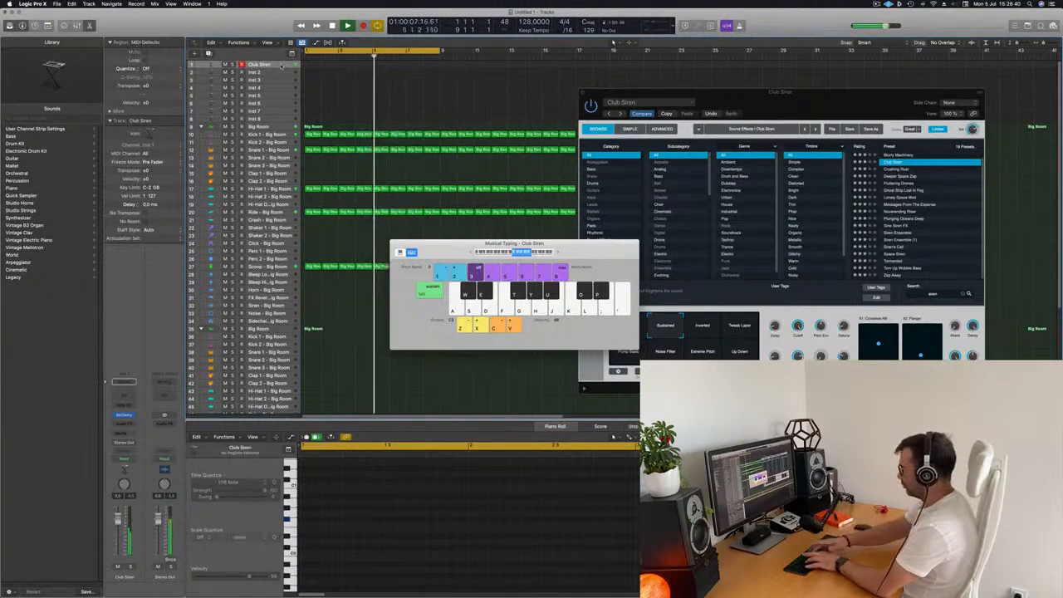
{"action": "key", "text": "r"}
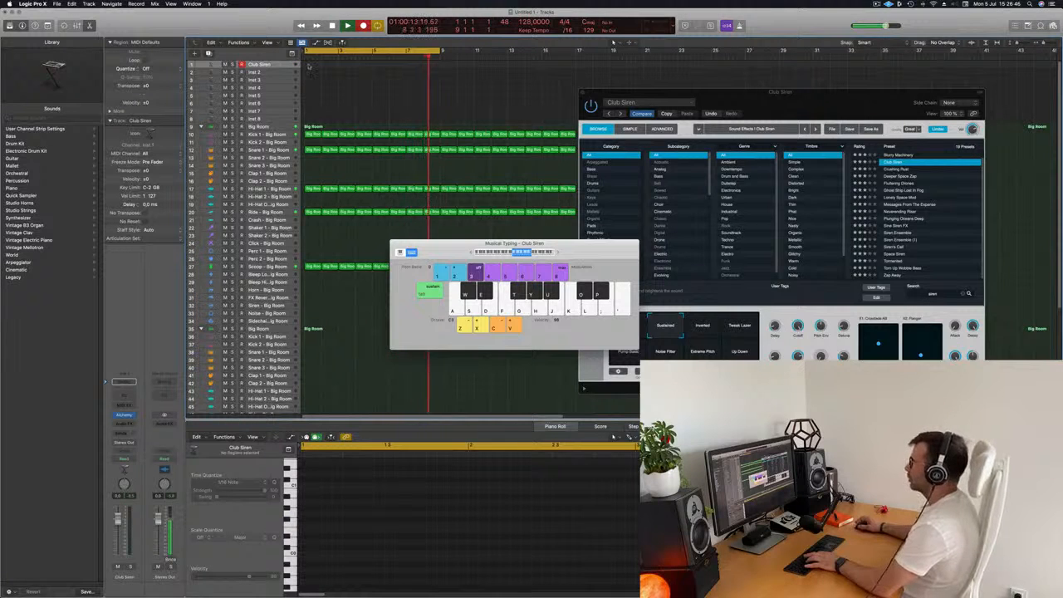
{"action": "key", "text": "j"}
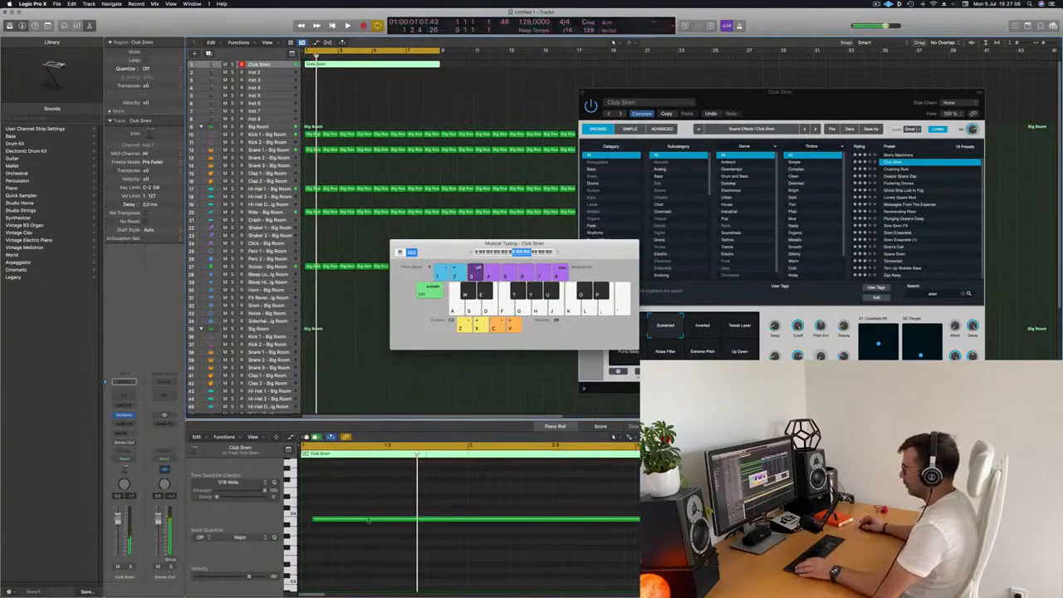
- Move the siren note to the region's start at a lower pitch and extend it to the region's end
{"action": "left_click_drag", "start_coordinate": [374, 501], "coordinate": [313, 543]}
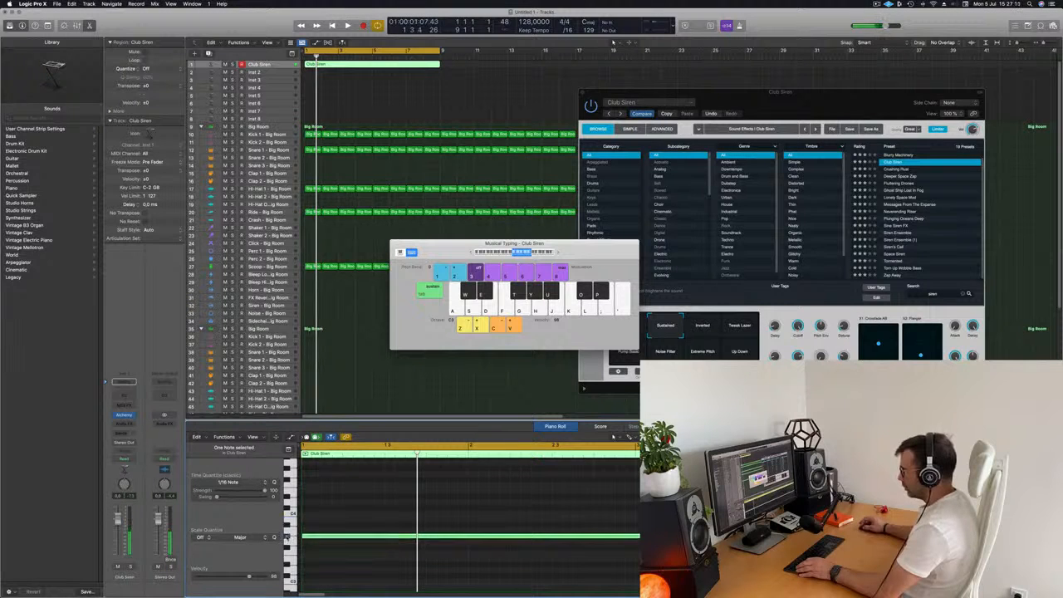
{"action": "key", "text": "space"}
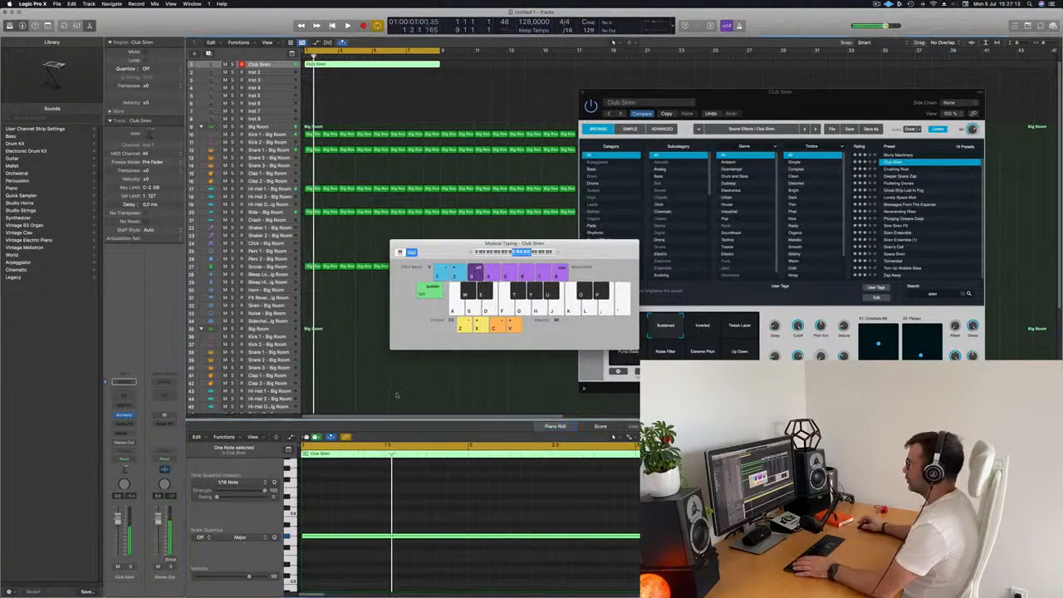
{"action": "key", "text": "super+Left"}
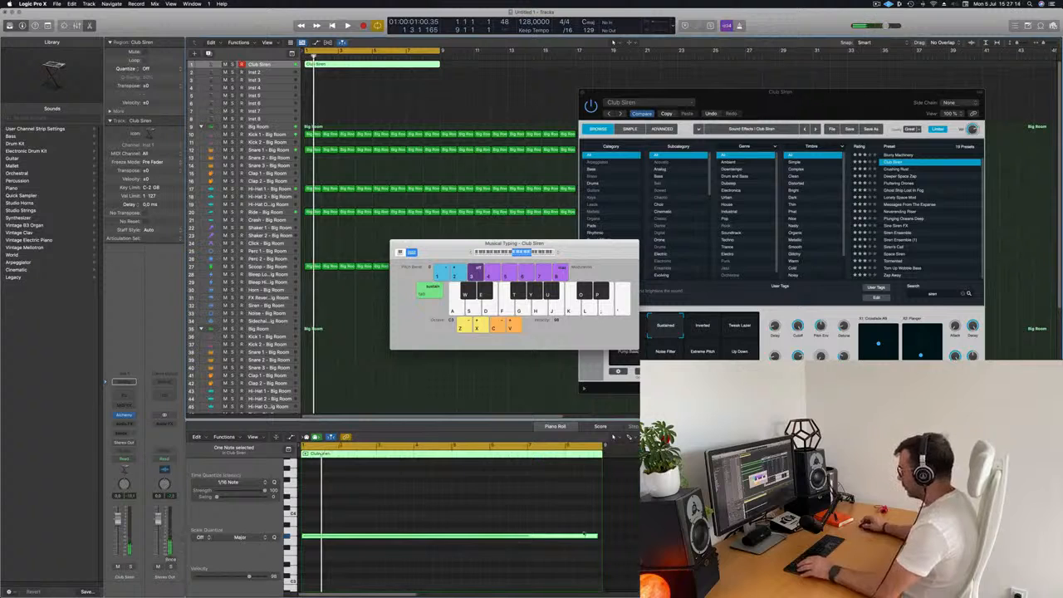
{"action": "left_click_drag", "start_coordinate": [596, 536], "coordinate": [597, 537]}
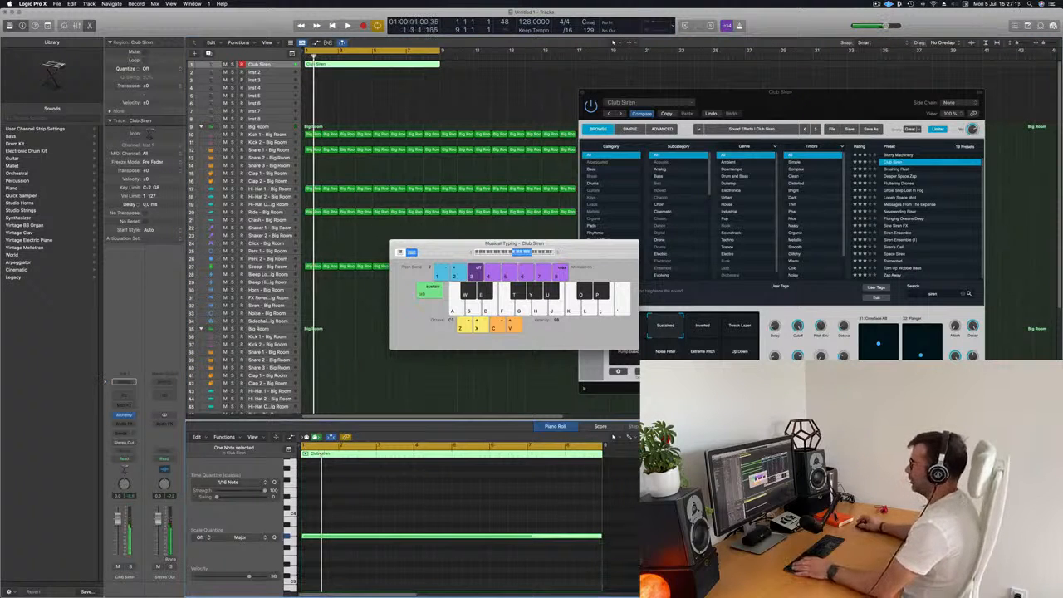
{"action": "key", "text": "space"}
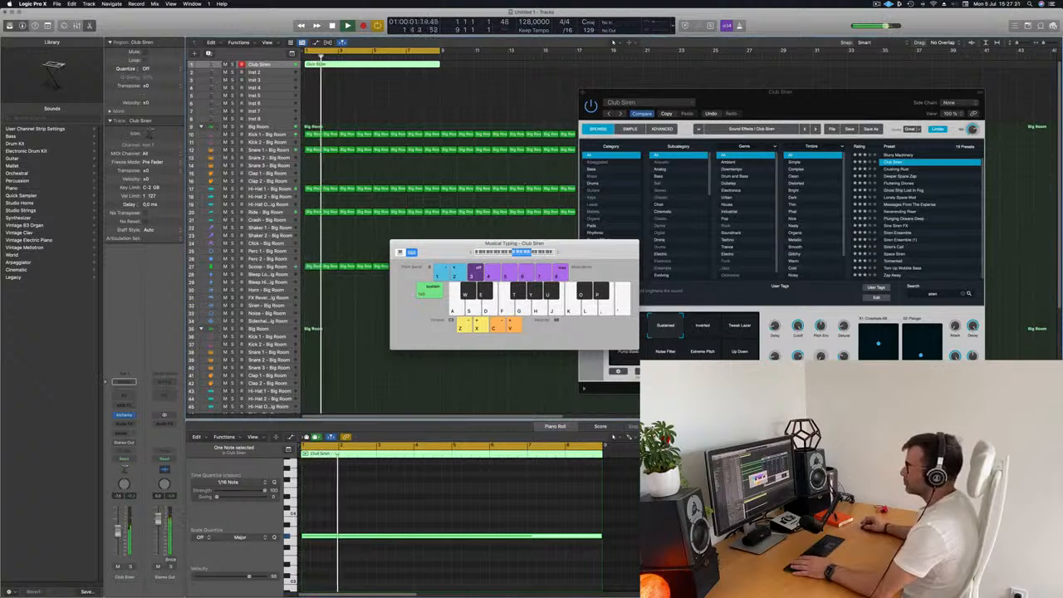
- Insert a Compressor audio effect on the Club Siren channel
{"action": "left_click", "coordinate": [124, 424]}
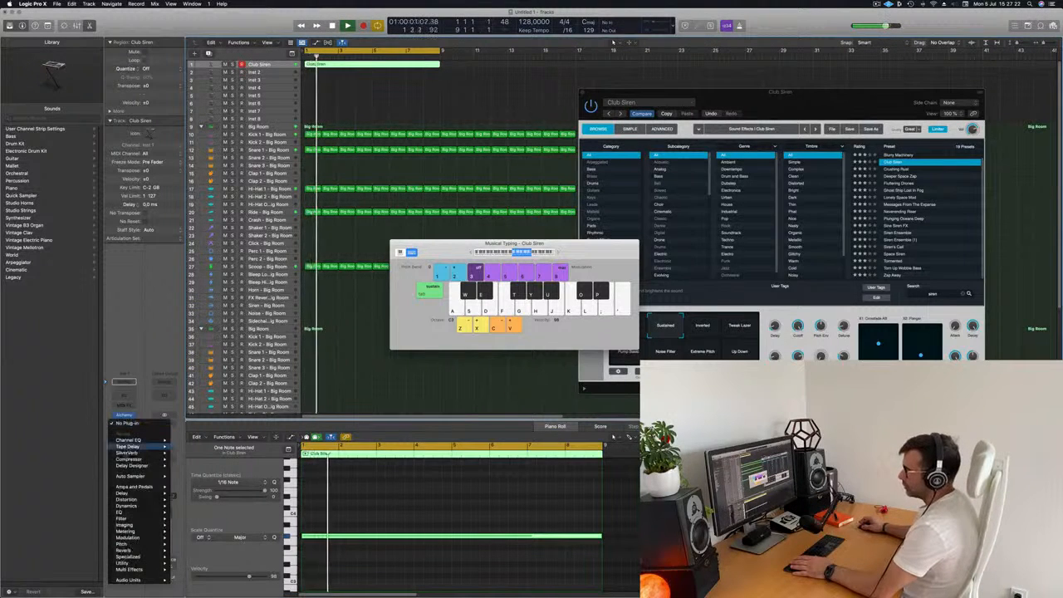
{"action": "mouse_move", "coordinate": [128, 459]}
{"action": "left_click", "coordinate": [188, 460]}
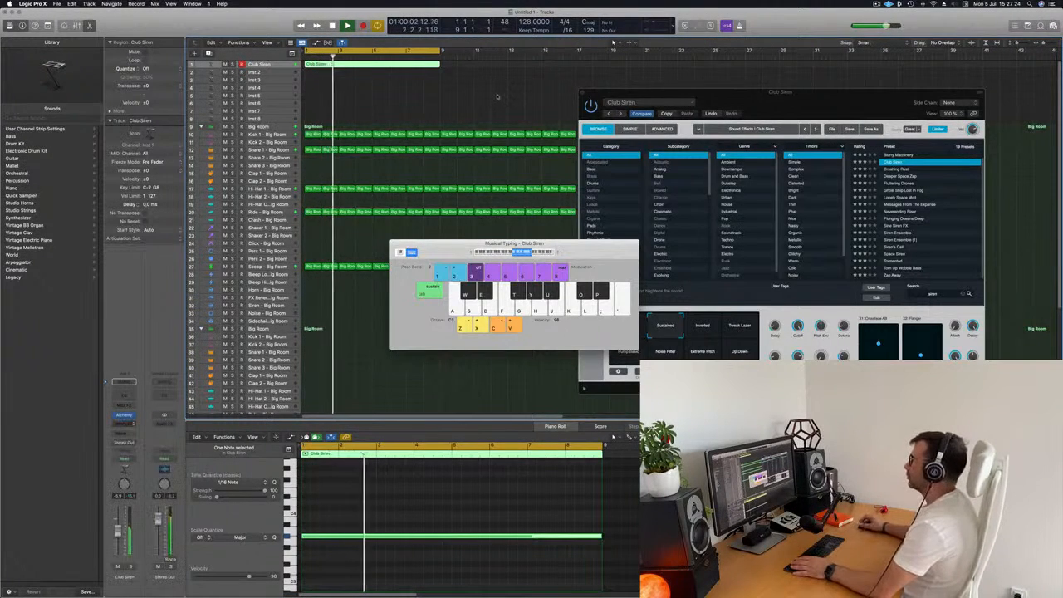
{"action": "left_click_drag", "start_coordinate": [581, 99], "coordinate": [652, 100]}
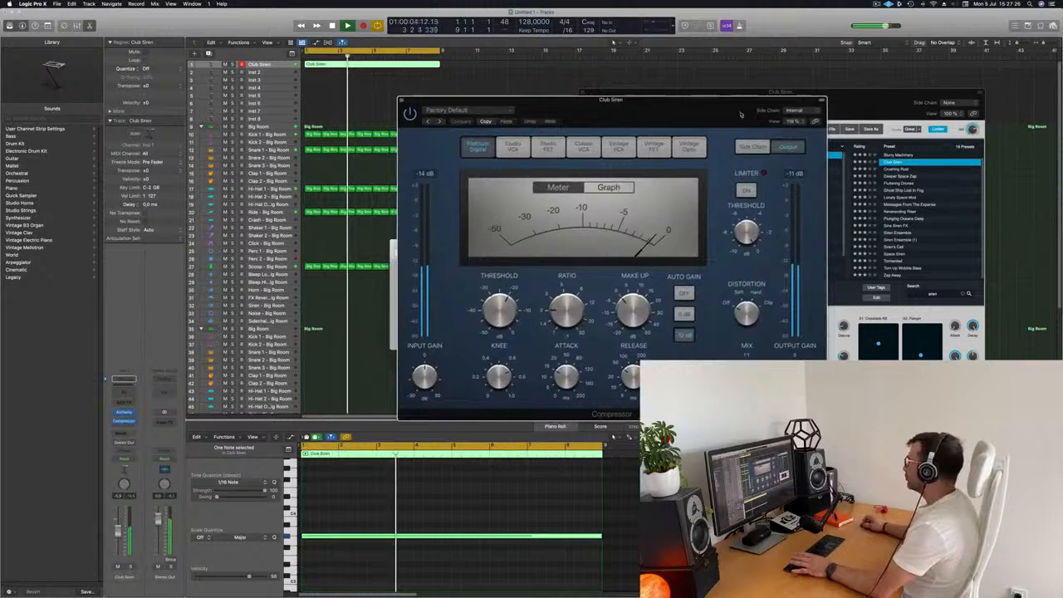
- Set the Compressor's side chain input to Inst 8 and adjust its release and ratio knobs
{"action": "left_click", "coordinate": [795, 110]}
{"action": "mouse_move", "coordinate": [792, 127]}
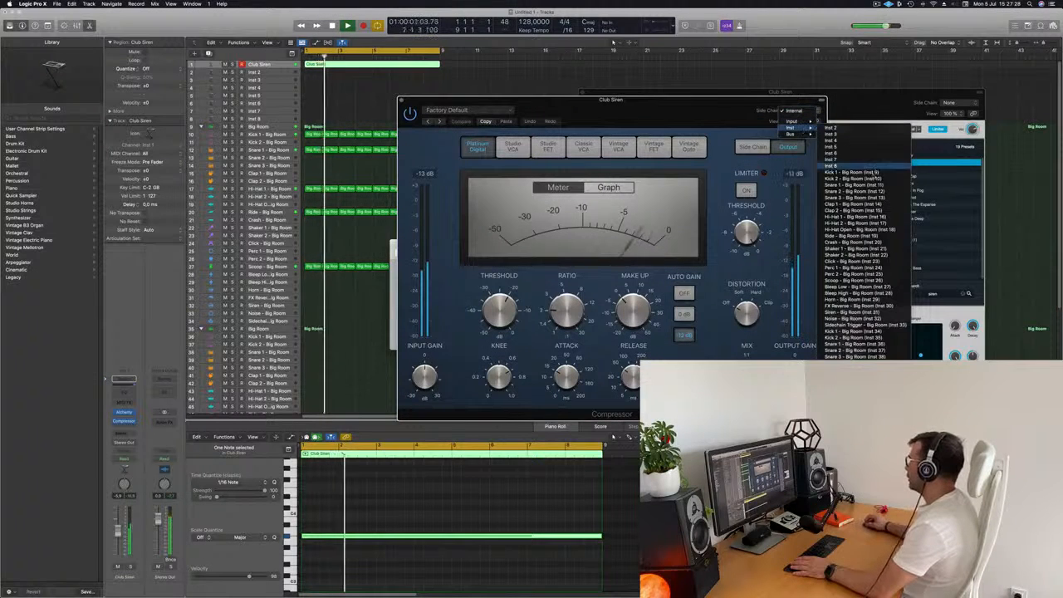
{"action": "left_click", "coordinate": [852, 172]}
{"action": "left_click_drag", "start_coordinate": [701, 99], "coordinate": [782, 72]}
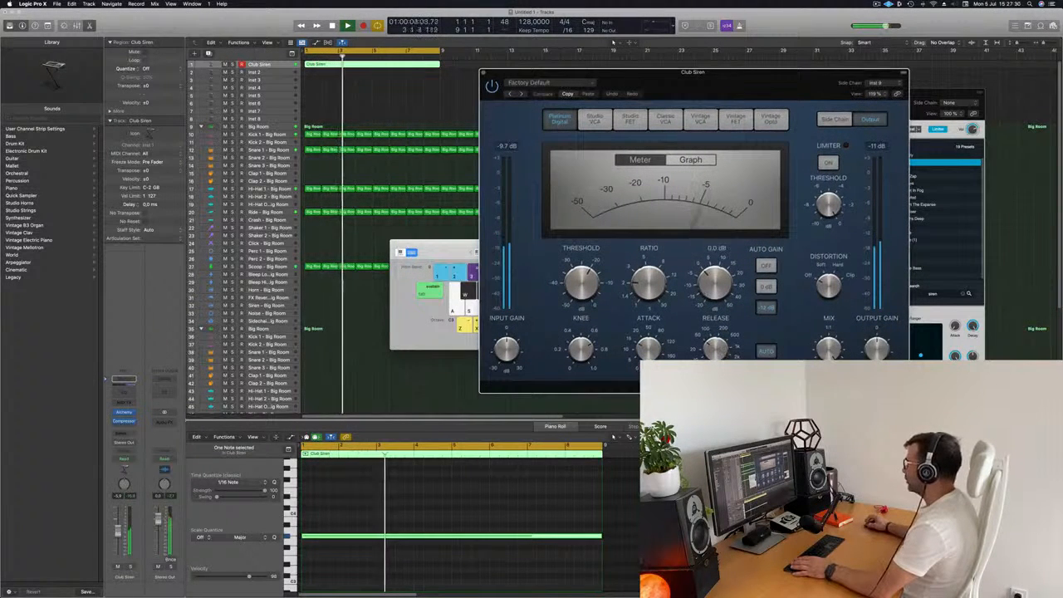
{"action": "left_click_drag", "start_coordinate": [715, 351], "coordinate": [715, 366]}
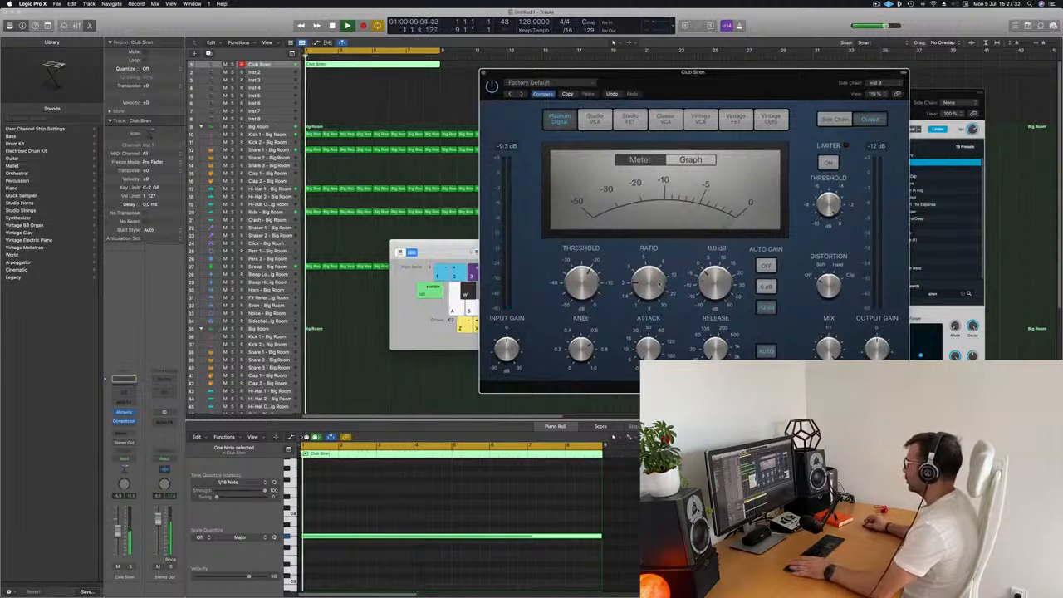
{"action": "left_click_drag", "start_coordinate": [648, 284], "coordinate": [647, 282]}
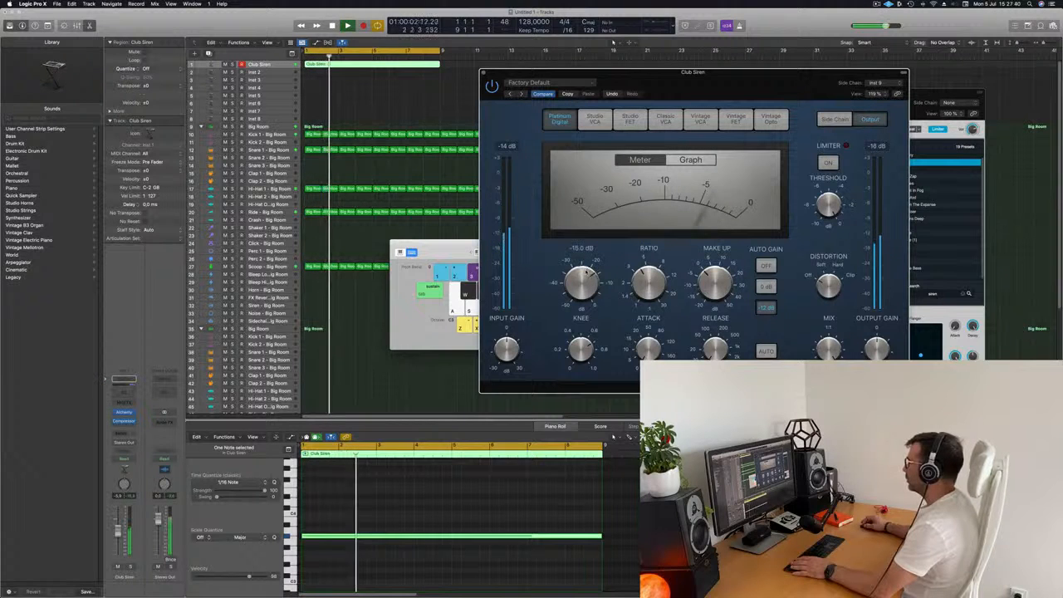
- Close the Compressor and Musical Typing windows, and loop the Club Siren region to fill bars 9–17
{"action": "left_click", "coordinate": [483, 73]}
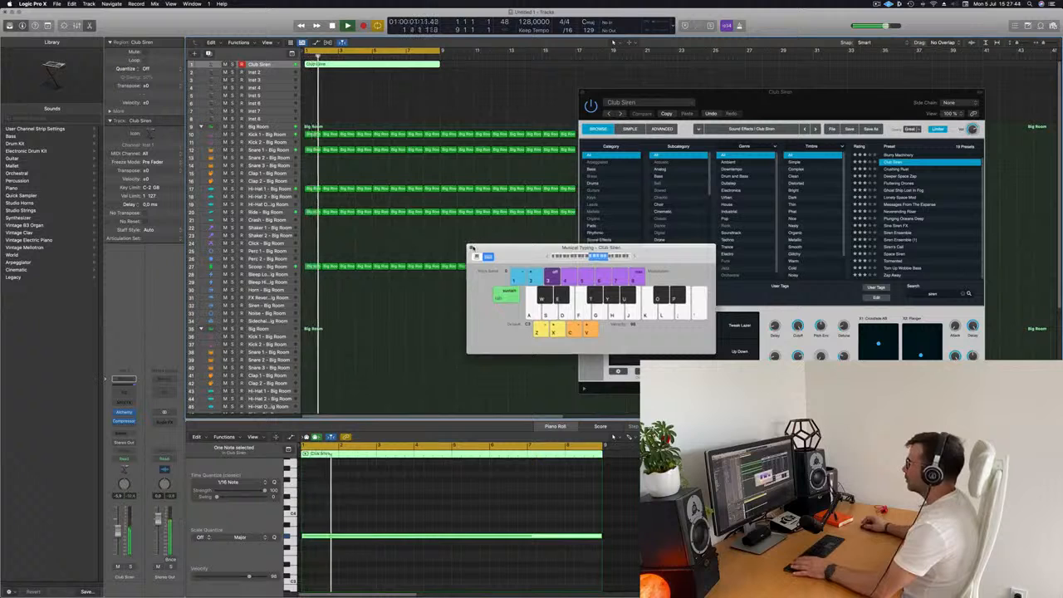
{"action": "key", "text": "super+k"}
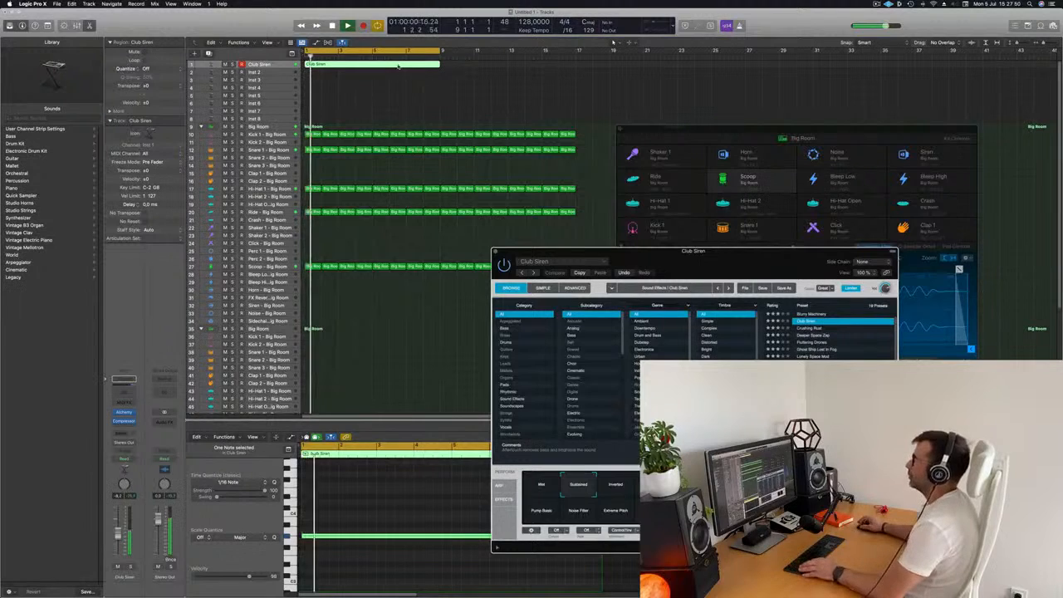
{"action": "left_click_drag", "start_coordinate": [457, 71], "coordinate": [457, 68]}
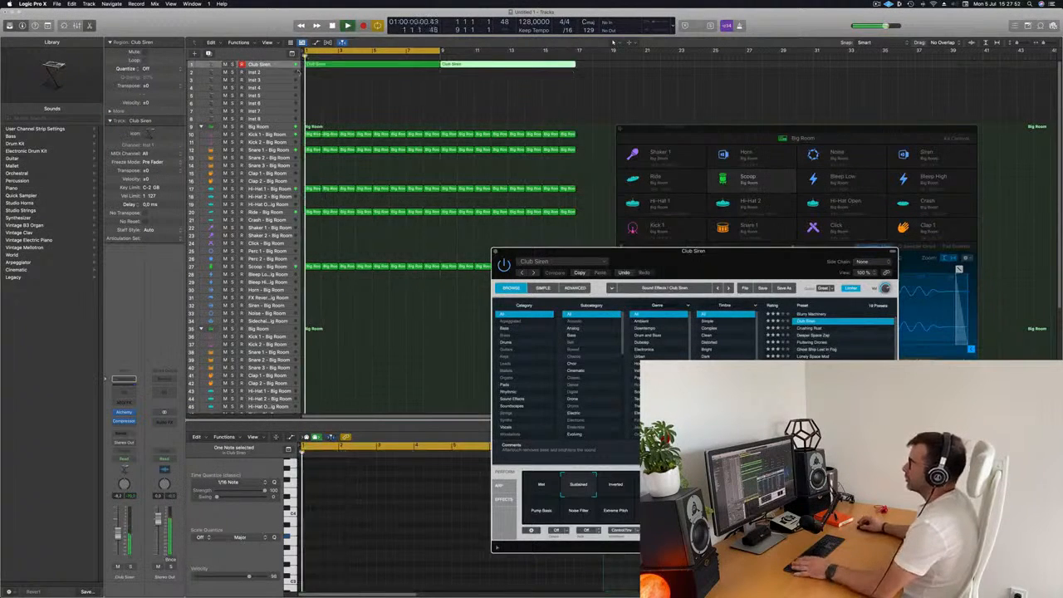
- Load Alchemy on the Inst 2 track and pick the Detuned Drones preset from the Bass category
{"action": "left_click", "coordinate": [283, 73]}
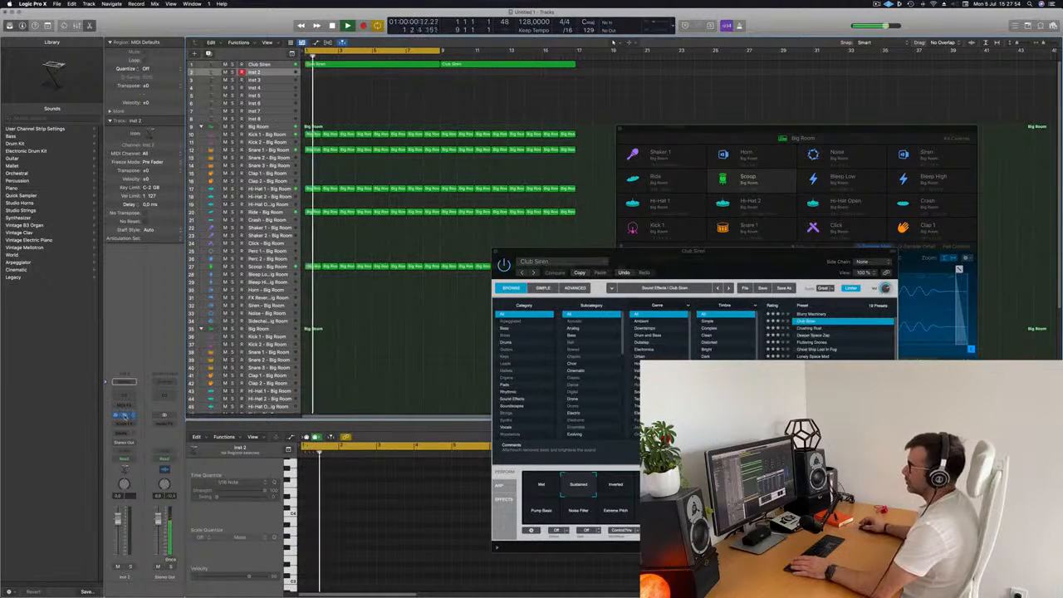
{"action": "left_click", "coordinate": [125, 416]}
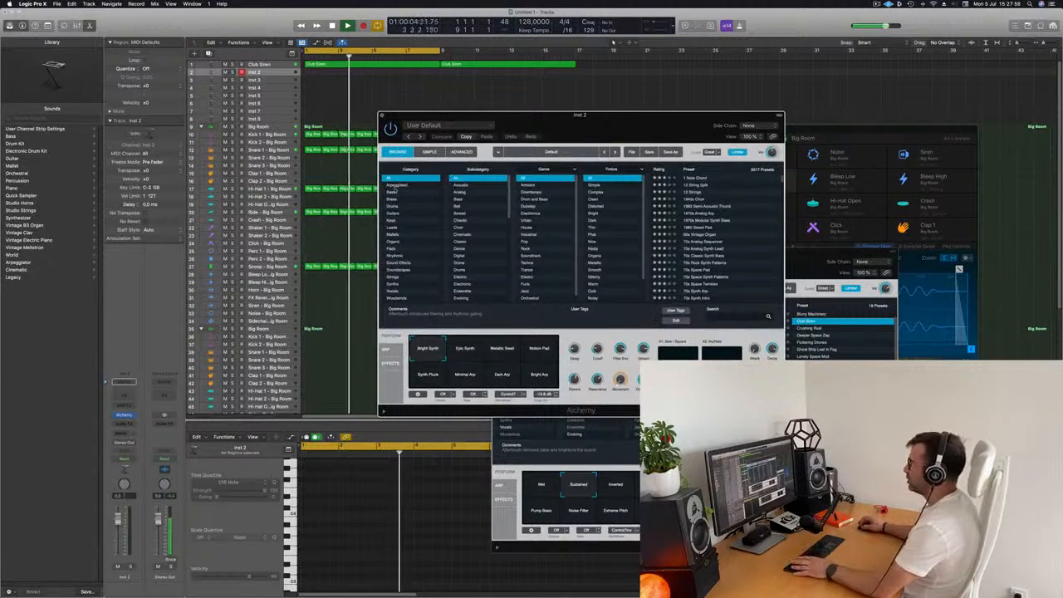
{"action": "left_click", "coordinate": [397, 184]}
{"action": "left_click", "coordinate": [392, 192]}
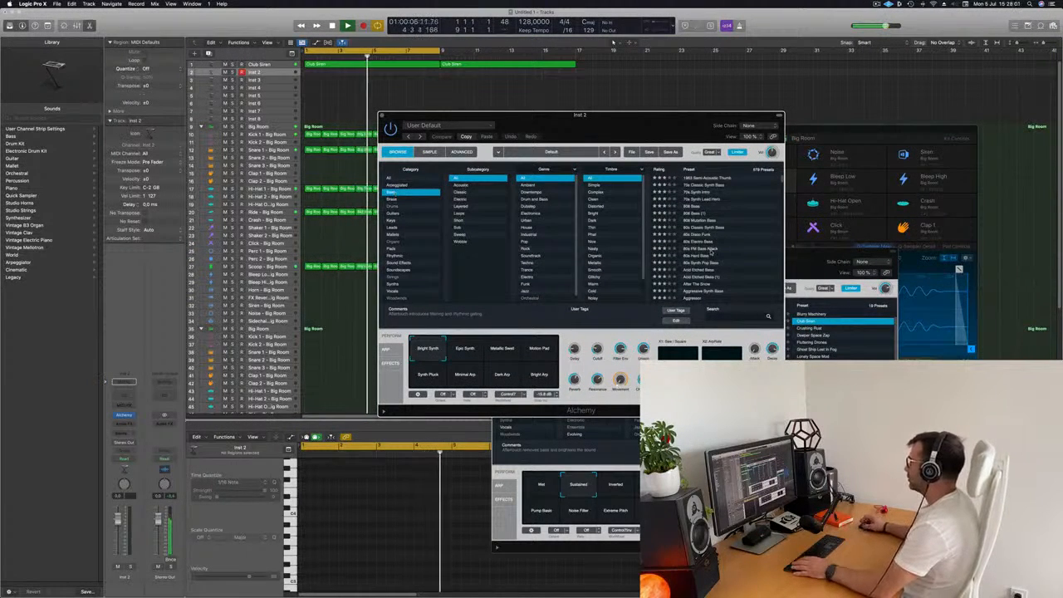
{"action": "scroll", "coordinate": [733, 237], "scroll_direction": "down", "scroll_amount": 15}
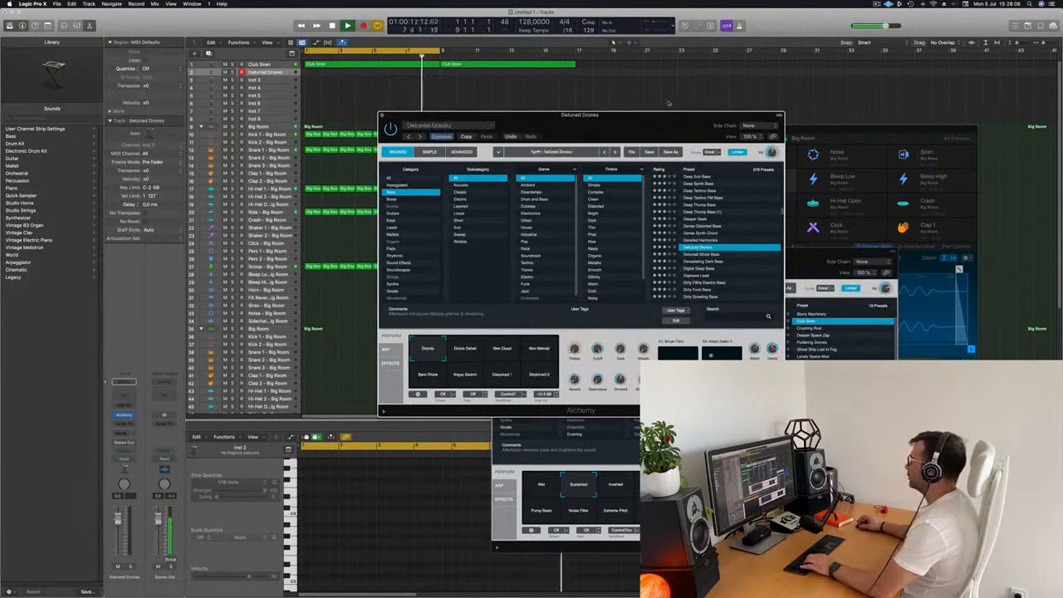
- Open Musical Typing for the Detuned Drones track and shift its octave range
{"action": "left_click_drag", "start_coordinate": [708, 116], "coordinate": [863, 81]}
{"action": "key", "text": "d"}
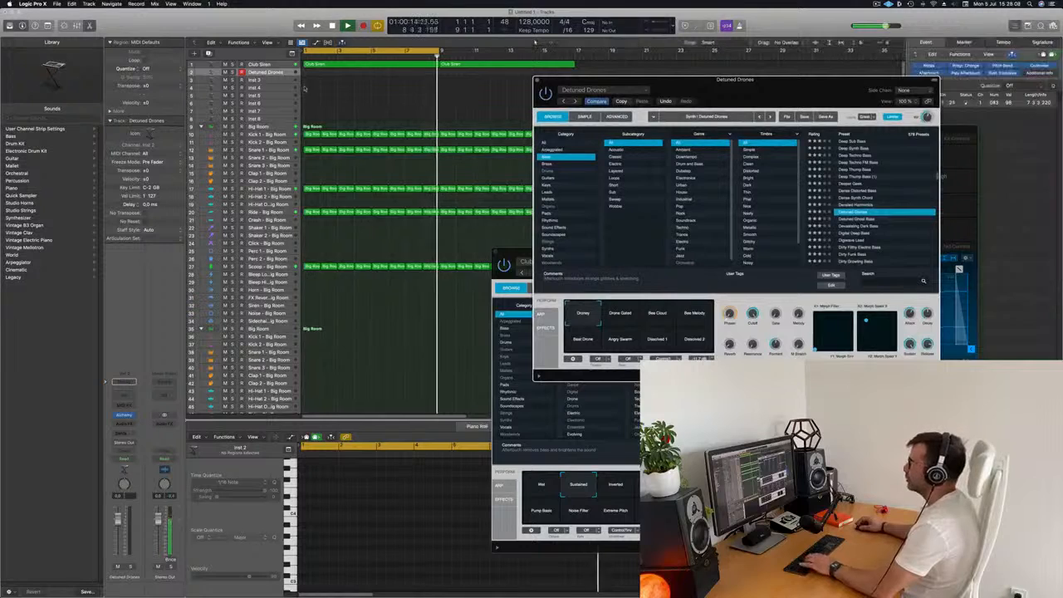
{"action": "key", "text": "d"}
{"action": "left_click_drag", "start_coordinate": [747, 81], "coordinate": [735, 82]}
{"action": "left_click_drag", "start_coordinate": [808, 90], "coordinate": [577, 193]}
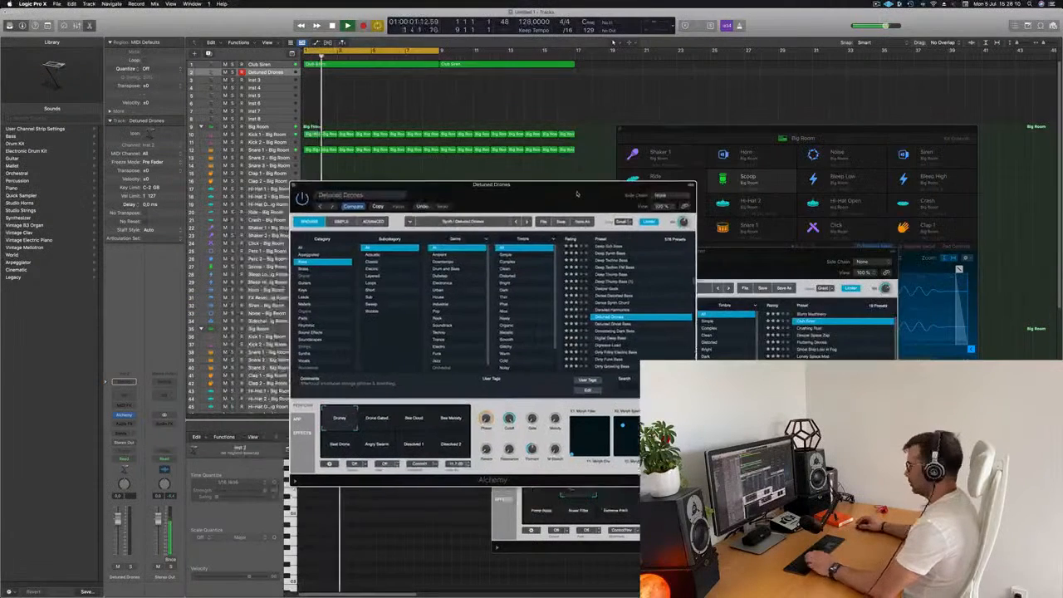
{"action": "key", "text": "super+k"}
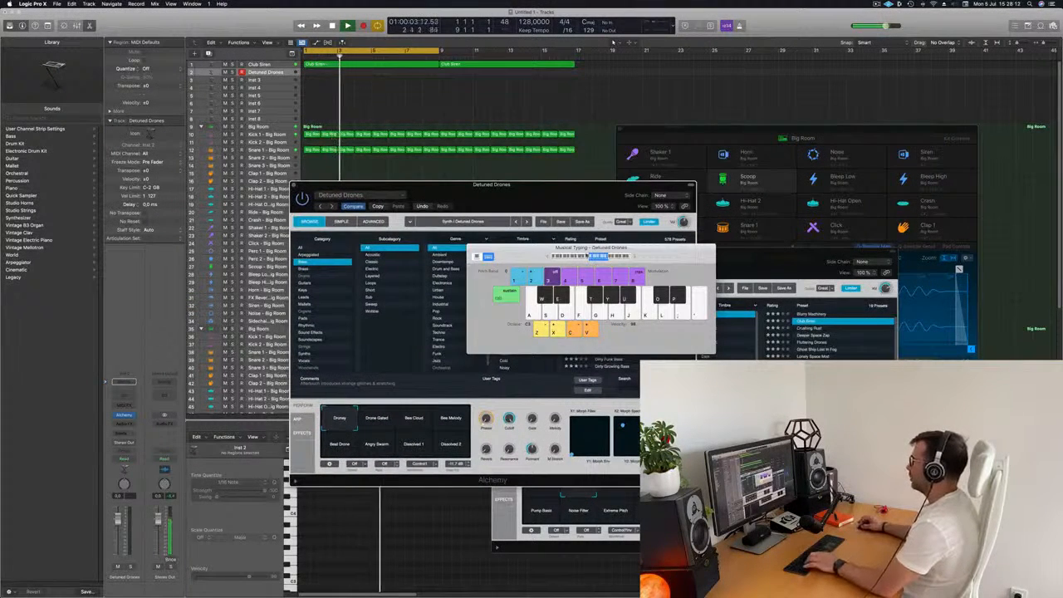
{"action": "left_click_drag", "start_coordinate": [551, 192], "coordinate": [963, 195]}
{"action": "left_click_drag", "start_coordinate": [644, 258], "coordinate": [492, 230]}
{"action": "left_click_drag", "start_coordinate": [906, 196], "coordinate": [648, 171]}
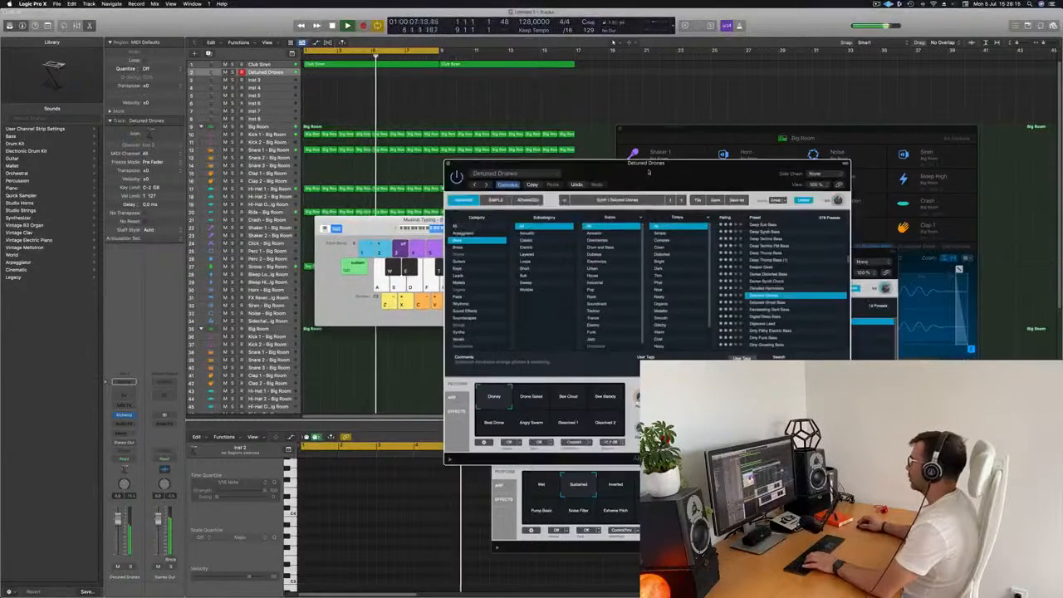
{"action": "left_click", "coordinate": [427, 231]}
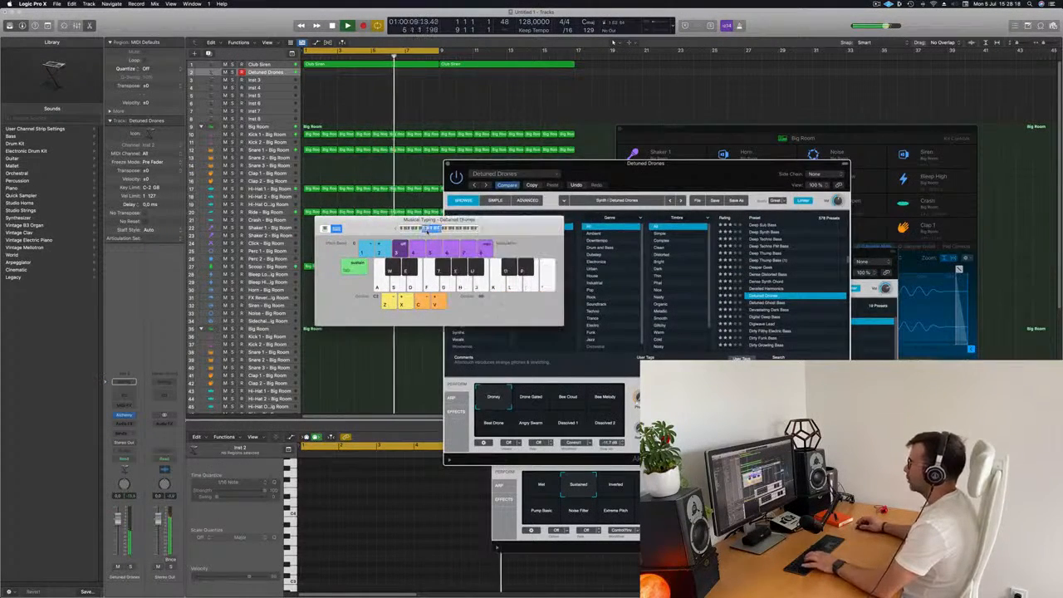
{"action": "left_click_drag", "start_coordinate": [492, 222], "coordinate": [905, 192]}
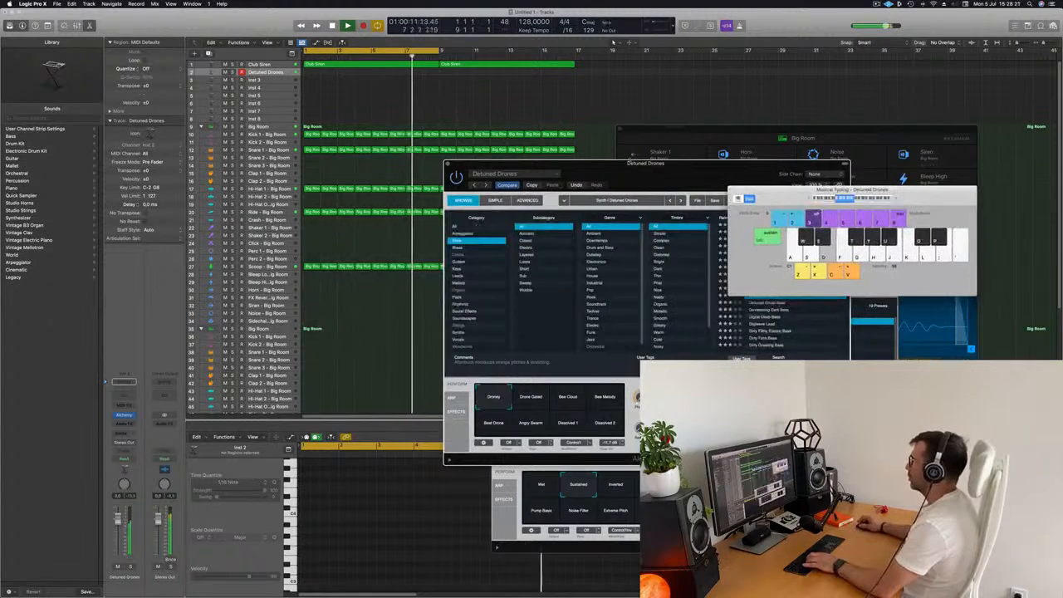
{"action": "left_click_drag", "start_coordinate": [620, 170], "coordinate": [558, 176]}
- Audition Detuned Drones performance variations, ending on Drony
{"action": "left_click", "coordinate": [467, 403]}
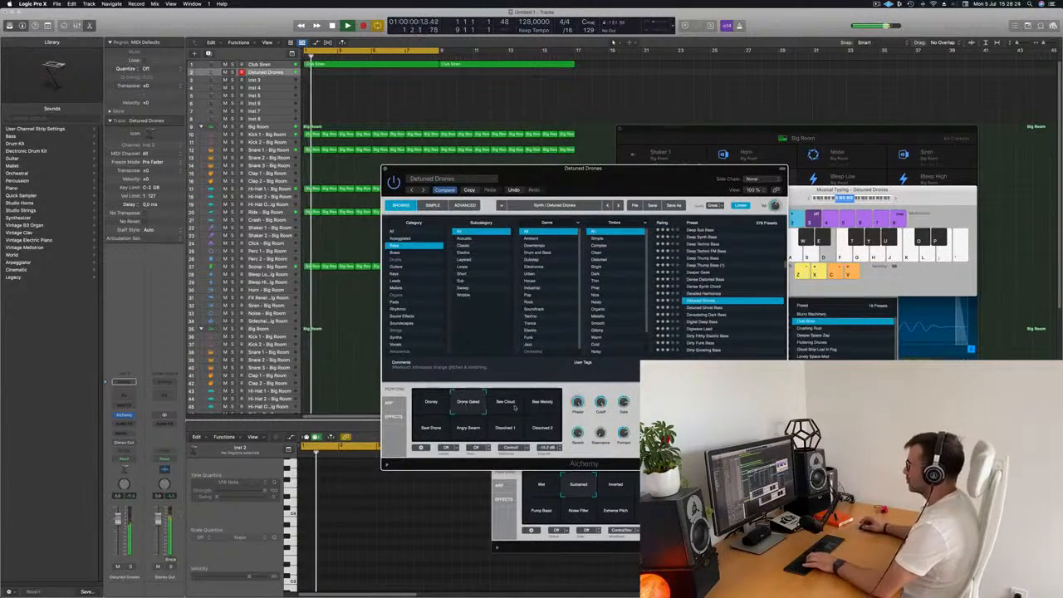
{"action": "left_click", "coordinate": [505, 402]}
{"action": "left_click", "coordinate": [542, 403]}
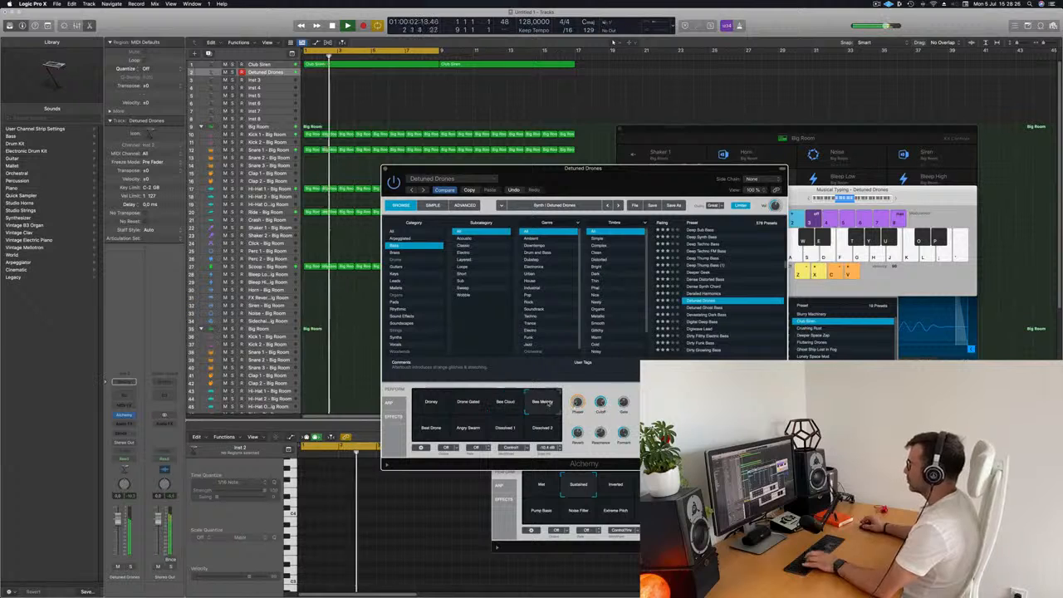
{"action": "left_click", "coordinate": [428, 434]}
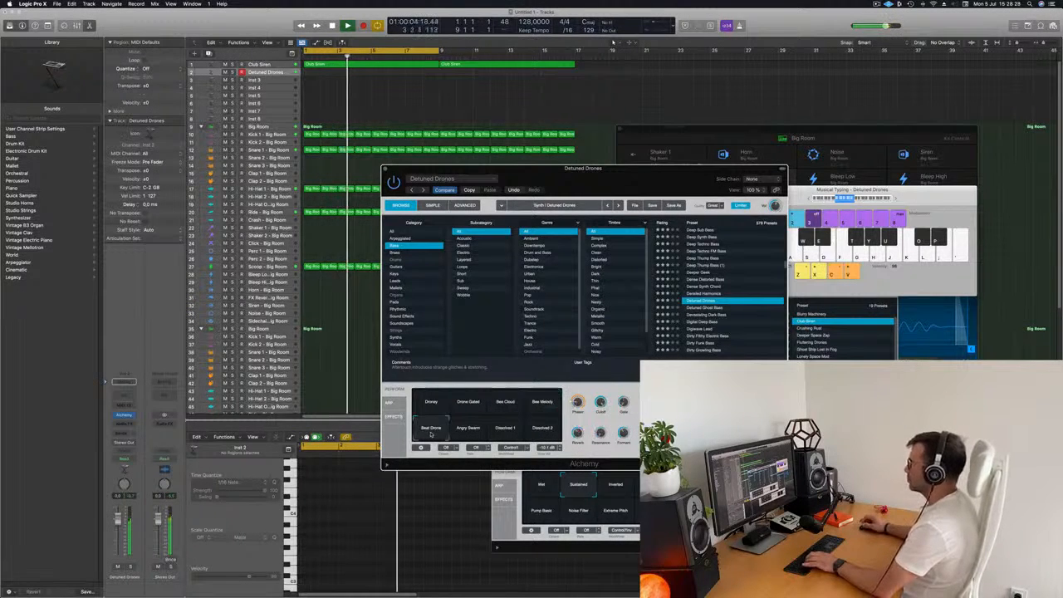
{"action": "left_click", "coordinate": [468, 428]}
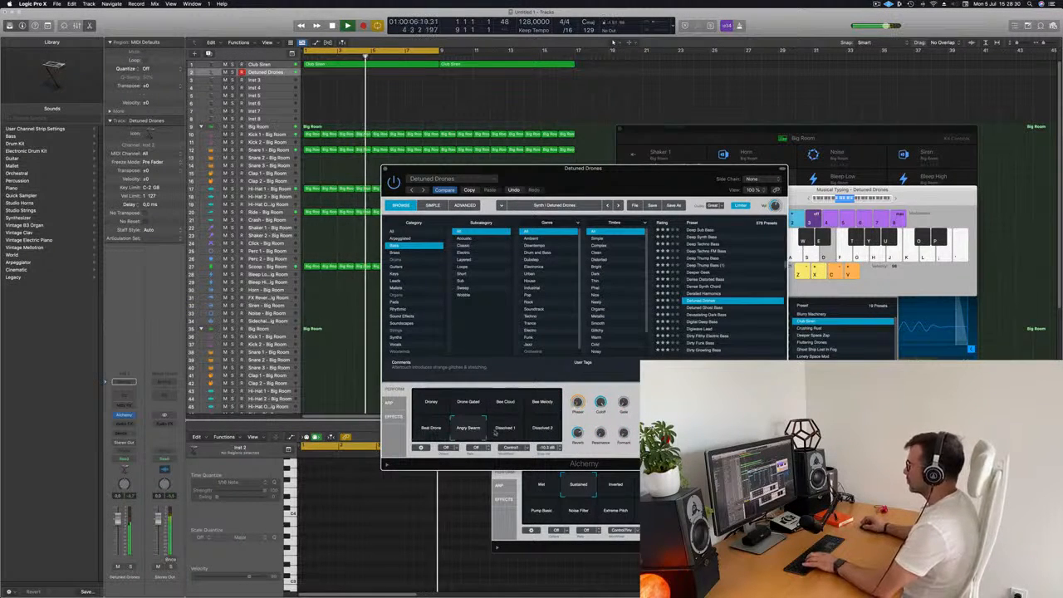
{"action": "left_click", "coordinate": [505, 428]}
{"action": "left_click", "coordinate": [542, 428]}
{"action": "left_click", "coordinate": [424, 402]}
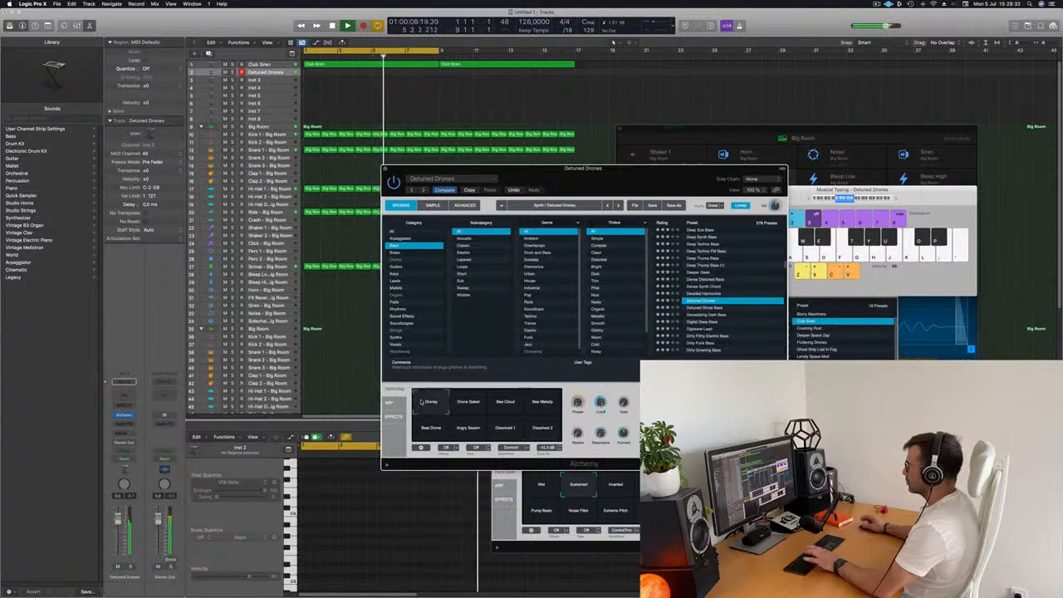
{"action": "left_click_drag", "start_coordinate": [627, 179], "coordinate": [668, 134]}
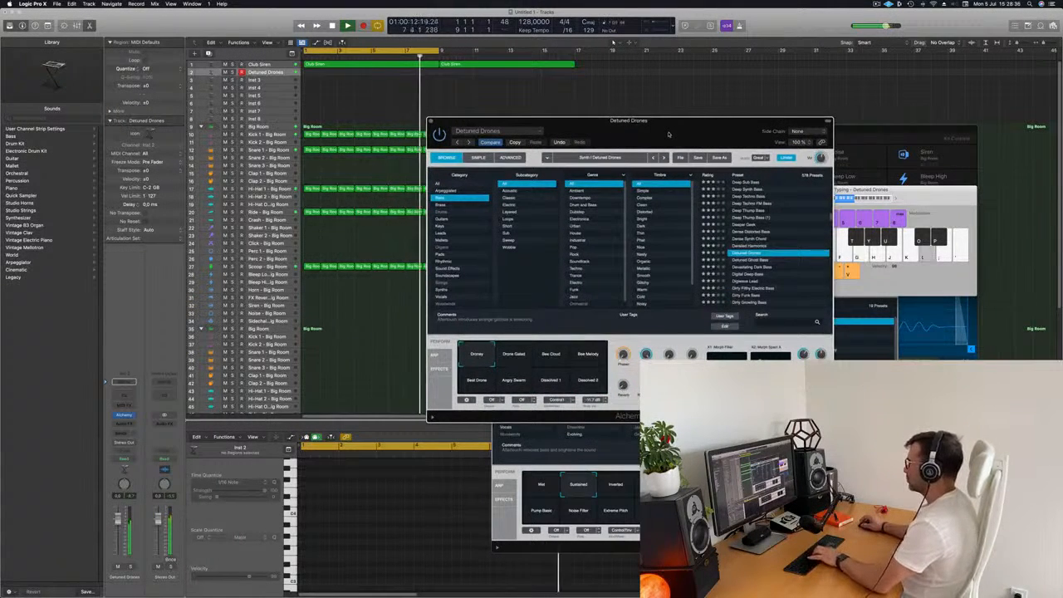
{"action": "left_click_drag", "start_coordinate": [665, 130], "coordinate": [617, 162]}
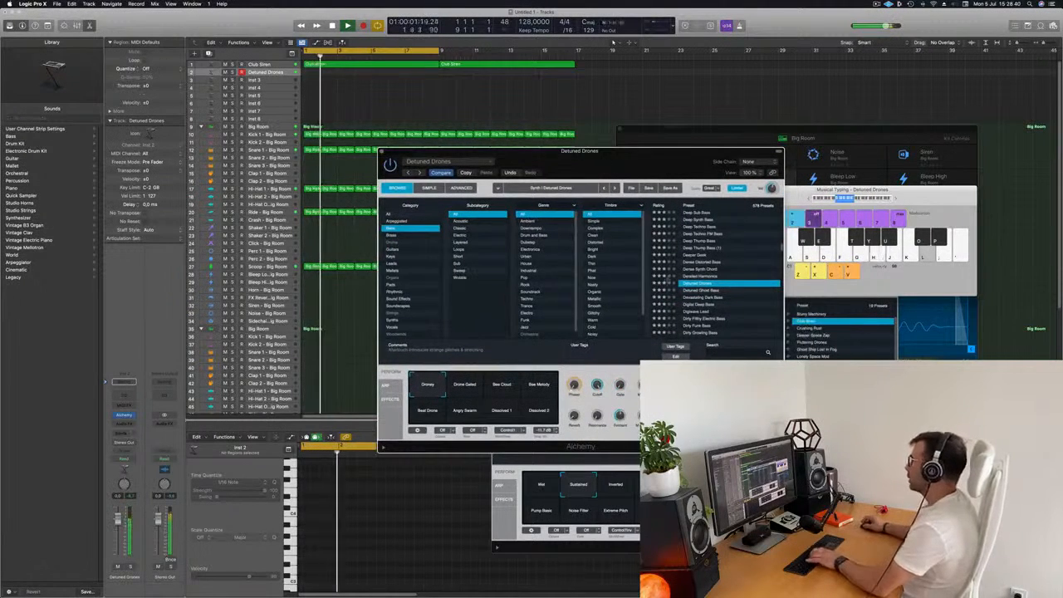
- Try the Detuned Ghost Bass and Devastating Dark Bass presets, auditioning the Thick Buzz variation
{"action": "left_click", "coordinate": [702, 290]}
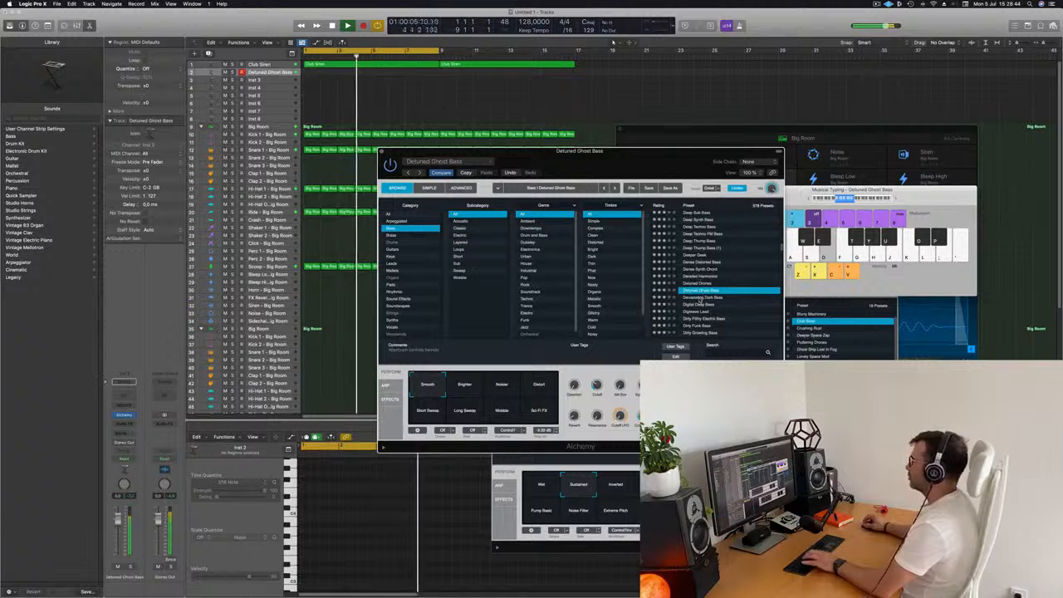
{"action": "left_click", "coordinate": [702, 296]}
{"action": "left_click_drag", "start_coordinate": [641, 165], "coordinate": [718, 103]}
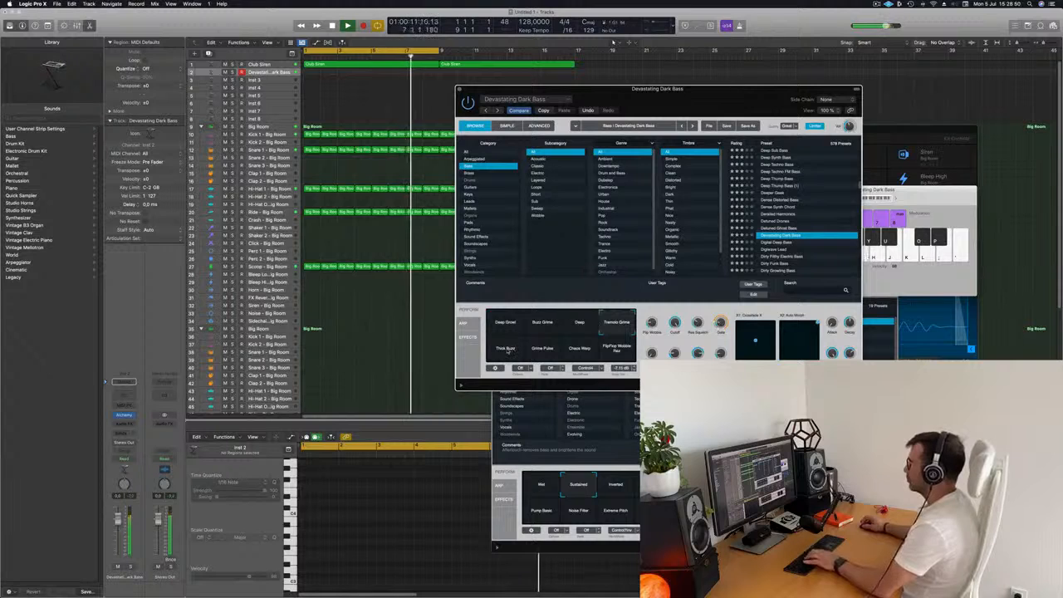
{"action": "left_click", "coordinate": [507, 350]}
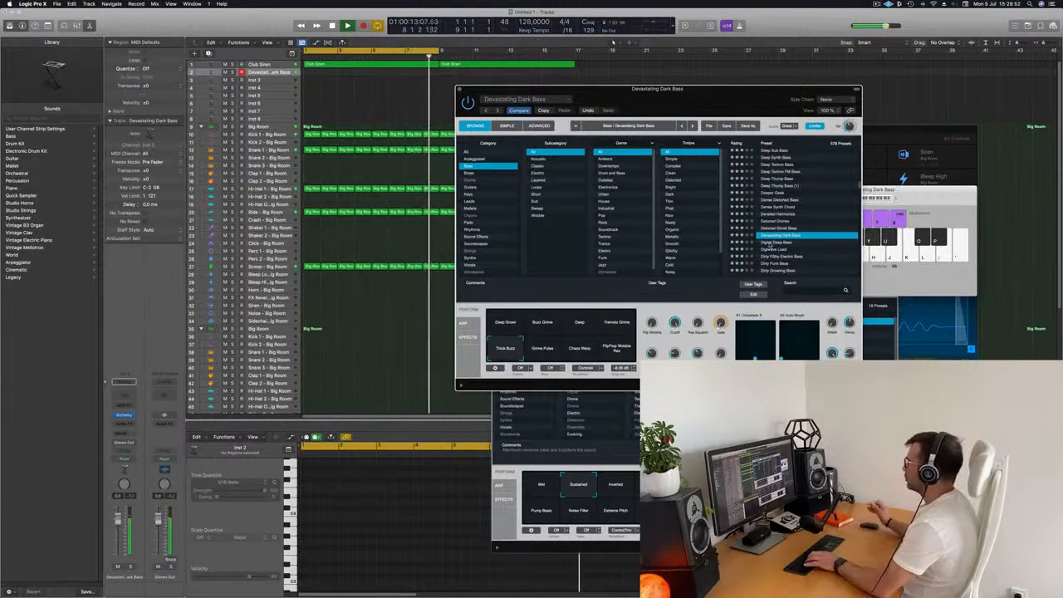
- Load the Digital Deep Bass preset and audition its variations, selecting Dubby
{"action": "left_click", "coordinate": [773, 242]}
{"action": "left_click_drag", "start_coordinate": [638, 107], "coordinate": [631, 128]}
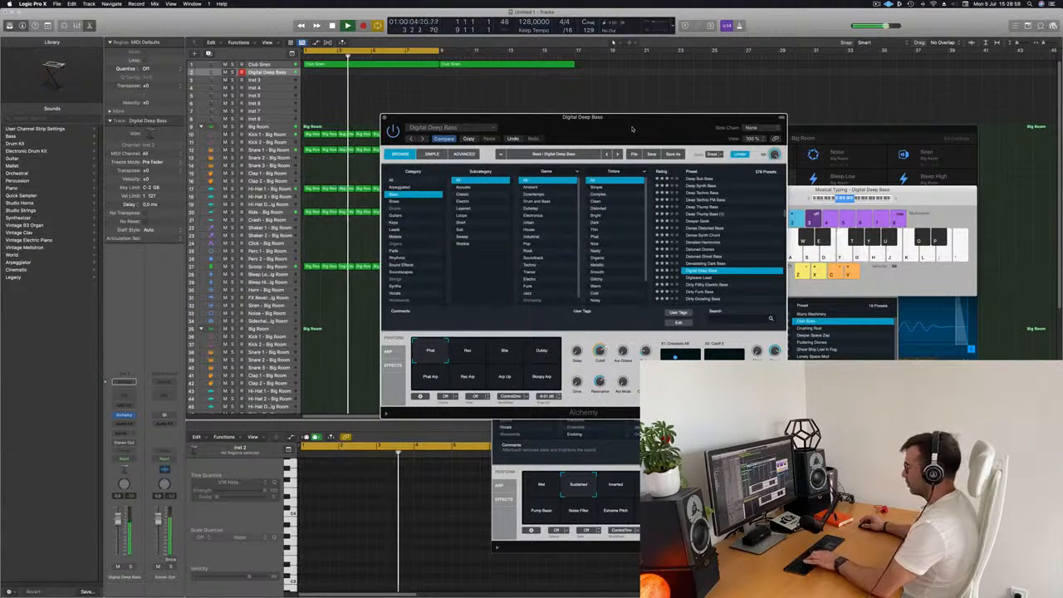
{"action": "left_click", "coordinate": [467, 353]}
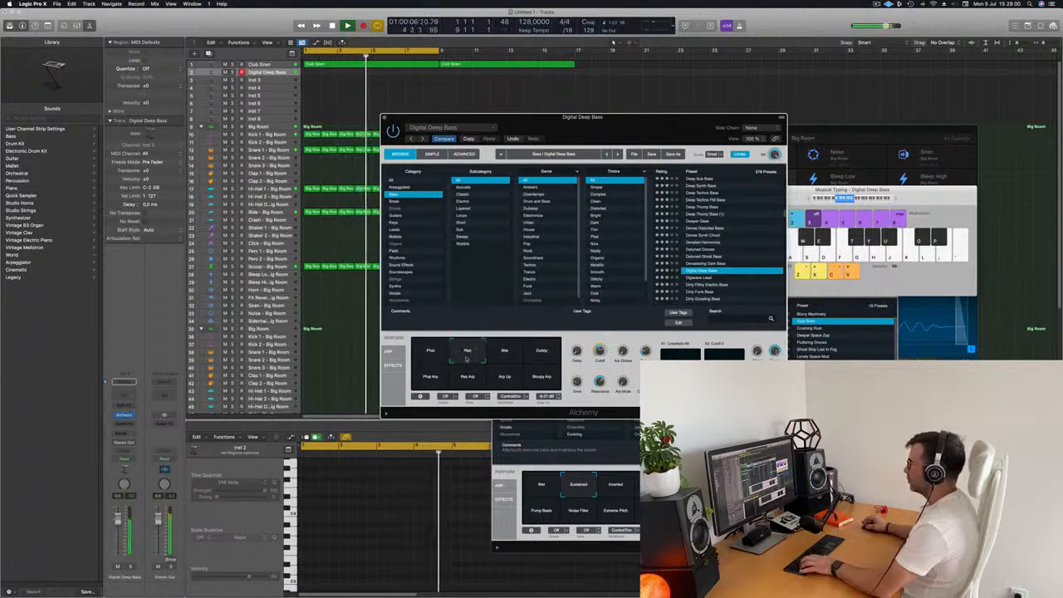
{"action": "left_click", "coordinate": [504, 354]}
{"action": "left_click", "coordinate": [540, 354]}
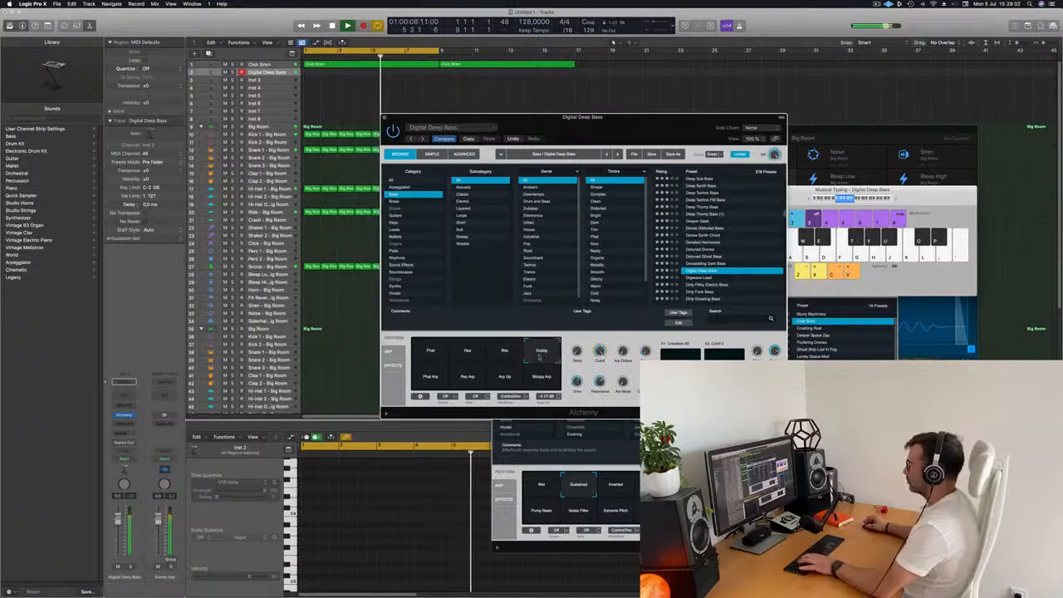
{"action": "left_click", "coordinate": [431, 354]}
{"action": "left_click", "coordinate": [541, 351]}
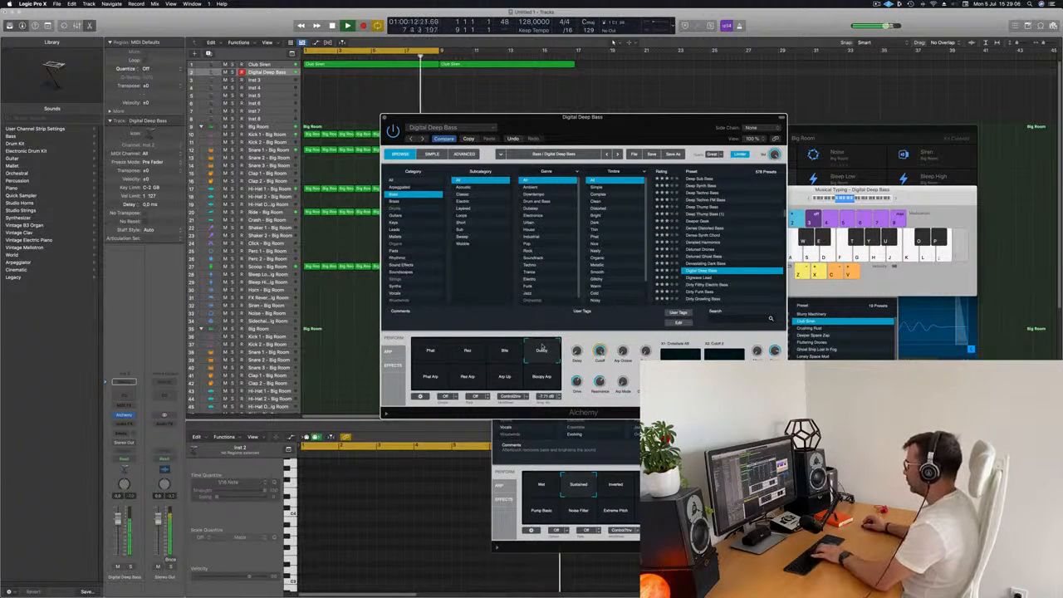
- Record a bass riff with Musical Typing on the Digital Deep Bass track
{"action": "left_click_drag", "start_coordinate": [650, 134], "coordinate": [712, 120]}
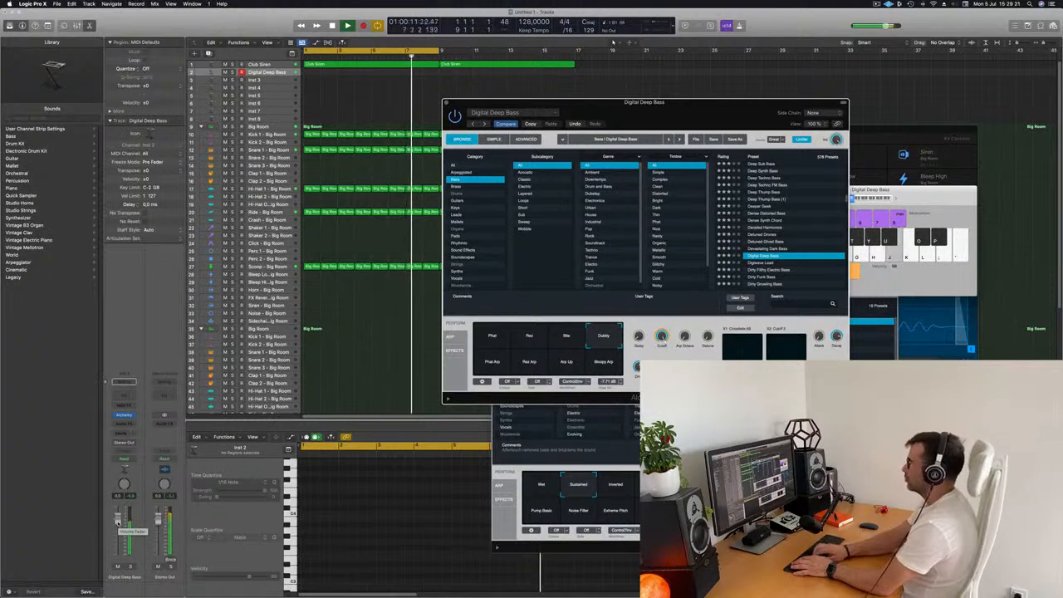
{"action": "key", "text": "r"}
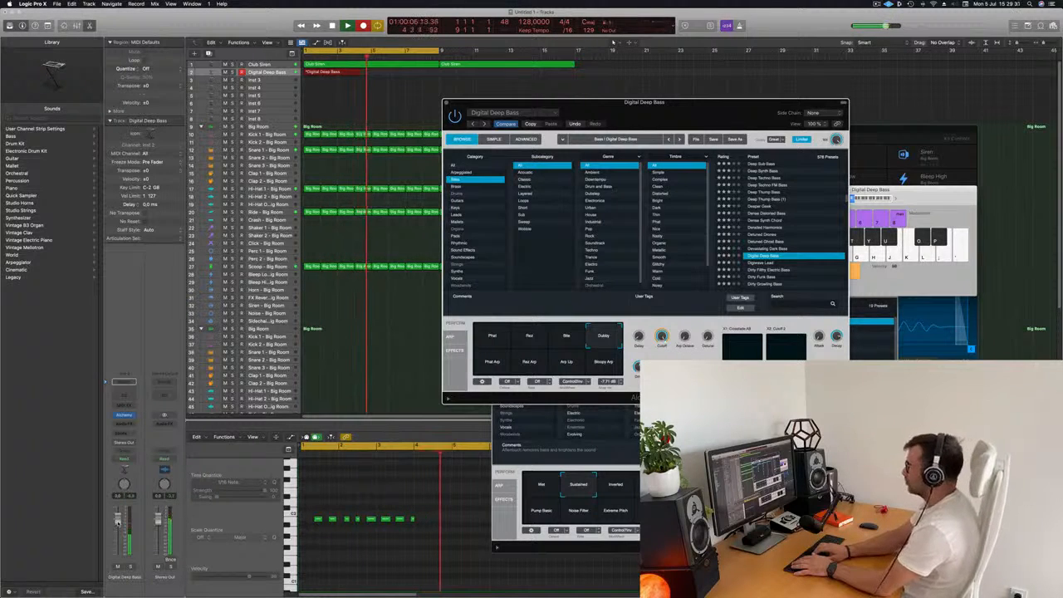
{"action": "key", "text": "j"}
{"action": "key", "text": "j"}
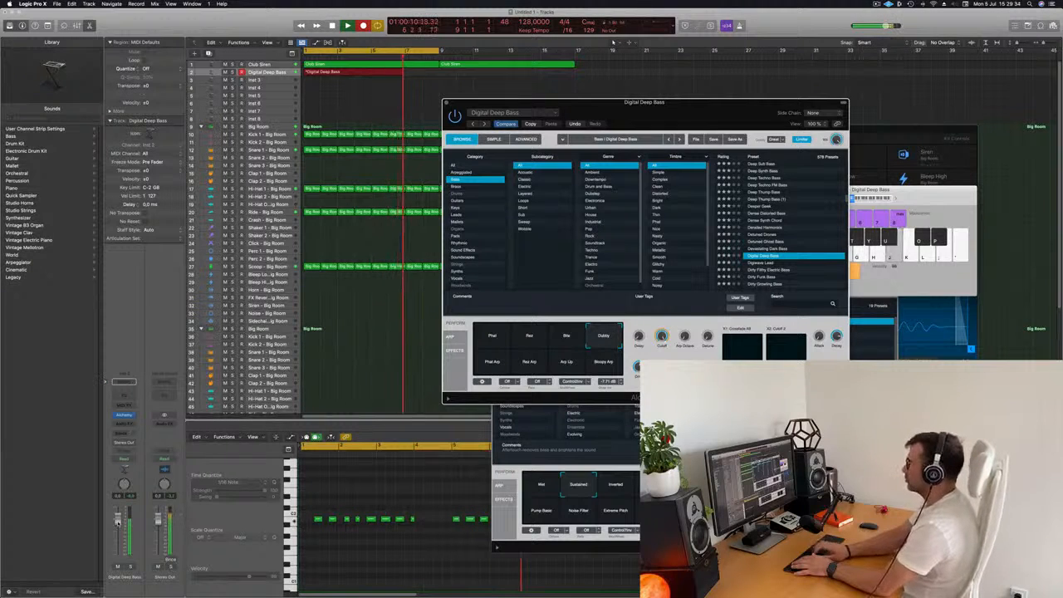
{"action": "key", "text": "space"}
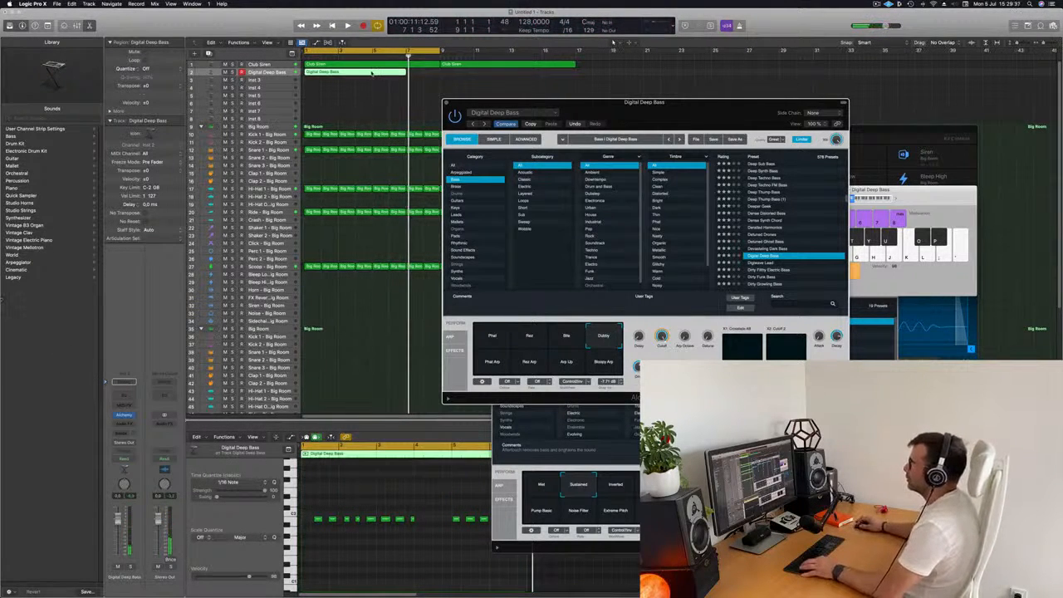
- Delete the stray region on the bass track and move the recorded bass region to the start of bar 1
{"action": "double_click", "coordinate": [373, 73], "text": "super"}
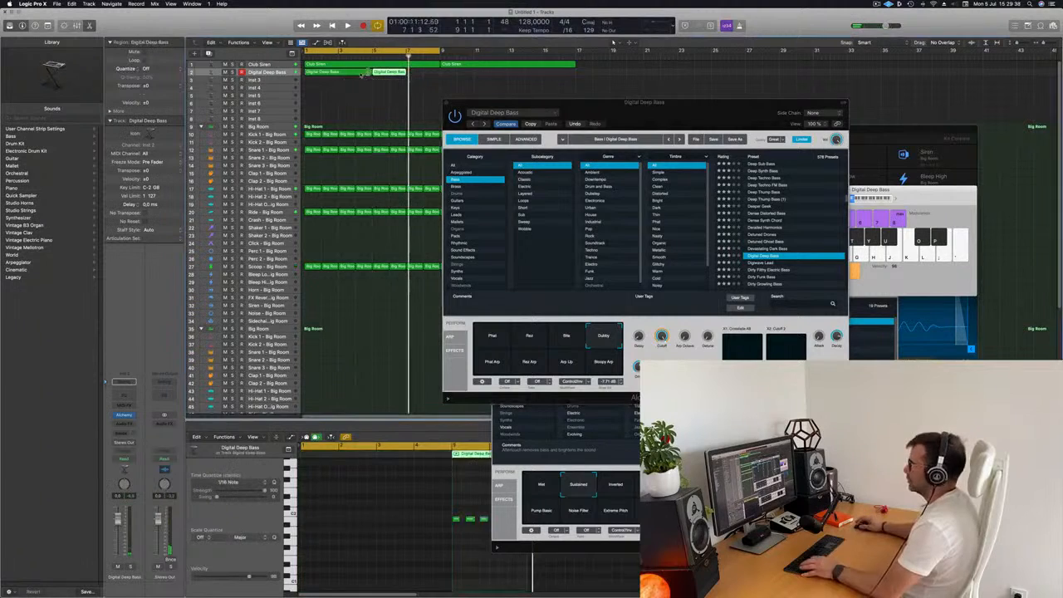
{"action": "left_click", "coordinate": [360, 74]}
{"action": "key", "text": "Delete"}
{"action": "left_click_drag", "start_coordinate": [388, 73], "coordinate": [321, 73]}
- Play back the bass riff in the piano roll and lengthen its last note slightly
{"action": "key", "text": "space"}
{"action": "left_click", "coordinate": [346, 502]}
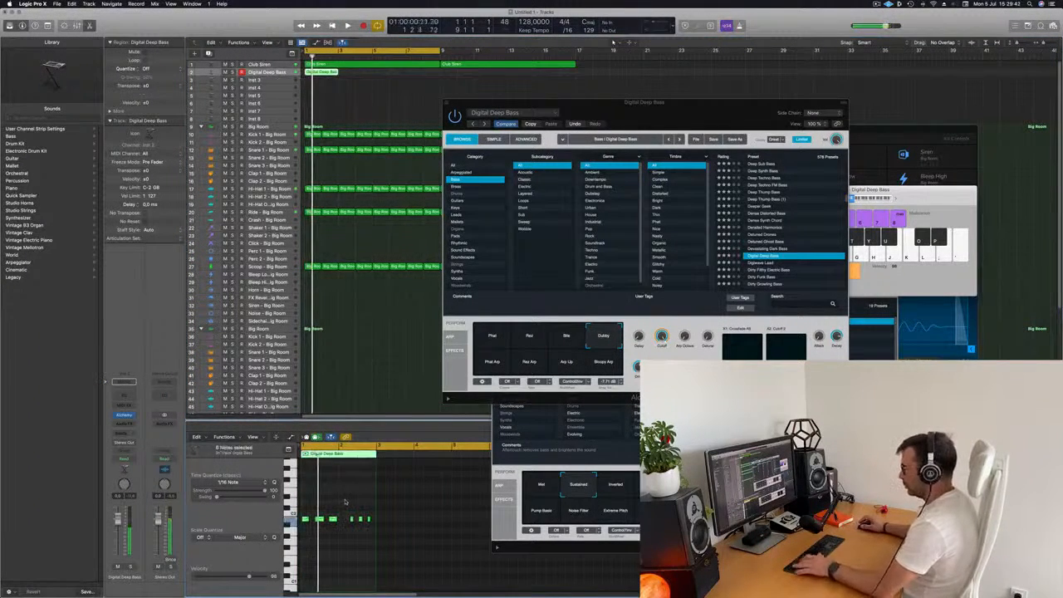
{"action": "key", "text": "space"}
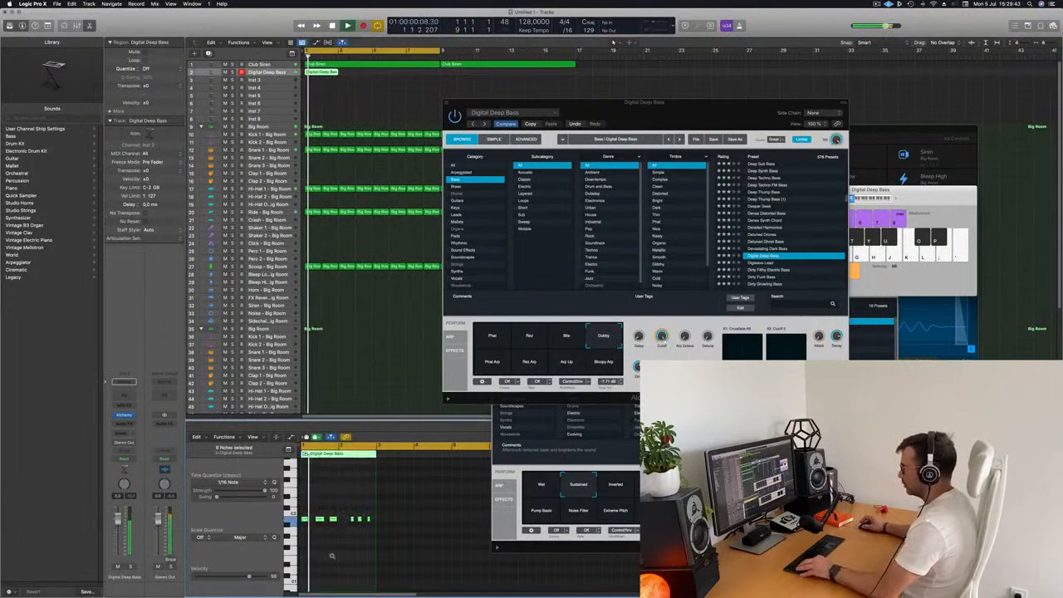
{"action": "scroll", "coordinate": [334, 556], "scroll_direction": "up", "scroll_amount": 5}
{"action": "scroll", "coordinate": [351, 555], "scroll_direction": "down", "scroll_amount": 2}
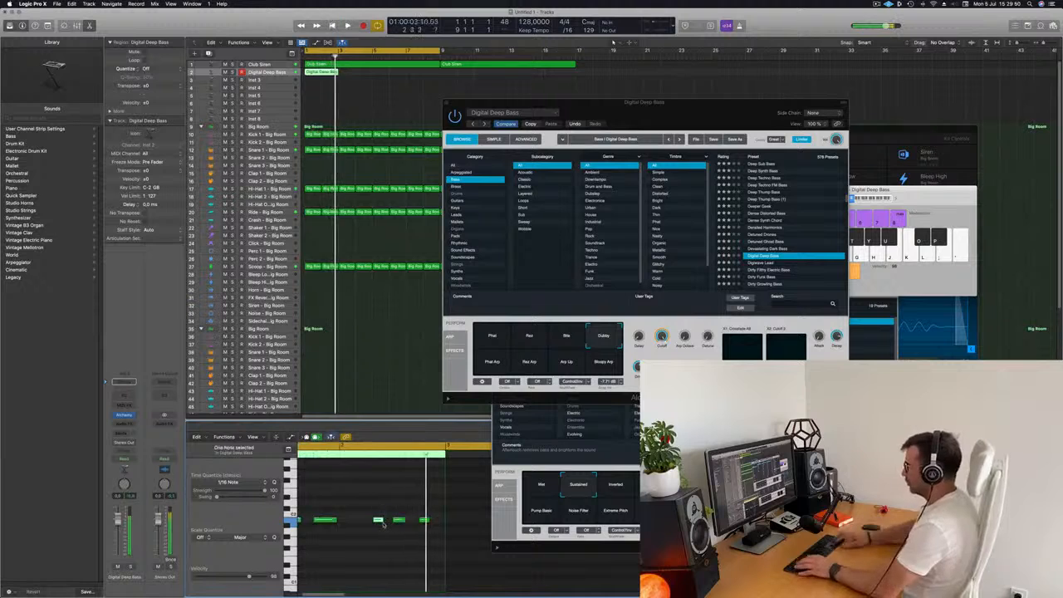
{"action": "key", "text": "Return"}
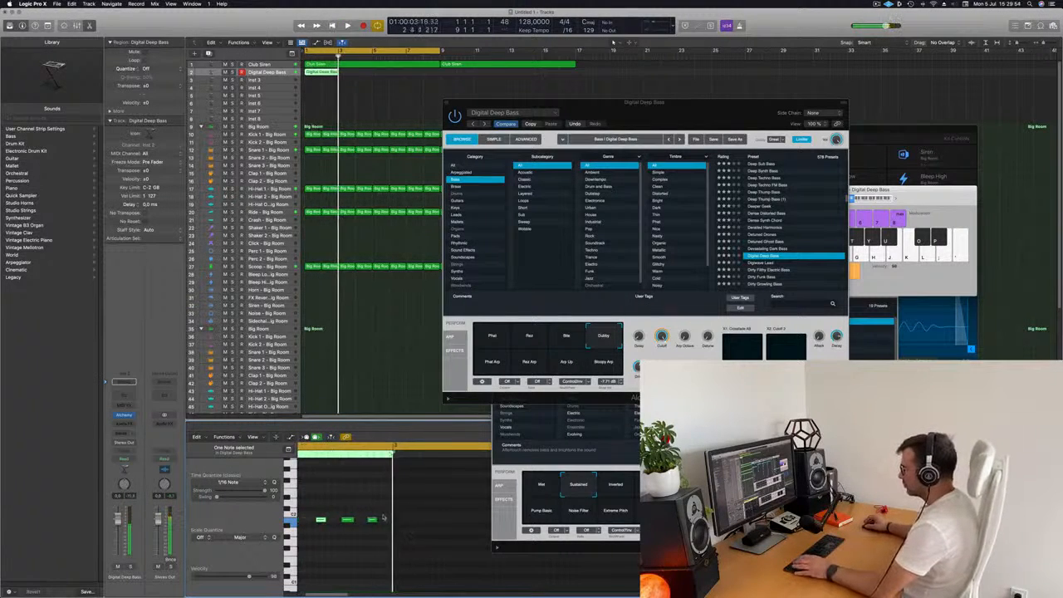
{"action": "key", "text": "Return"}
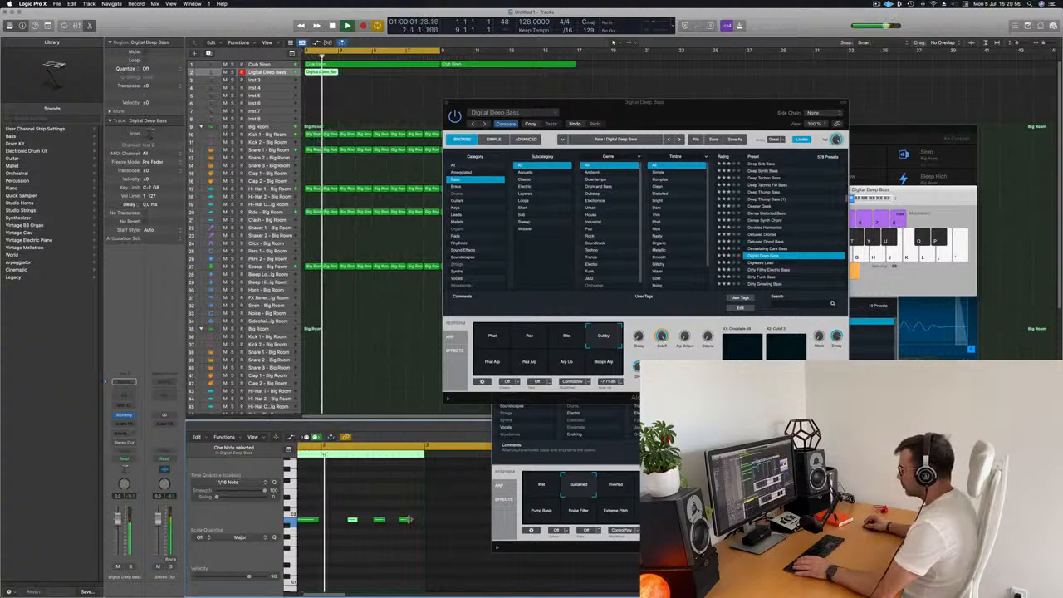
{"action": "left_click_drag", "start_coordinate": [409, 520], "coordinate": [417, 523]}
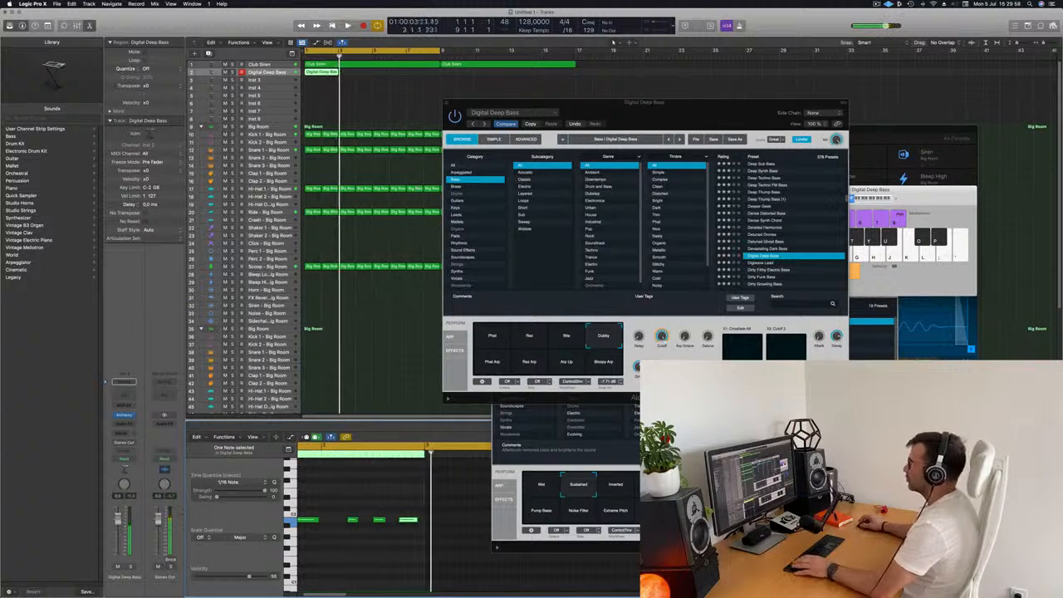
- Repeat the bass region several times along the bass track
{"action": "key", "text": "space"}
{"action": "left_click", "coordinate": [320, 70]}
{"action": "key", "text": "super+r"}
{"action": "key", "text": "super+r"}
{"action": "key", "text": "super+r"}
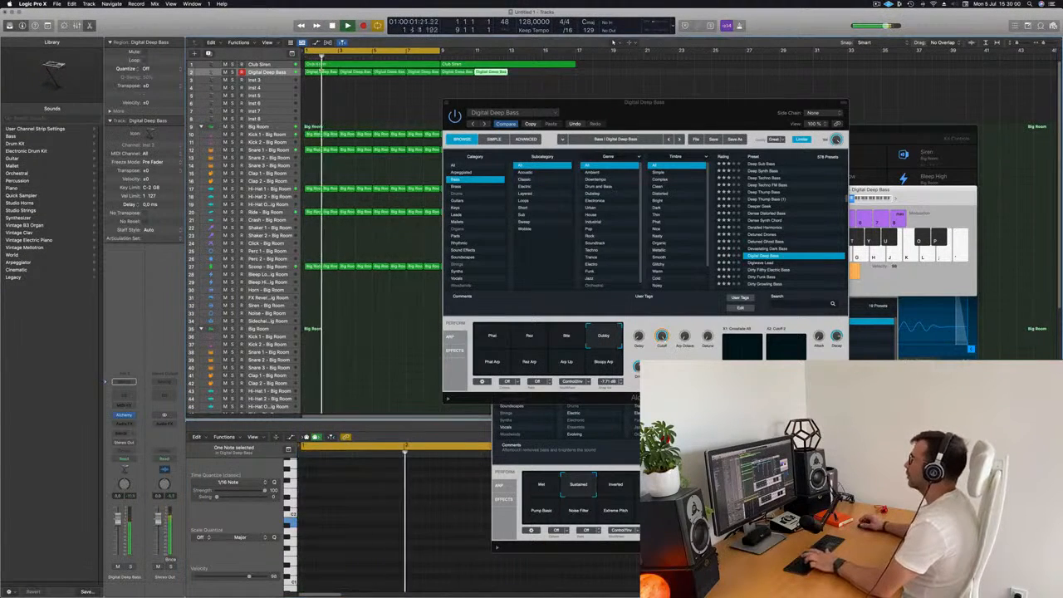
- Select all bass regions and audition the Phat, Rez and Bite variations, returning to Dubby
{"action": "left_click_drag", "start_coordinate": [619, 126], "coordinate": [671, 118]}
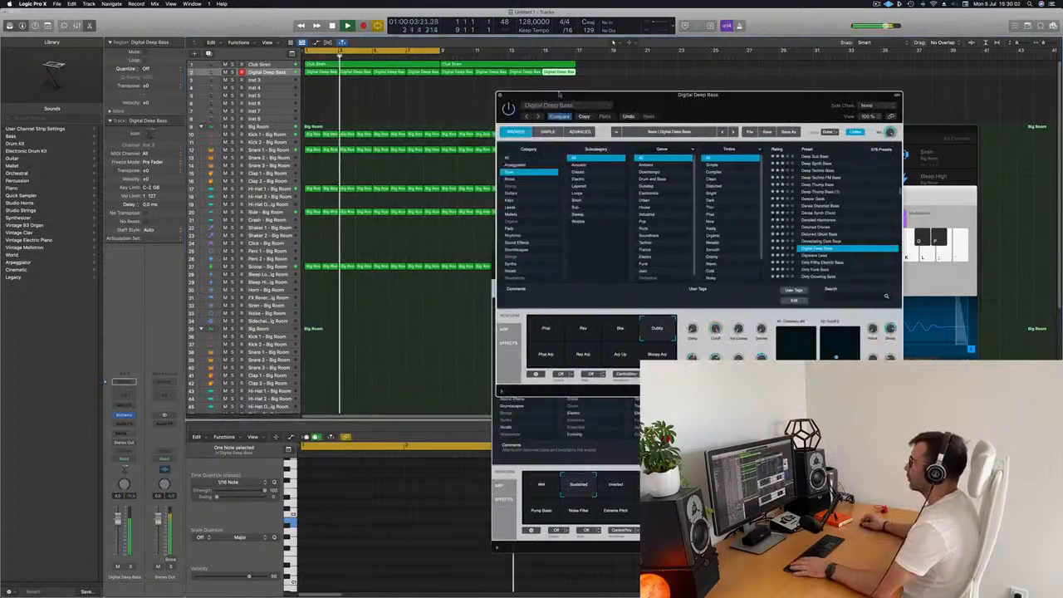
{"action": "left_click", "coordinate": [275, 73]}
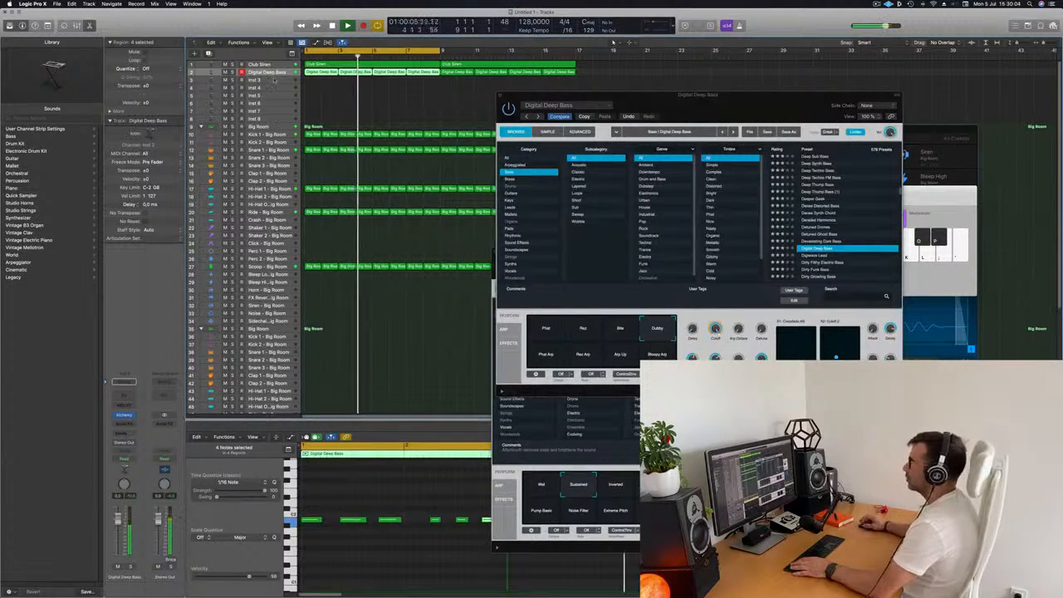
{"action": "mouse_move", "coordinate": [657, 104]}
{"action": "left_mouse_down"}
{"action": "mouse_move", "coordinate": [671, 105]}
{"action": "mouse_move", "coordinate": [559, 119]}
{"action": "mouse_move", "coordinate": [666, 98]}
{"action": "mouse_move", "coordinate": [660, 121]}
{"action": "left_mouse_up"}
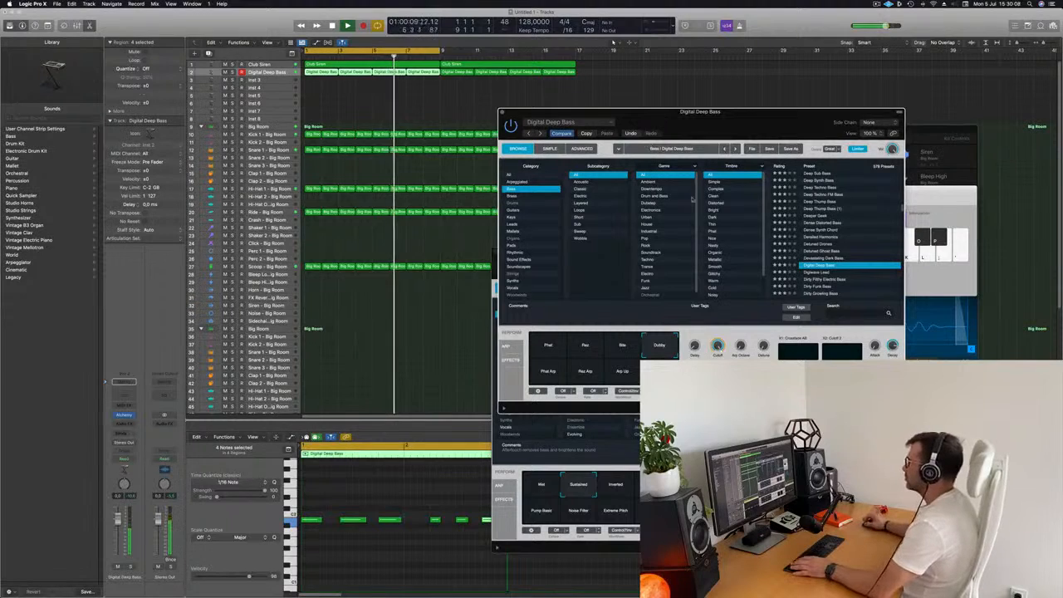
{"action": "left_click", "coordinate": [556, 344]}
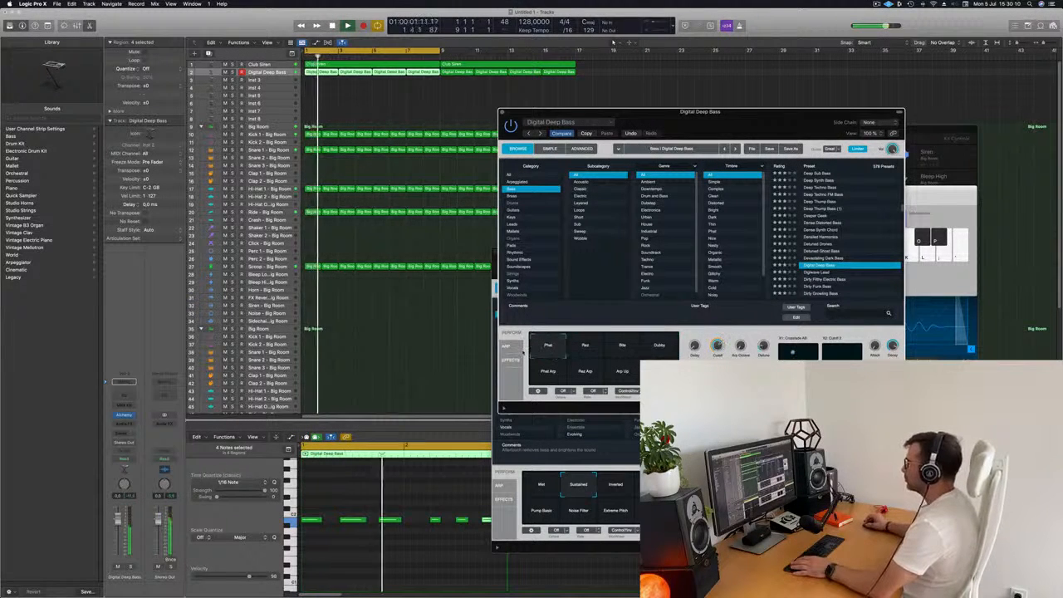
{"action": "left_click", "coordinate": [585, 346]}
{"action": "left_click", "coordinate": [541, 349]}
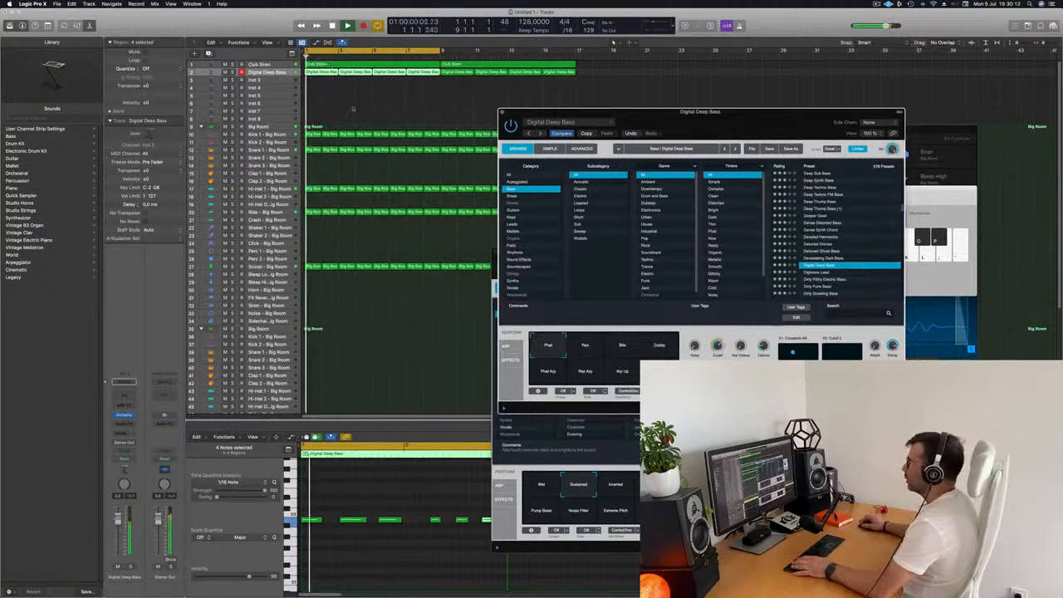
{"action": "left_click", "coordinate": [400, 173]}
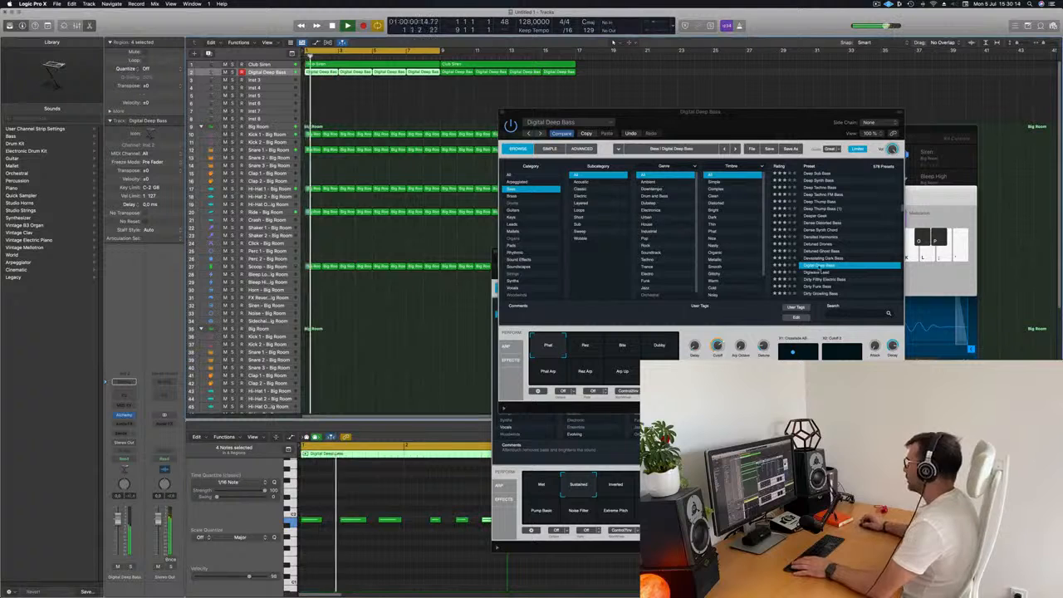
{"action": "left_click", "coordinate": [621, 350]}
{"action": "left_click", "coordinate": [656, 346]}
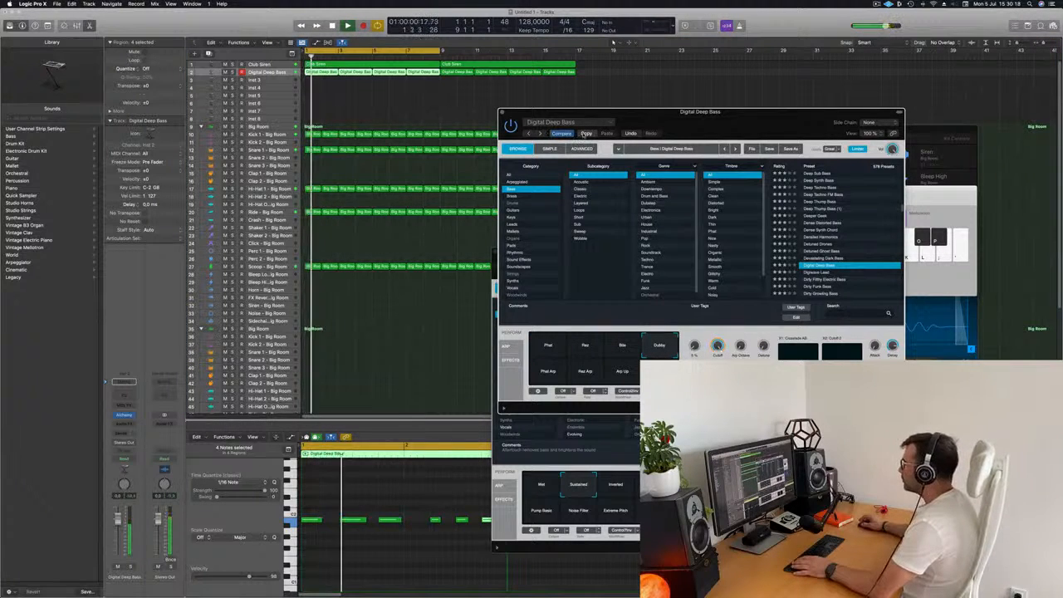
- Audition bass presets in the browser from Digiwave Lead down to Disturbed Drone
{"action": "left_click", "coordinate": [810, 272]}
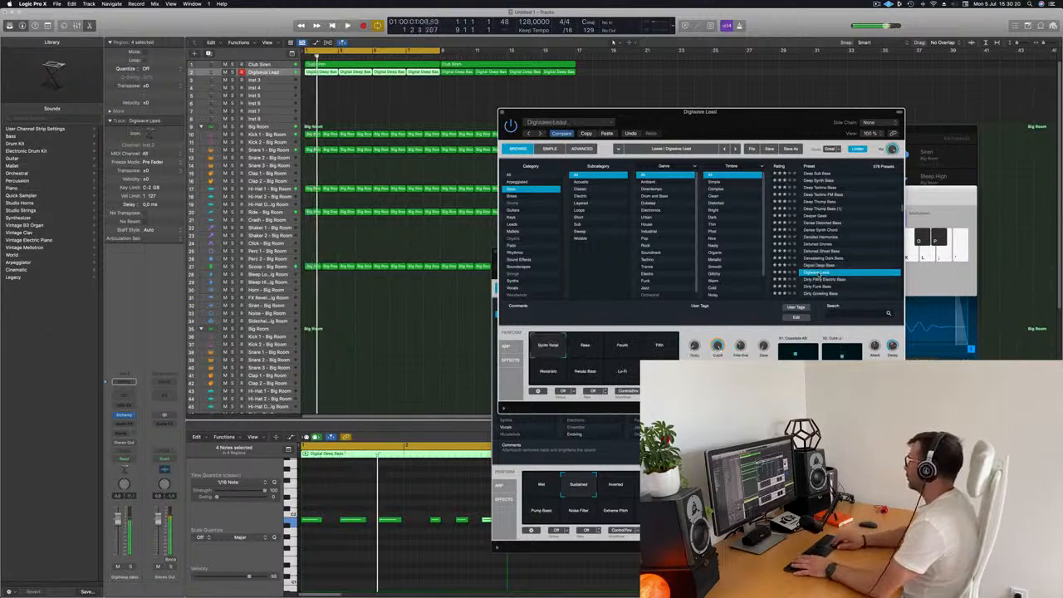
{"action": "key", "text": "Down"}
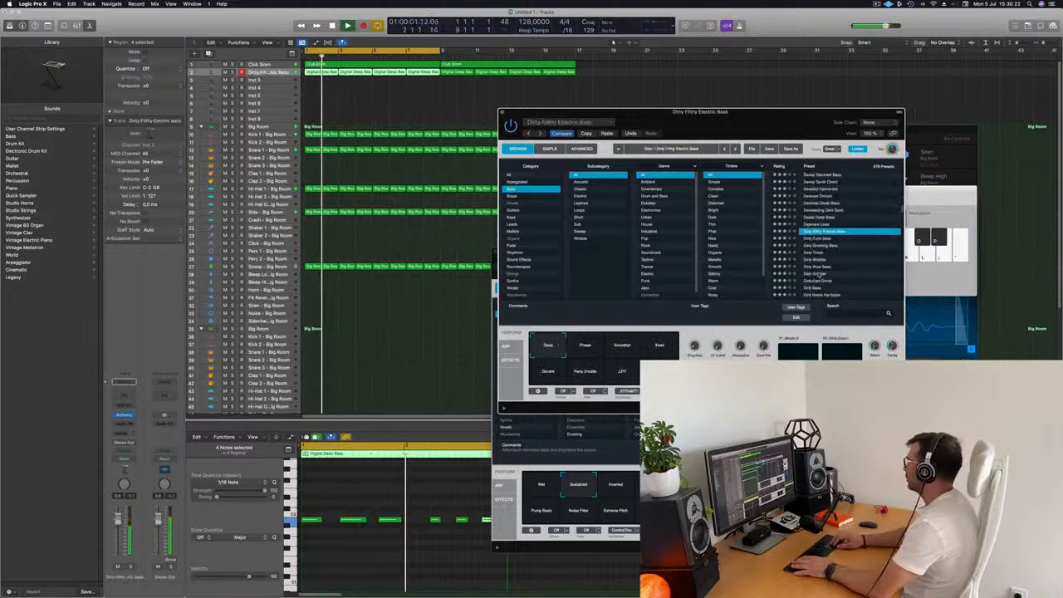
{"action": "key", "text": "Down"}
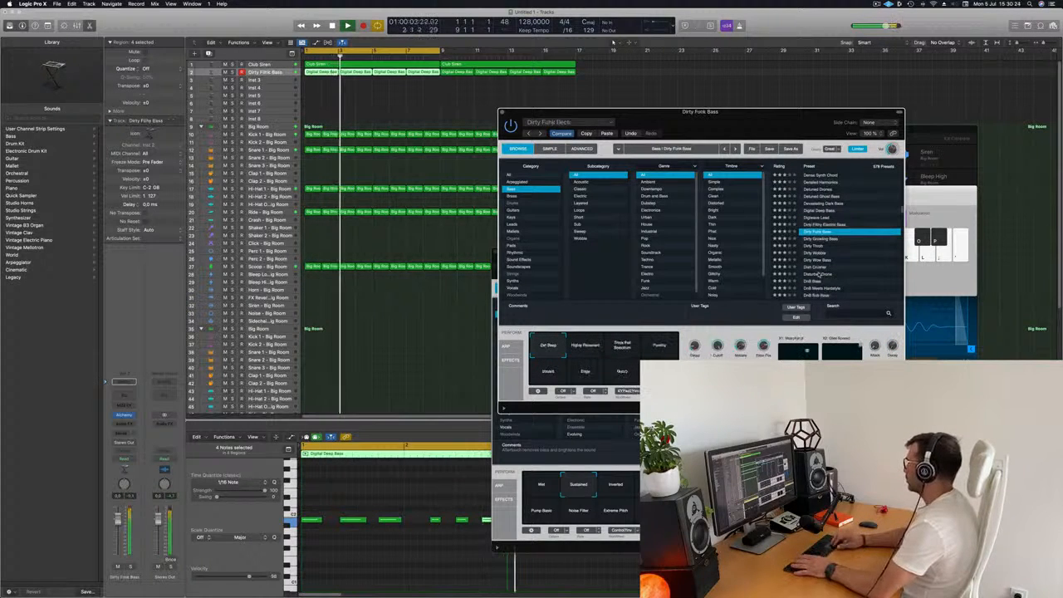
{"action": "key", "text": "Down"}
{"action": "key", "text": "Down"}
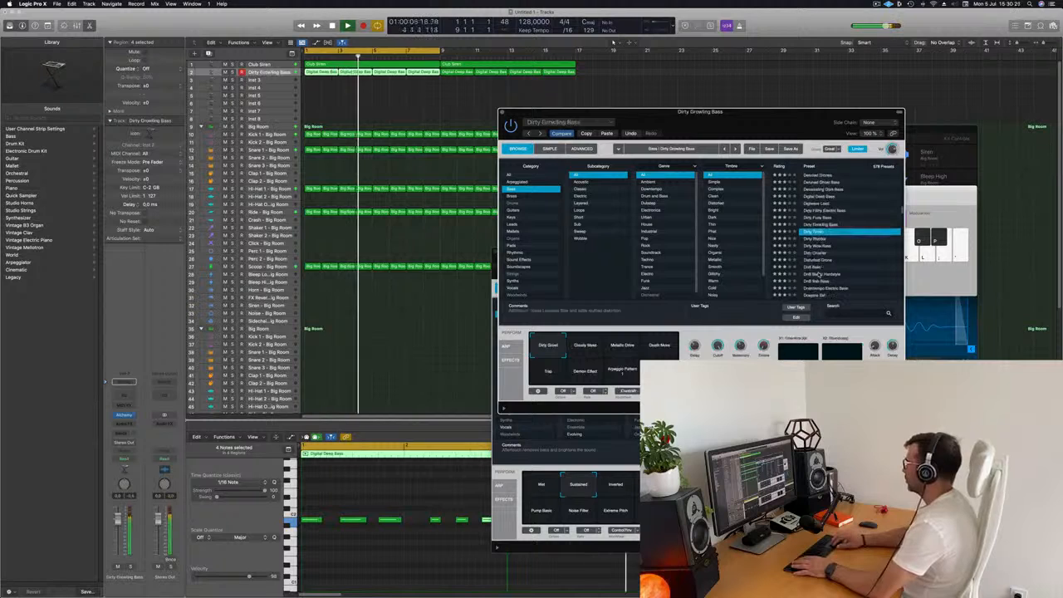
{"action": "key", "text": "Down"}
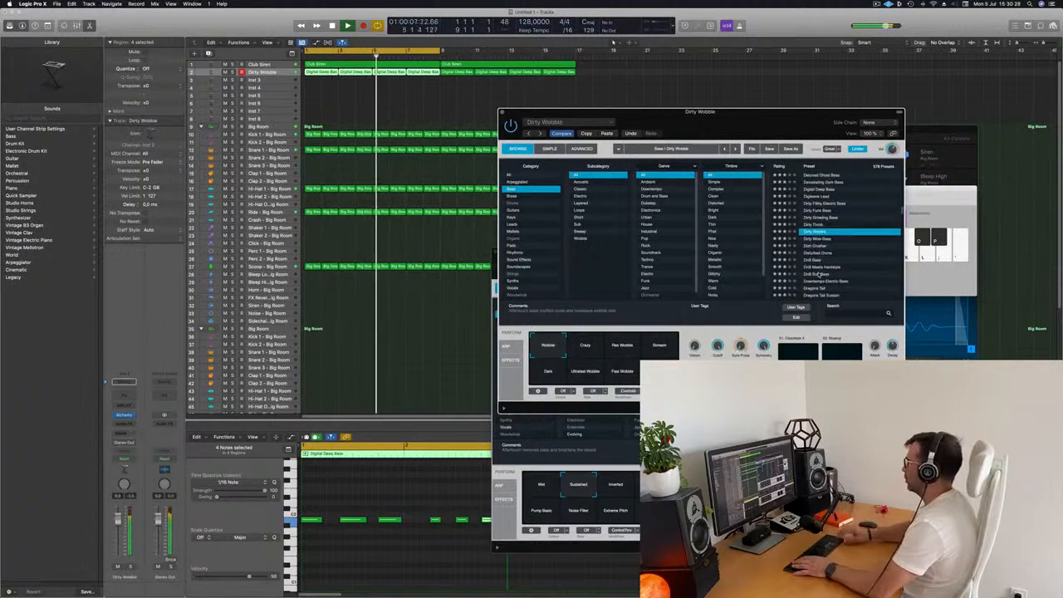
{"action": "key", "text": "Down"}
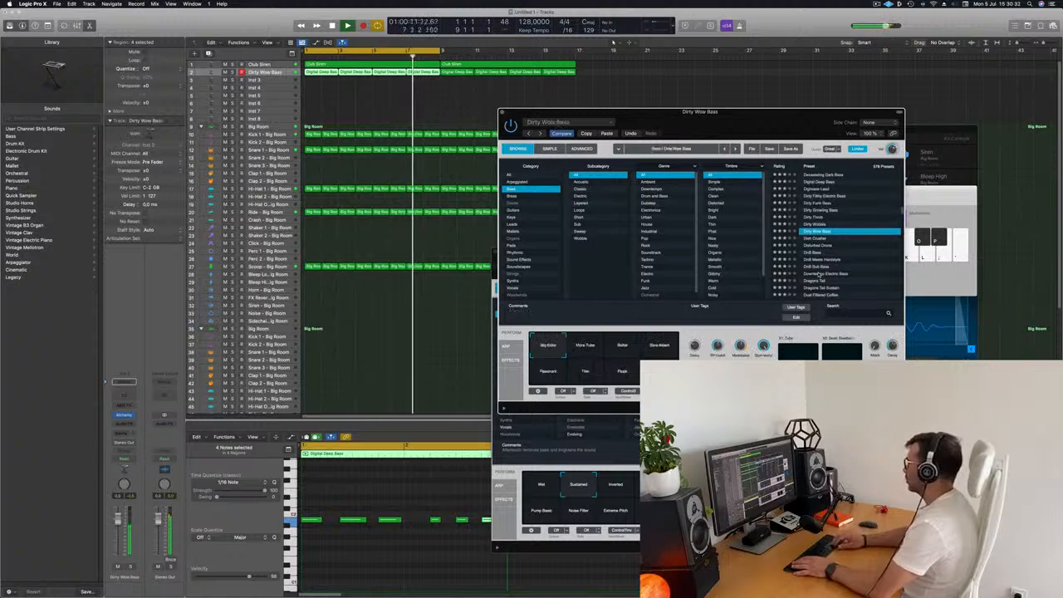
{"action": "key", "text": "Down"}
{"action": "key", "text": "Down"}
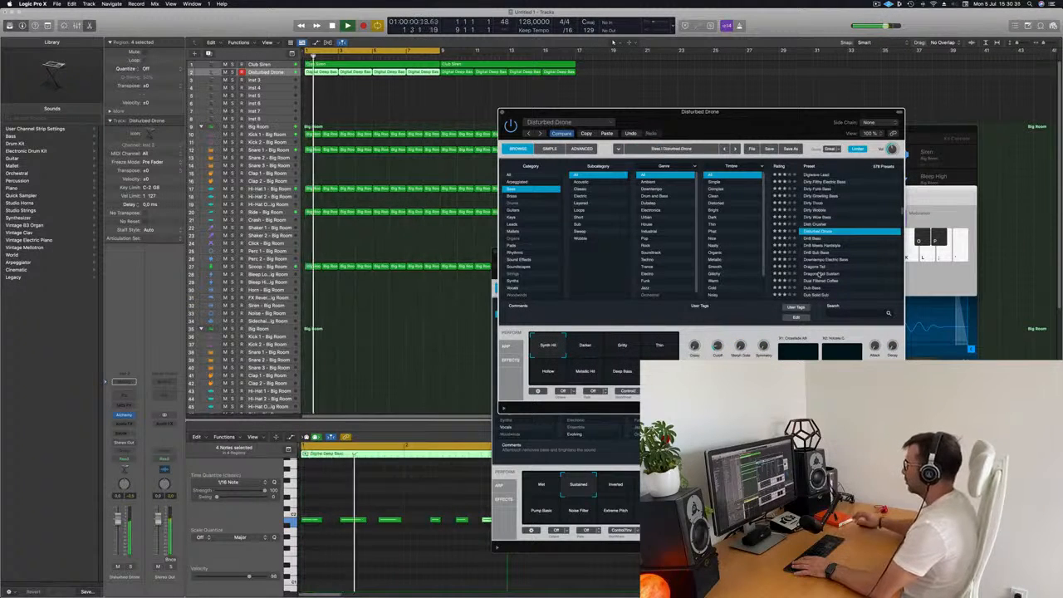
- Audition Disturbed Drone's Darker variation and the DnB Sub Bass and Downtempo Electric Bass presets
{"action": "left_click", "coordinate": [581, 352]}
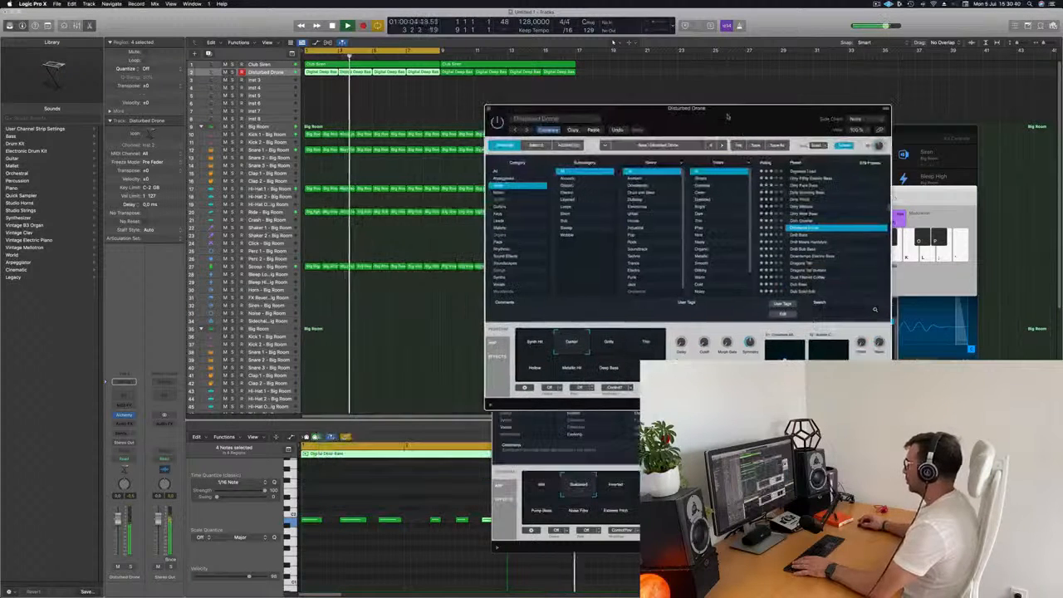
{"action": "key", "text": "Down"}
{"action": "key", "text": "Down"}
{"action": "key", "text": "Down"}
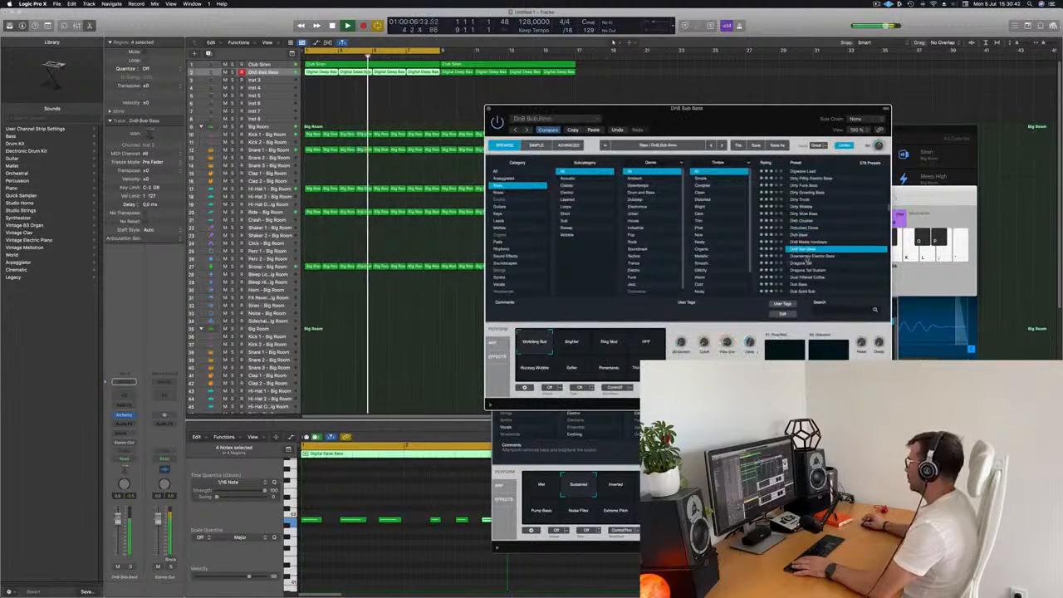
{"action": "key", "text": "Down"}
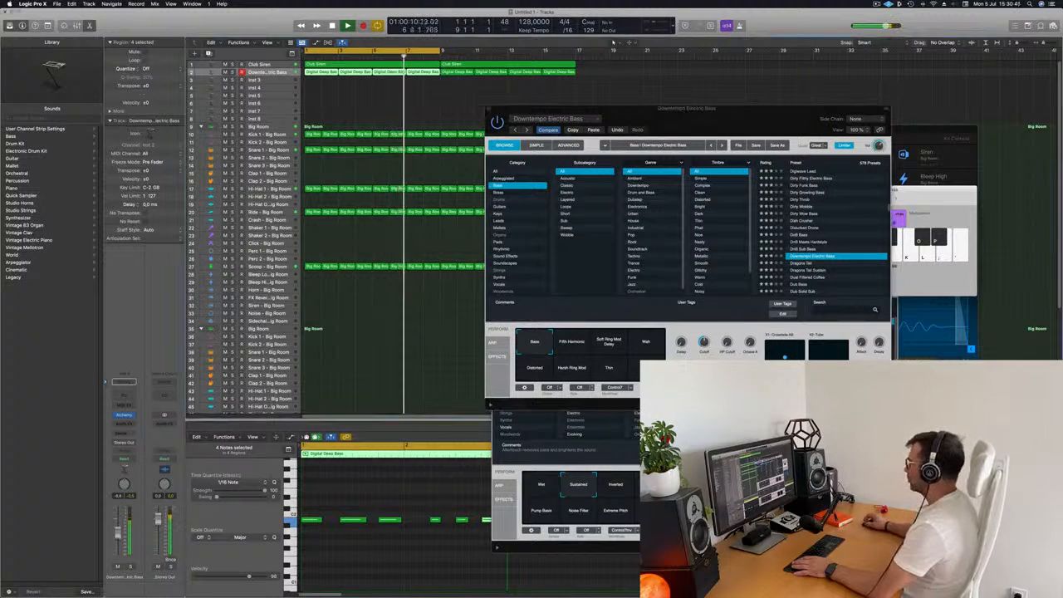
- Step through Dragons Tail presets and load the Dub Bass preset on the bass track
{"action": "left_click", "coordinate": [804, 265]}
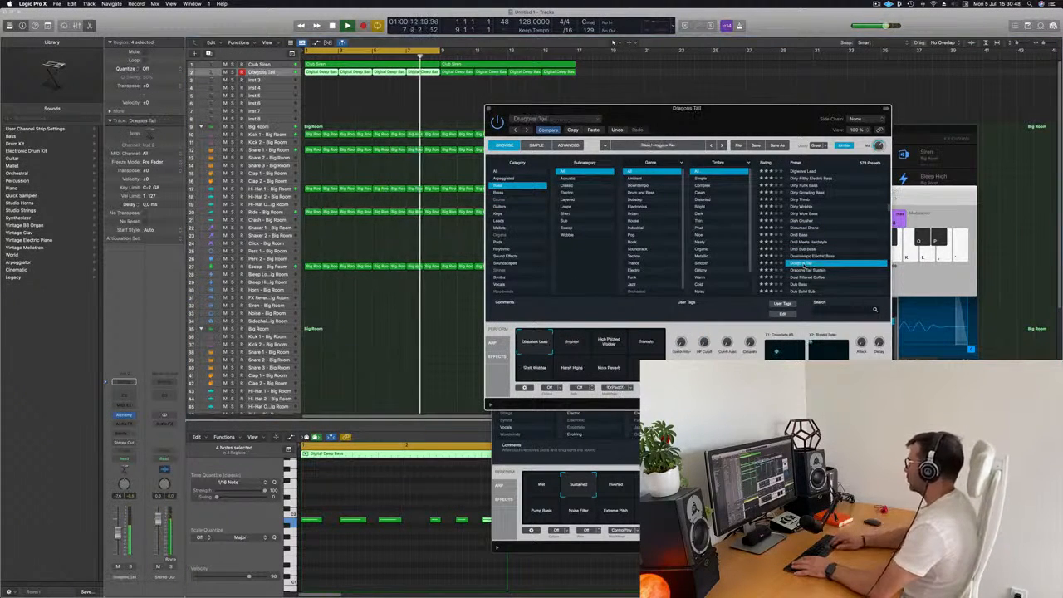
{"action": "key", "text": "Down"}
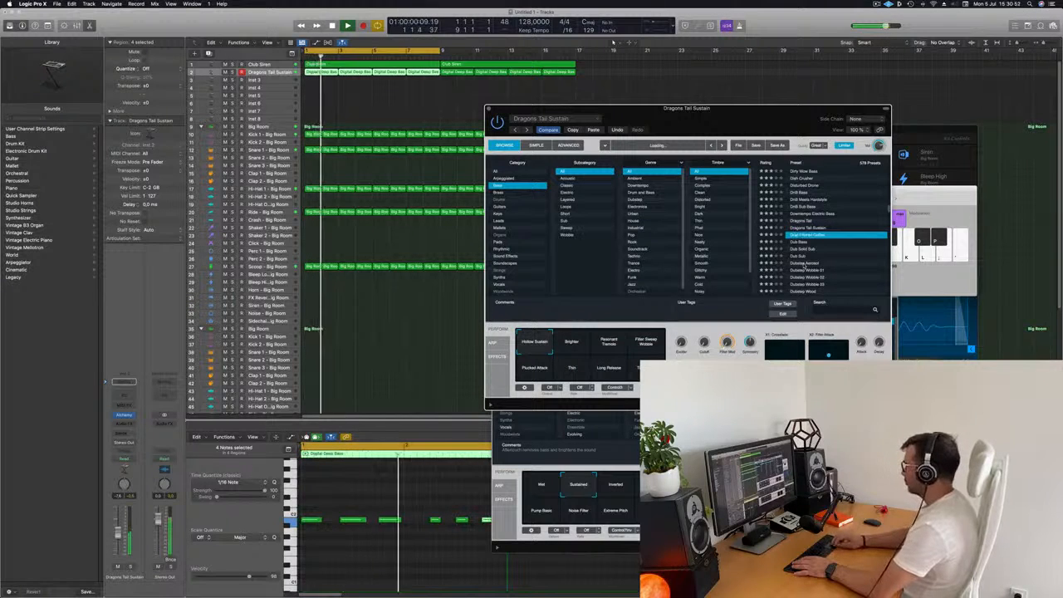
{"action": "key", "text": "Down"}
{"action": "key", "text": "Down"}
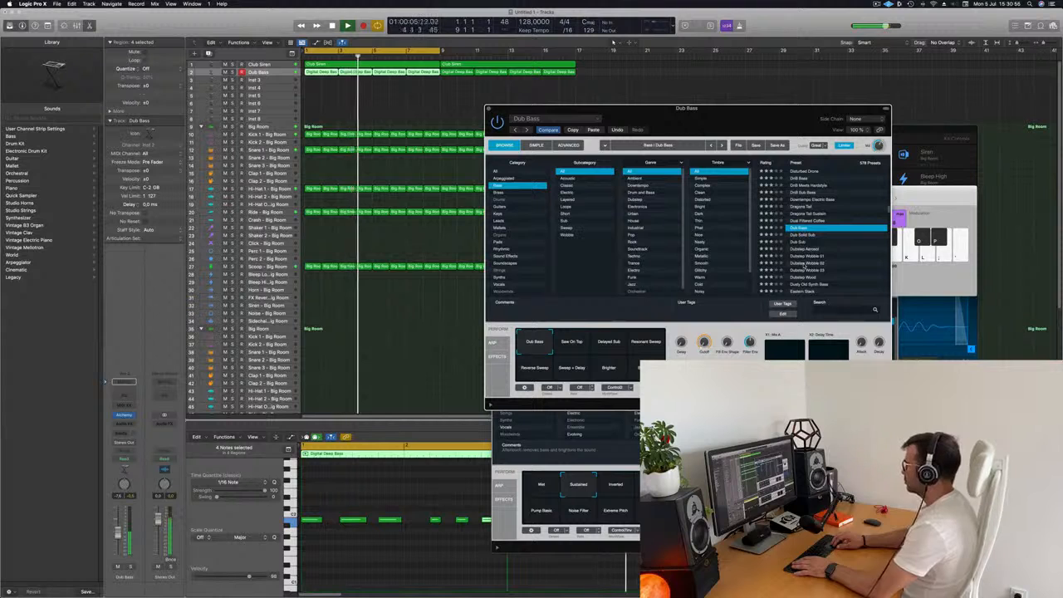
{"action": "key", "text": "Return"}
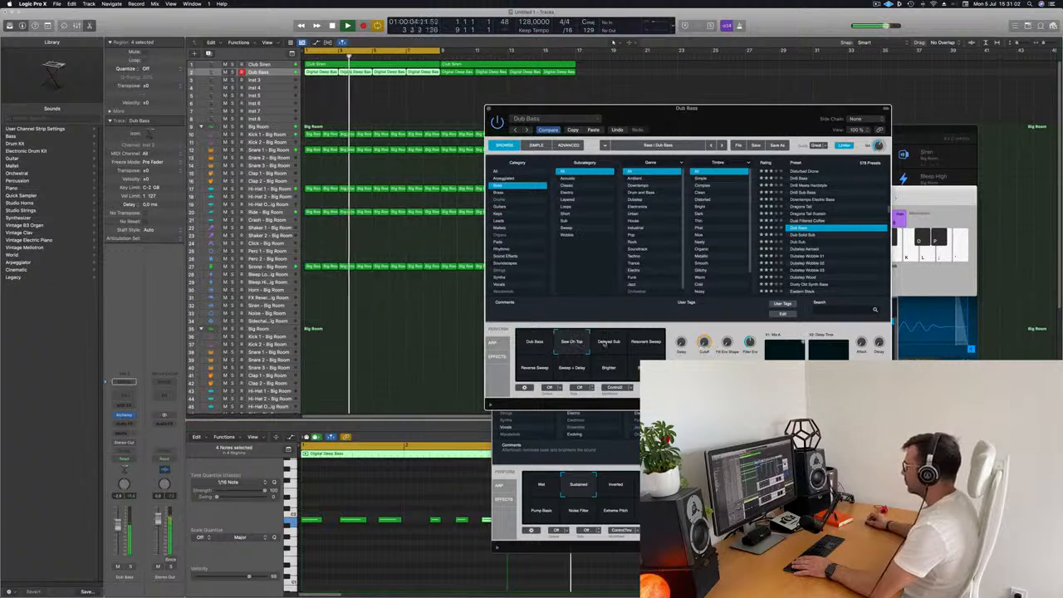
- Audition the Delayed Sub and Resonant Sweep variations, settle on Dub Bass, and close the Alchemy window
{"action": "left_click", "coordinate": [623, 348]}
{"action": "left_click", "coordinate": [647, 345]}
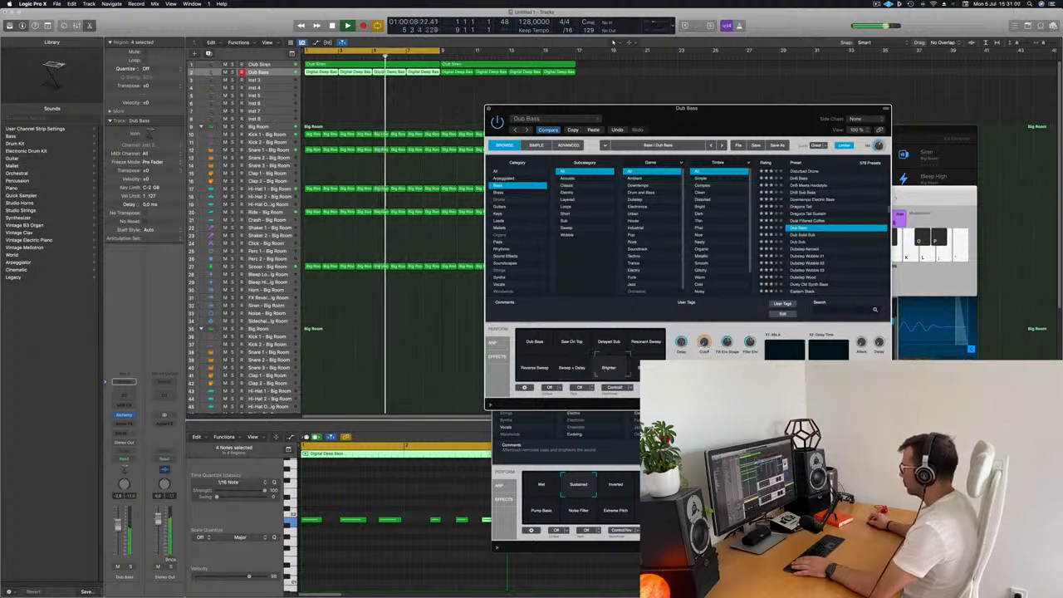
{"action": "left_click", "coordinate": [536, 342]}
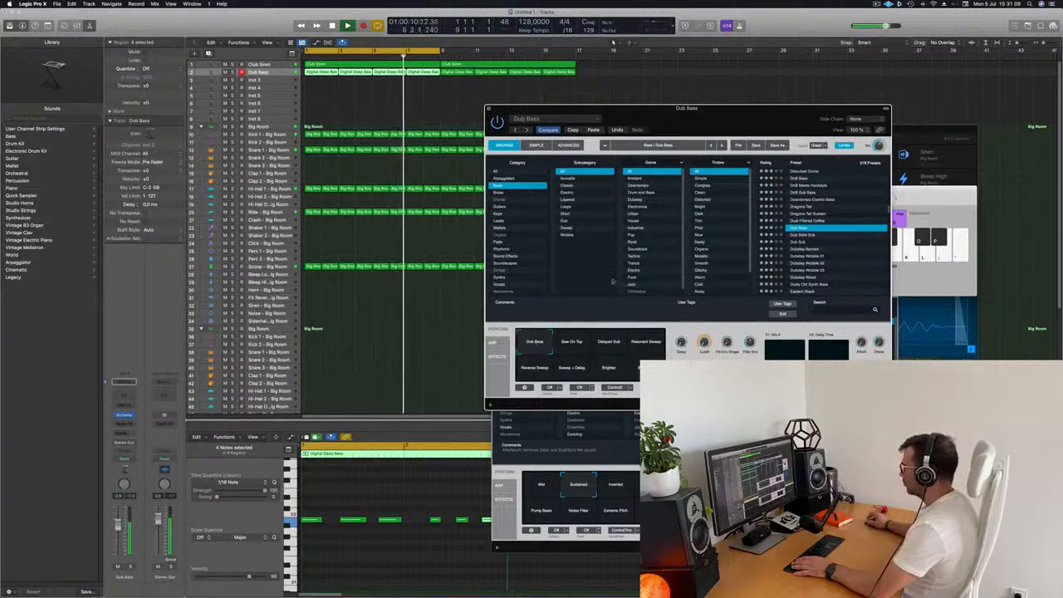
{"action": "left_click_drag", "start_coordinate": [712, 121], "coordinate": [675, 129]}
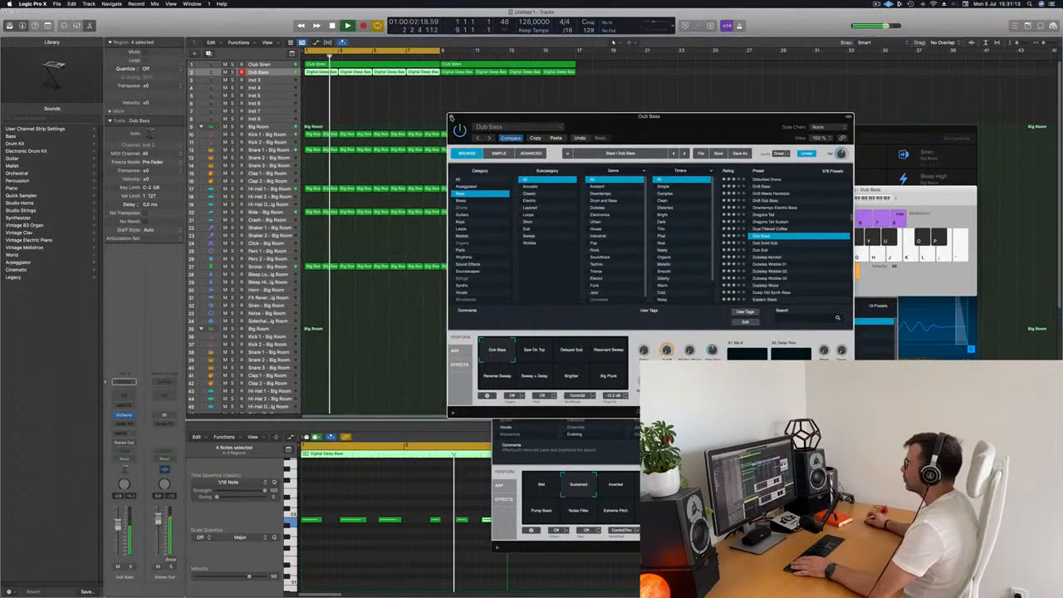
{"action": "left_click", "coordinate": [451, 117]}
{"action": "left_click", "coordinate": [448, 118]}
- Select the Big Room drum track further down the track list
{"action": "scroll", "coordinate": [383, 261], "scroll_direction": "down", "scroll_amount": 2}
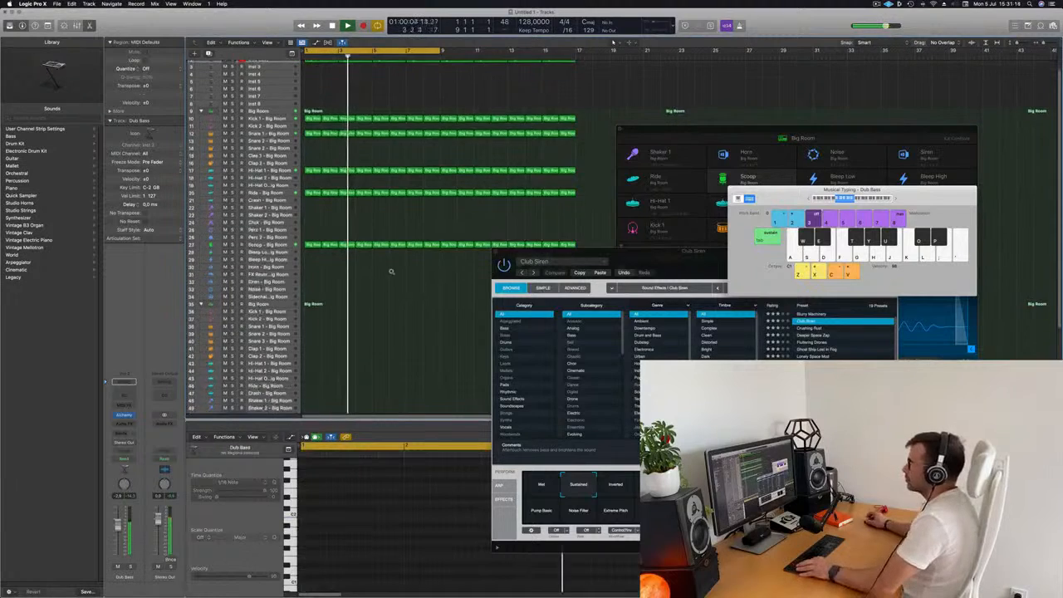
{"action": "scroll", "coordinate": [383, 260], "scroll_direction": "down", "scroll_amount": 2}
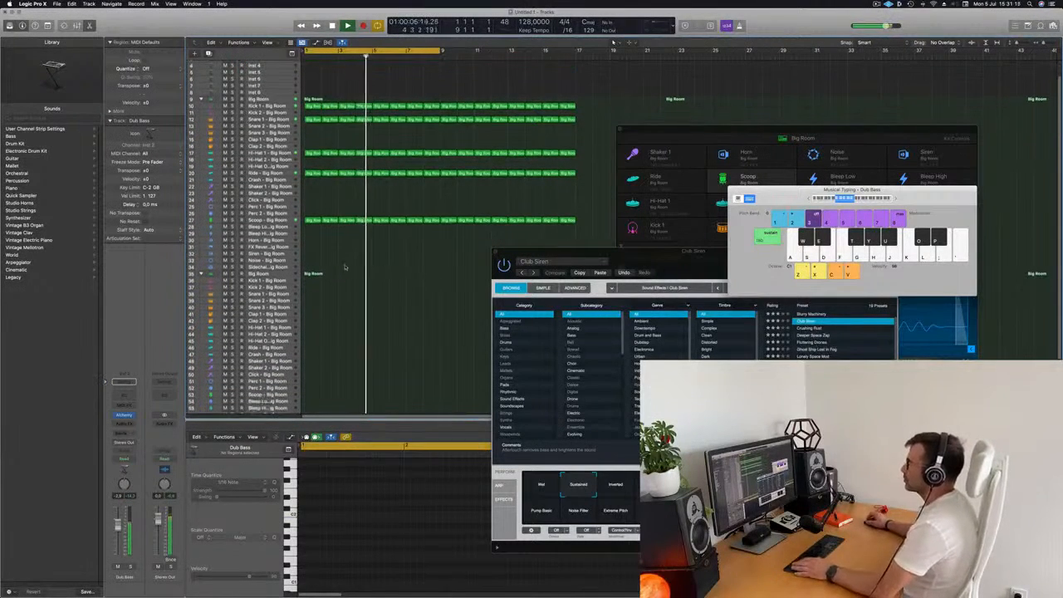
{"action": "key", "text": "Return"}
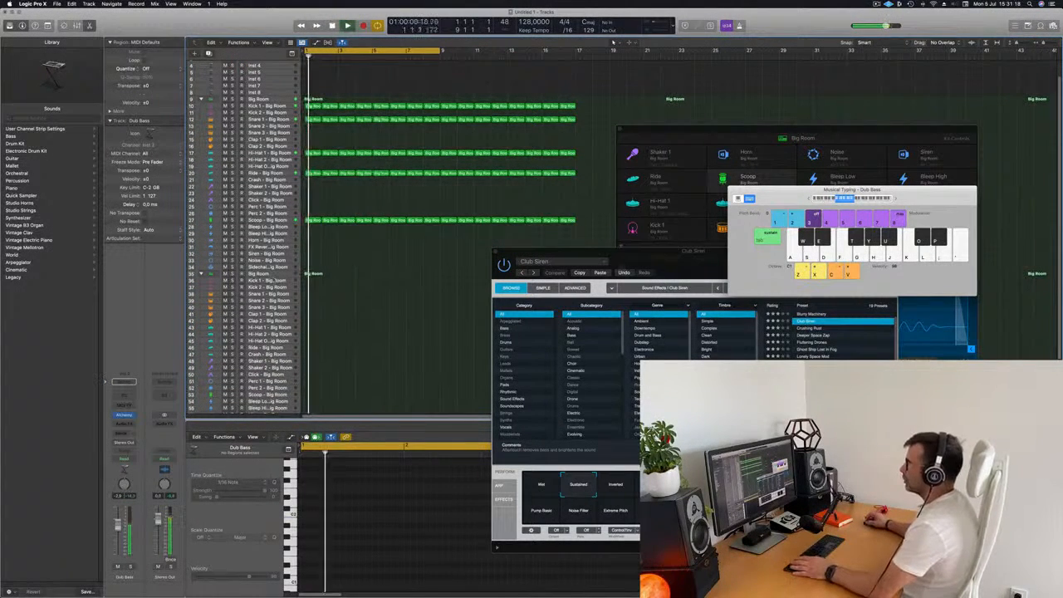
{"action": "left_click", "coordinate": [259, 273]}
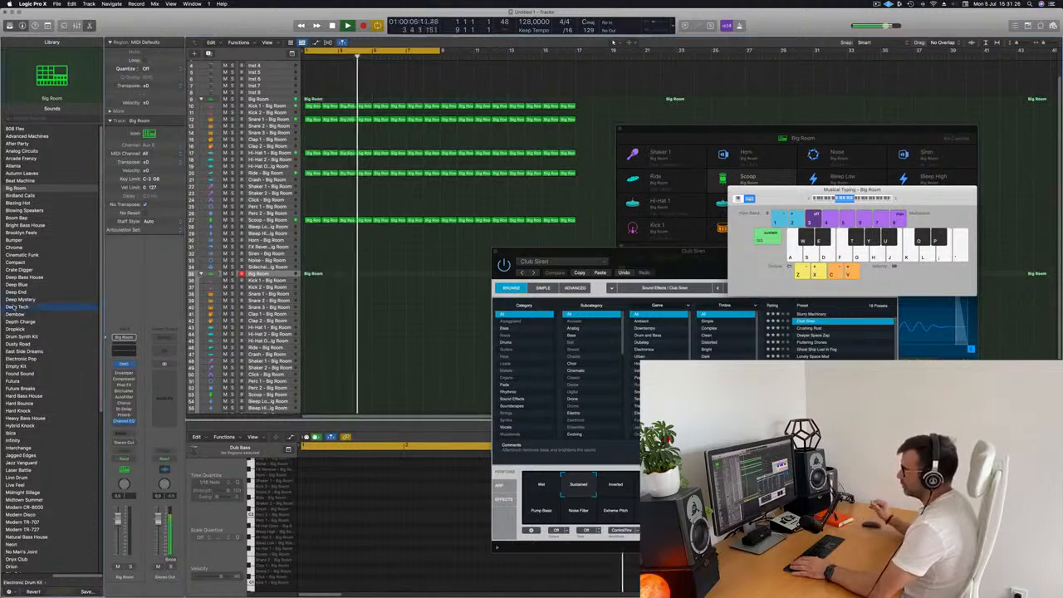
- Load the Deep Tech drum kit patch from the library as a new track stack
{"action": "left_click", "coordinate": [16, 307]}
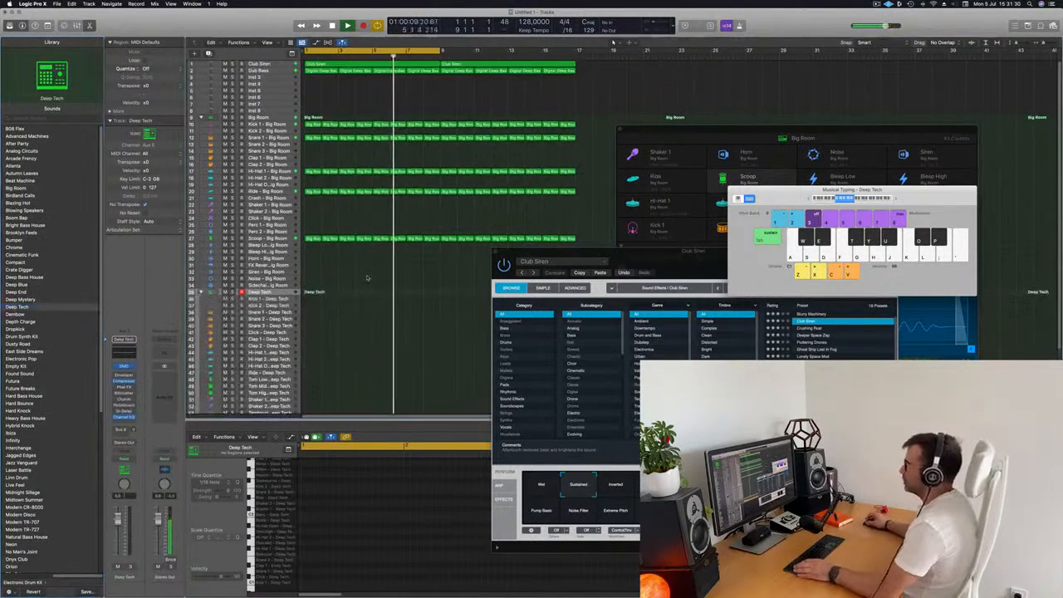
- Try copying the Big Room kick region onto a Deep Tech track and shifting its notes, then undo it
{"action": "left_click", "coordinate": [313, 97]}
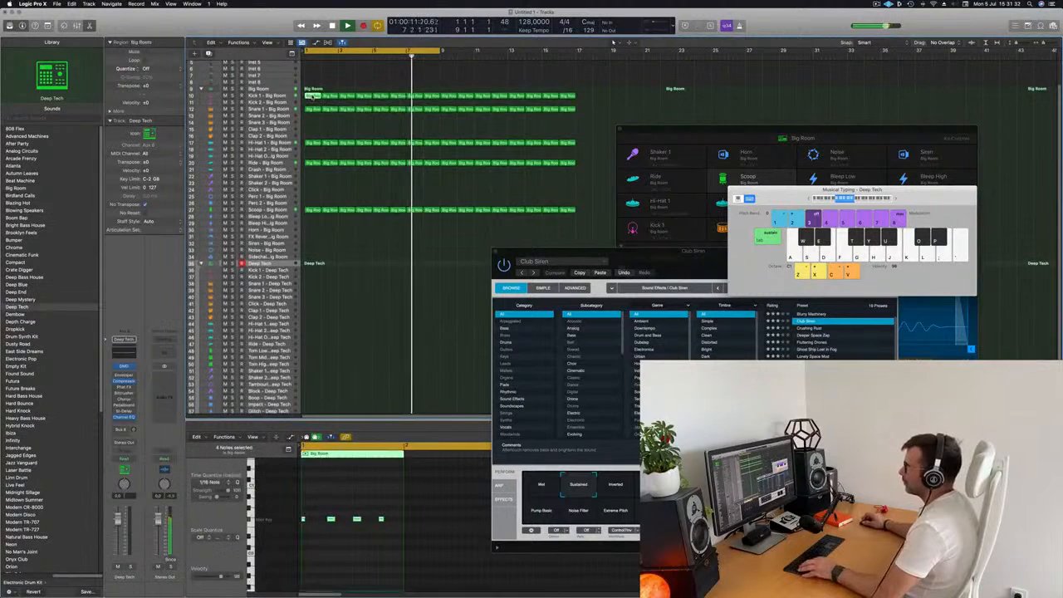
{"action": "left_click_drag", "start_coordinate": [313, 96], "coordinate": [312, 399]}
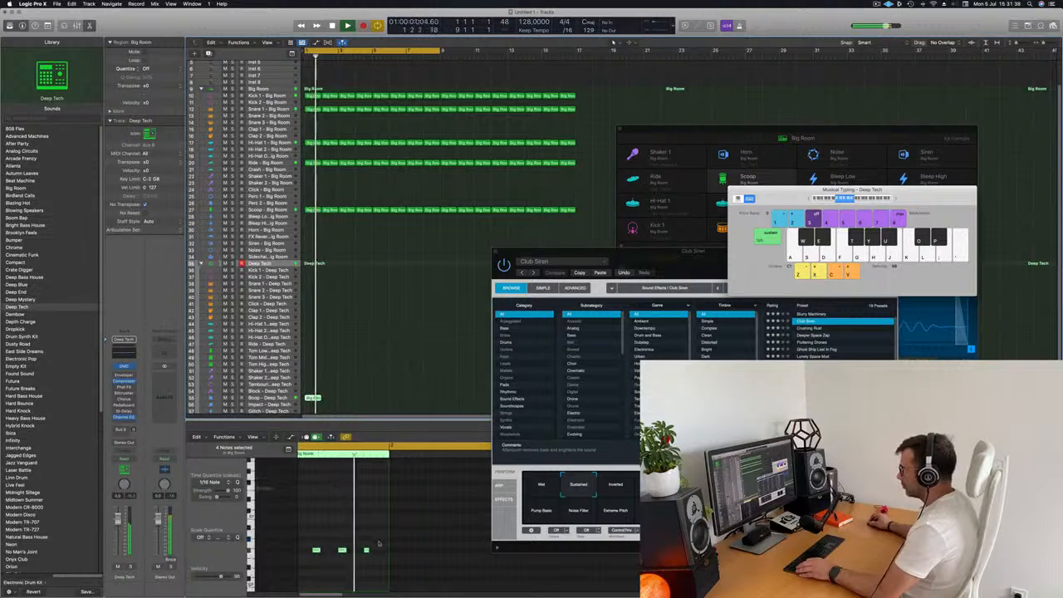
{"action": "scroll", "coordinate": [364, 552], "scroll_direction": "left", "scroll_amount": 2}
{"action": "left_click_drag", "start_coordinate": [387, 535], "coordinate": [293, 570]}
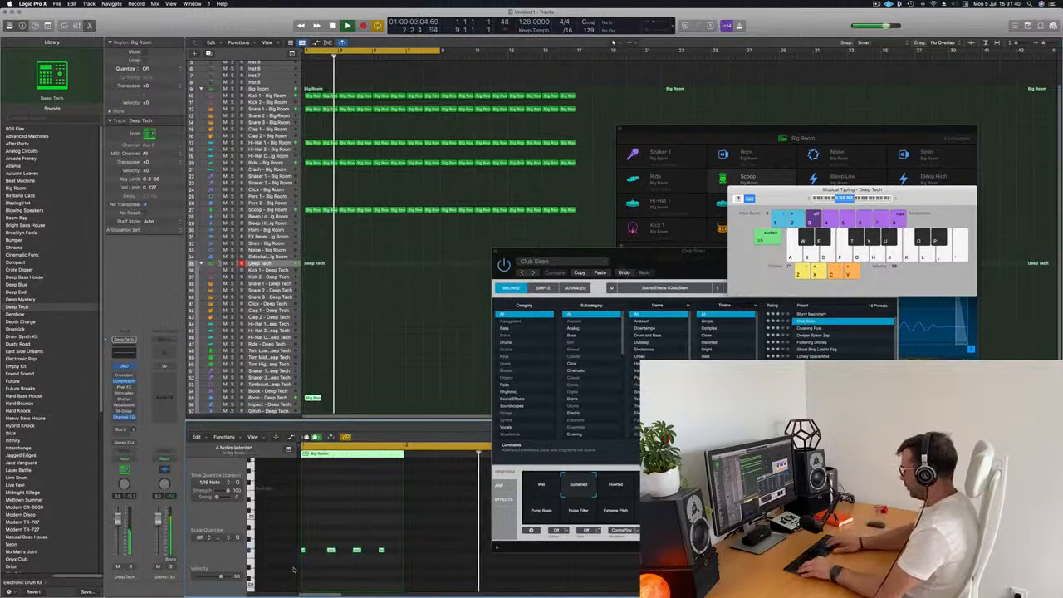
{"action": "key", "text": "alt+Right"}
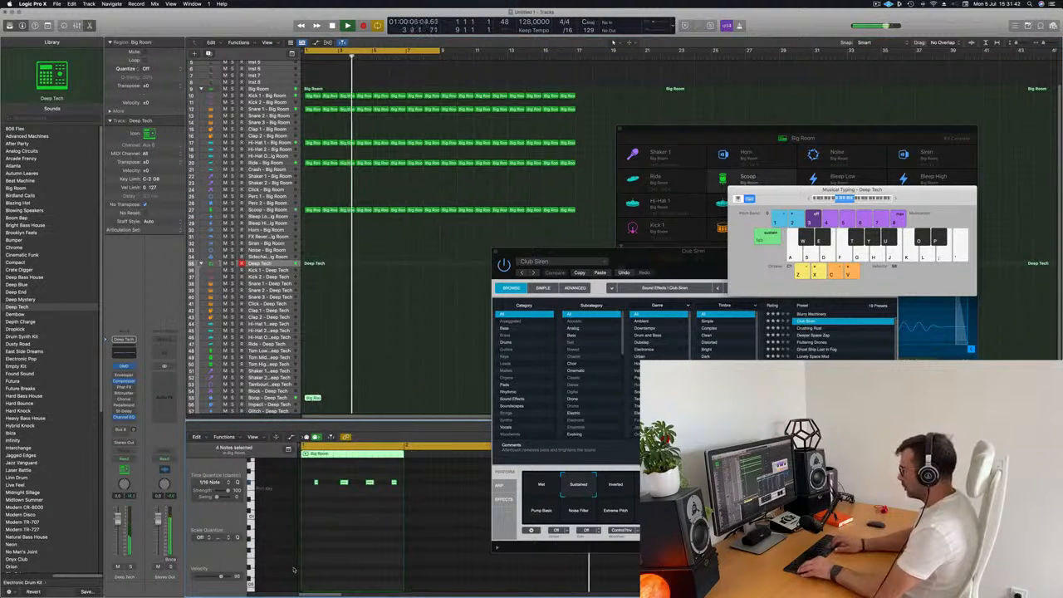
{"action": "key", "text": "space"}
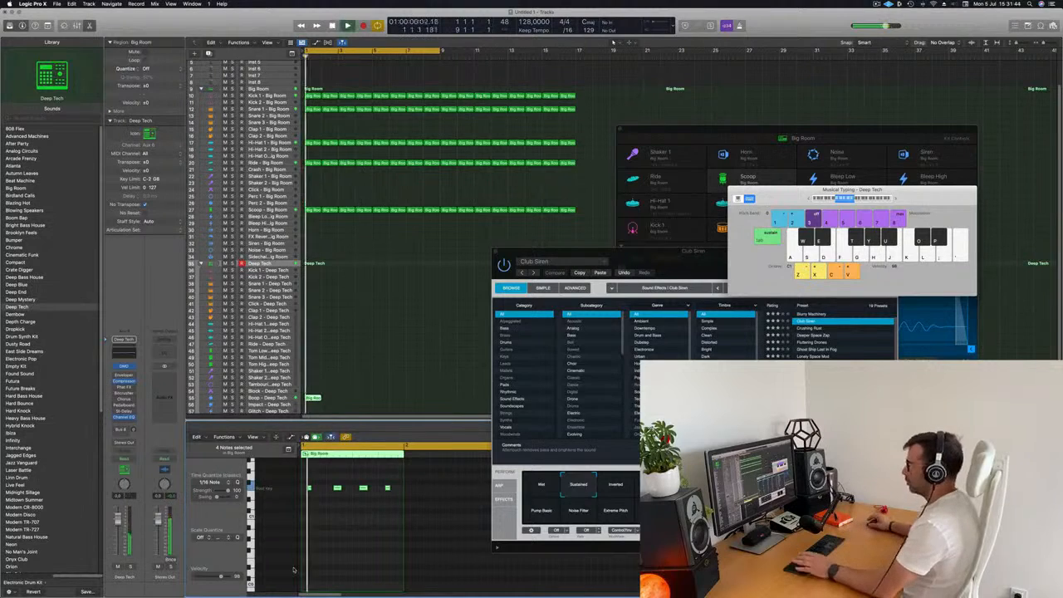
{"action": "scroll", "coordinate": [293, 363], "scroll_direction": "down", "scroll_amount": 3}
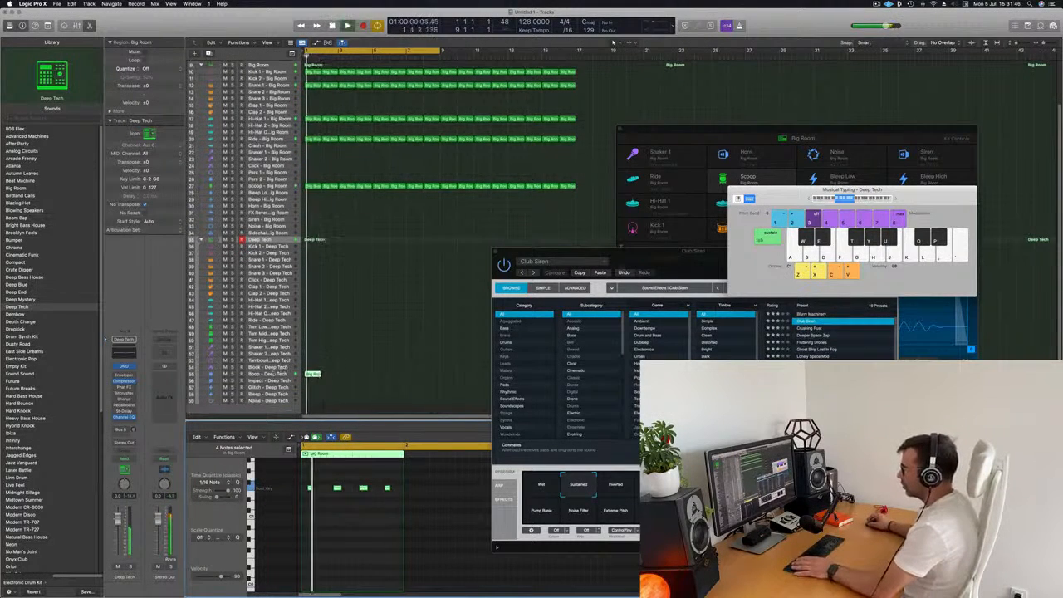
{"action": "left_click", "coordinate": [270, 373]}
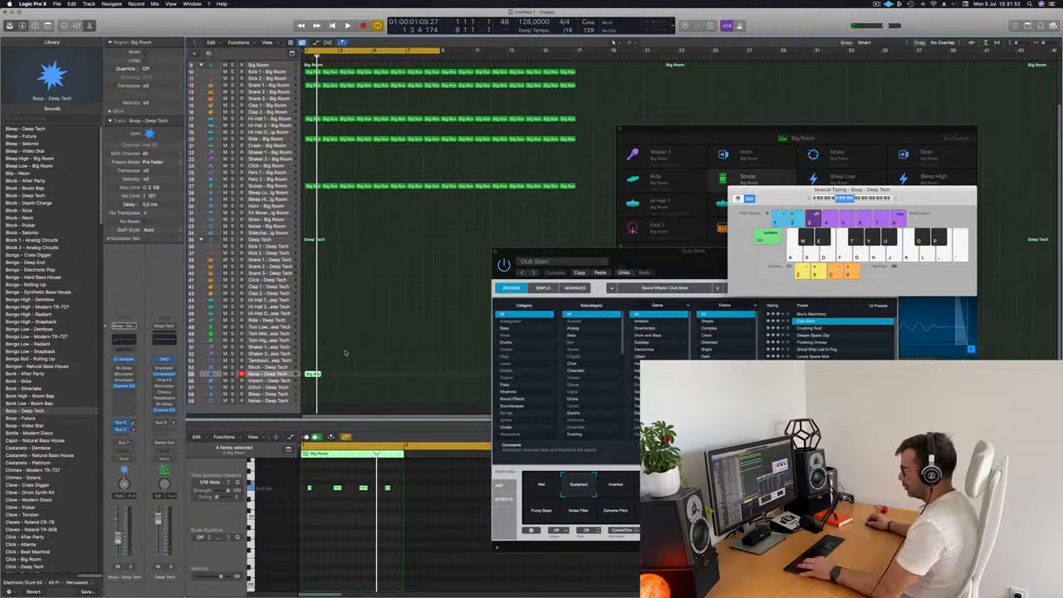
{"action": "key", "text": "alt+Up"}
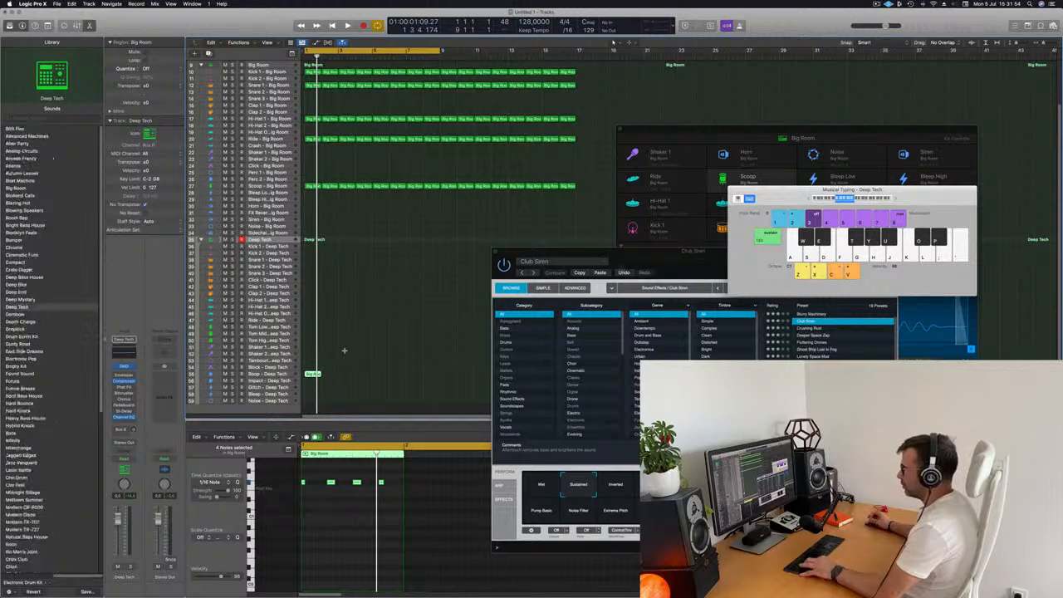
{"action": "key", "text": "super+z"}
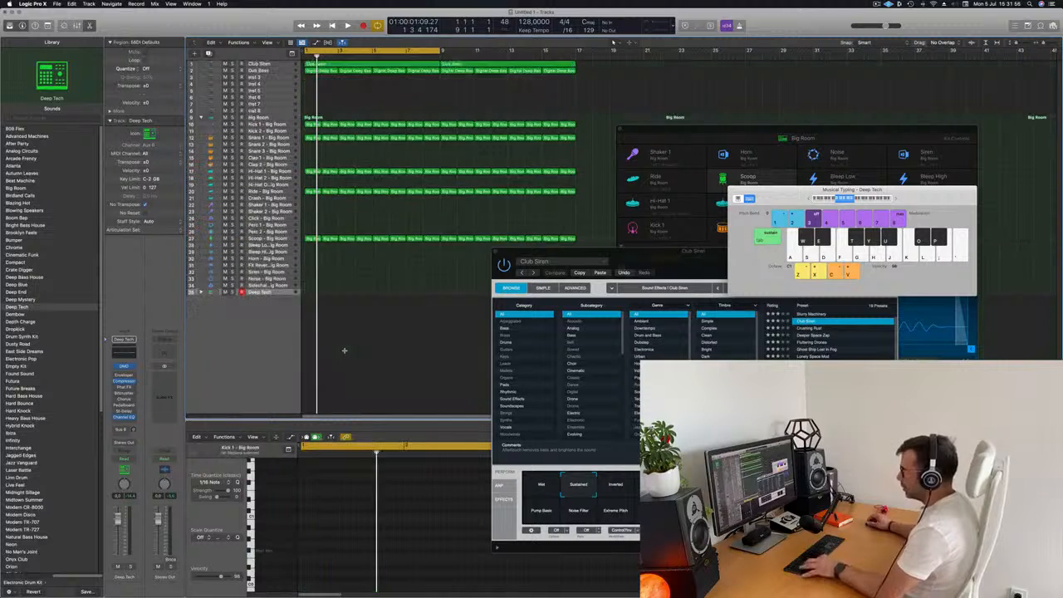
- Expand the Deep Tech stack, copy the Big Room kick region onto the Block – Deep Tech track, and solo it
{"action": "left_click", "coordinate": [196, 292]}
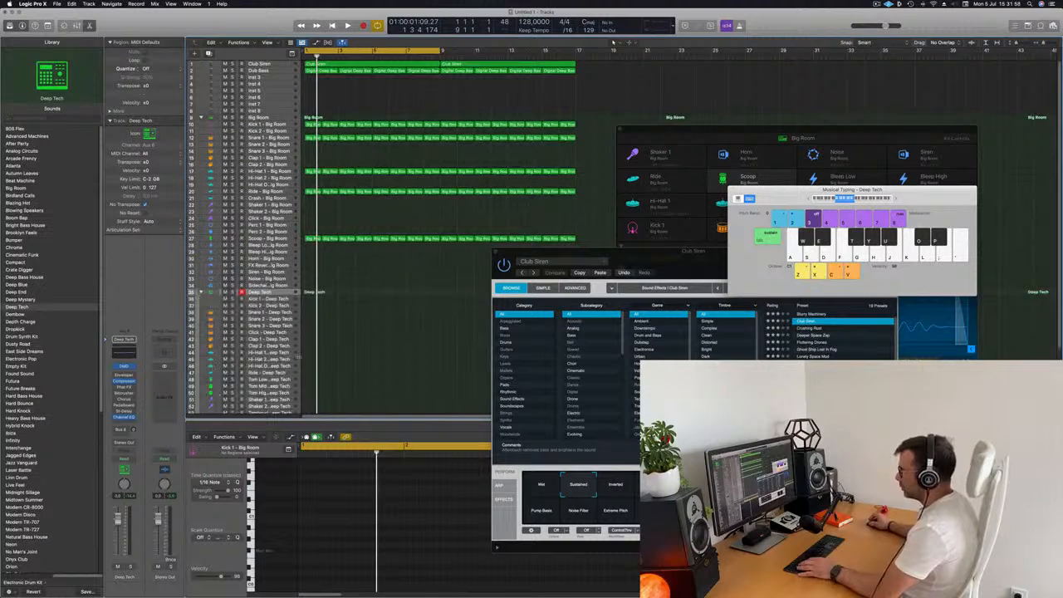
{"action": "scroll", "coordinate": [372, 252], "scroll_direction": "down", "scroll_amount": 4}
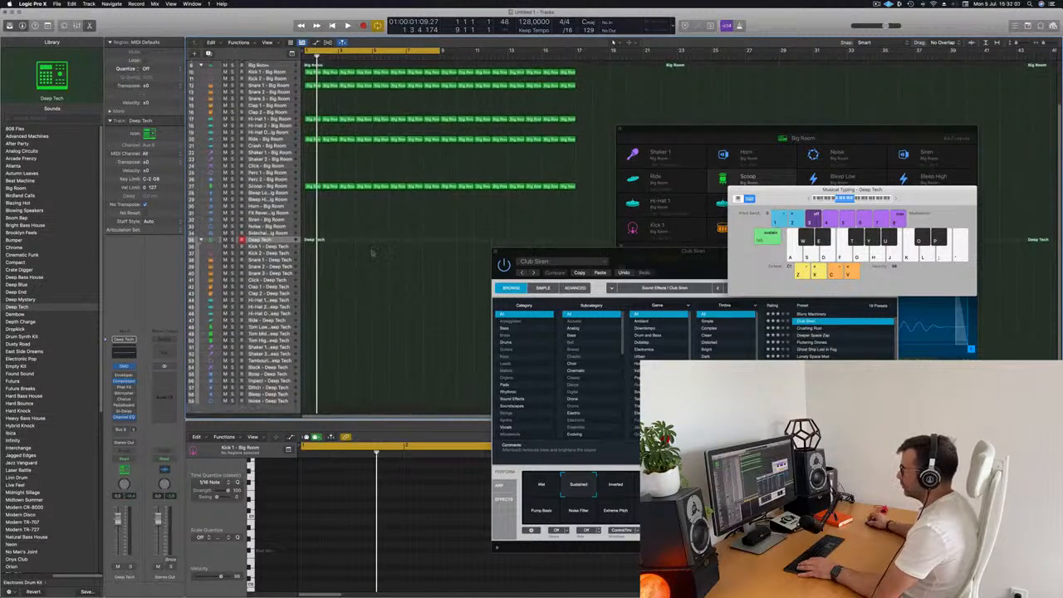
{"action": "left_click", "coordinate": [309, 186]}
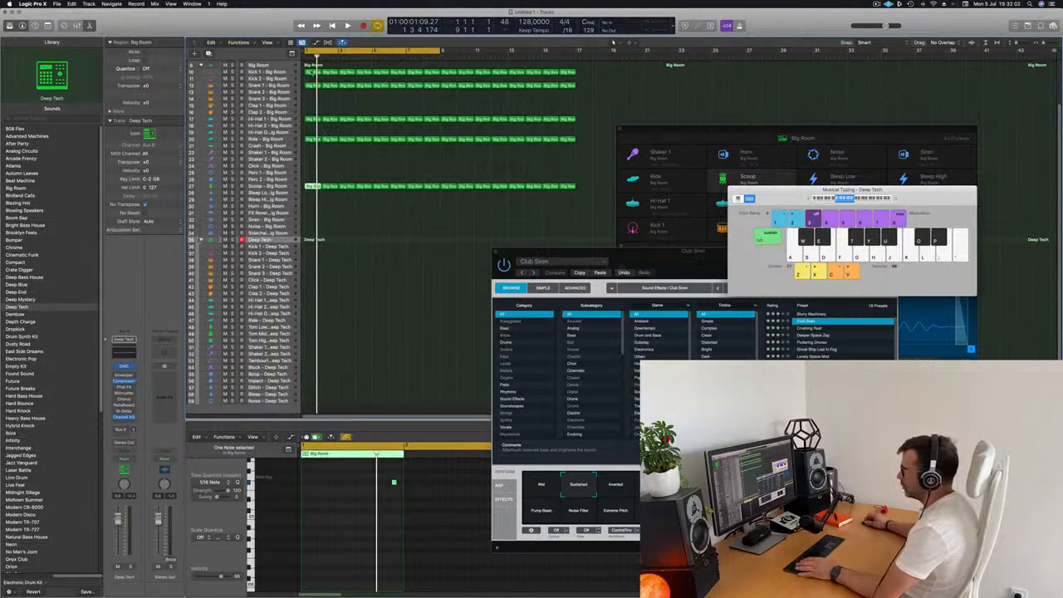
{"action": "left_click", "coordinate": [312, 73]}
{"action": "left_click", "coordinate": [310, 72]}
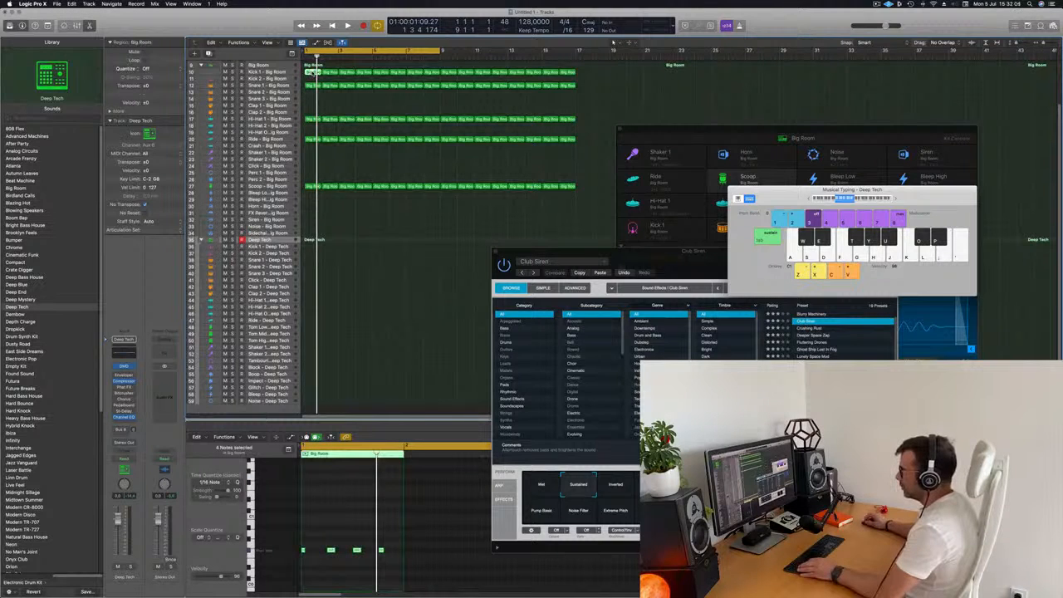
{"action": "left_click_drag", "start_coordinate": [309, 72], "coordinate": [308, 368]}
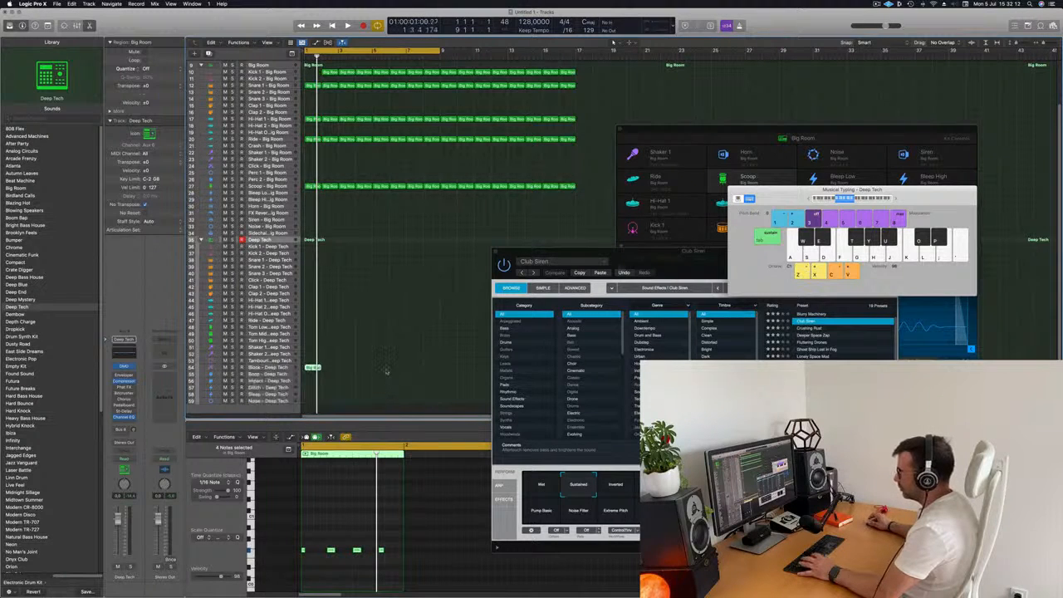
{"action": "key", "text": "space"}
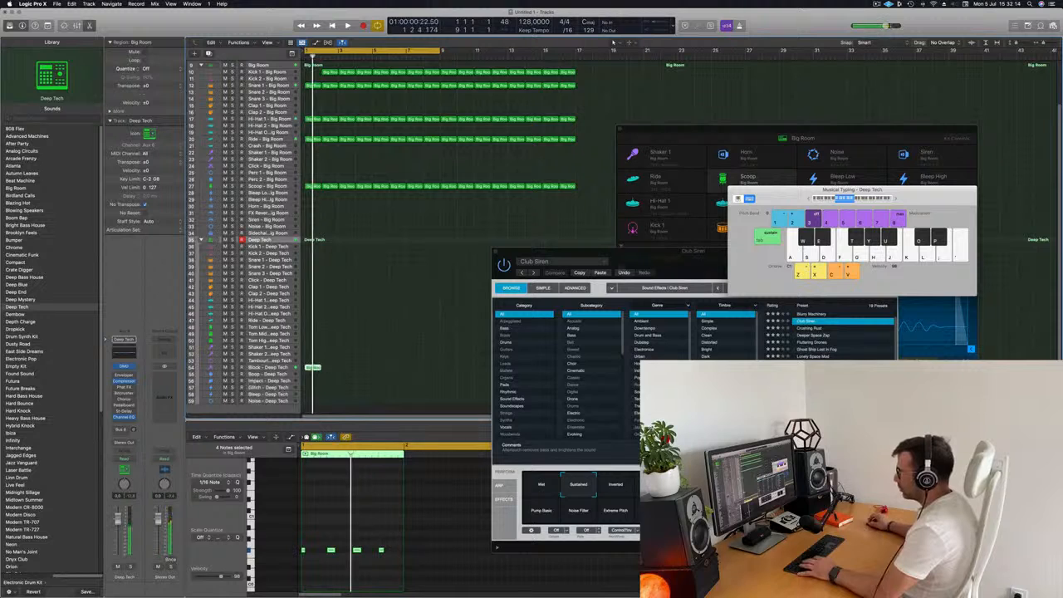
{"action": "left_click", "coordinate": [232, 368]}
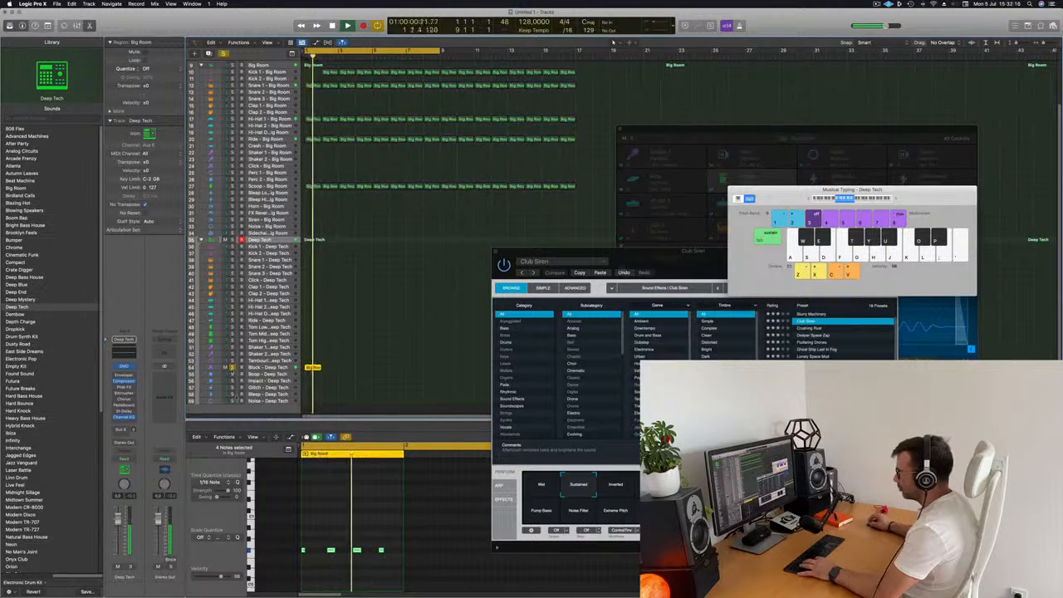
- Nudge two Block notes slightly later in the piano roll and audition the pattern
{"action": "left_click", "coordinate": [330, 509]}
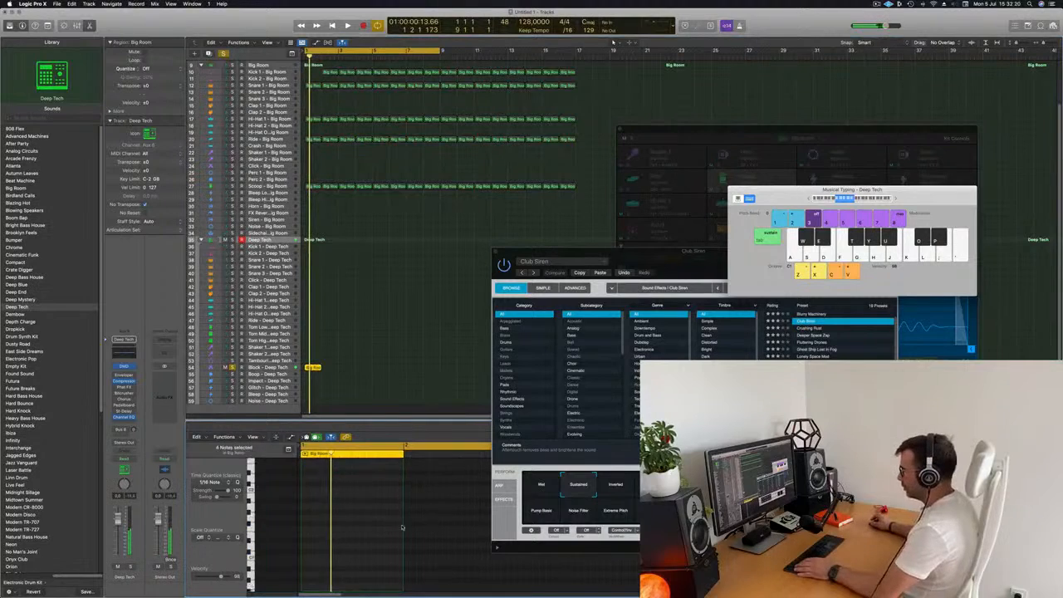
{"action": "scroll", "coordinate": [403, 528], "scroll_direction": "up", "scroll_amount": 3}
{"action": "scroll", "coordinate": [377, 533], "scroll_direction": "up", "scroll_amount": 4}
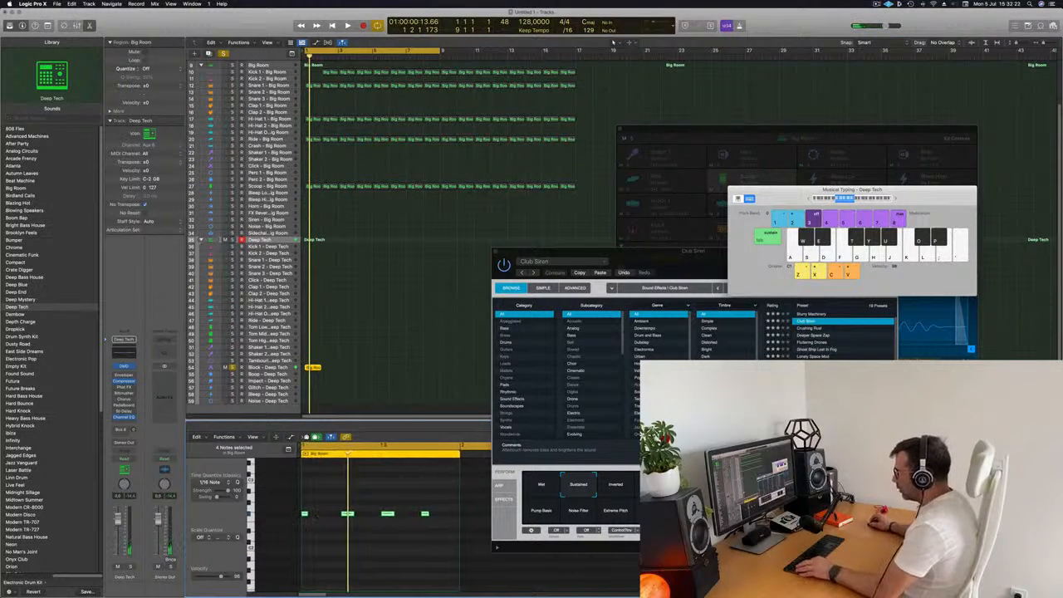
{"action": "scroll", "coordinate": [324, 515], "scroll_direction": "right", "scroll_amount": 2}
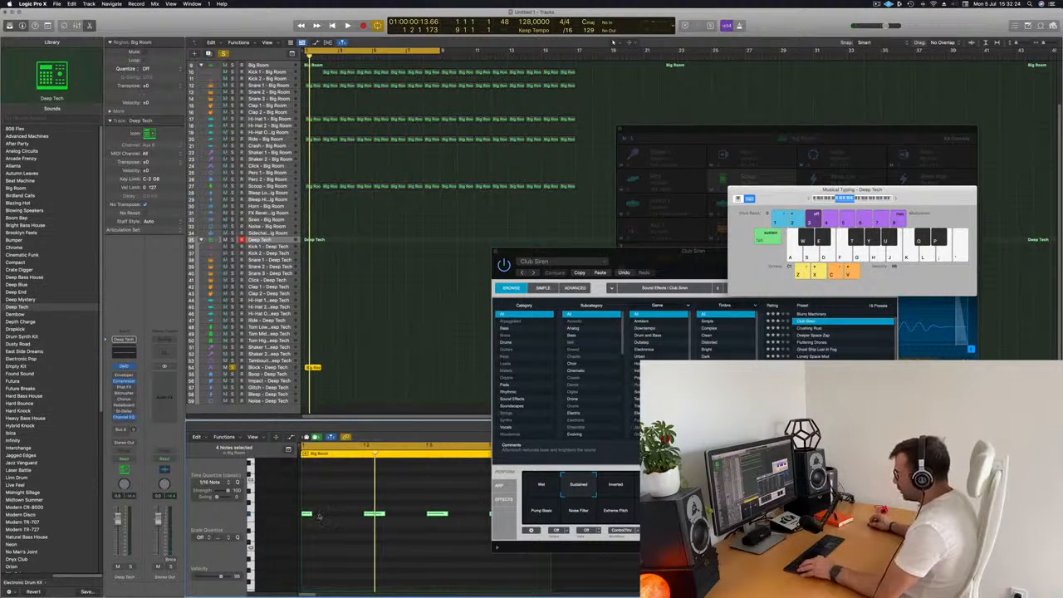
{"action": "left_click_drag", "start_coordinate": [318, 517], "coordinate": [339, 515]}
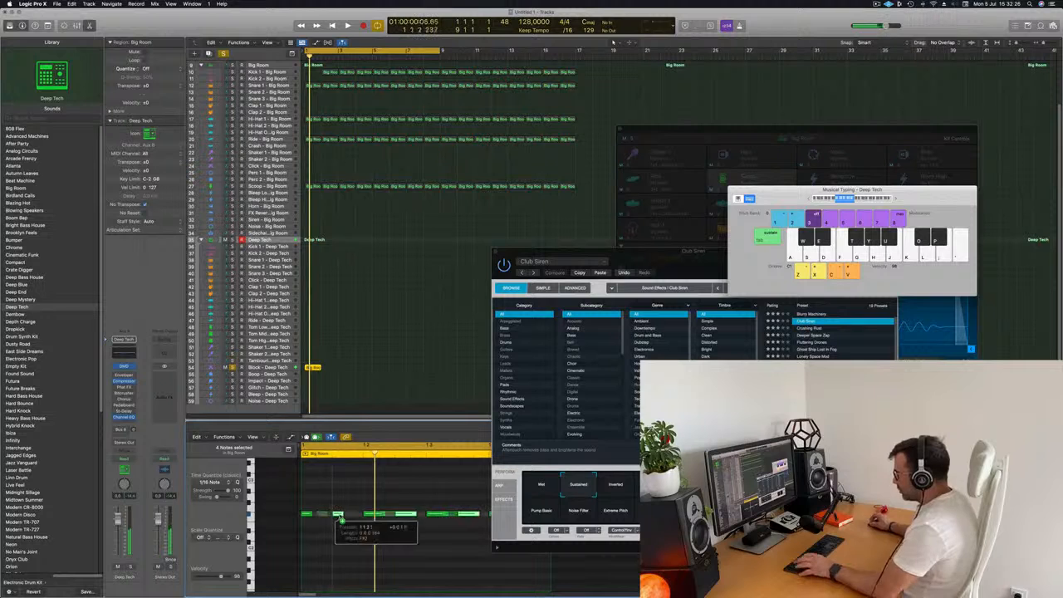
{"action": "key", "text": "space"}
{"action": "key", "text": "space"}
{"action": "key", "text": "space"}
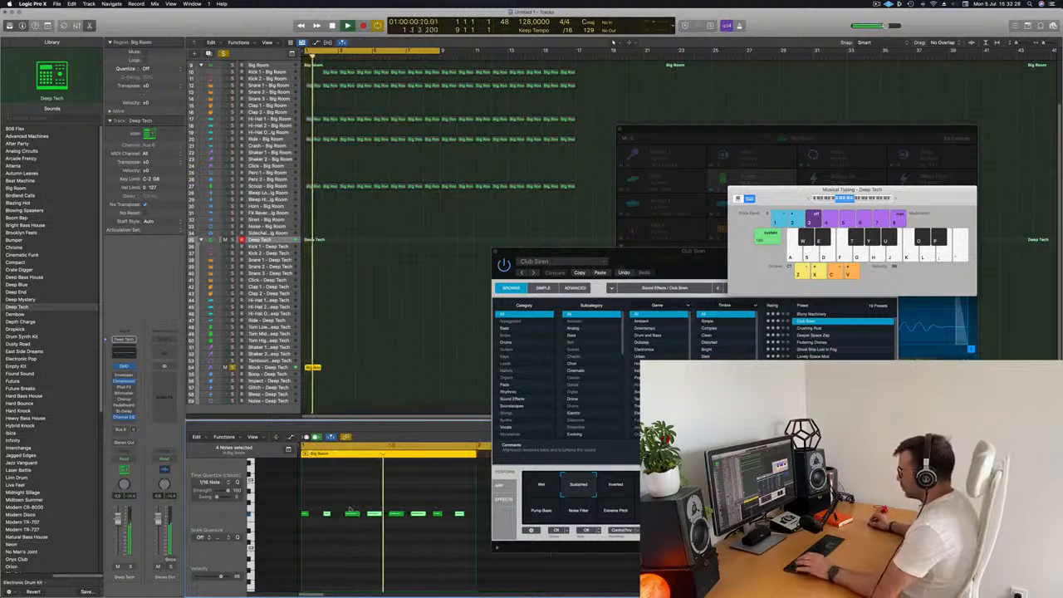
{"action": "key", "text": "space"}
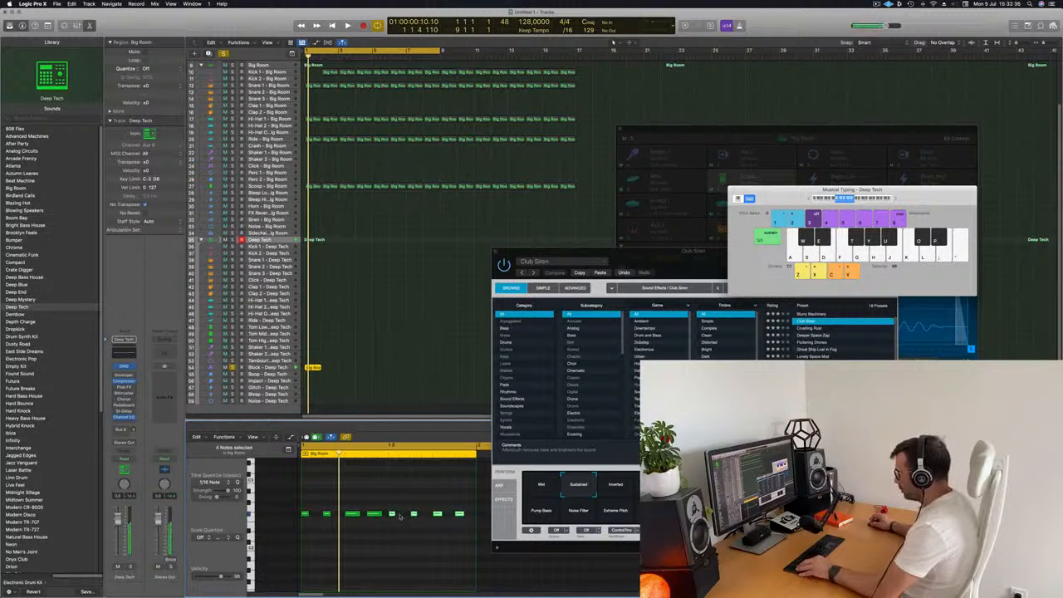
{"action": "left_click_drag", "start_coordinate": [393, 514], "coordinate": [404, 515]}
{"action": "key", "text": "space"}
- Play back and compare the Block region with the Big Room kick region in the piano roll
{"action": "scroll", "coordinate": [342, 496], "scroll_direction": "down", "scroll_amount": 5}
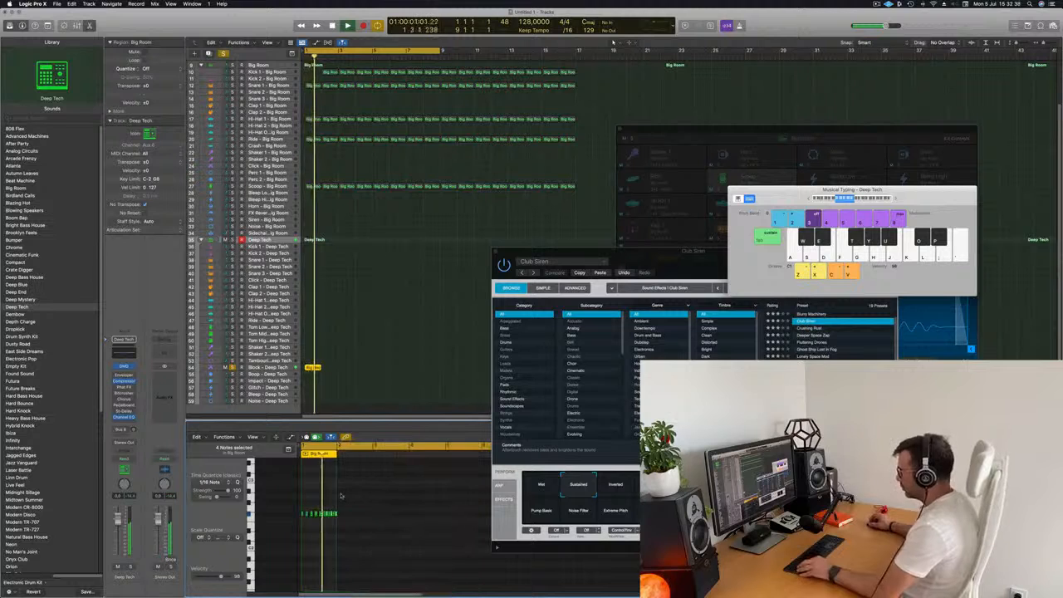
{"action": "scroll", "coordinate": [360, 496], "scroll_direction": "up", "scroll_amount": 5}
{"action": "key", "text": "space"}
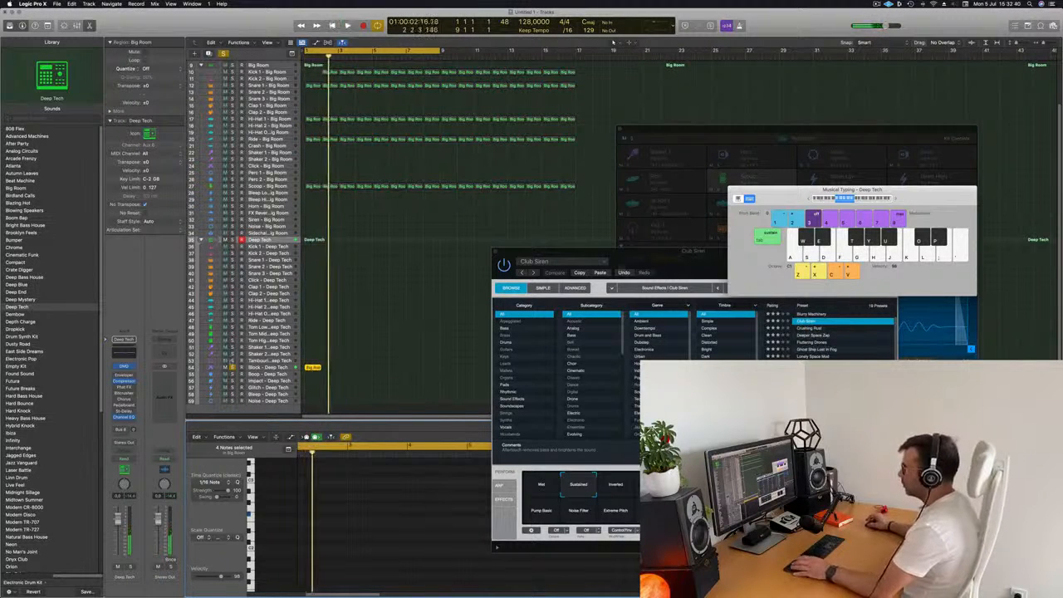
{"action": "key", "text": "space"}
{"action": "left_click", "coordinate": [265, 368]}
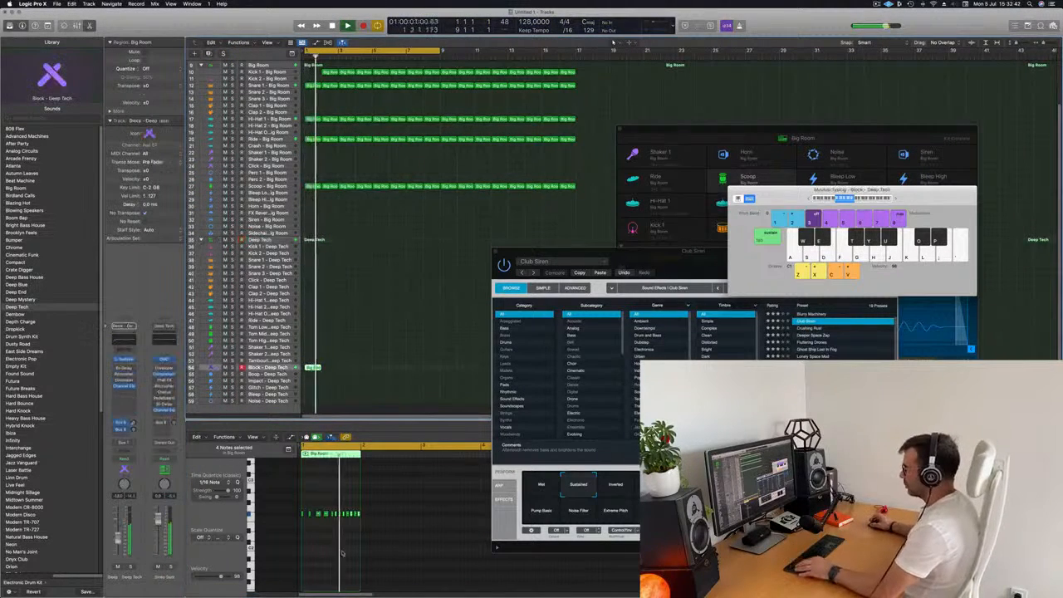
{"action": "left_click", "coordinate": [329, 74]}
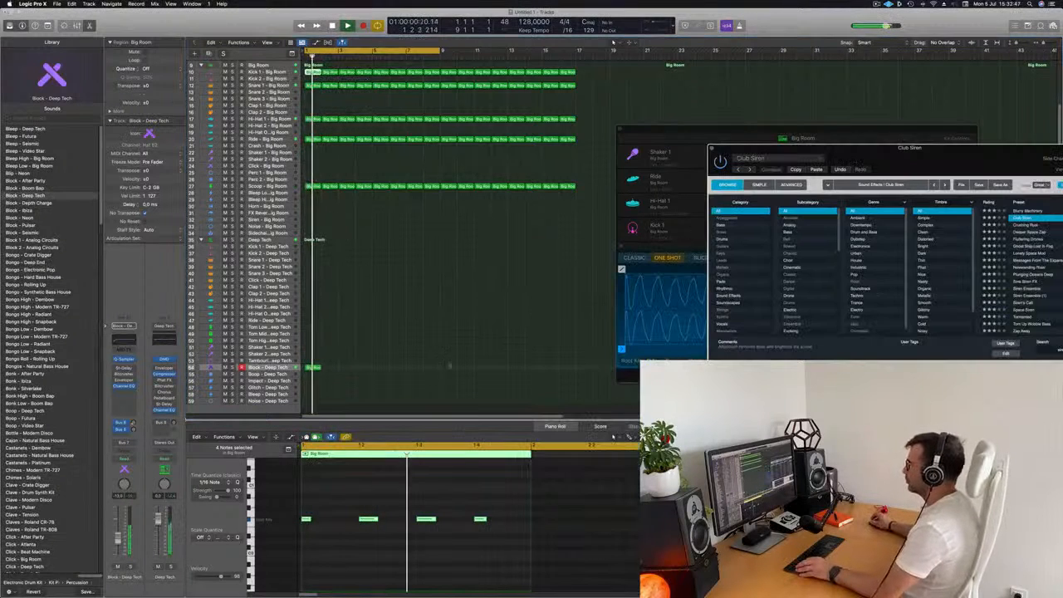
{"action": "scroll", "coordinate": [449, 368], "scroll_direction": "up", "scroll_amount": 6}
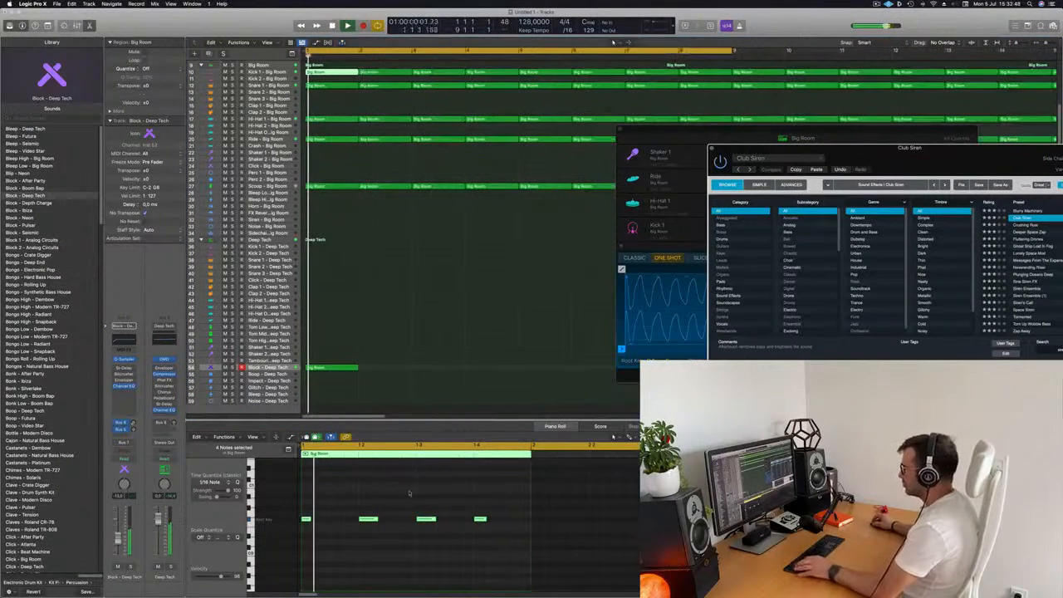
{"action": "left_click", "coordinate": [333, 368]}
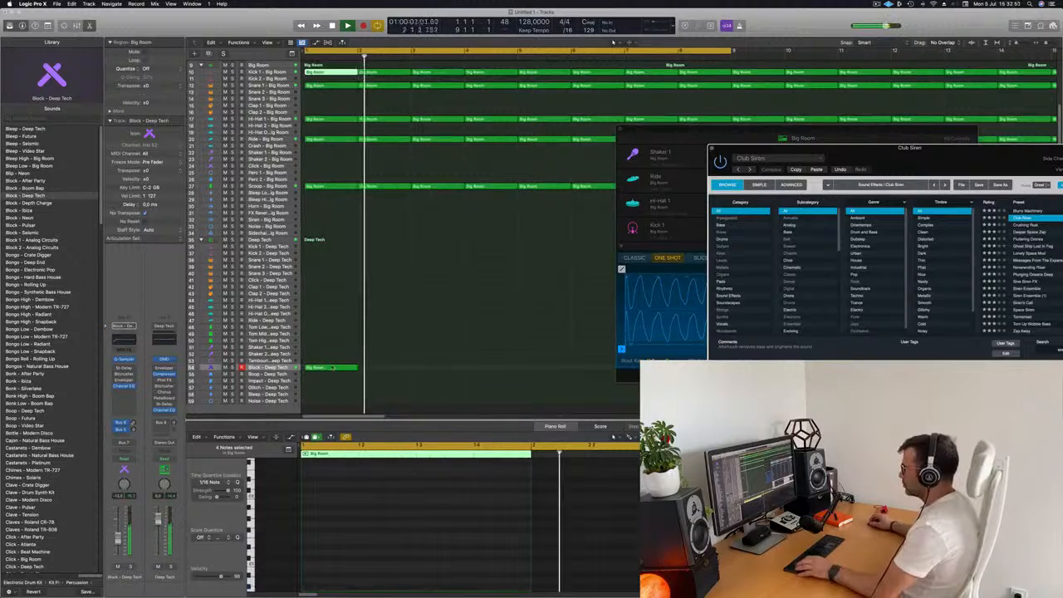
{"action": "key", "text": "space"}
{"action": "key", "text": "space"}
{"action": "scroll", "coordinate": [415, 532], "scroll_direction": "up", "scroll_amount": 4}
{"action": "key", "text": "space"}
{"action": "key", "text": "space"}
- Add a note to the Block pattern, select all its notes, and transpose them up an octave
{"action": "left_click", "coordinate": [436, 516]}
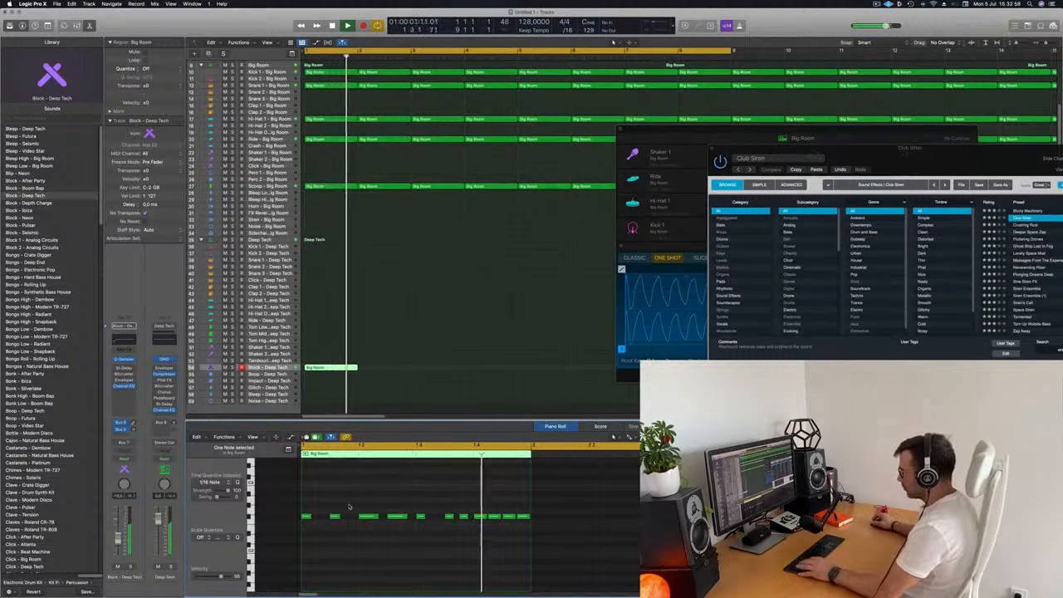
{"action": "key", "text": "super+a"}
{"action": "key", "text": "alt+shift+Up"}
{"action": "key", "text": "space"}
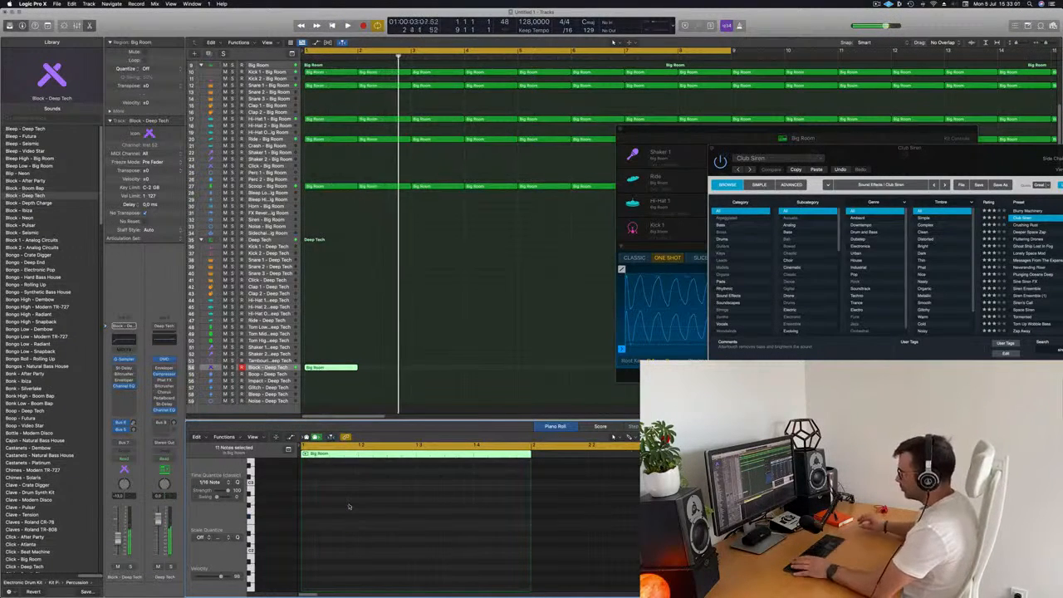
{"action": "key", "text": "space"}
{"action": "scroll", "coordinate": [349, 507], "scroll_direction": "up", "scroll_amount": 5}
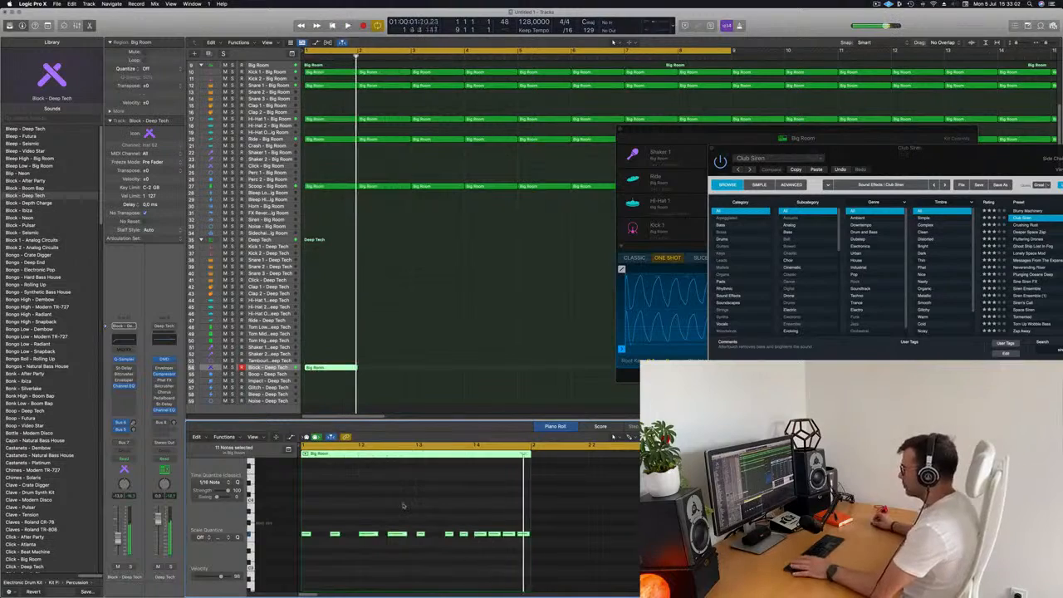
{"action": "scroll", "coordinate": [404, 379], "scroll_direction": "down", "scroll_amount": 8}
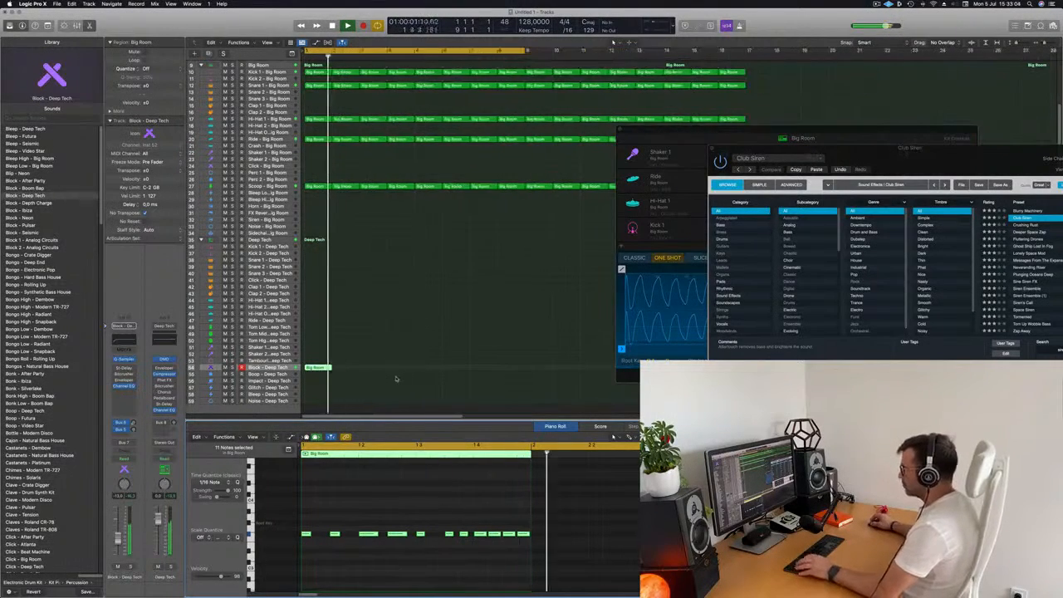
{"action": "key", "text": "space"}
{"action": "key", "text": "space"}
{"action": "scroll", "coordinate": [342, 367], "scroll_direction": "up", "scroll_amount": 5}
- Select the Block region and repeat it along the track
{"action": "left_click_drag", "start_coordinate": [343, 364], "coordinate": [308, 375]}
{"action": "key", "text": "super+r"}
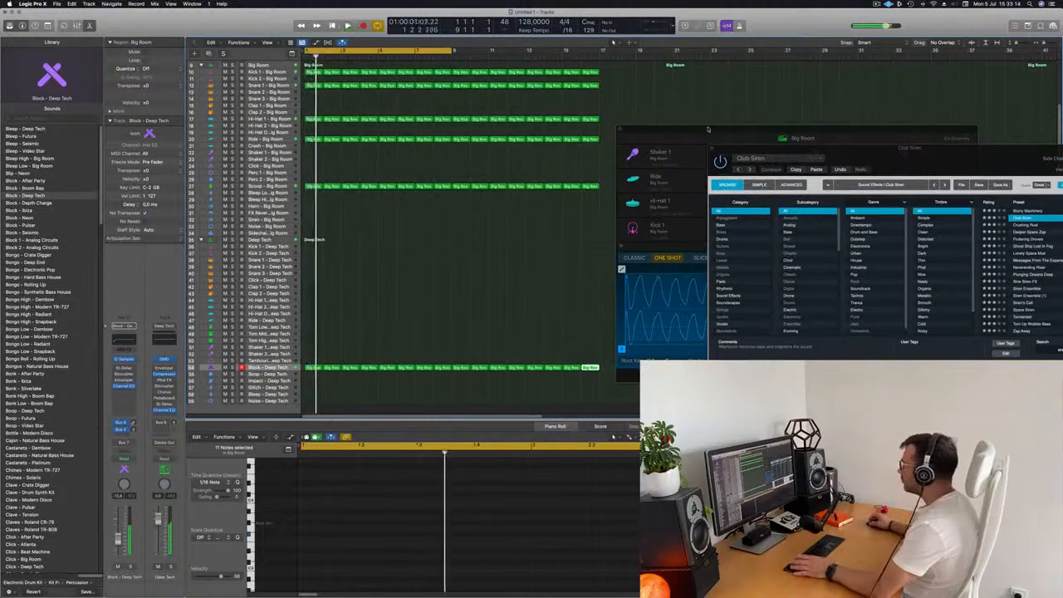
{"action": "left_click_drag", "start_coordinate": [709, 129], "coordinate": [463, 120]}
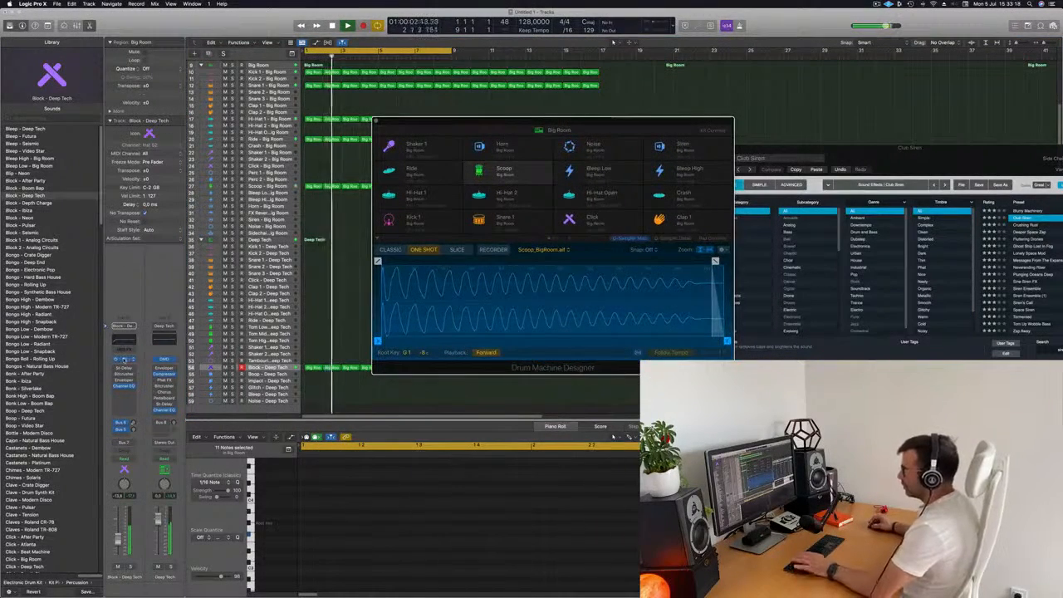
- Open the Block track's Quick Sampler, reposition its window and start playback to audition the sample
{"action": "left_click", "coordinate": [123, 360]}
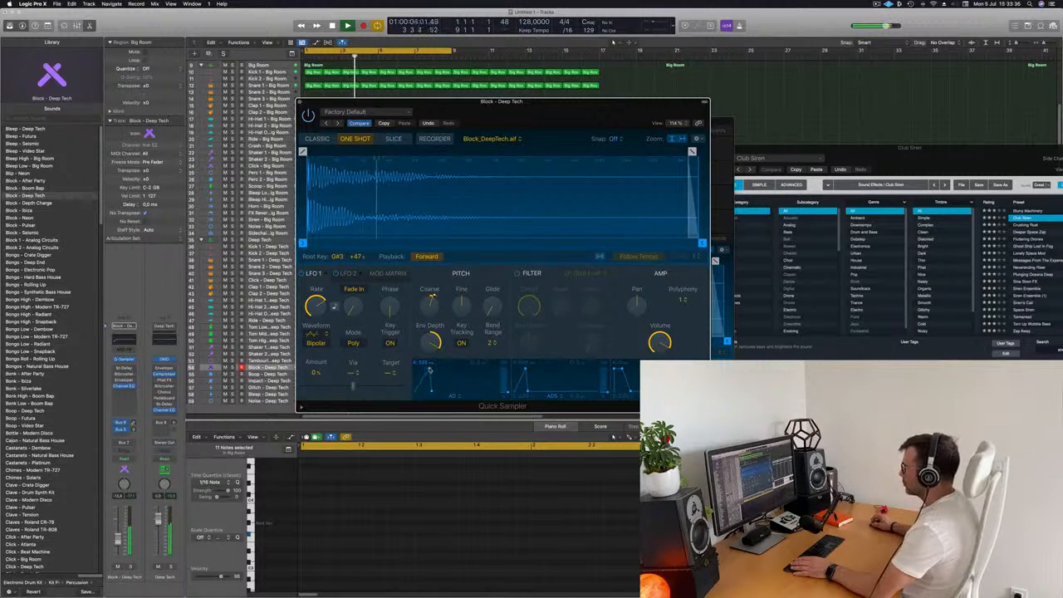
{"action": "left_click_drag", "start_coordinate": [534, 101], "coordinate": [747, 91]}
{"action": "key", "text": "space"}
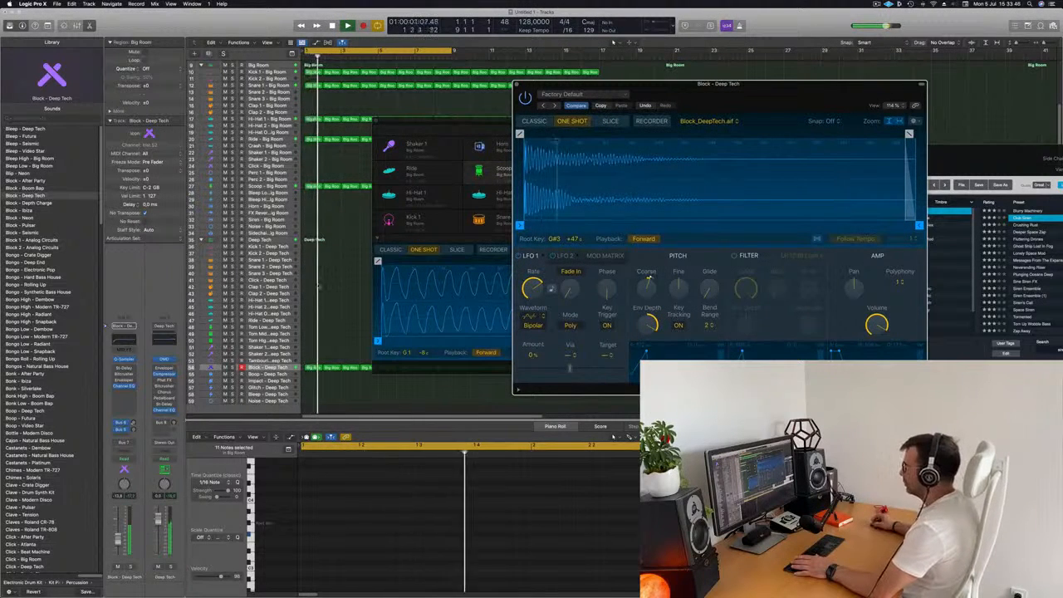
{"action": "mouse_move", "coordinate": [652, 288]}
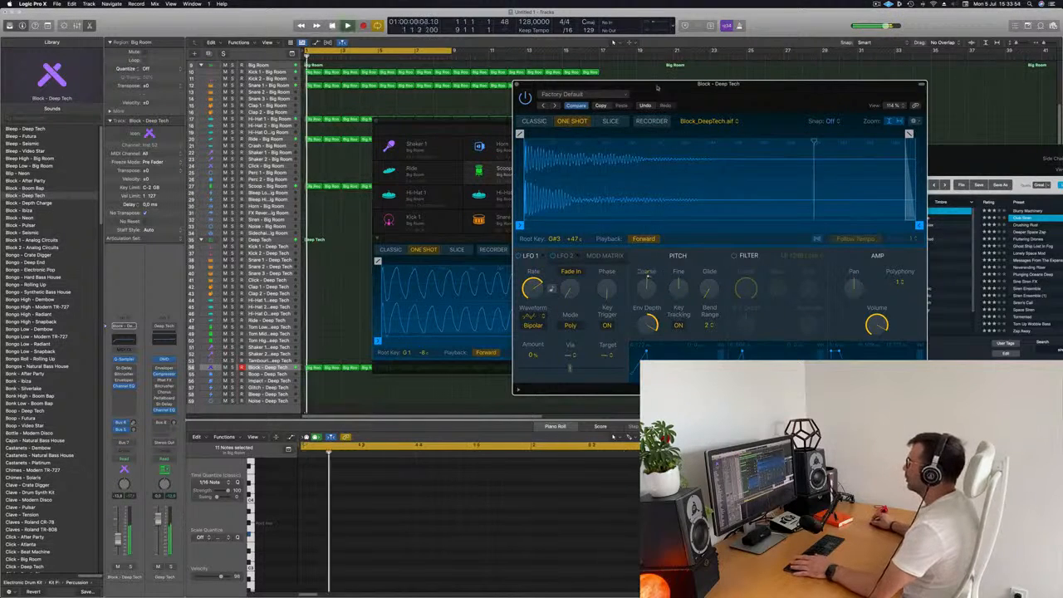
{"action": "left_click_drag", "start_coordinate": [652, 289], "coordinate": [854, 263]}
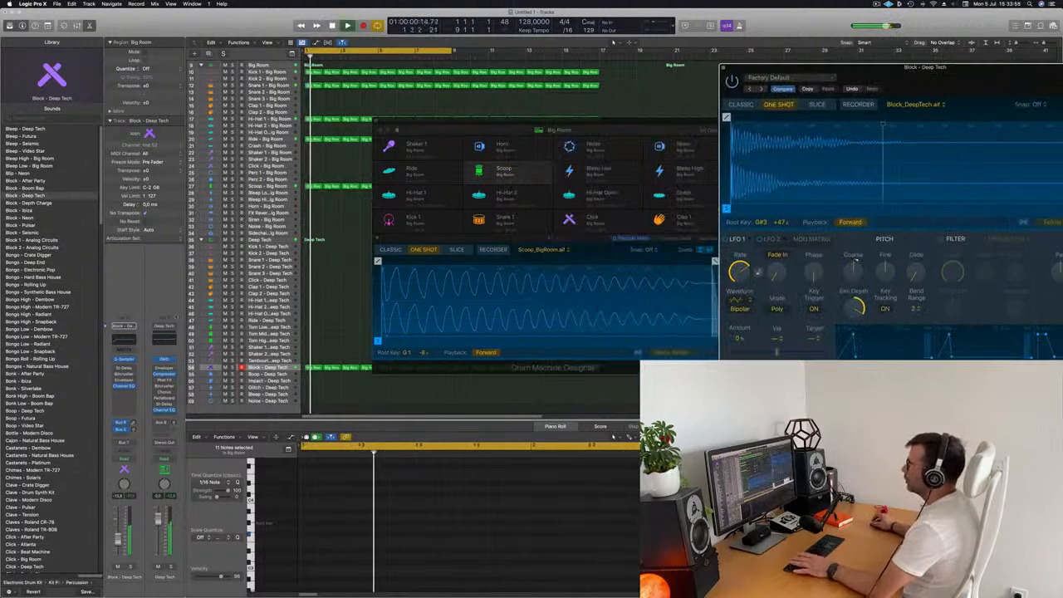
- Set the Block track's automation mode to Touch and record Coarse Tune changes on its Quick Sampler during playback
{"action": "left_click", "coordinate": [132, 460]}
{"action": "left_click", "coordinate": [158, 482]}
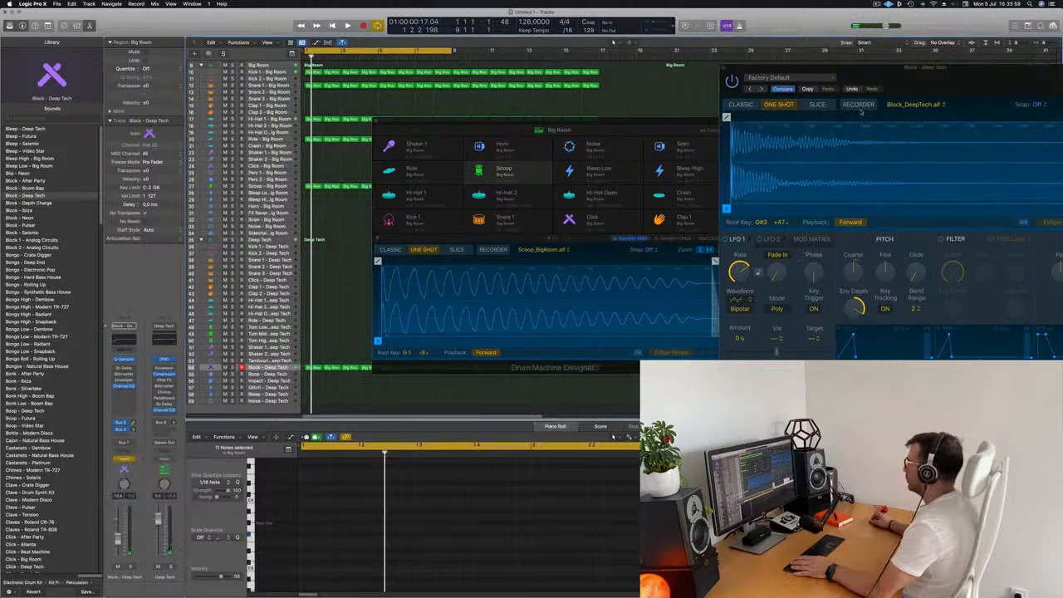
{"action": "left_click_drag", "start_coordinate": [946, 78], "coordinate": [618, 88]}
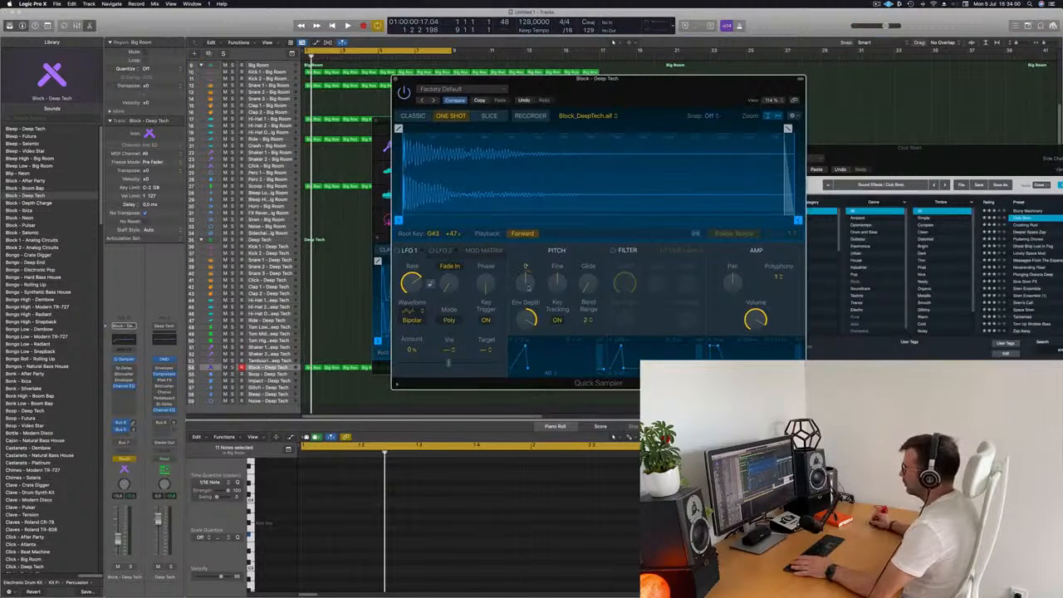
{"action": "key", "text": "space"}
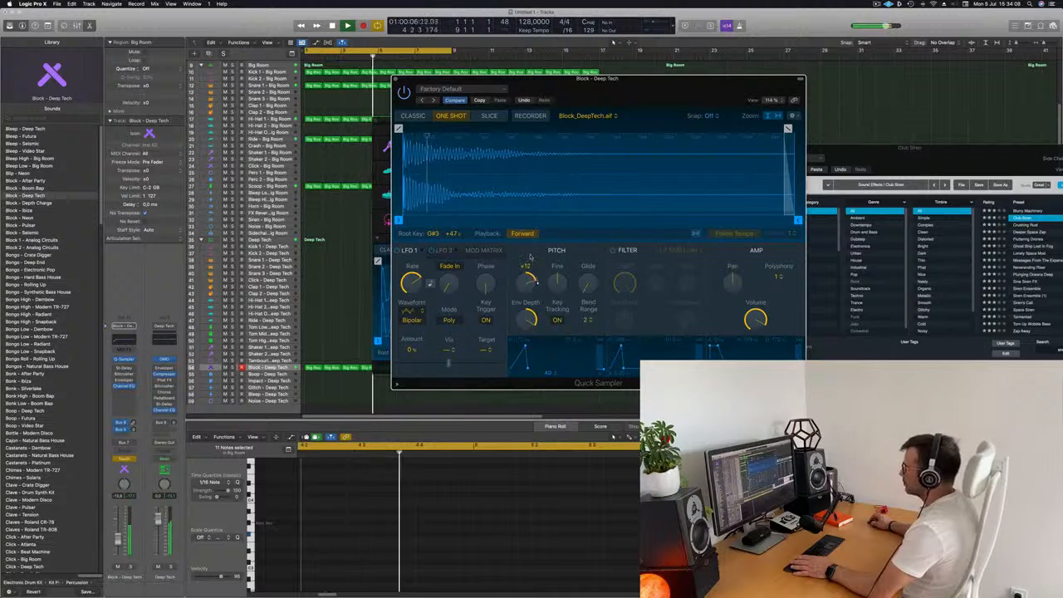
{"action": "left_click_drag", "start_coordinate": [591, 100], "coordinate": [903, 81]}
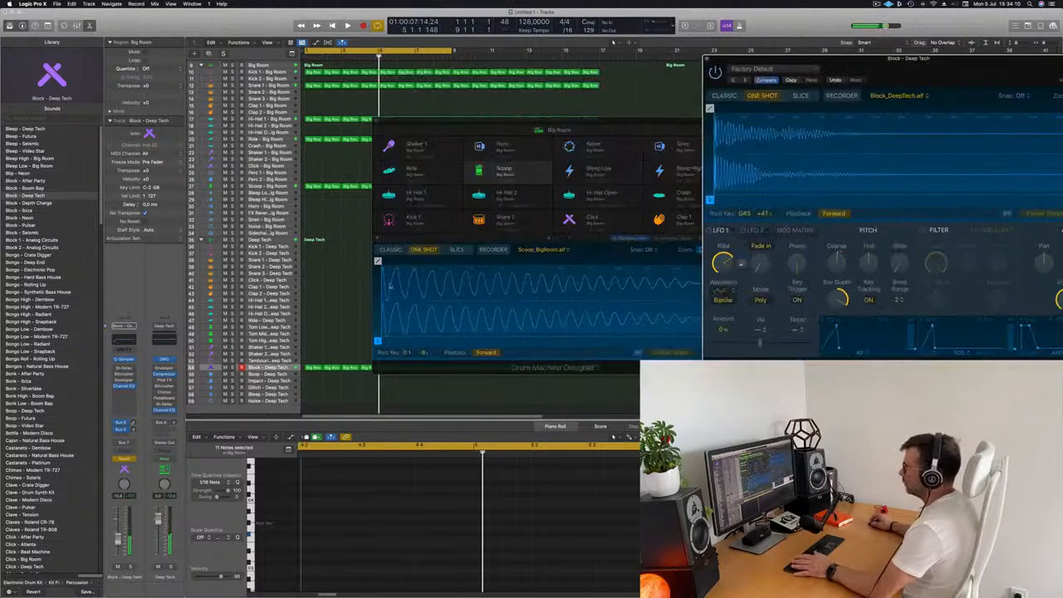
- Move the Drum Machine Designer window aside, select the Block track and show the toolbar
{"action": "left_click", "coordinate": [485, 130]}
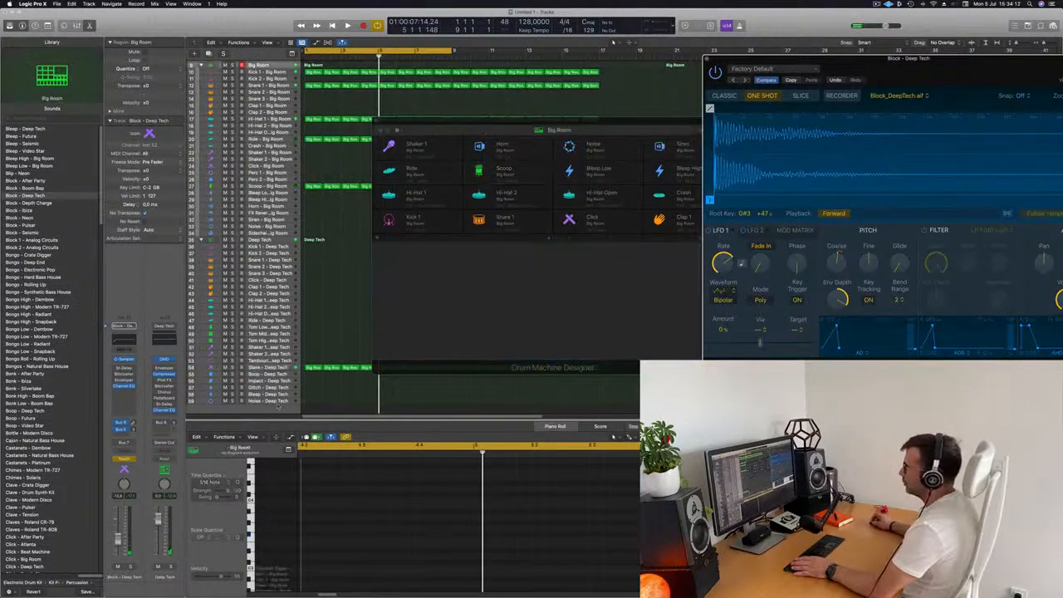
{"action": "left_click_drag", "start_coordinate": [446, 125], "coordinate": [771, 115]}
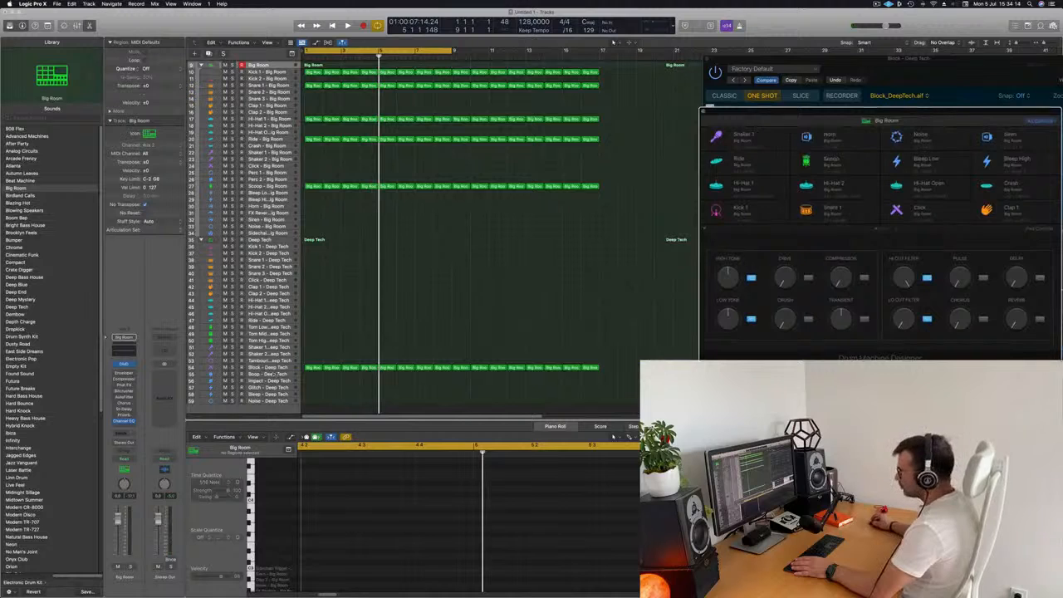
{"action": "left_click", "coordinate": [281, 368]}
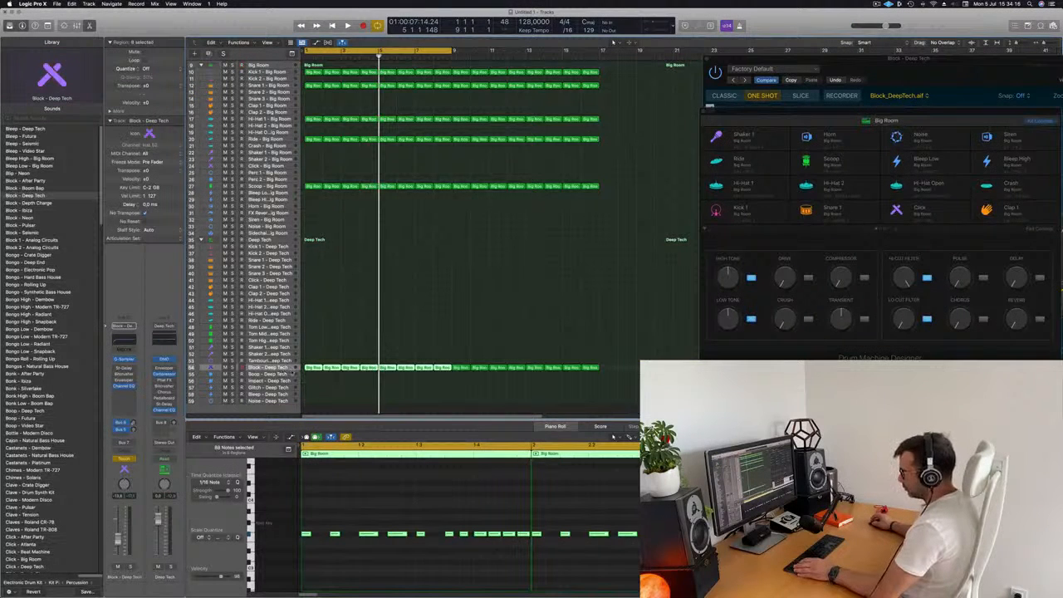
{"action": "key", "text": "ctrl+alt+super+t"}
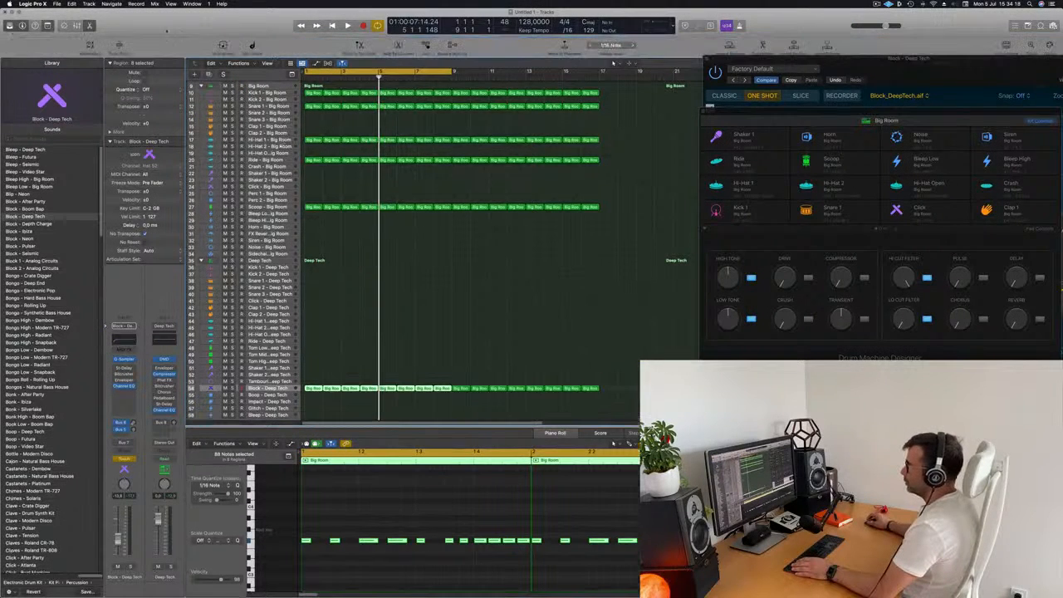
{"action": "left_click", "coordinate": [118, 45]}
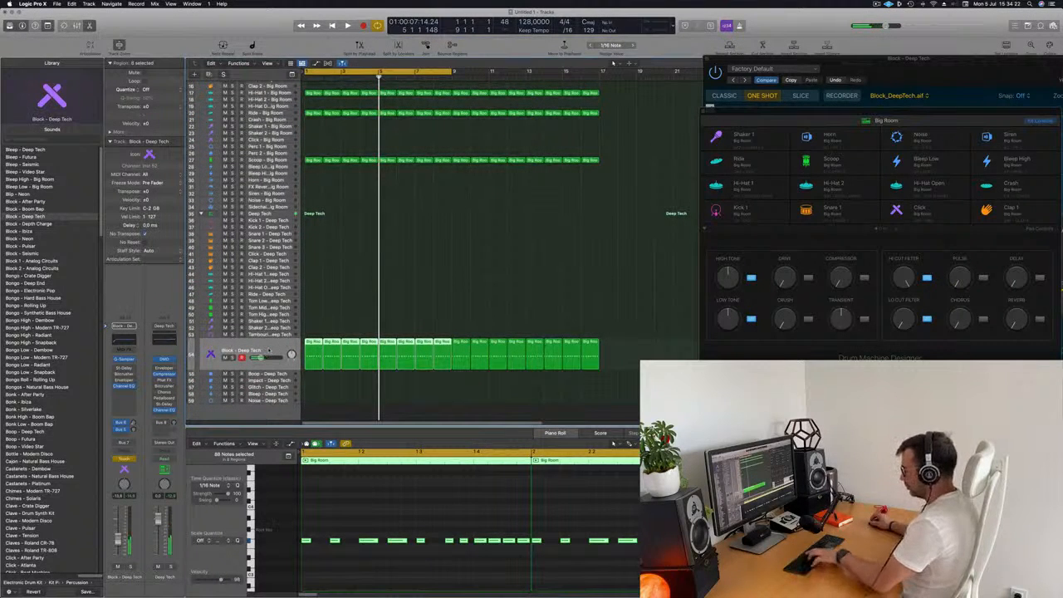
- Display the Block track's Coarse Tune automation lane and reshape its starting automation points
{"action": "left_click", "coordinate": [314, 318]}
{"action": "left_click", "coordinate": [260, 362]}
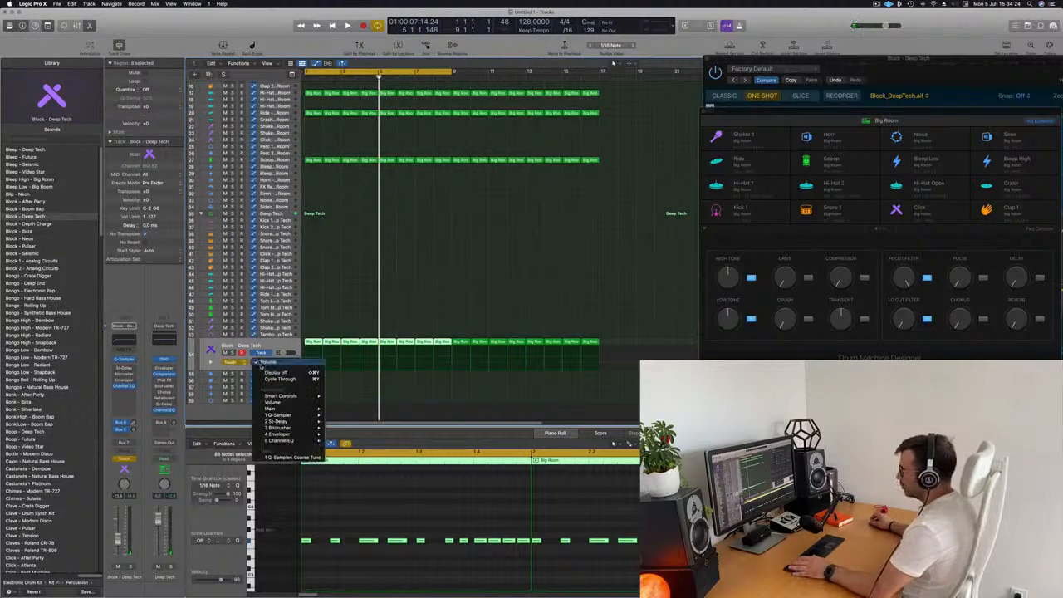
{"action": "left_click", "coordinate": [327, 342]}
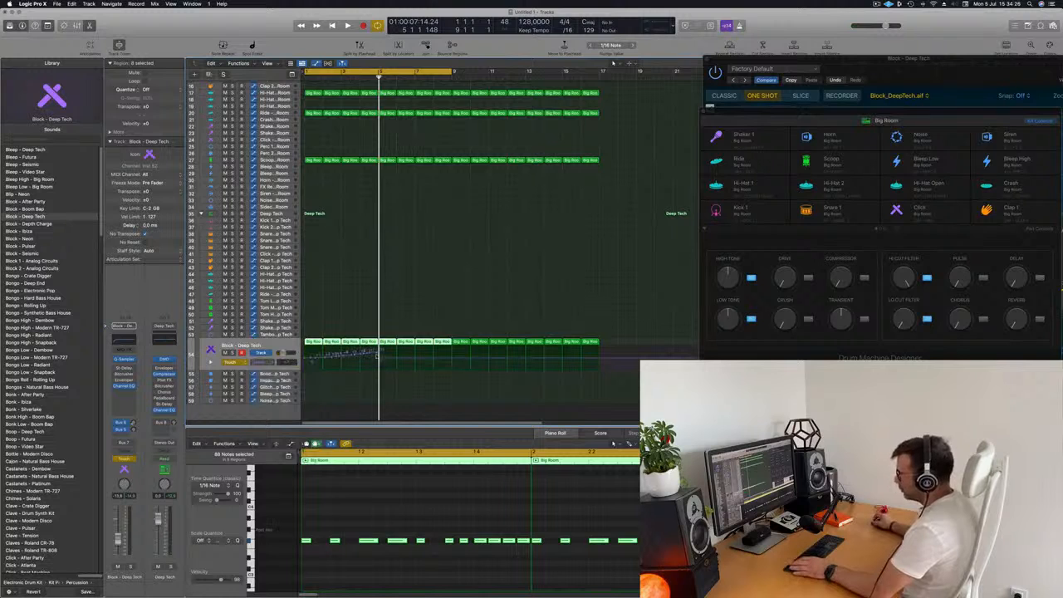
{"action": "left_click", "coordinate": [315, 359]}
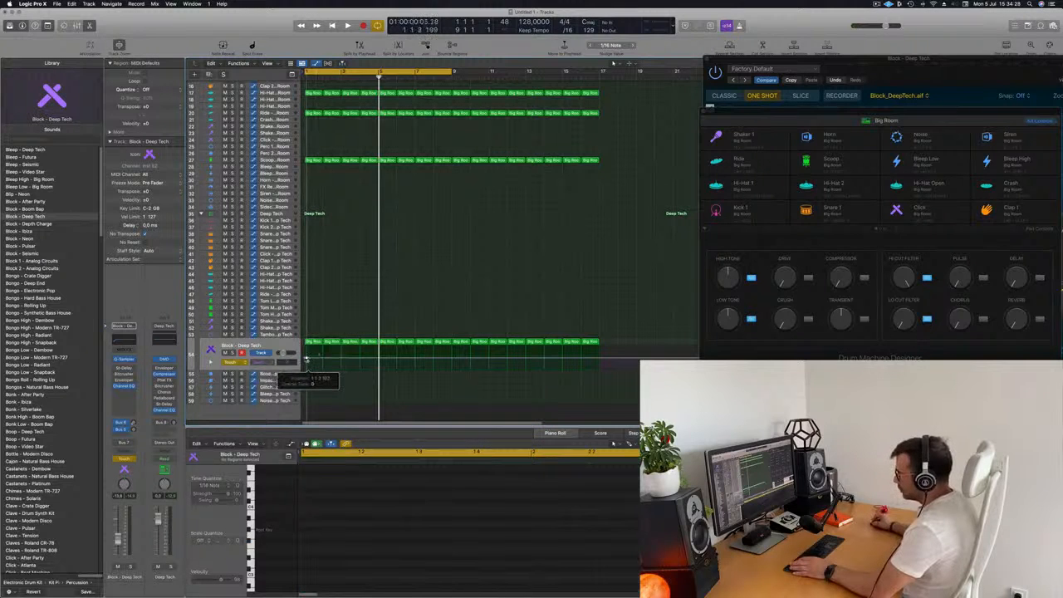
{"action": "left_click_drag", "start_coordinate": [306, 359], "coordinate": [303, 358]}
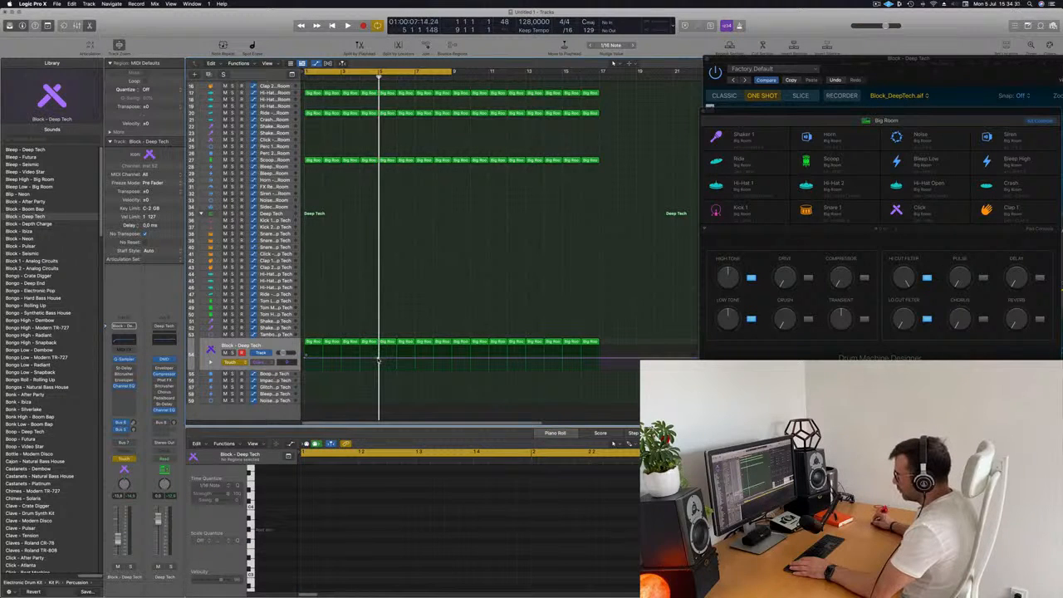
{"action": "left_click_drag", "start_coordinate": [379, 358], "coordinate": [380, 356]}
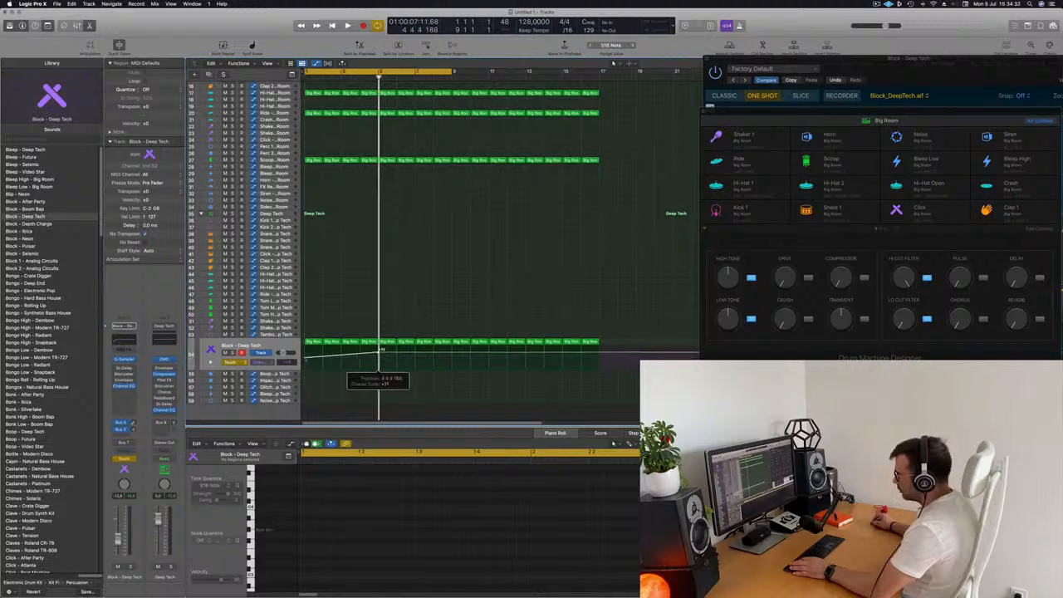
- Zoom in and lower the Coarse Tune automation point near bar 5, then play the section back
{"action": "key", "text": "space"}
{"action": "key", "text": "super+Right"}
{"action": "key", "text": "super+Right"}
{"action": "key", "text": "super+Right"}
{"action": "key", "text": "super+Right"}
{"action": "key", "text": "super+Right"}
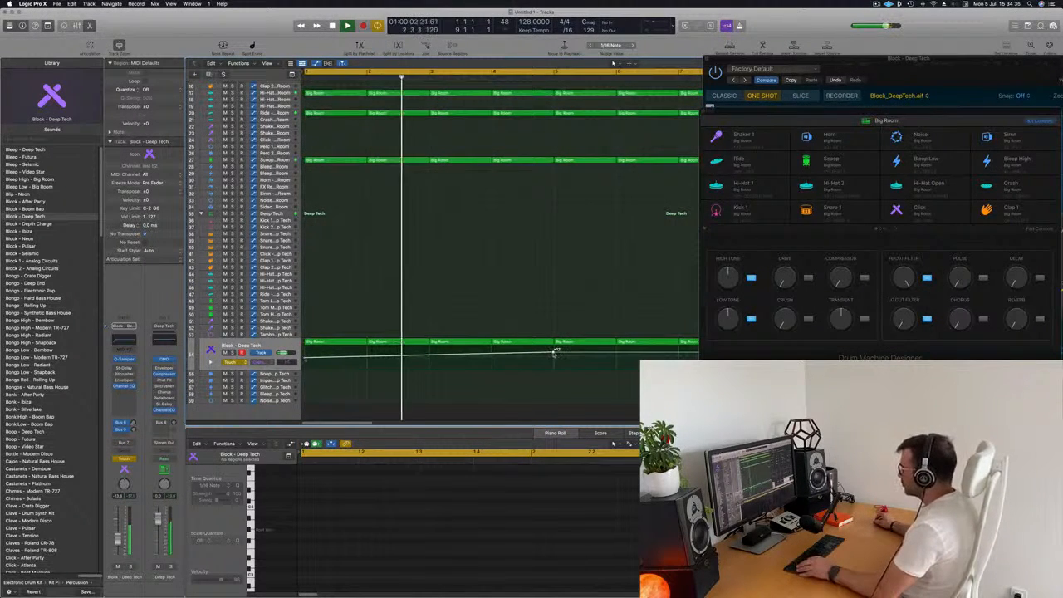
{"action": "left_click_drag", "start_coordinate": [556, 353], "coordinate": [556, 358]}
{"action": "key", "text": "super+Left"}
{"action": "key", "text": "super+Left"}
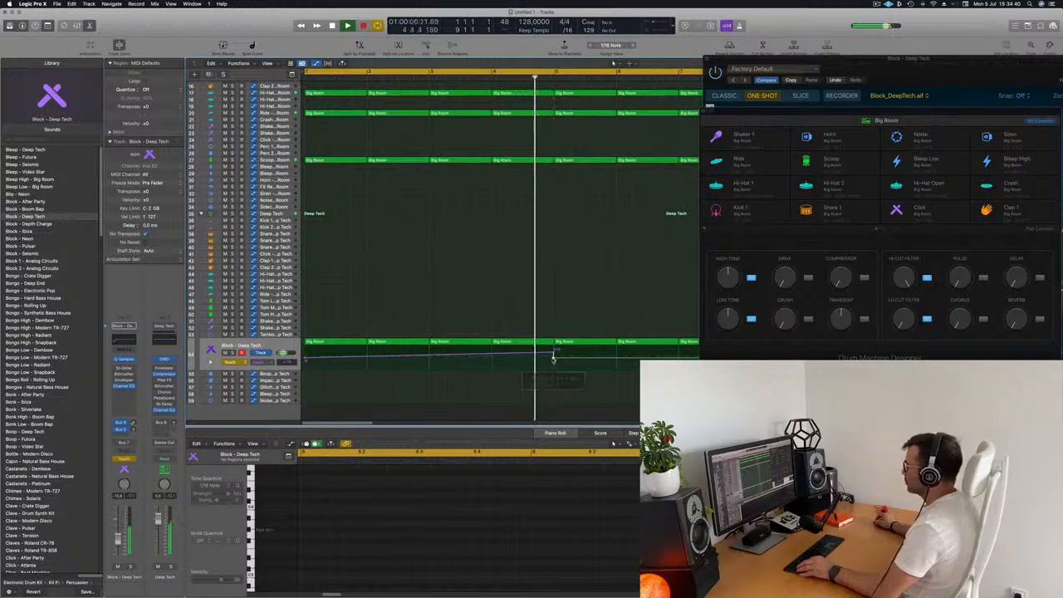
{"action": "key", "text": "space"}
{"action": "key", "text": "space"}
{"action": "scroll", "coordinate": [470, 357], "scroll_direction": "right", "scroll_amount": 1}
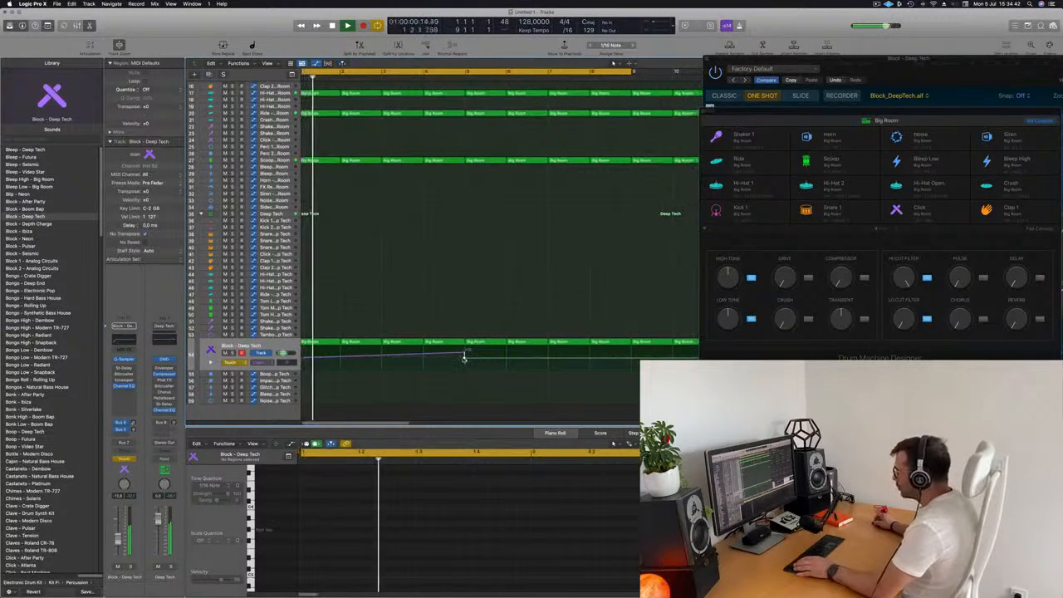
- Add a Coarse Tune automation point on the Block track's lane
{"action": "left_click", "coordinate": [465, 357]}
{"action": "key", "text": "super+Right"}
{"action": "key", "text": "super+Right"}
{"action": "key", "text": "super+Right"}
{"action": "key", "text": "super+Right"}
{"action": "key", "text": "super+Right"}
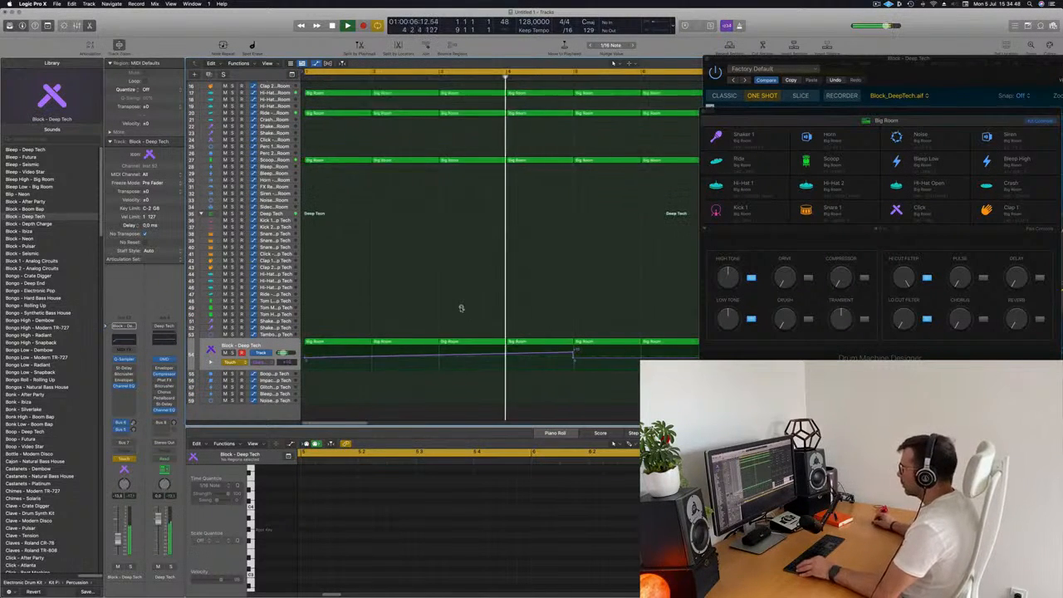
{"action": "key", "text": "super+Left"}
{"action": "key", "text": "super+Left"}
{"action": "key", "text": "super+Left"}
{"action": "key", "text": "super+Left"}
{"action": "key", "text": "super+Left"}
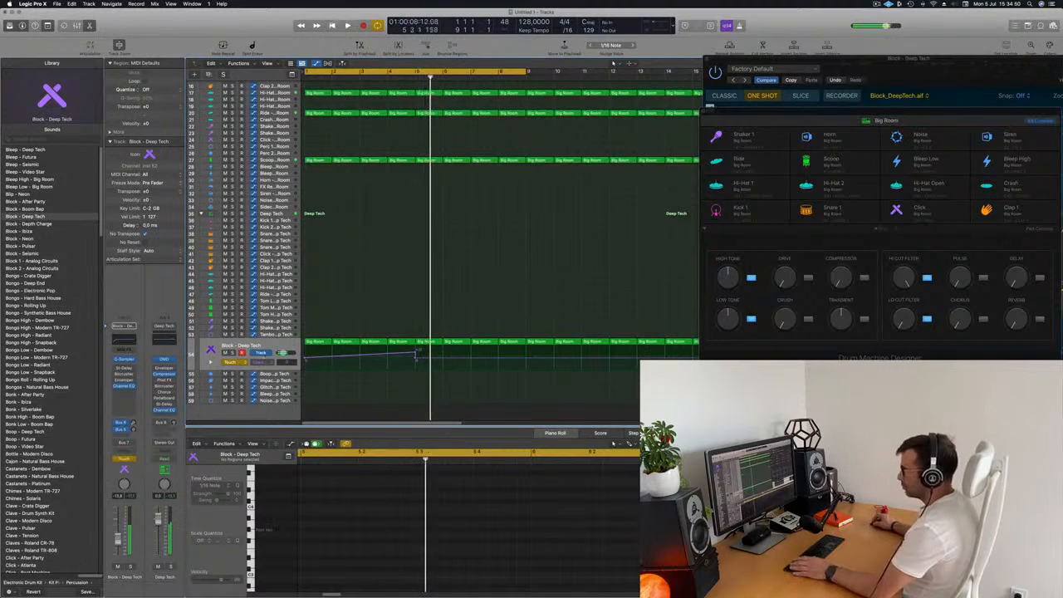
- Switch the Block track's automation mode to Read and play back the riser
{"action": "left_click", "coordinate": [238, 363]}
{"action": "left_click", "coordinate": [427, 305]}
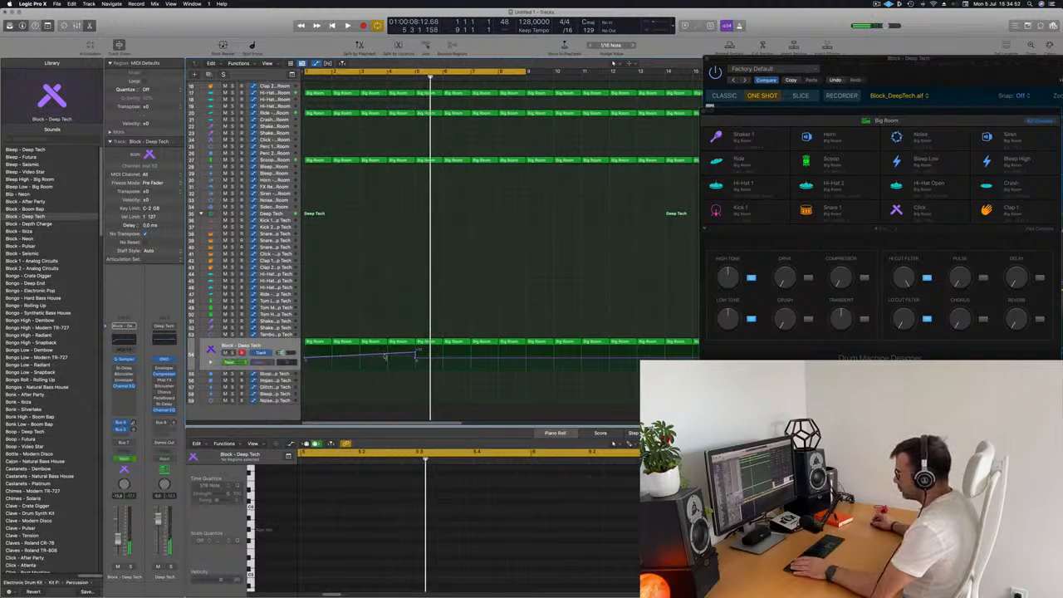
{"action": "left_click", "coordinate": [266, 363]}
{"action": "left_click", "coordinate": [435, 286]}
{"action": "key", "text": "space"}
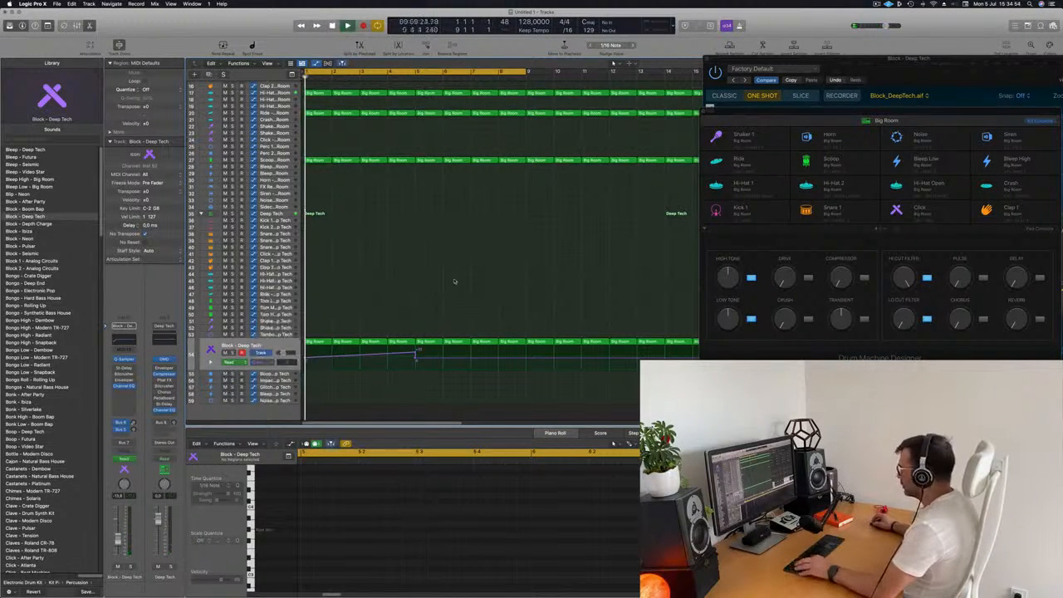
- Reopen the Block track's Quick Sampler and adjust its pitch Env Depth
{"action": "key", "text": "super+Left"}
{"action": "key", "text": "super+Left"}
{"action": "key", "text": "super+Left"}
{"action": "left_click_drag", "start_coordinate": [883, 82], "coordinate": [862, 86]}
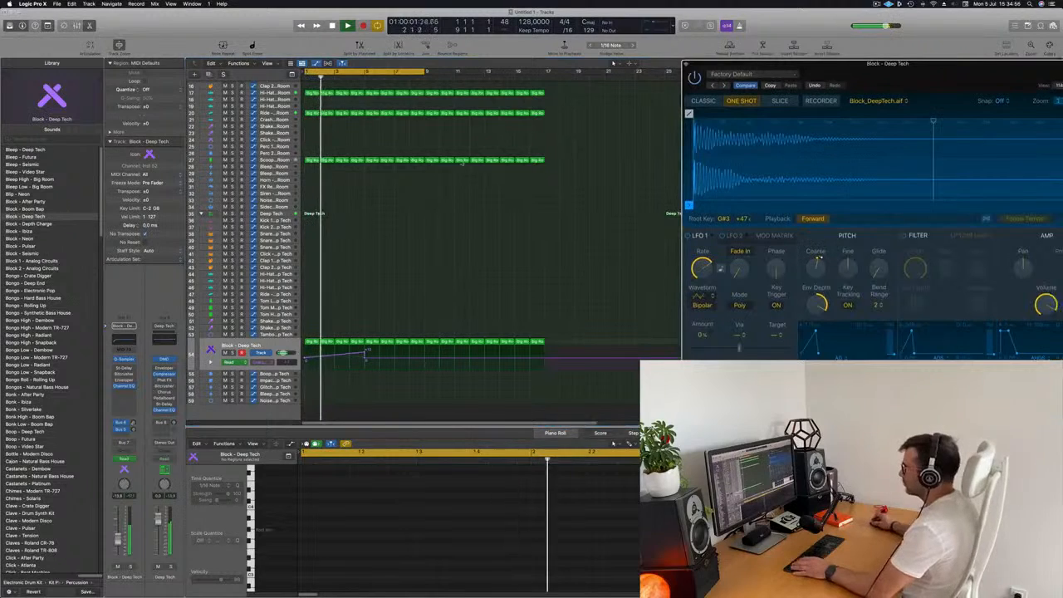
{"action": "left_click", "coordinate": [125, 359]}
{"action": "left_click", "coordinate": [125, 359]}
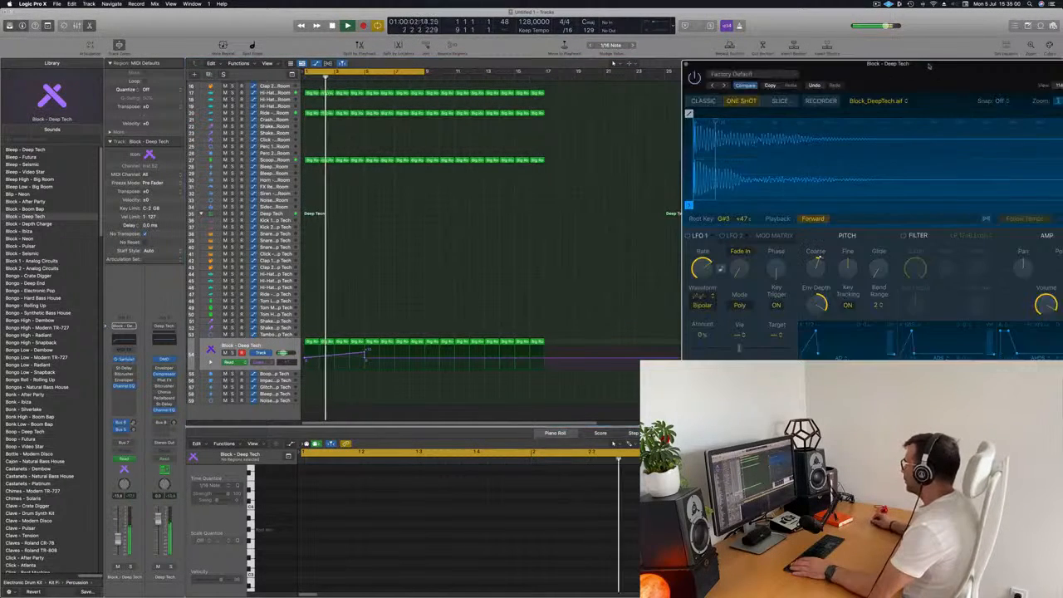
{"action": "left_click_drag", "start_coordinate": [924, 64], "coordinate": [662, 109]}
{"action": "mouse_move", "coordinate": [555, 352]}
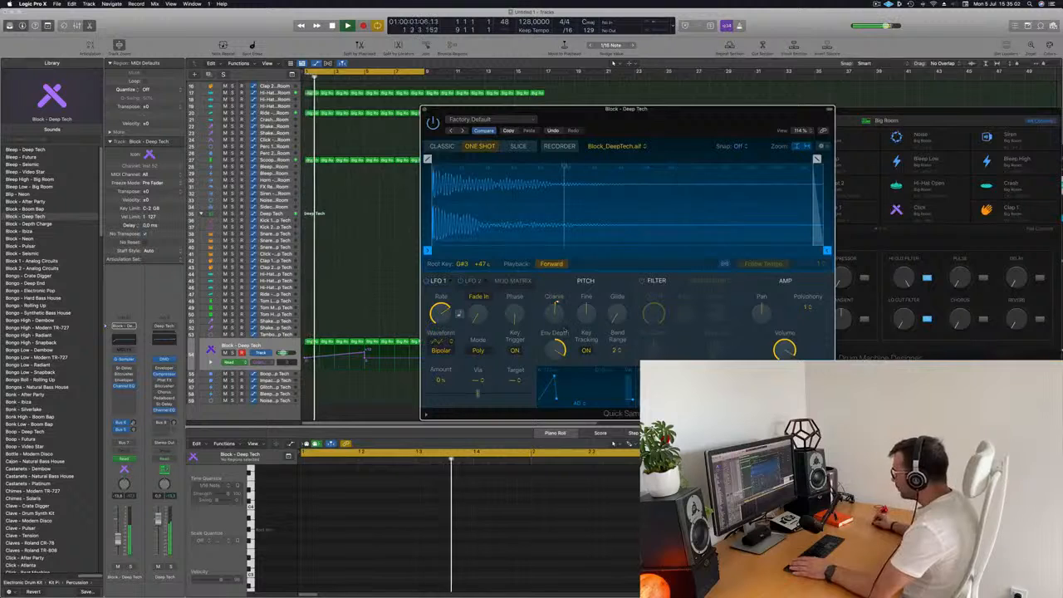
{"action": "left_click_drag", "start_coordinate": [555, 351], "coordinate": [555, 348]}
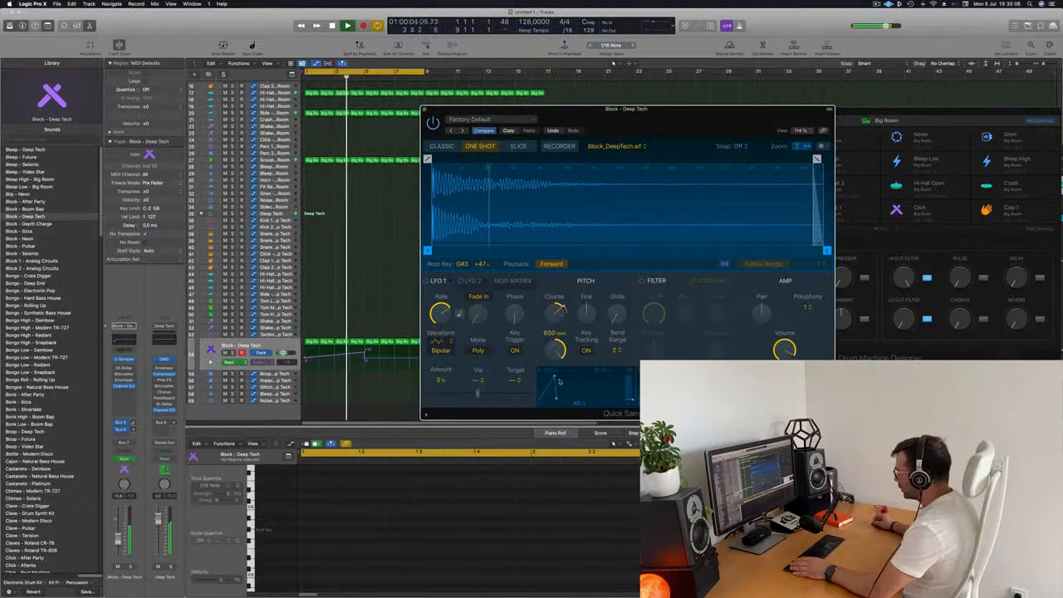
{"action": "left_click_drag", "start_coordinate": [551, 349], "coordinate": [563, 352]}
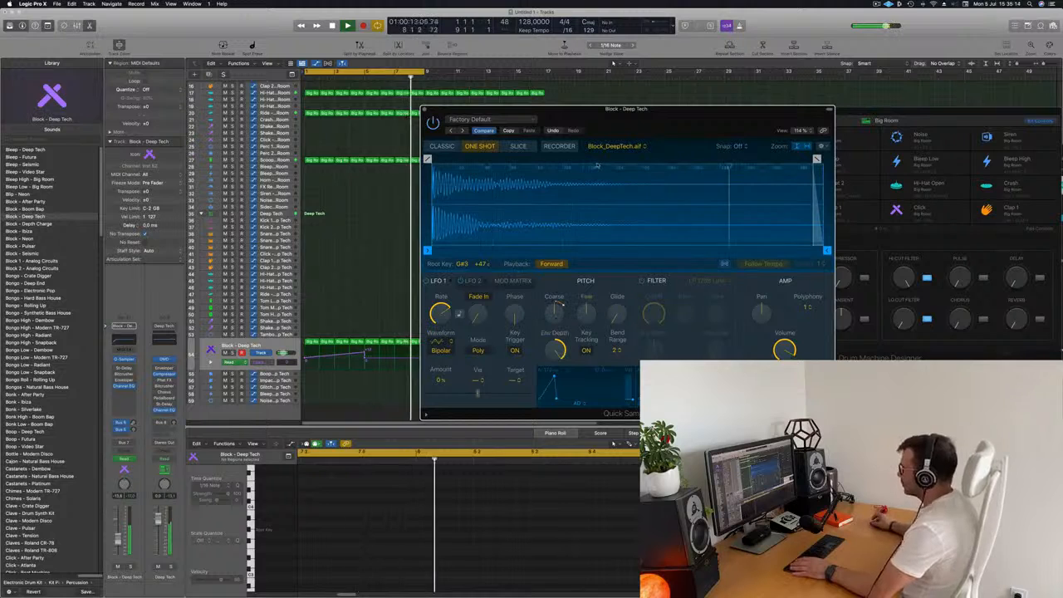
- Raise the Coarse Tune automation end point on the Block track to +24
{"action": "left_click_drag", "start_coordinate": [616, 117], "coordinate": [927, 88]}
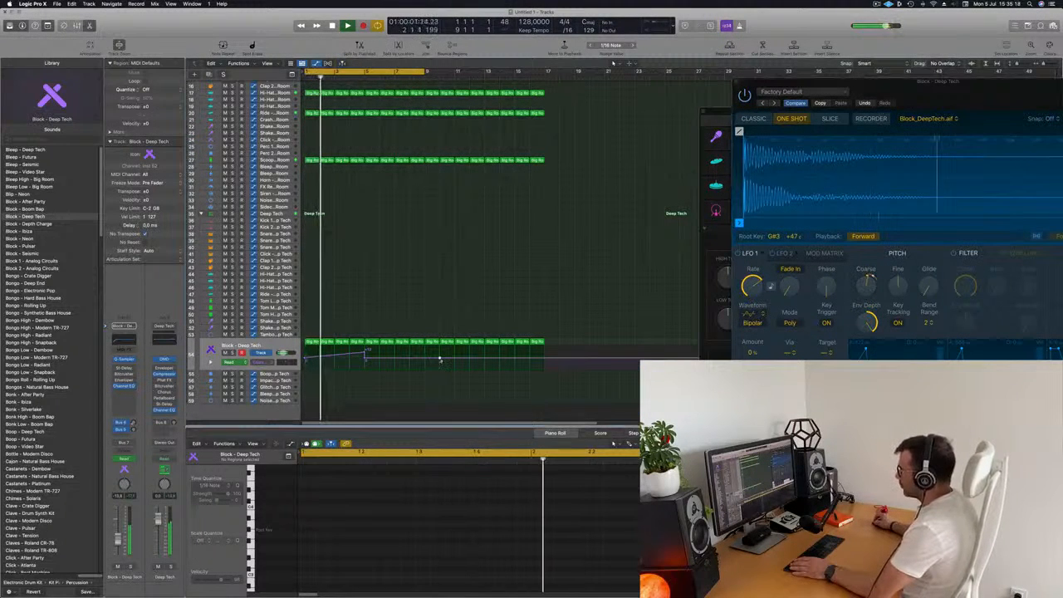
{"action": "left_click_drag", "start_coordinate": [441, 360], "coordinate": [445, 348]}
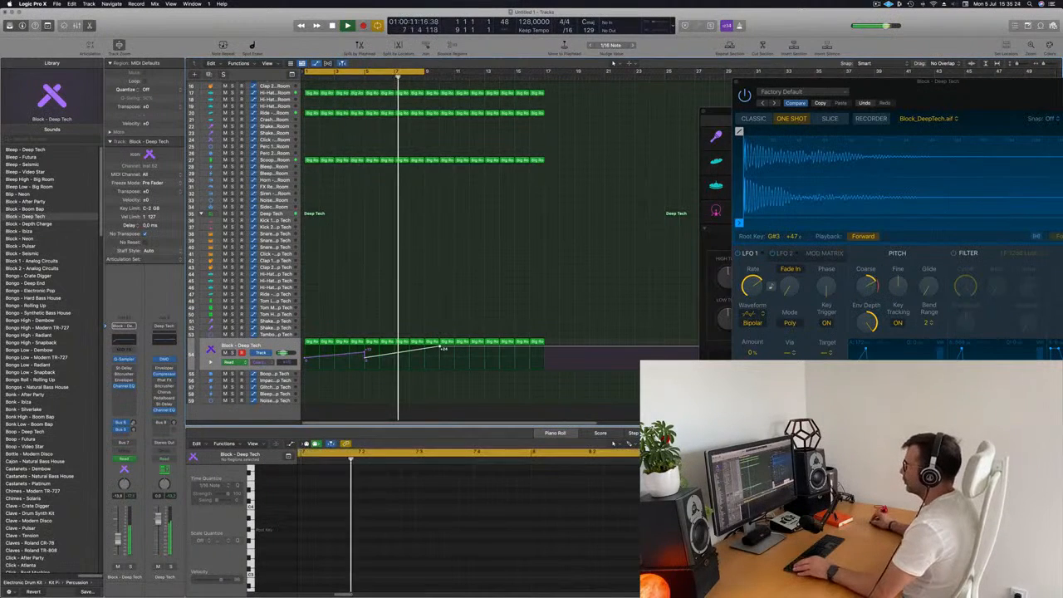
{"action": "scroll", "coordinate": [393, 237], "scroll_direction": "down", "scroll_amount": 5}
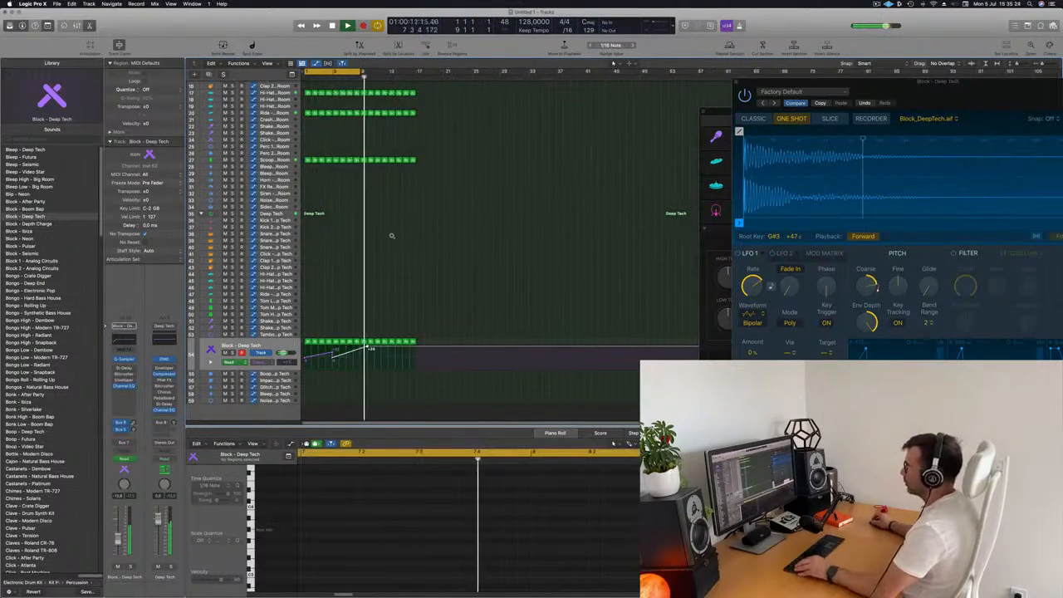
{"action": "scroll", "coordinate": [391, 235], "scroll_direction": "up", "scroll_amount": 4}
{"action": "left_click_drag", "start_coordinate": [861, 86], "coordinate": [796, 95]}
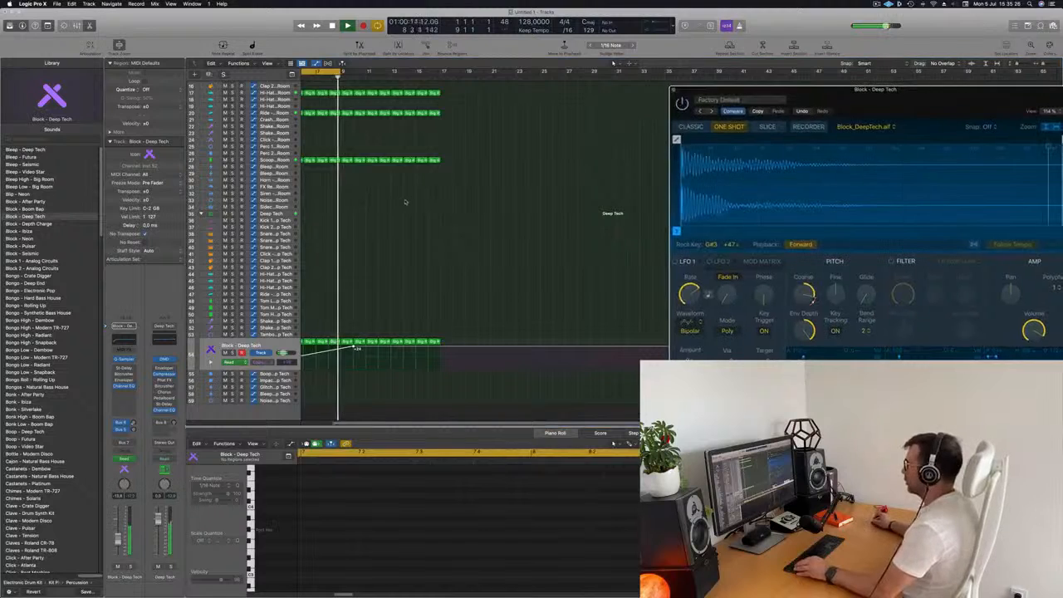
{"action": "scroll", "coordinate": [443, 241], "scroll_direction": "up", "scroll_amount": 2}
{"action": "scroll", "coordinate": [442, 241], "scroll_direction": "left", "scroll_amount": 1}
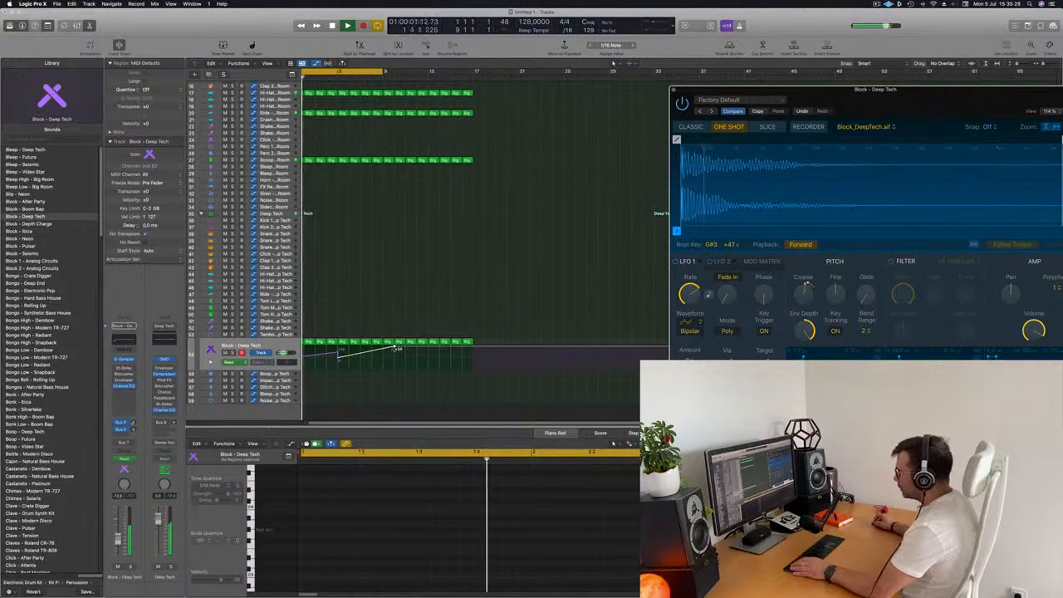
{"action": "left_click_drag", "start_coordinate": [397, 349], "coordinate": [395, 350]}
{"action": "scroll", "coordinate": [388, 322], "scroll_direction": "down", "scroll_amount": 2}
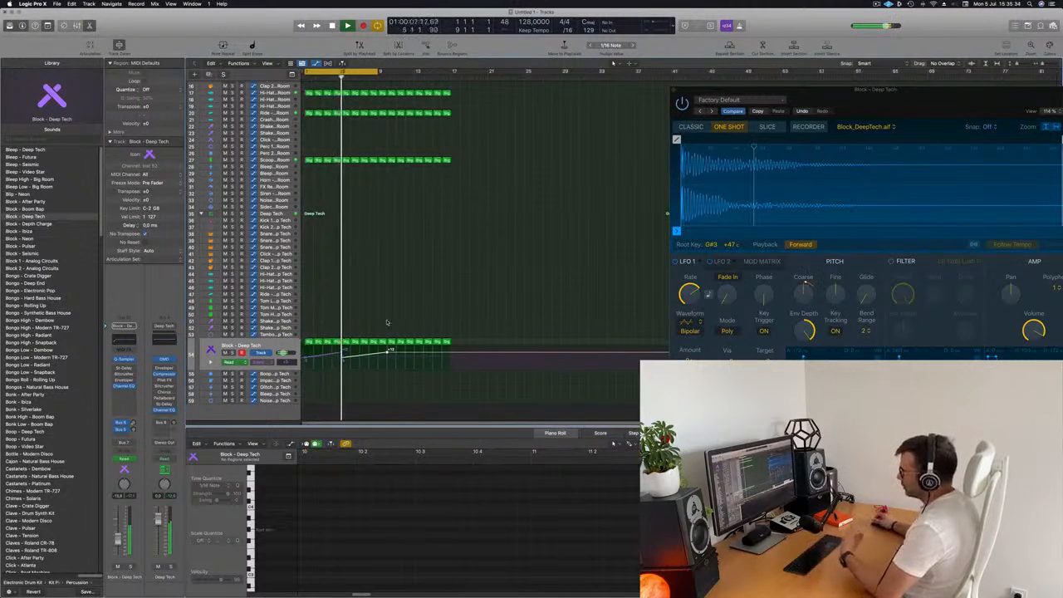
{"action": "left_click_drag", "start_coordinate": [947, 108], "coordinate": [844, 72]}
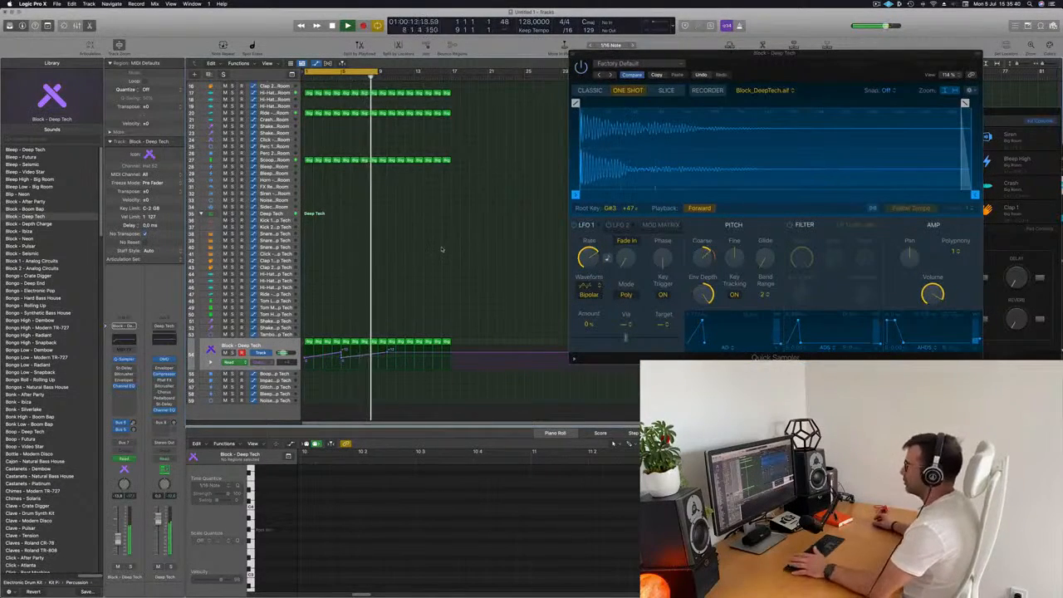
{"action": "scroll", "coordinate": [314, 106], "scroll_direction": "up", "scroll_amount": 5}
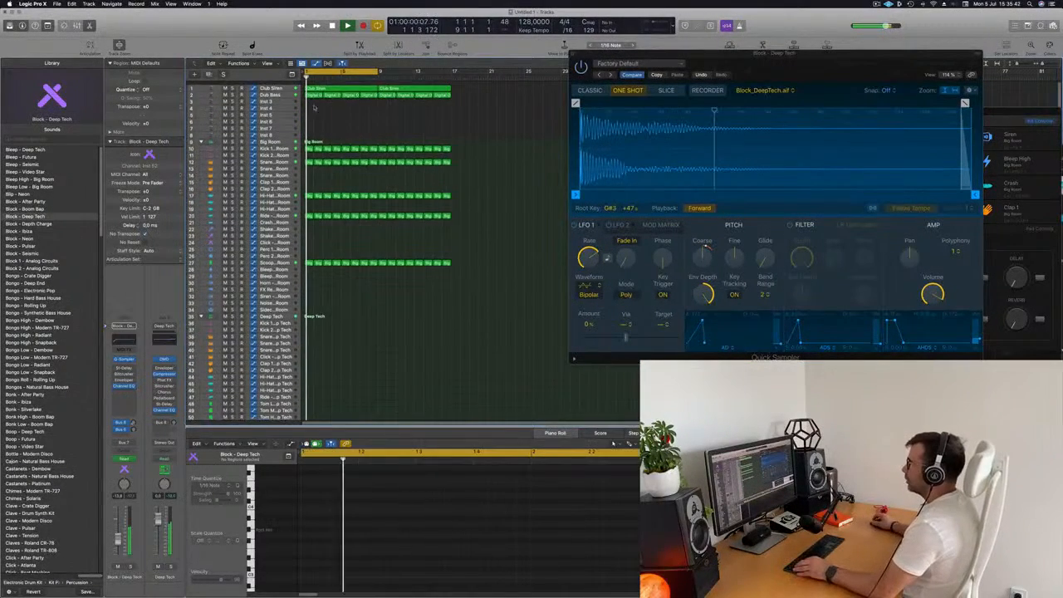
- Copy a Big Room kick region onto the Inst 3 track and delete two of its four notes
{"action": "left_click", "coordinate": [287, 90]}
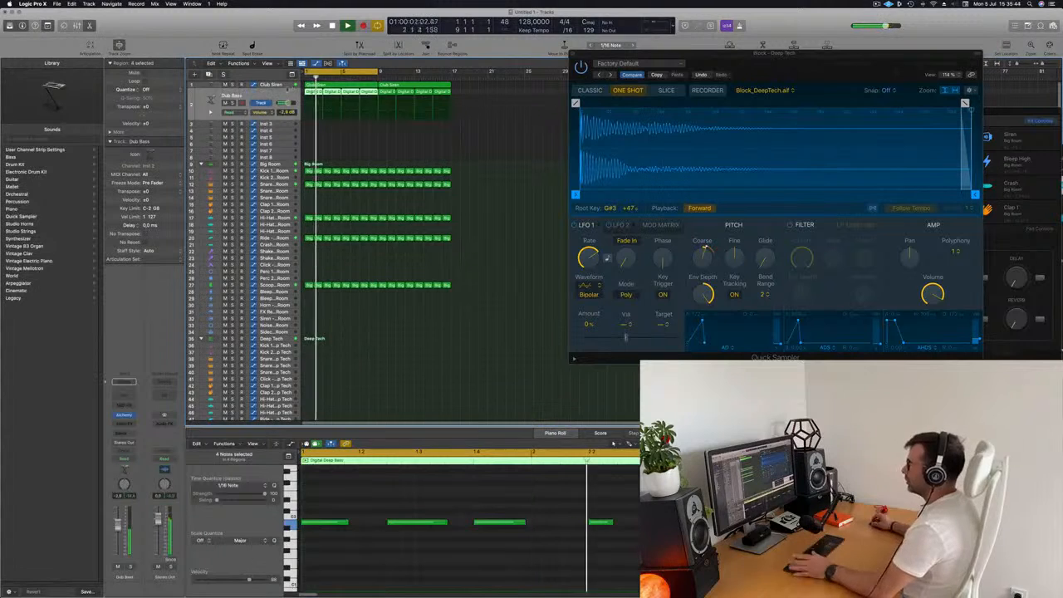
{"action": "left_click", "coordinate": [278, 124]}
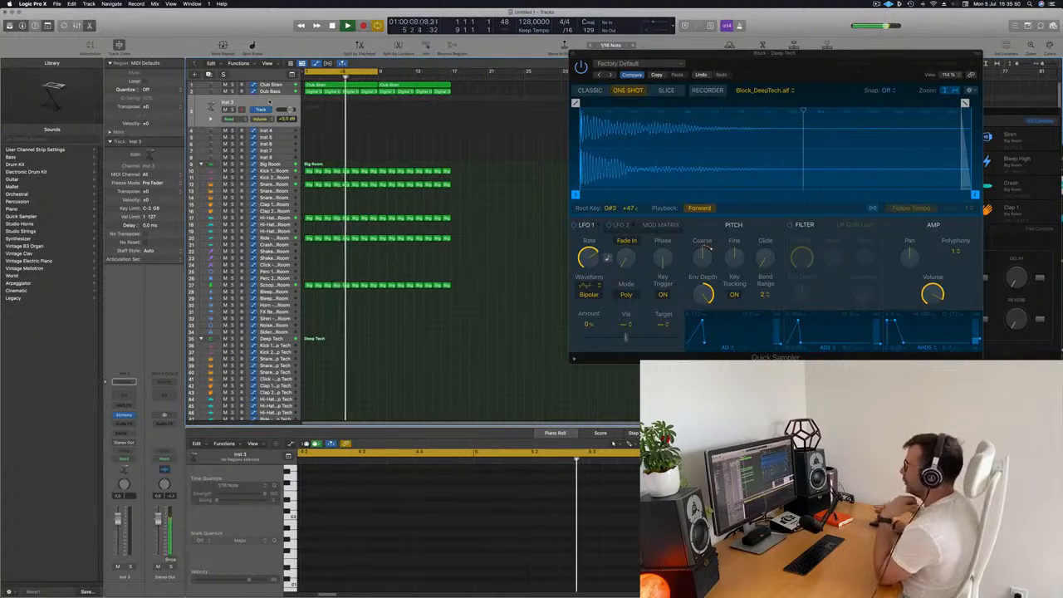
{"action": "scroll", "coordinate": [291, 133], "scroll_direction": "down", "scroll_amount": 1}
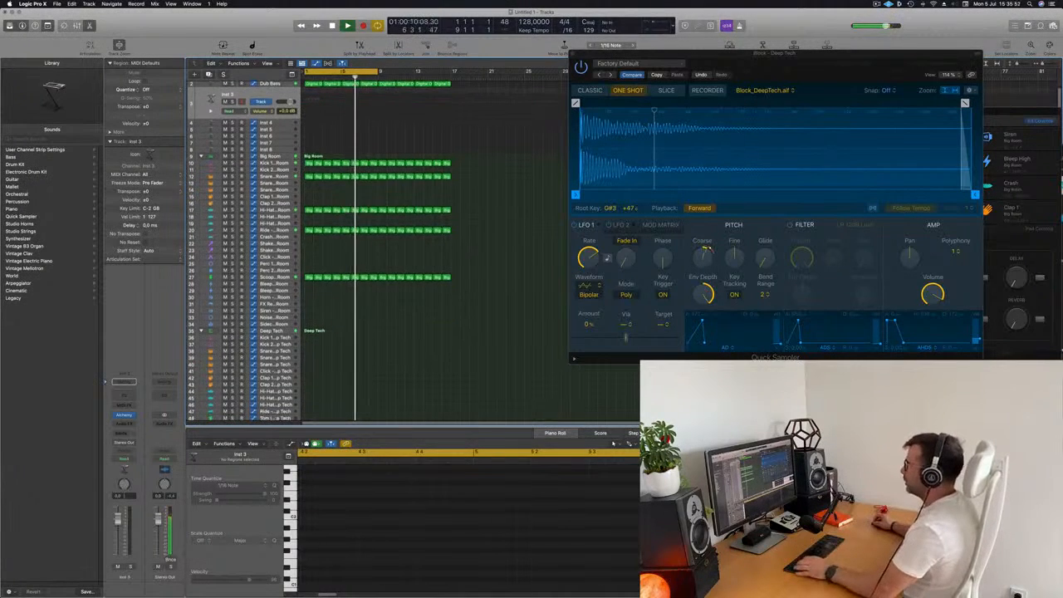
{"action": "left_click", "coordinate": [308, 163]}
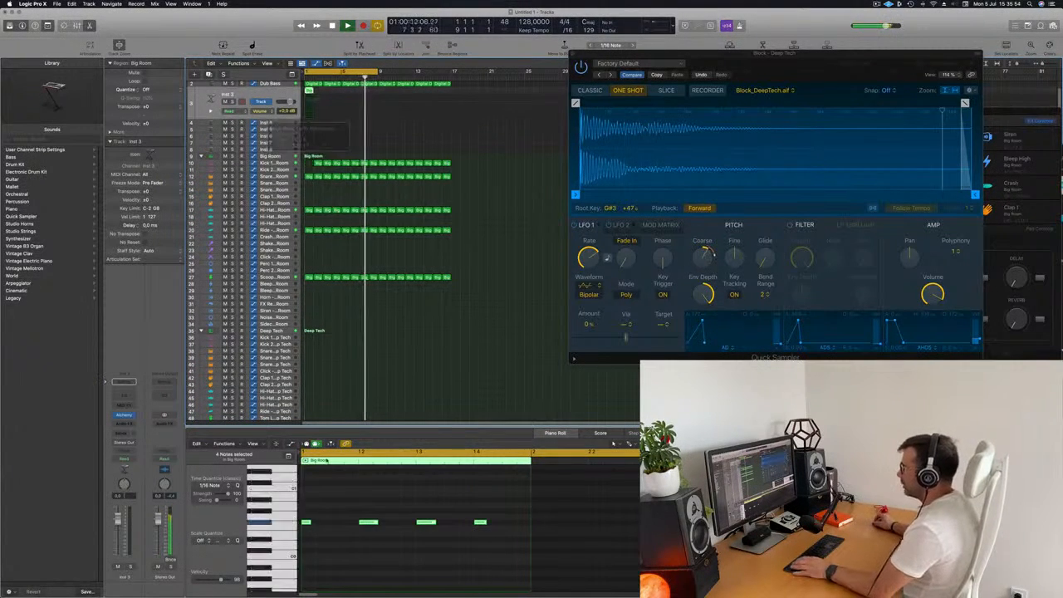
{"action": "left_click_drag", "start_coordinate": [344, 499], "coordinate": [371, 538]}
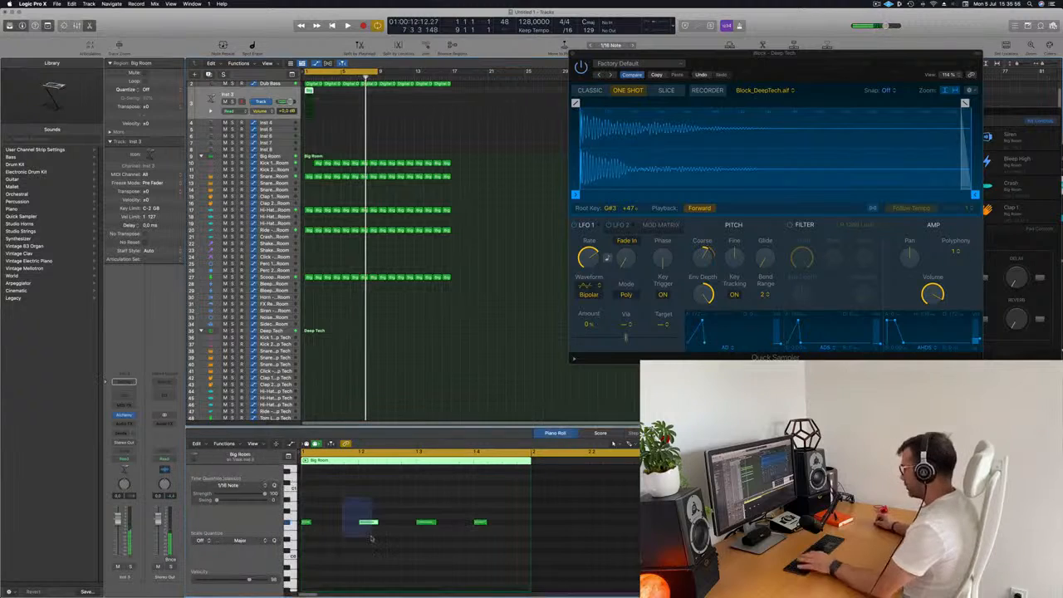
{"action": "key", "text": "Delete"}
{"action": "left_click_drag", "start_coordinate": [515, 524], "coordinate": [336, 527]}
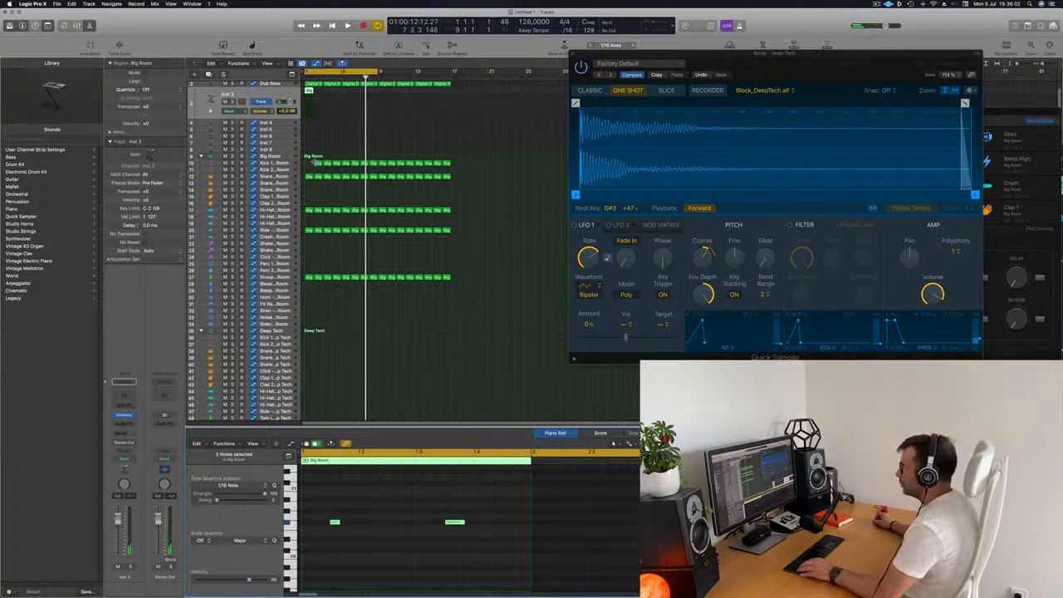
{"action": "left_click_drag", "start_coordinate": [314, 163], "coordinate": [311, 168]}
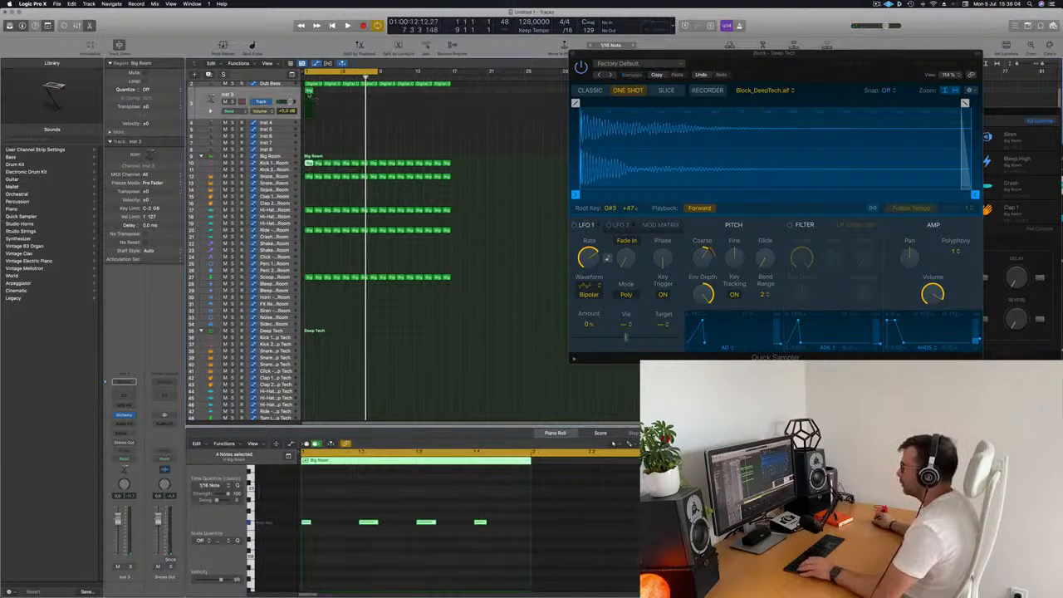
{"action": "left_click", "coordinate": [310, 91]}
{"action": "left_click_drag", "start_coordinate": [318, 507], "coordinate": [553, 573]}
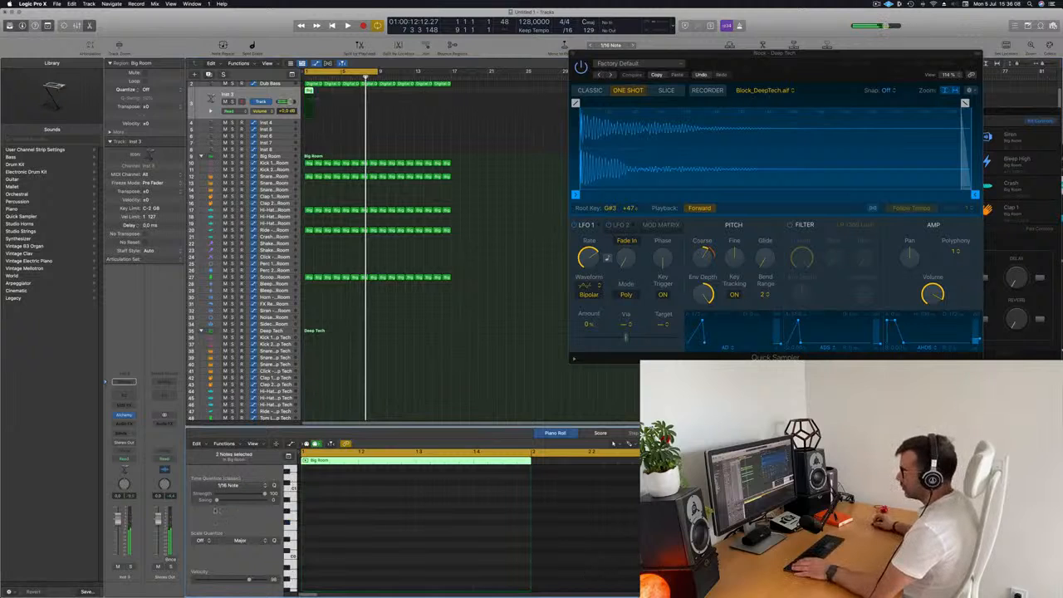
- Open Alchemy on the Inst 3 track and load a preset from the Brass category
{"action": "left_click", "coordinate": [123, 416]}
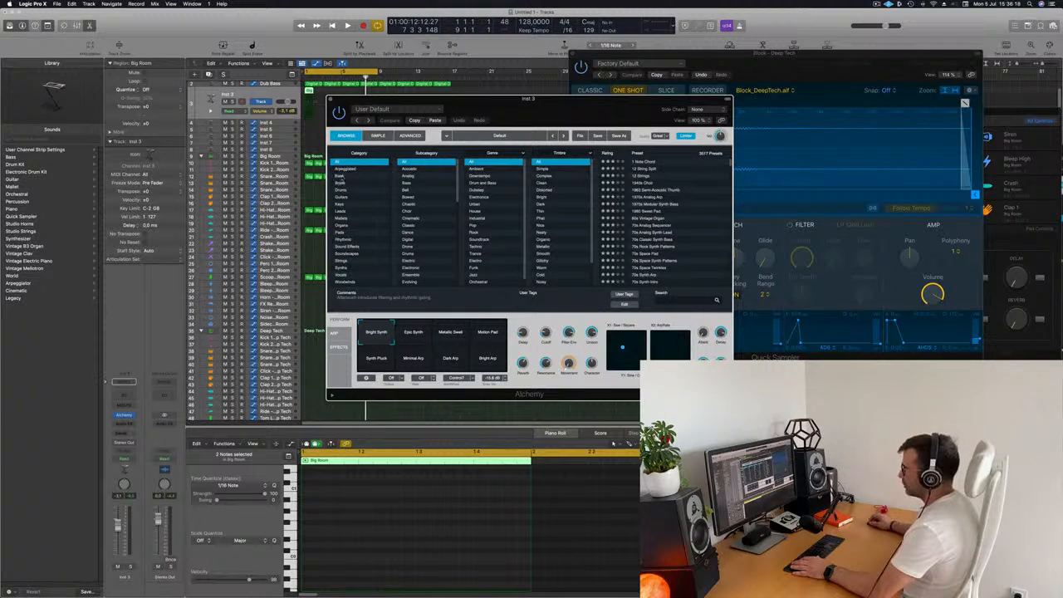
{"action": "left_click", "coordinate": [341, 183]}
{"action": "left_click_drag", "start_coordinate": [500, 111], "coordinate": [684, 98]}
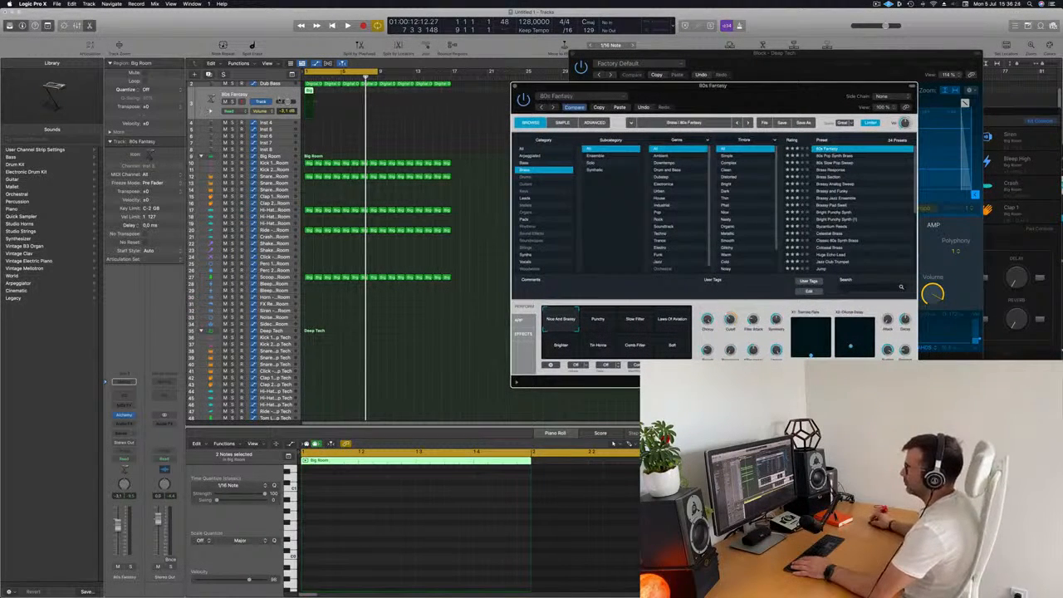
{"action": "key", "text": "space"}
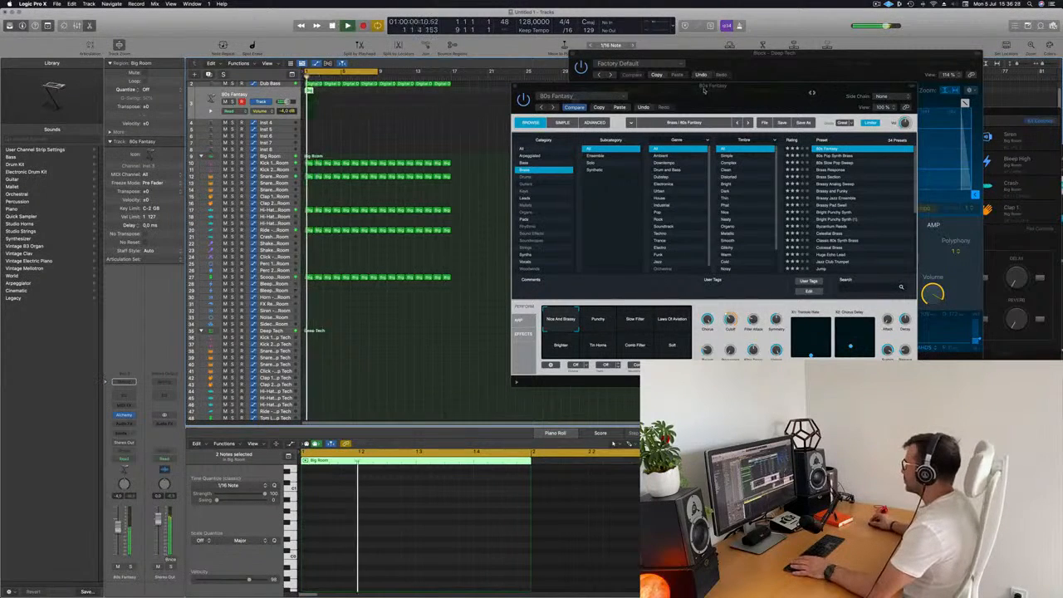
{"action": "left_click_drag", "start_coordinate": [665, 85], "coordinate": [557, 80]}
- Open the Inst 3 region and lengthen its two remaining notes with the Pencil tool
{"action": "double_click", "coordinate": [309, 91]}
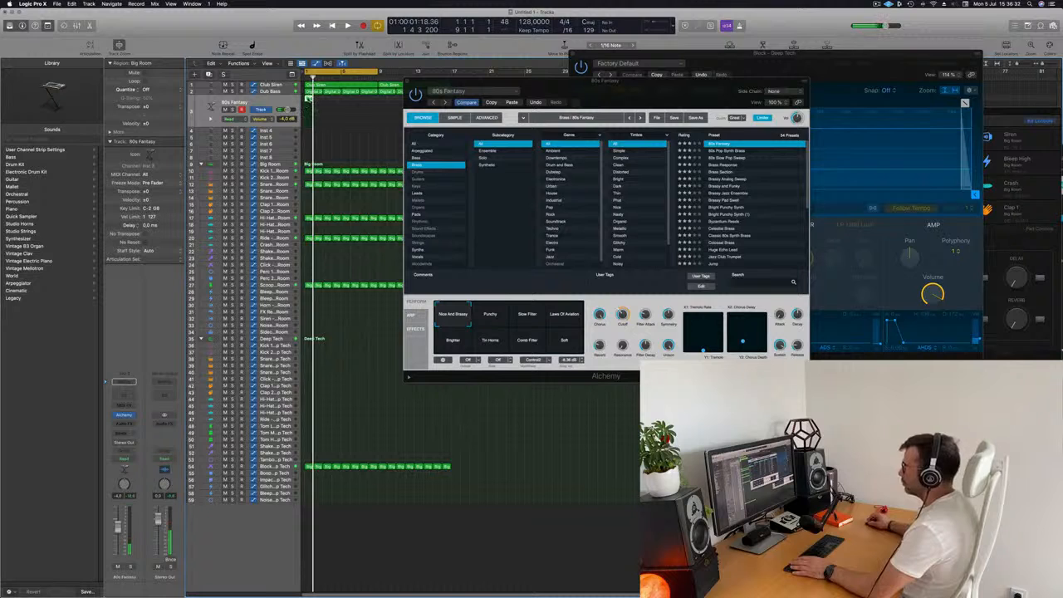
{"action": "key", "text": "p"}
{"action": "left_click_drag", "start_coordinate": [323, 510], "coordinate": [521, 563]}
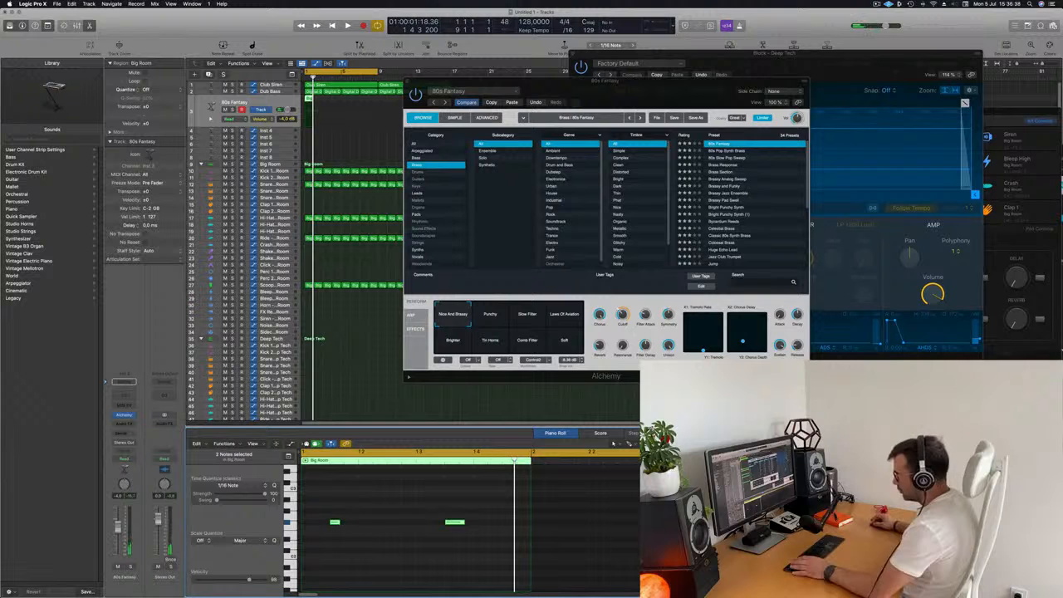
{"action": "left_click_drag", "start_coordinate": [340, 522], "coordinate": [367, 522]}
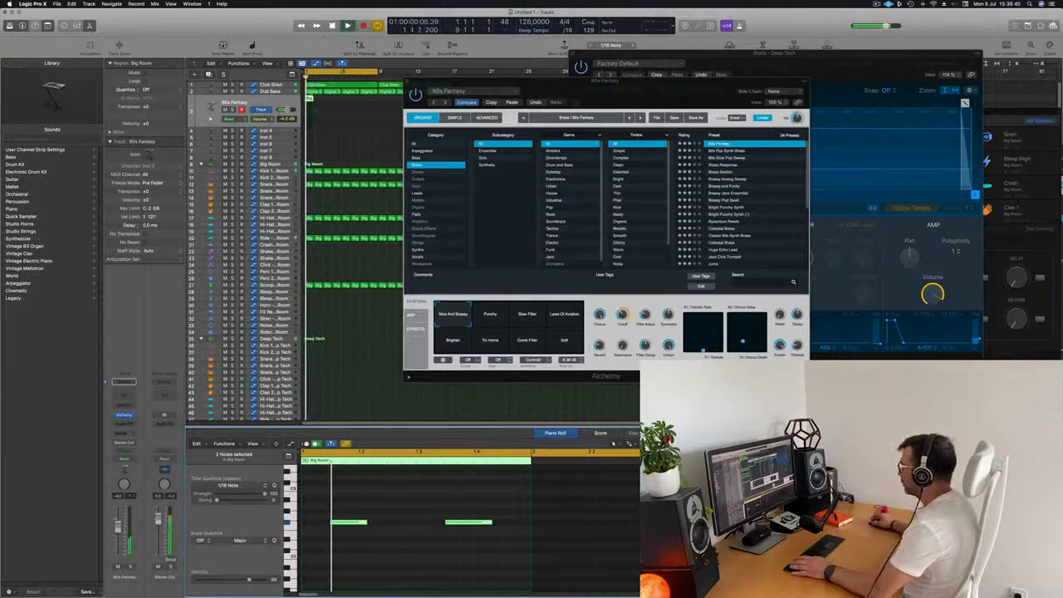
- Switch Alchemy to the 80s Pop Synth Brass preset
{"action": "left_click", "coordinate": [720, 146]}
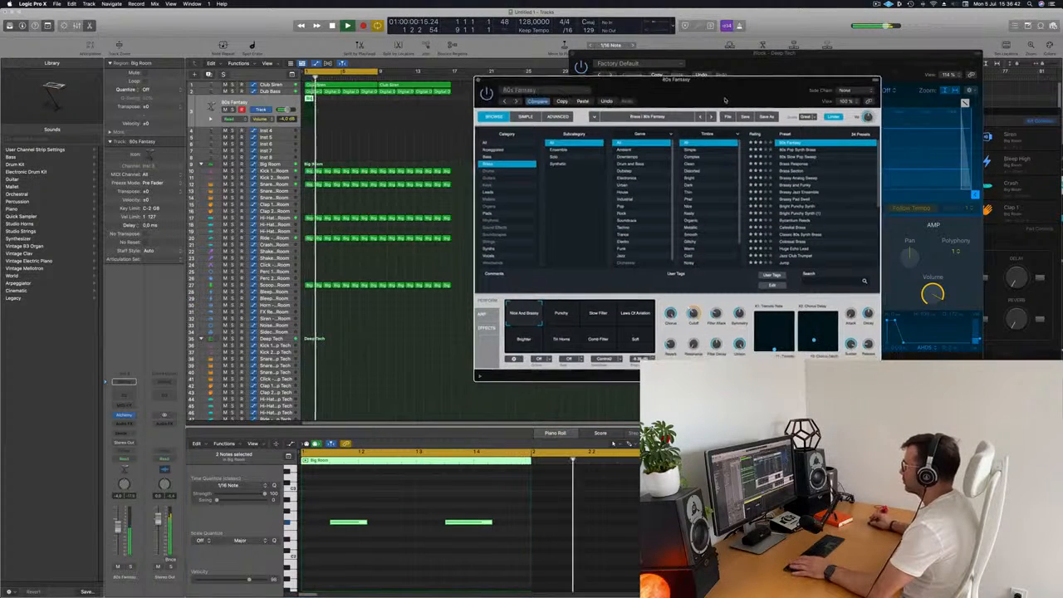
{"action": "key", "text": "Down"}
{"action": "left_click_drag", "start_coordinate": [680, 105], "coordinate": [705, 103]}
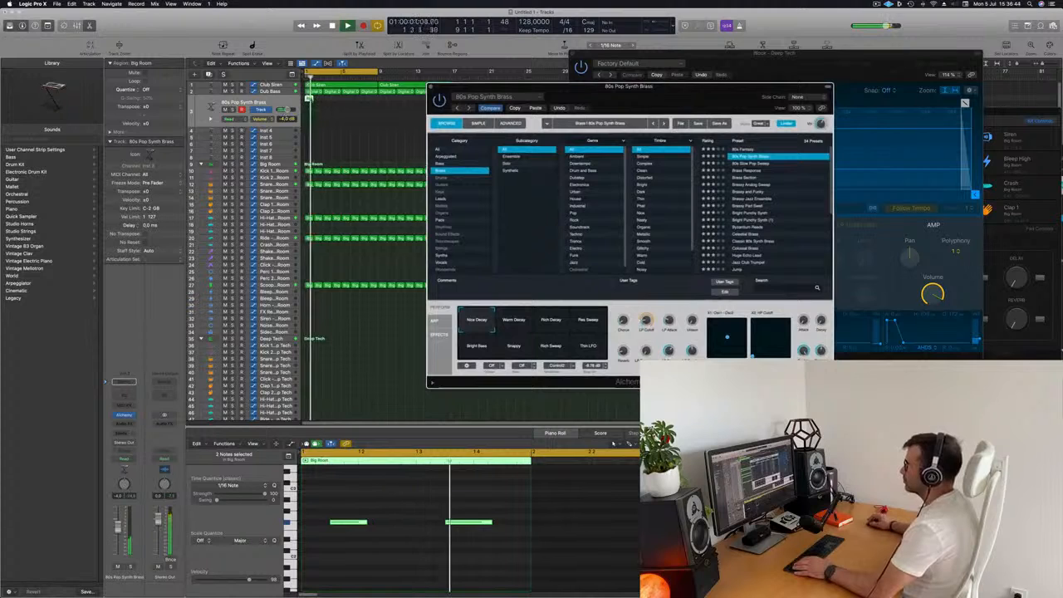
- Repeat the brass region on the Inst 3 track three times
{"action": "left_click", "coordinate": [294, 102]}
{"action": "key", "text": "super+r"}
{"action": "key", "text": "super+r"}
{"action": "key", "text": "super+r"}
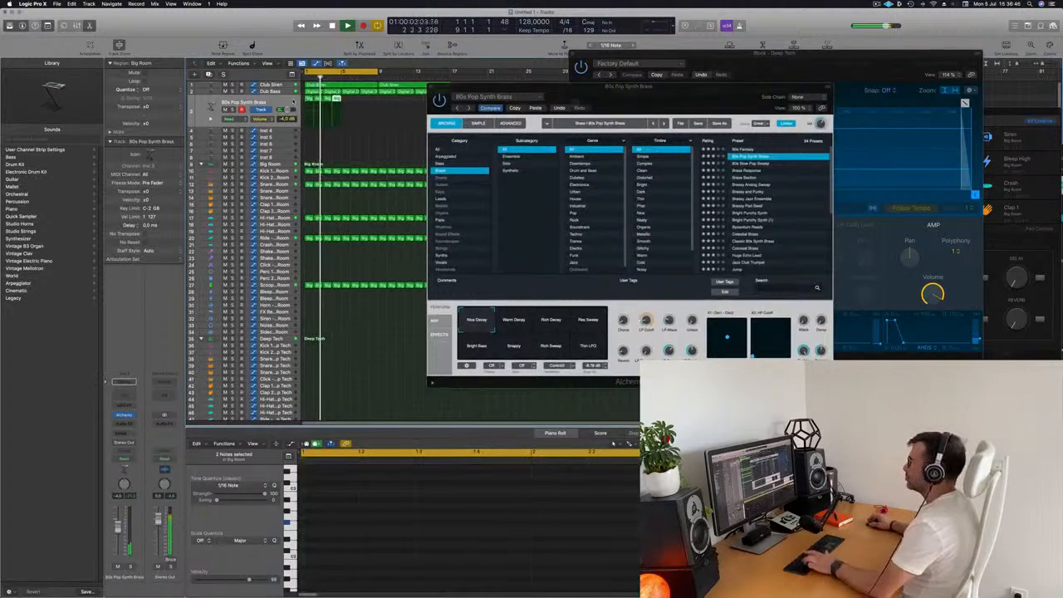
- Audition the brass part, adjust its channel volume slightly, and close the Alchemy window
{"action": "left_click_drag", "start_coordinate": [615, 100], "coordinate": [507, 165]}
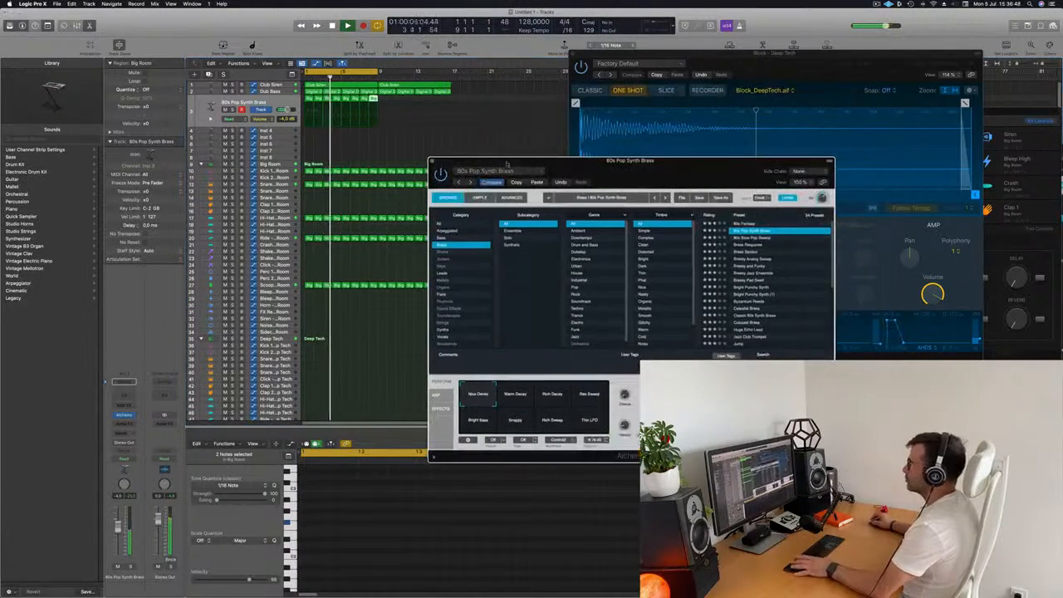
{"action": "key", "text": "space"}
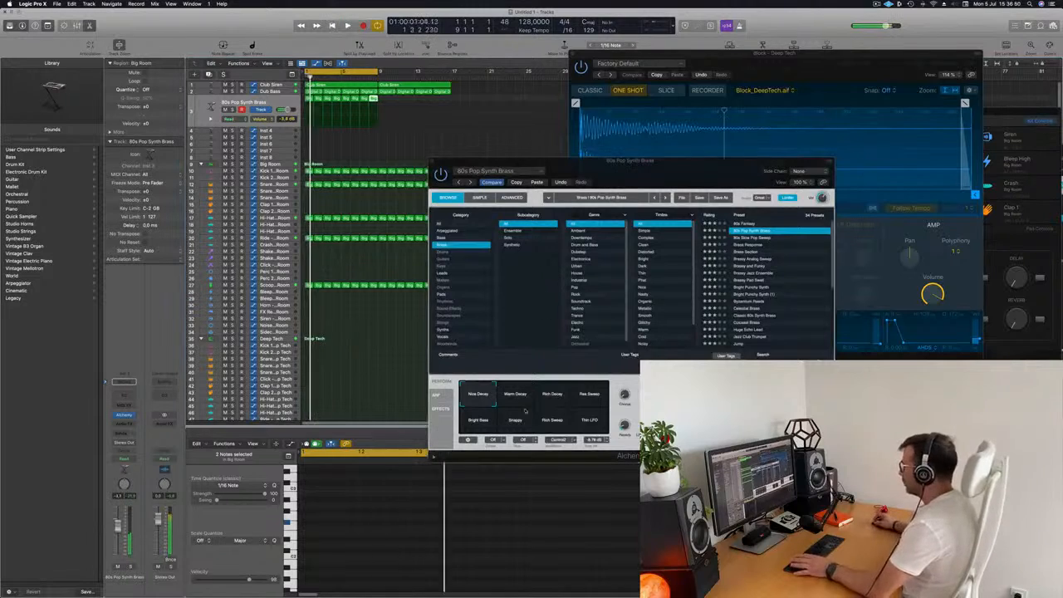
{"action": "left_click", "coordinate": [573, 162]}
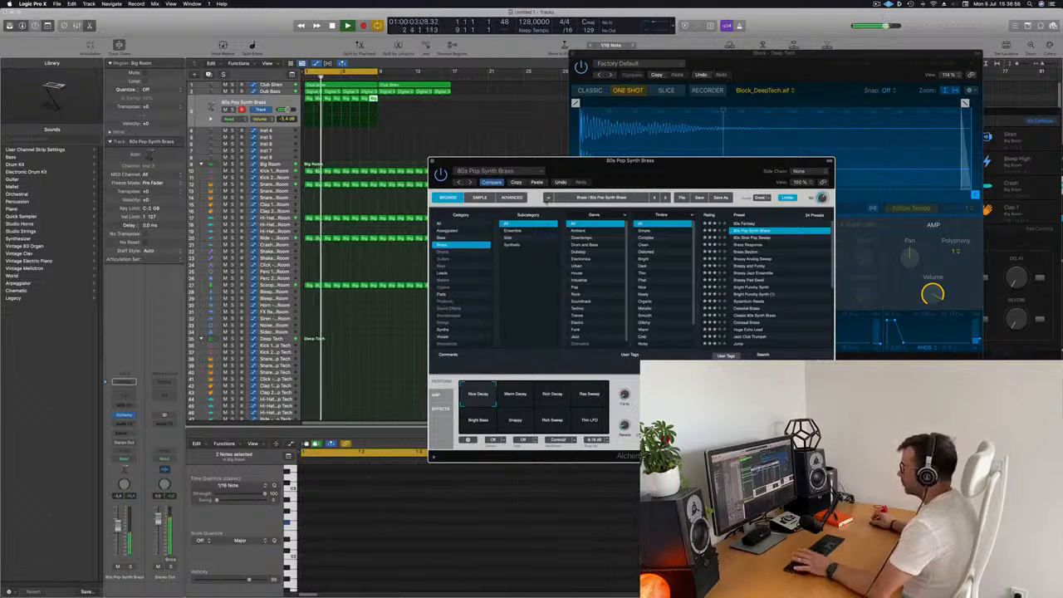
{"action": "left_click_drag", "start_coordinate": [573, 162], "coordinate": [537, 127]}
{"action": "left_click_drag", "start_coordinate": [118, 526], "coordinate": [121, 525]}
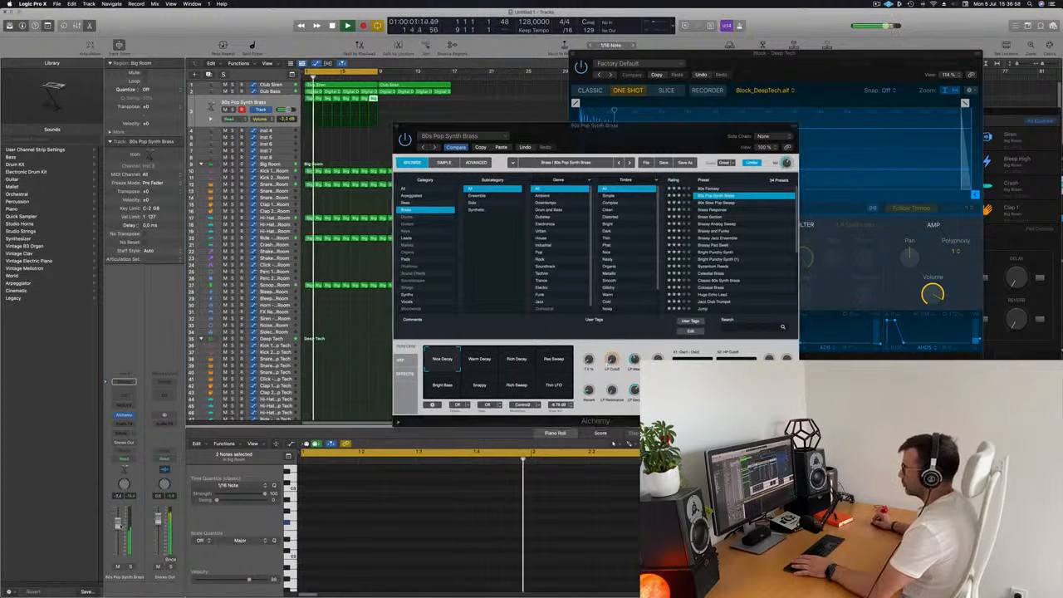
{"action": "left_click", "coordinate": [633, 373]}
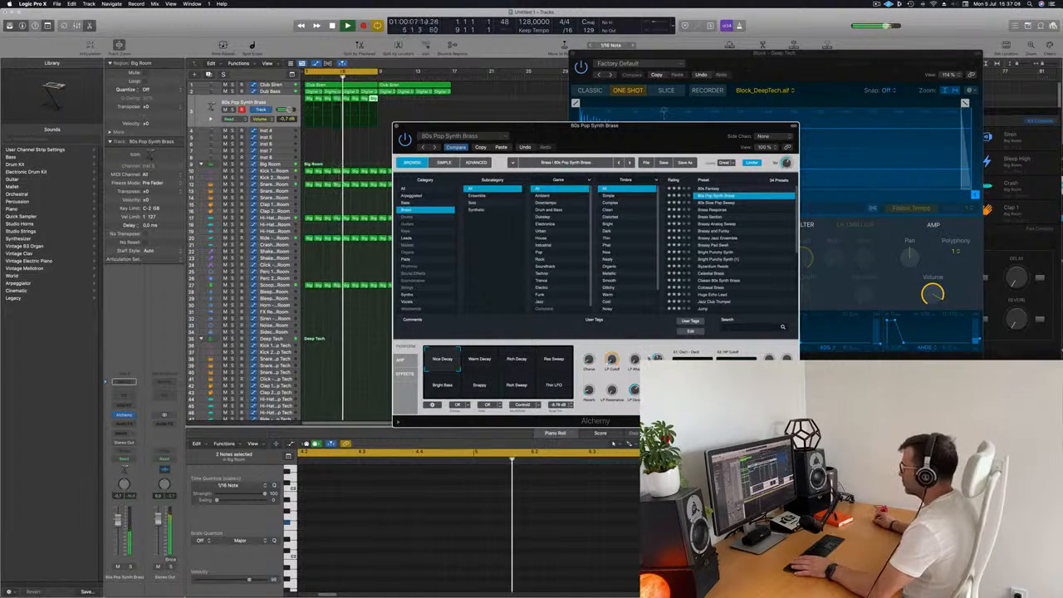
{"action": "left_click_drag", "start_coordinate": [659, 126], "coordinate": [715, 71]}
{"action": "key", "text": "space"}
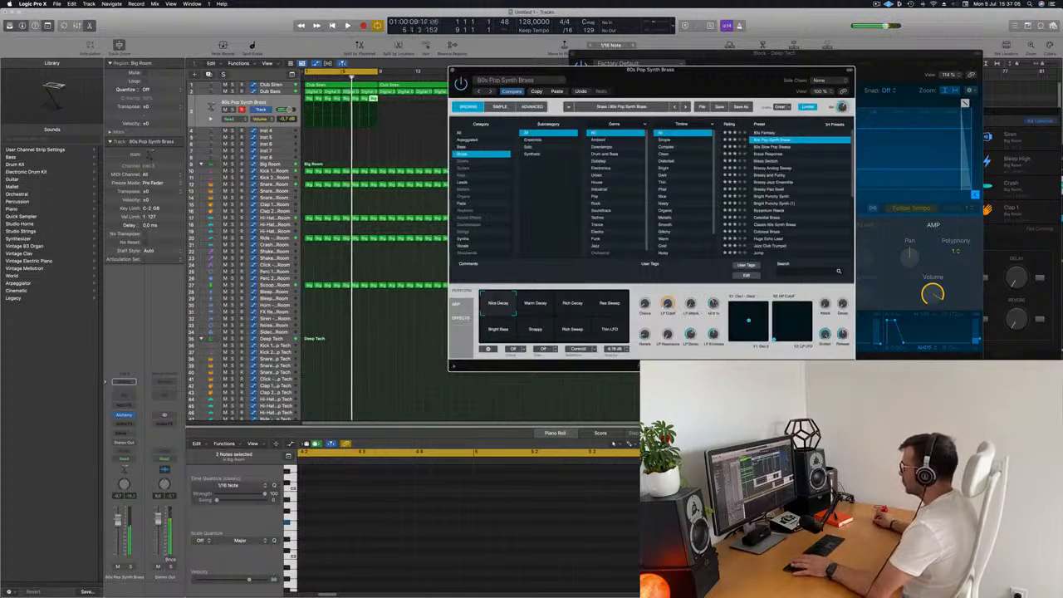
{"action": "key", "text": "space"}
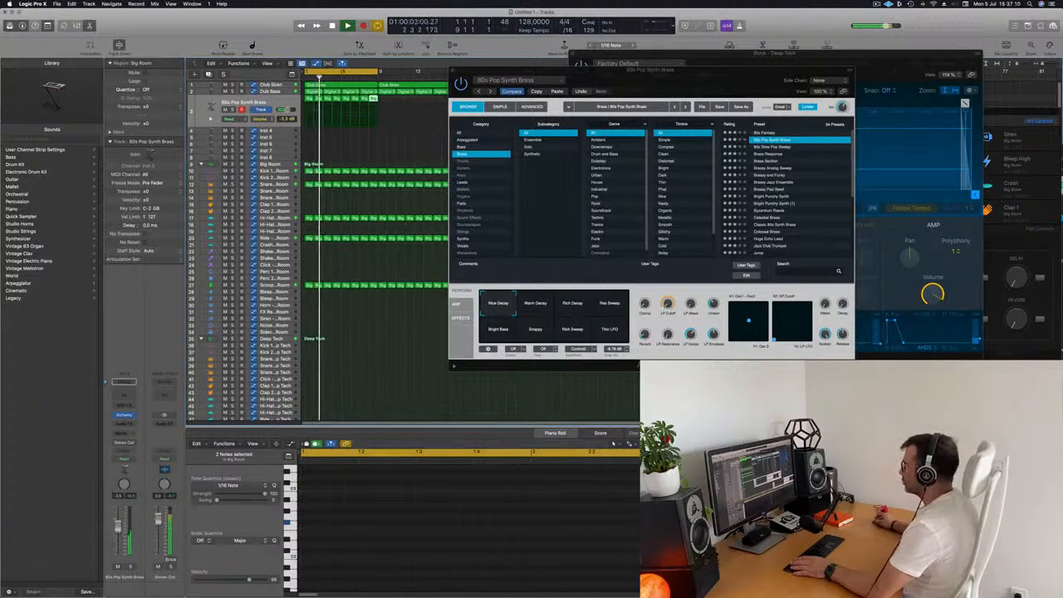
{"action": "left_click_drag", "start_coordinate": [487, 79], "coordinate": [484, 100]}
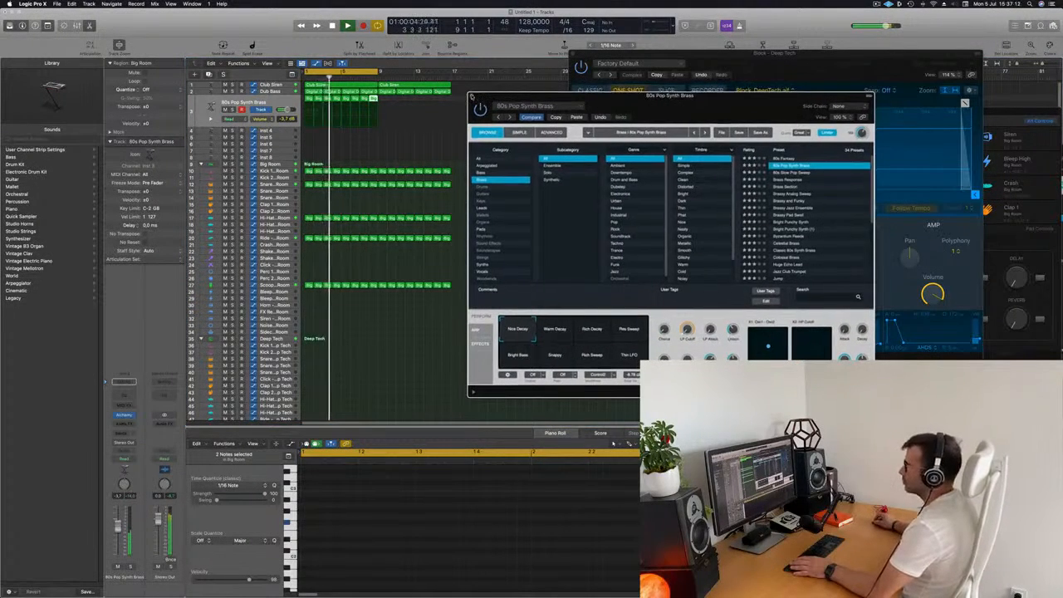
{"action": "left_click", "coordinate": [472, 96]}
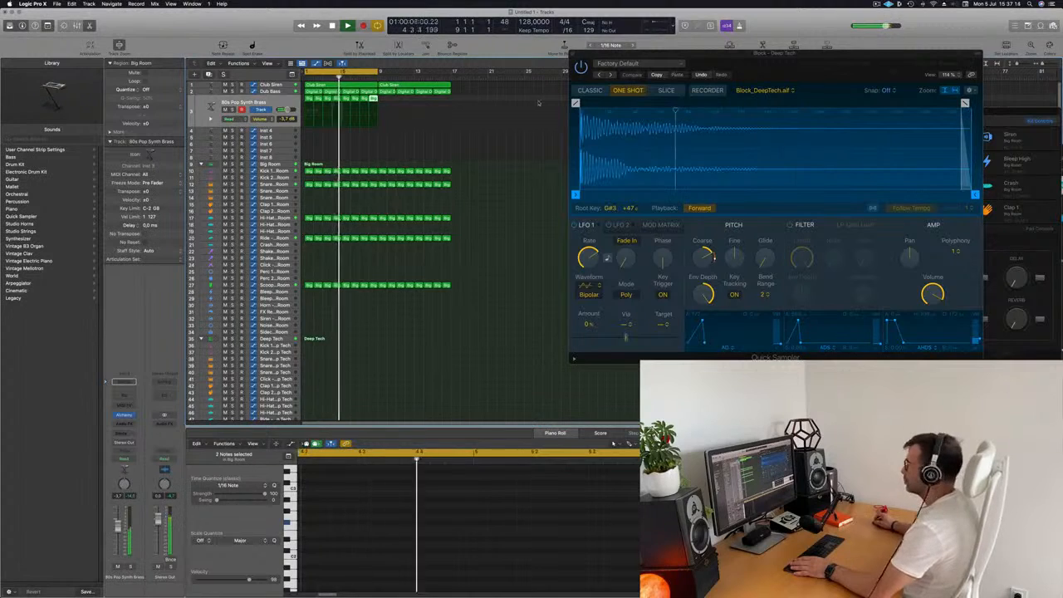
- Add a send from the 80s Pop Synth Brass track to Bus 8 Large Room
{"action": "left_click_drag", "start_coordinate": [759, 70], "coordinate": [845, 83]}
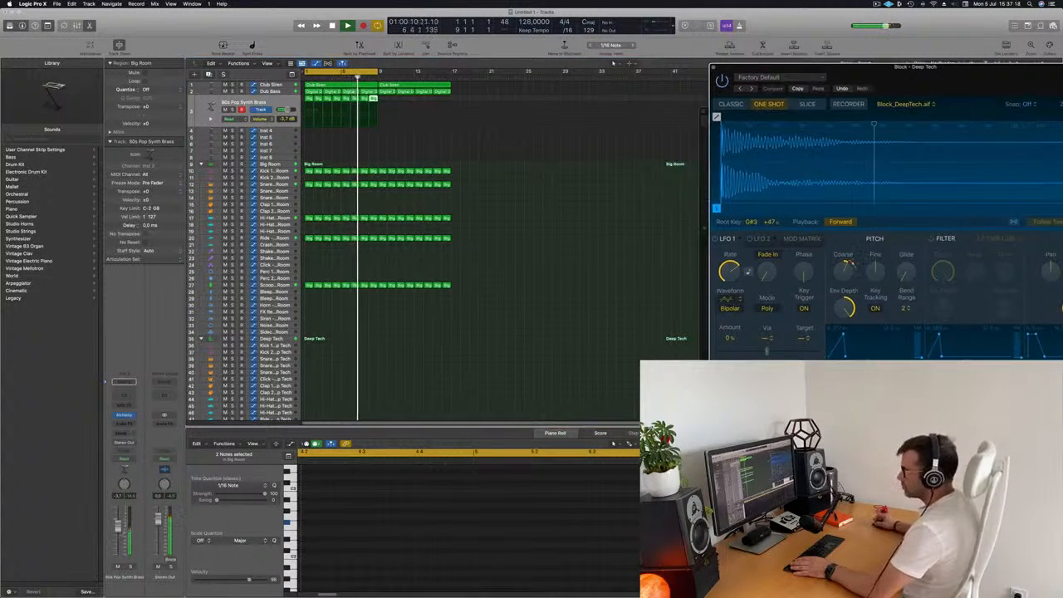
{"action": "left_click", "coordinate": [123, 433]}
{"action": "mouse_move", "coordinate": [125, 443]}
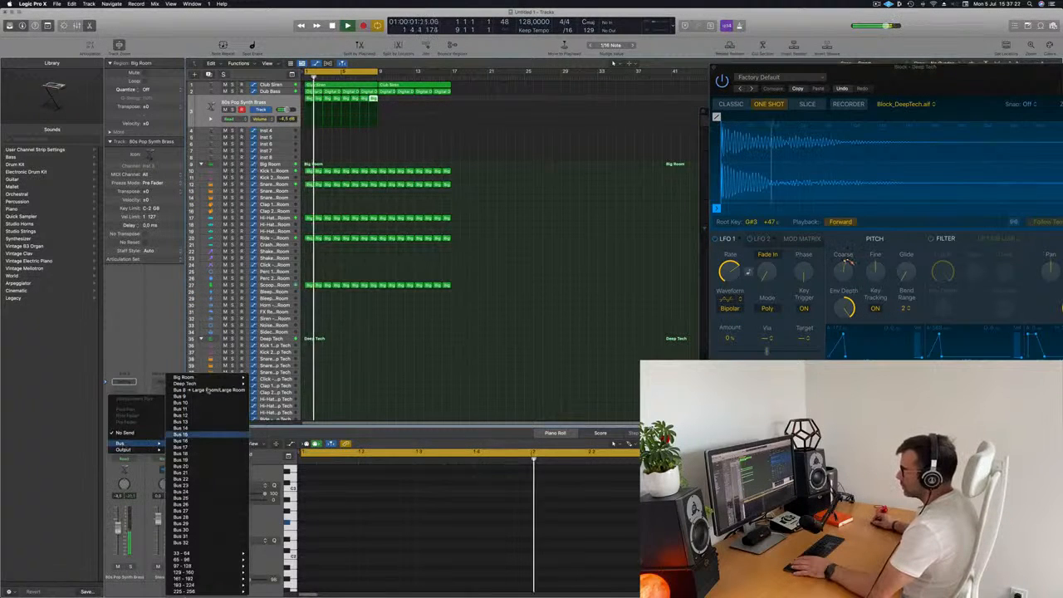
{"action": "left_click", "coordinate": [206, 398]}
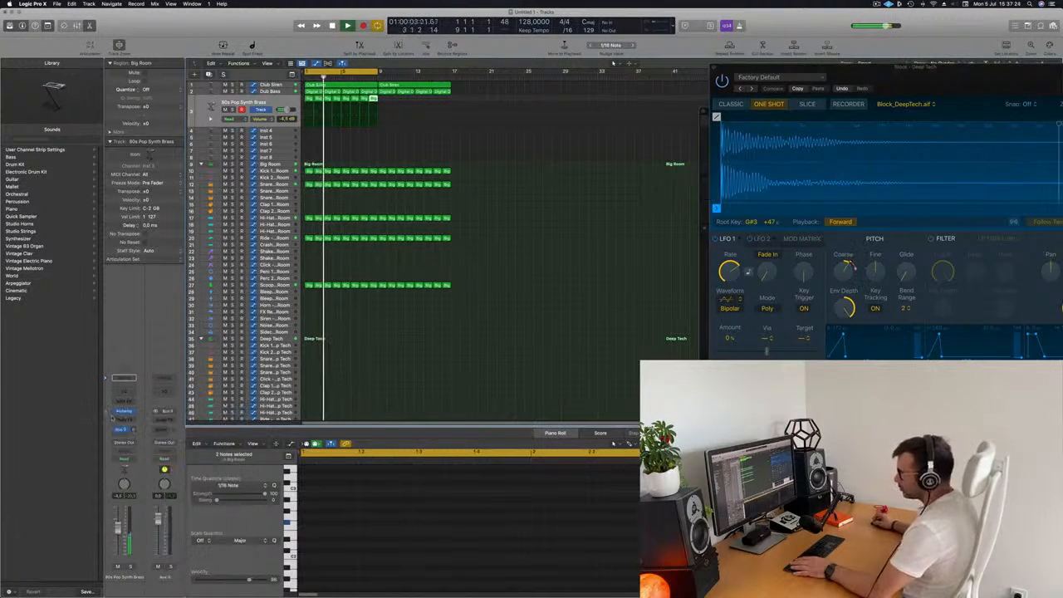
- Insert a ChromaVerb reverb on the Bus 8 aux channel
{"action": "left_click", "coordinate": [168, 420]}
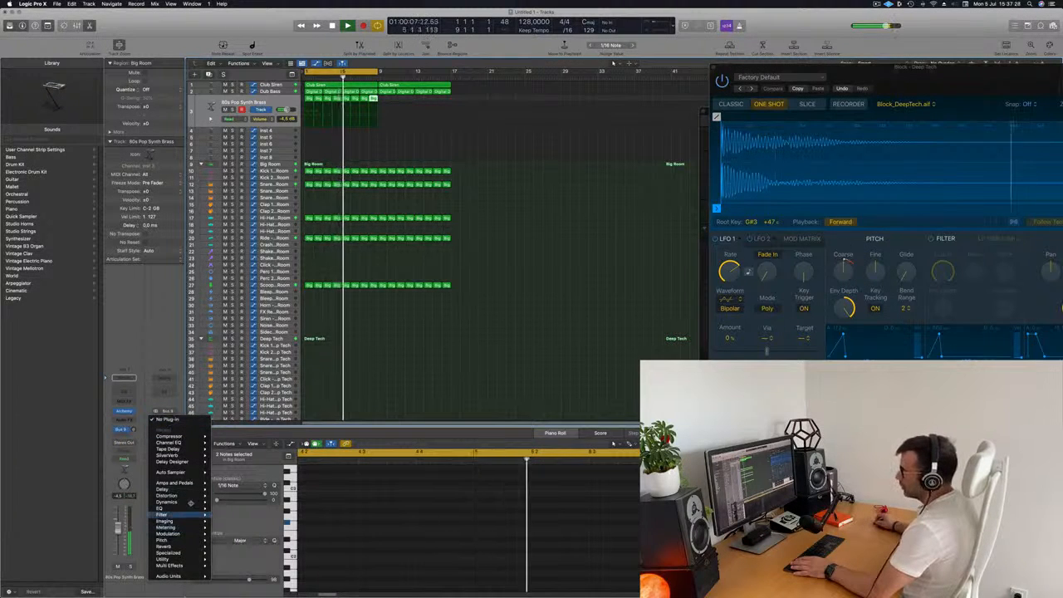
{"action": "mouse_move", "coordinate": [178, 547]}
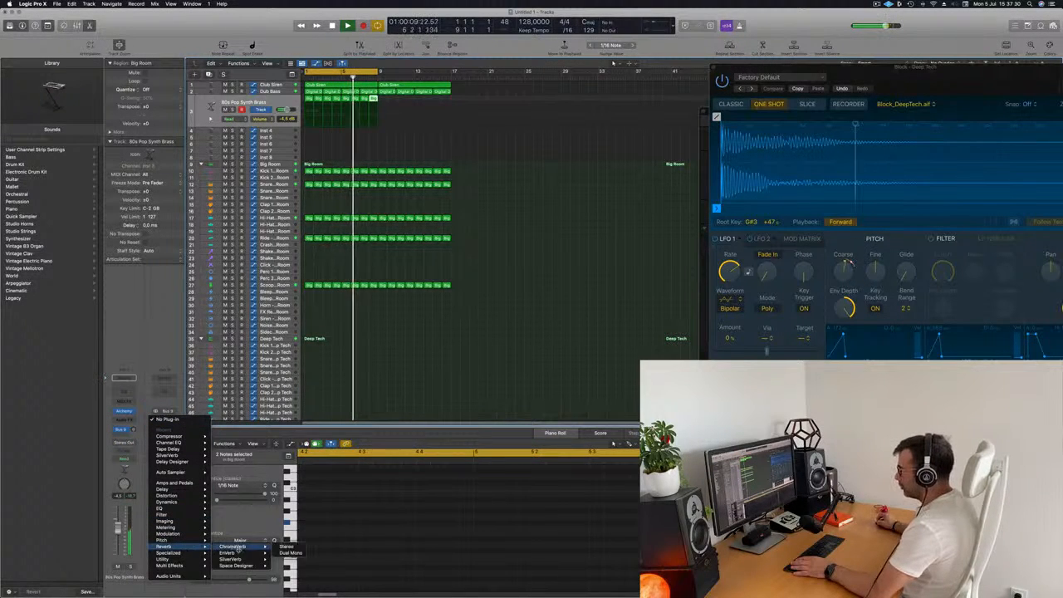
{"action": "left_click", "coordinate": [284, 560]}
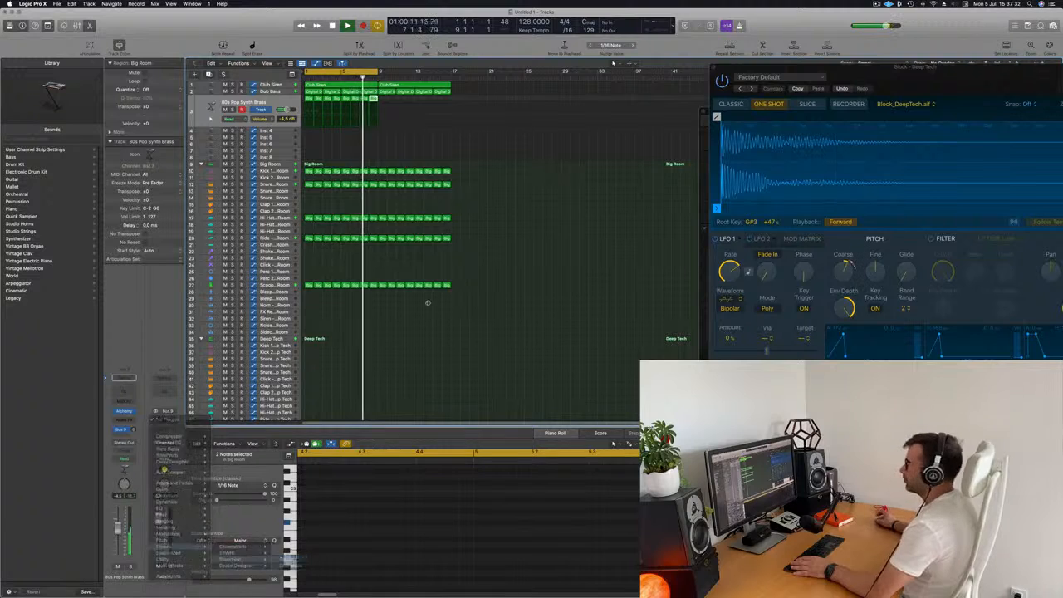
- Load the "grandiose" preset in the Bus 8 reverb plug-in
{"action": "left_click_drag", "start_coordinate": [518, 111], "coordinate": [716, 123]}
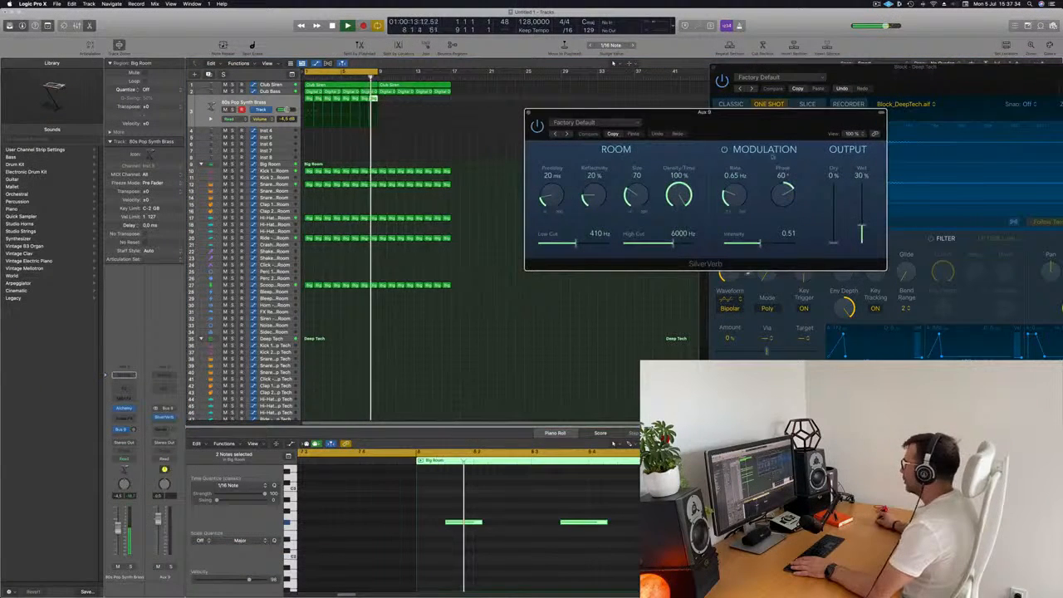
{"action": "left_click", "coordinate": [586, 122]}
{"action": "left_click", "coordinate": [579, 259]}
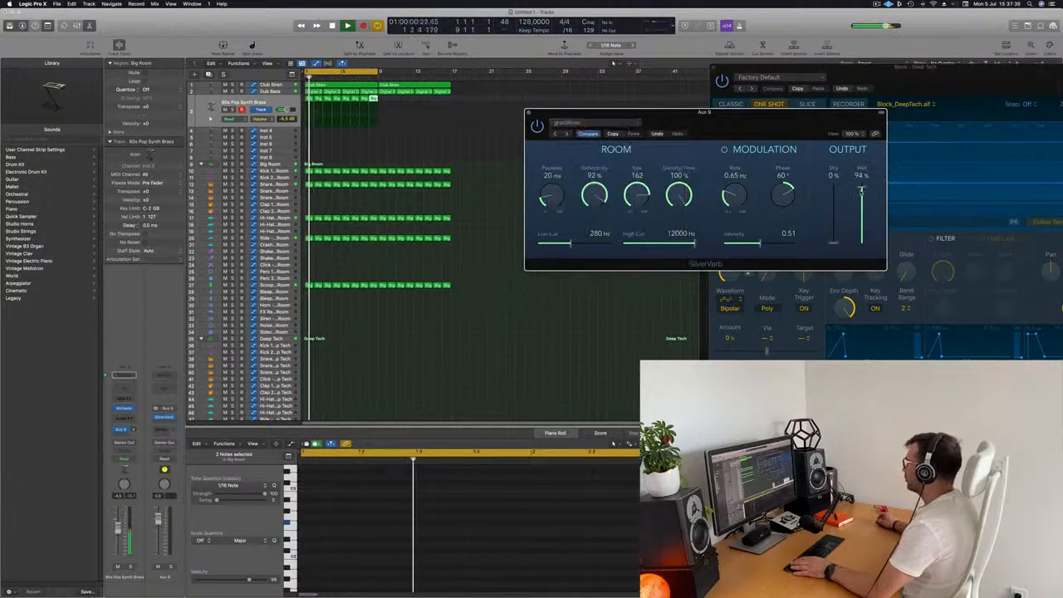
{"action": "left_click_drag", "start_coordinate": [681, 113], "coordinate": [696, 93]}
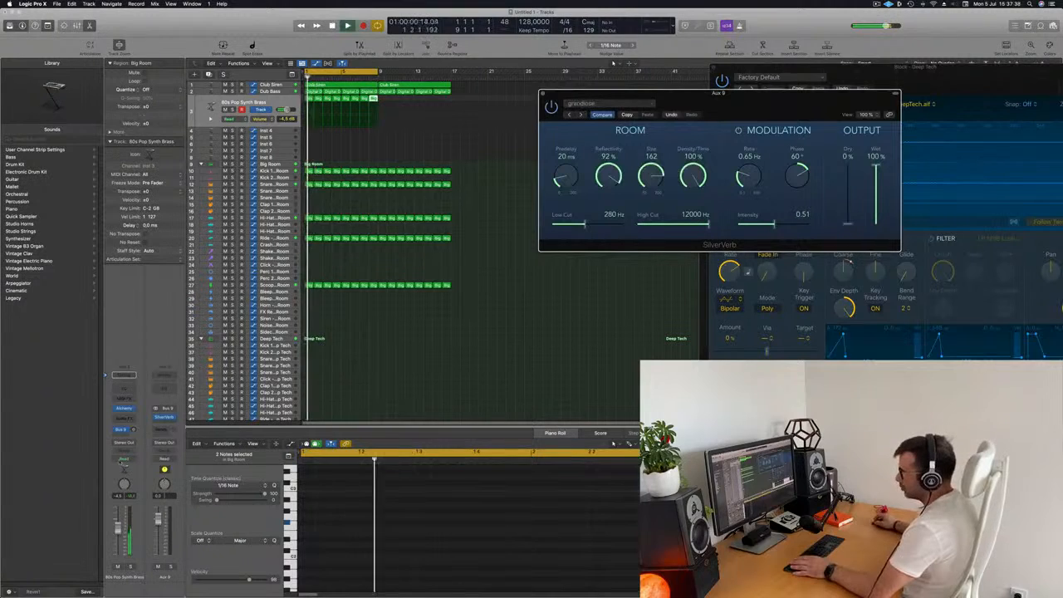
- Adjust the brass track's Bus 8 send level slightly and open the track's Alchemy instrument window
{"action": "left_click_drag", "start_coordinate": [133, 431], "coordinate": [133, 431]}
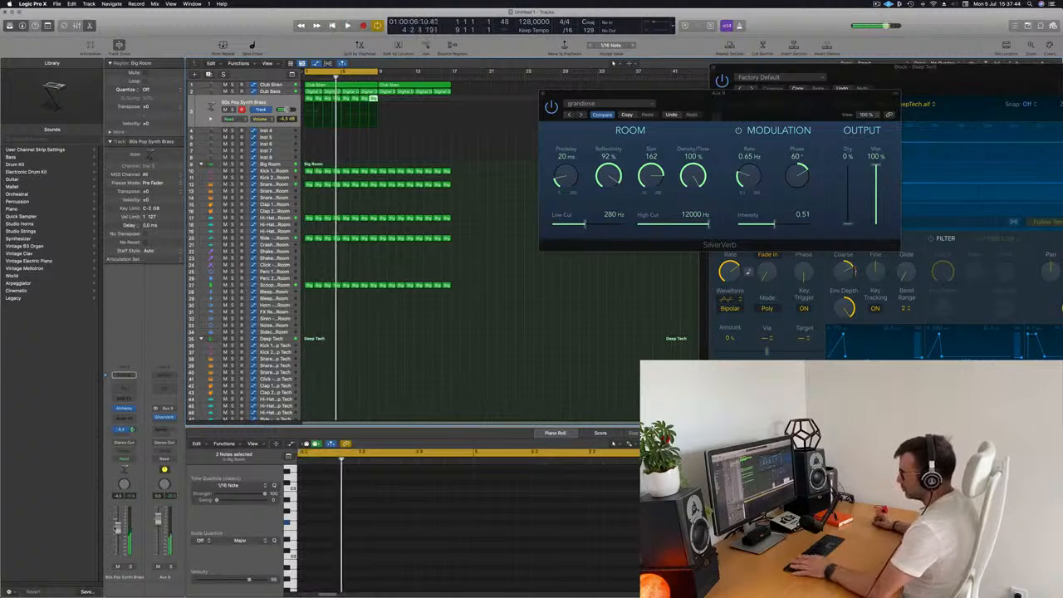
{"action": "key", "text": "Return"}
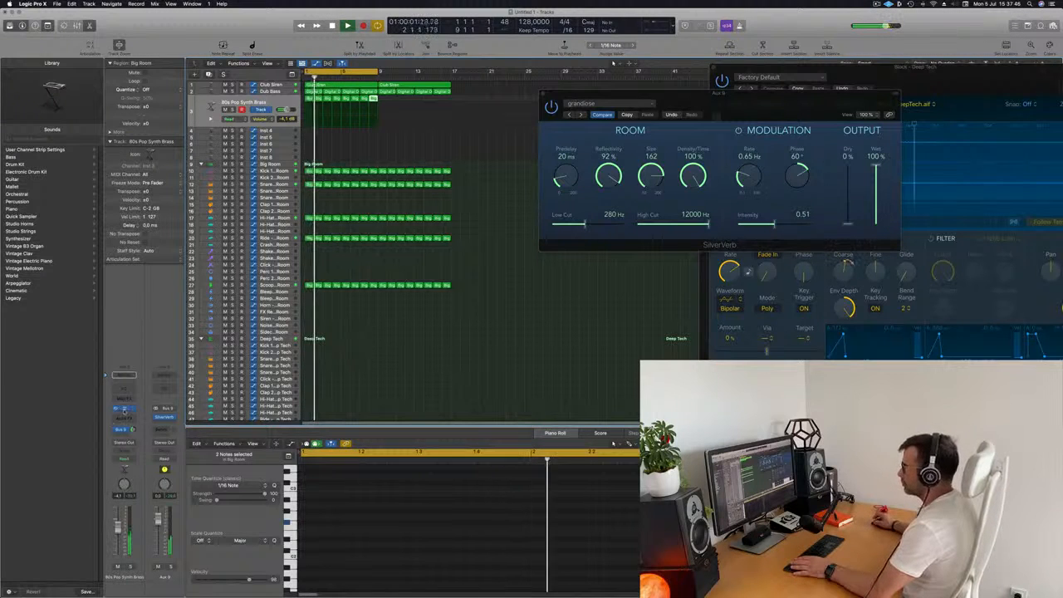
{"action": "left_click", "coordinate": [124, 408]}
{"action": "left_click_drag", "start_coordinate": [730, 113], "coordinate": [658, 153]}
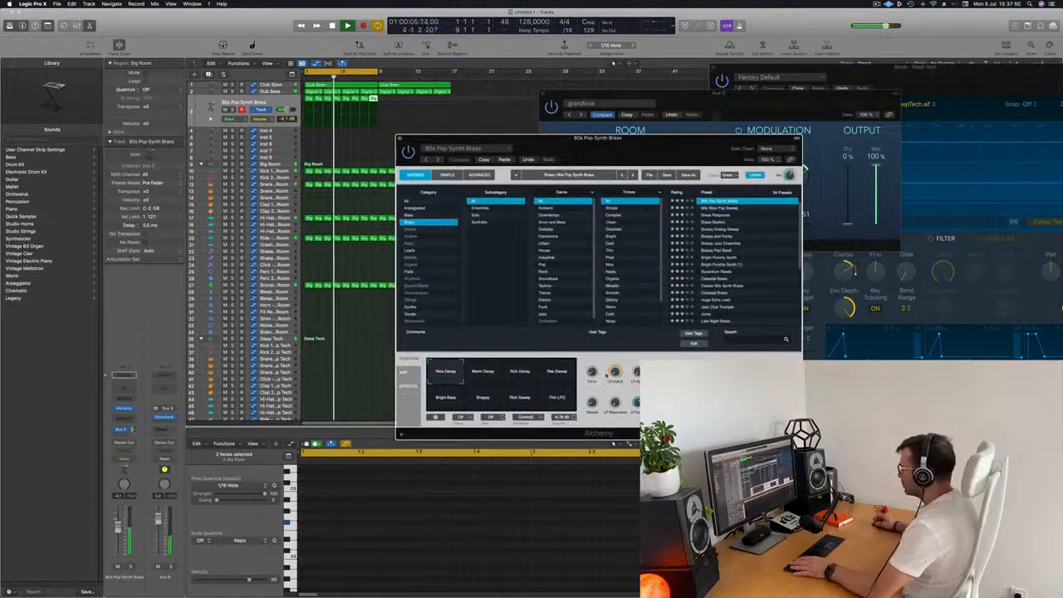
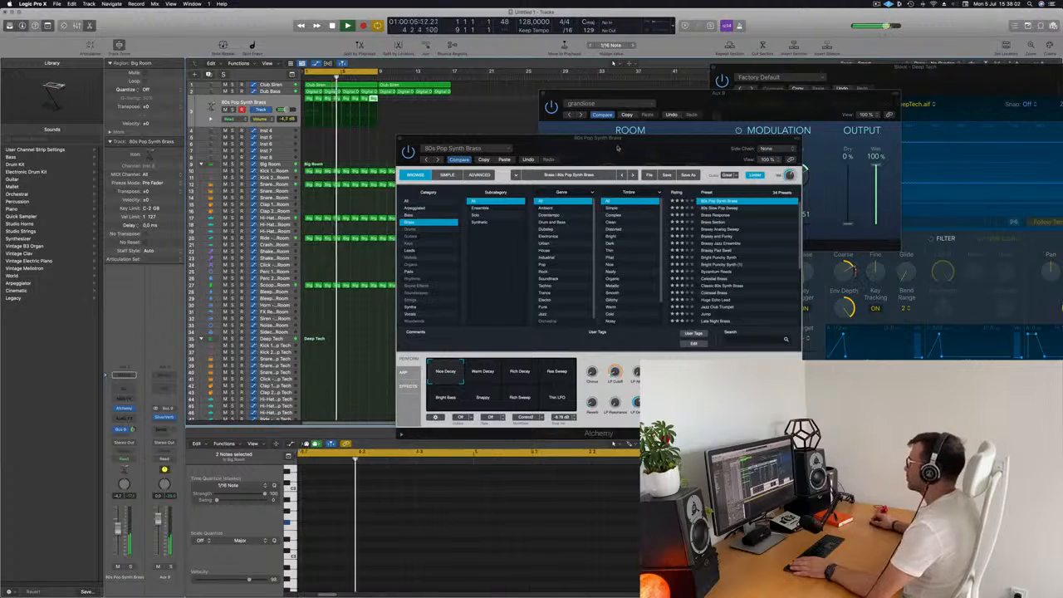
- Insert a Compressor on the Dub Bass track's audio effect slot
{"action": "left_click_drag", "start_coordinate": [615, 146], "coordinate": [626, 182]}
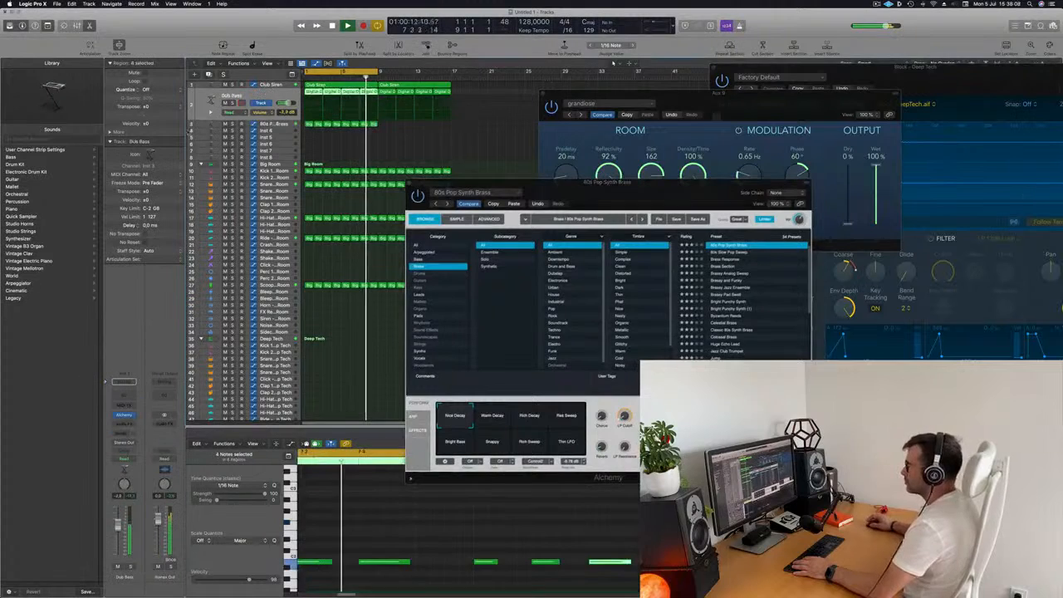
{"action": "left_click", "coordinate": [270, 91]}
{"action": "left_click", "coordinate": [131, 426]}
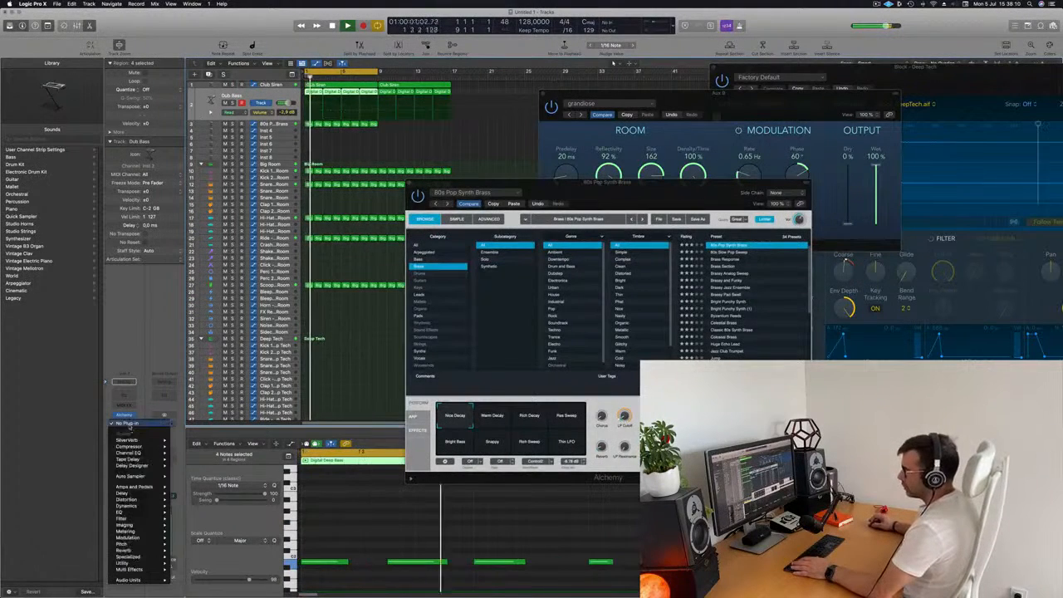
{"action": "mouse_move", "coordinate": [158, 447]}
{"action": "left_click", "coordinate": [189, 452]}
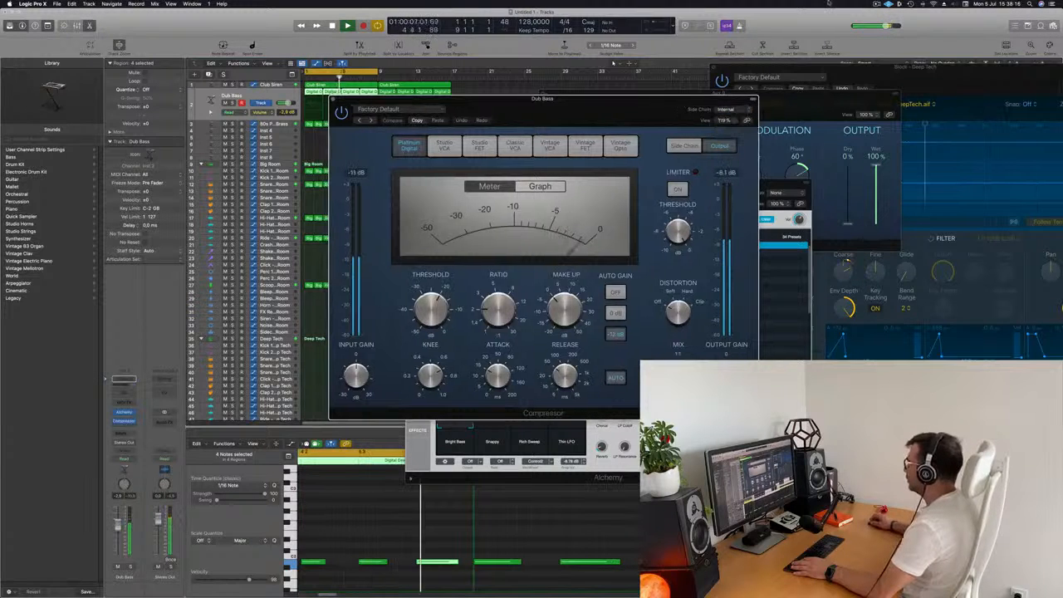
- Set the Dub Bass compressor's side chain input to Bus 1
{"action": "left_click", "coordinate": [887, 3]}
{"action": "left_click", "coordinate": [635, 113]}
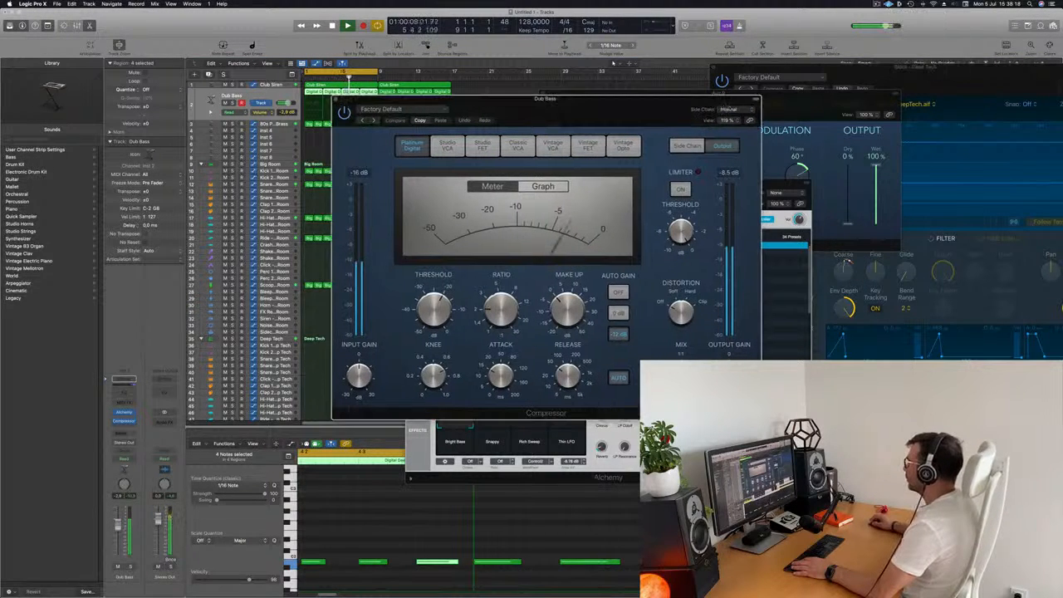
{"action": "mouse_move", "coordinate": [734, 133]}
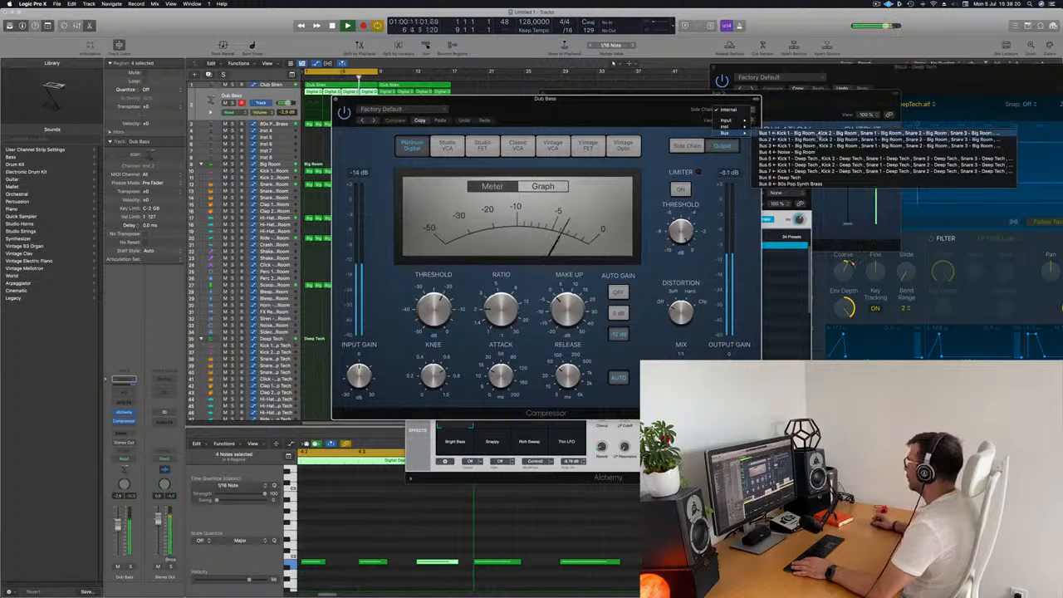
{"action": "left_click", "coordinate": [768, 133]}
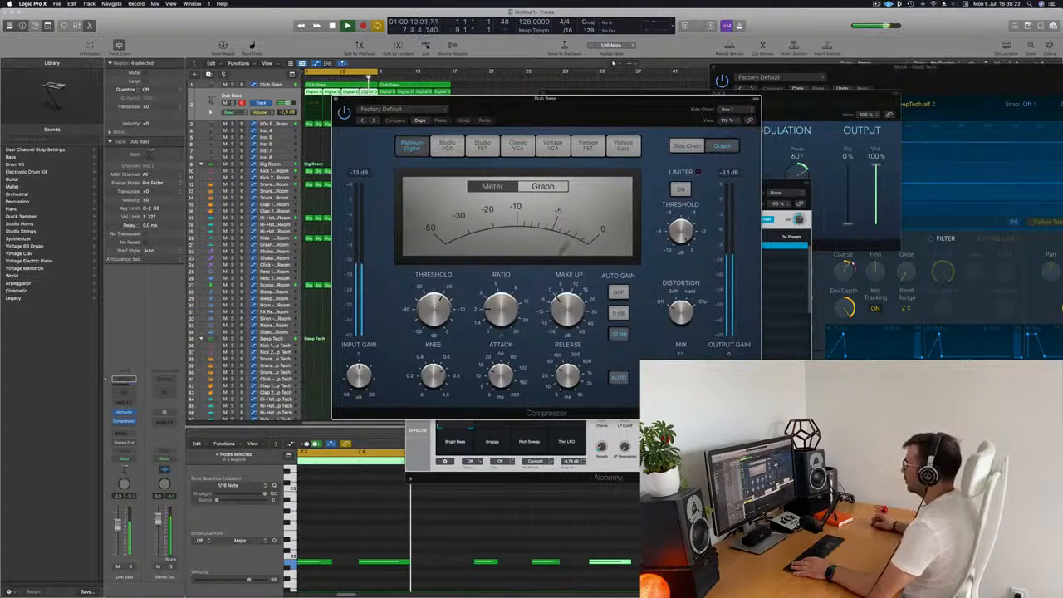
- Raise the Dub Bass compressor's ratio and close the compressor window
{"action": "left_click_drag", "start_coordinate": [609, 99], "coordinate": [647, 99]}
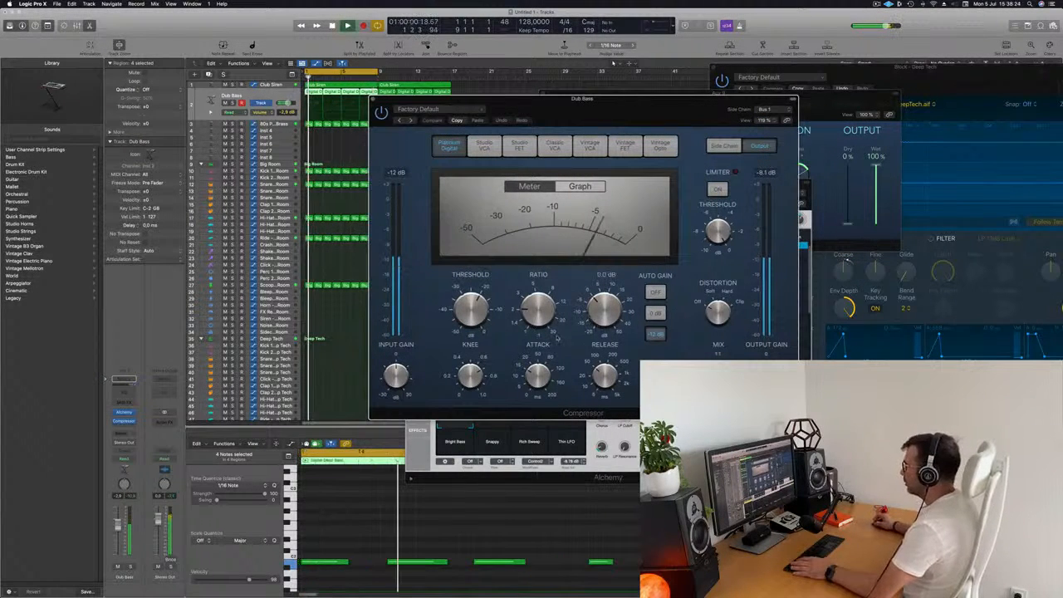
{"action": "left_click_drag", "start_coordinate": [537, 296], "coordinate": [538, 278]}
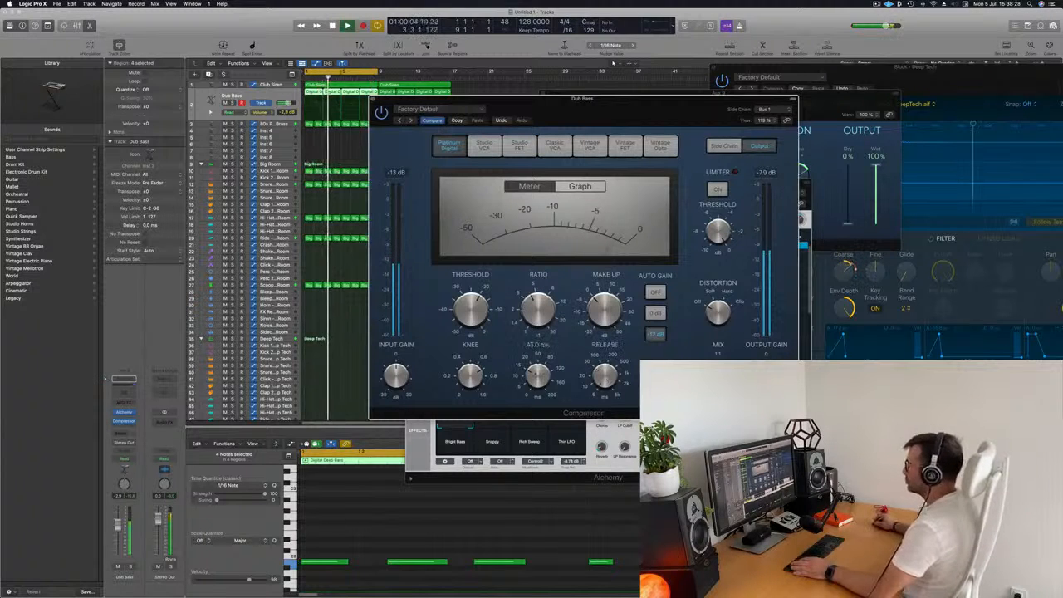
{"action": "left_click_drag", "start_coordinate": [625, 117], "coordinate": [586, 183]}
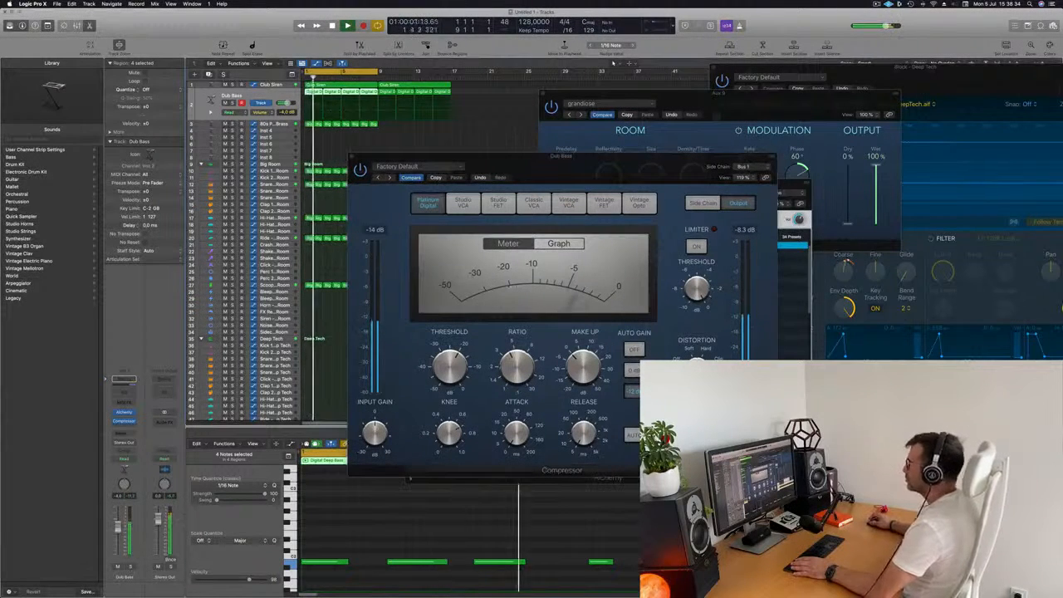
{"action": "left_click_drag", "start_coordinate": [519, 182], "coordinate": [534, 195]}
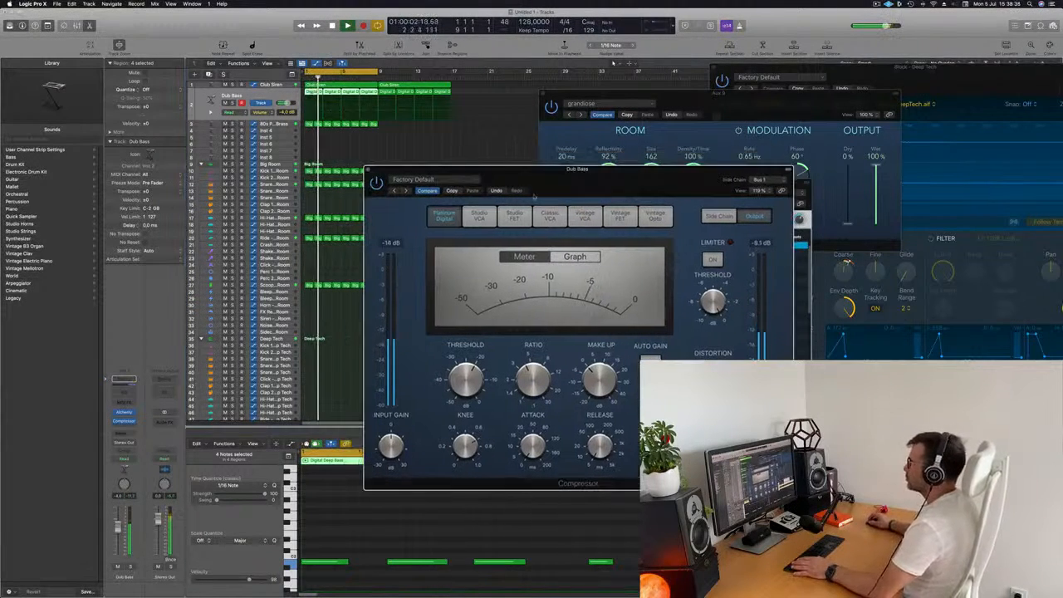
{"action": "left_click", "coordinate": [368, 170]}
{"action": "left_click_drag", "start_coordinate": [595, 182], "coordinate": [734, 169]}
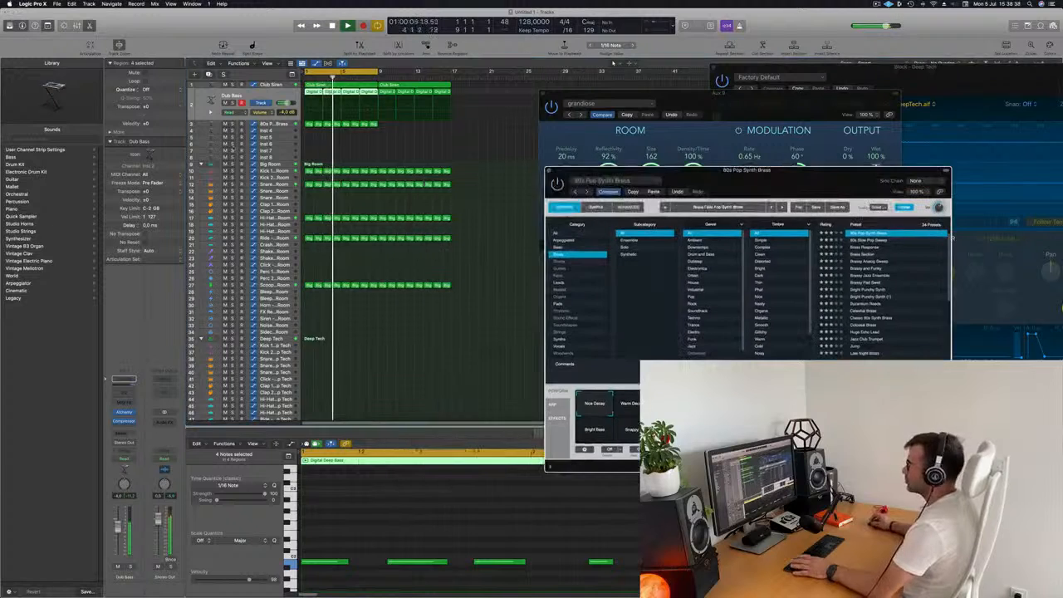
- Play back the project while selecting the Big Room Snare 2 track and its region
{"action": "key", "text": "Down"}
{"action": "key", "text": "space"}
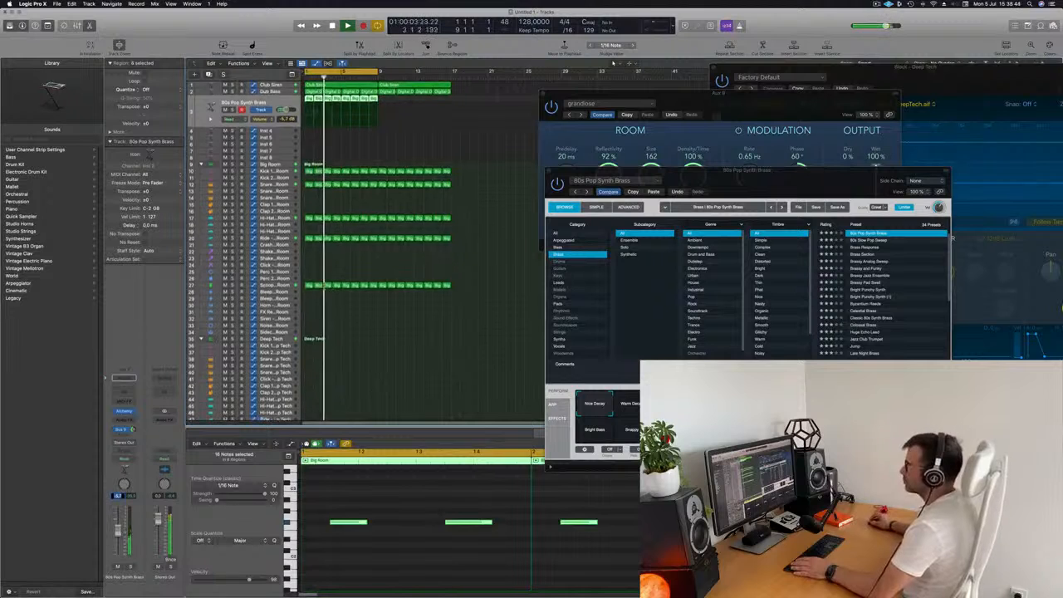
{"action": "scroll", "coordinate": [325, 335], "scroll_direction": "down", "scroll_amount": 5}
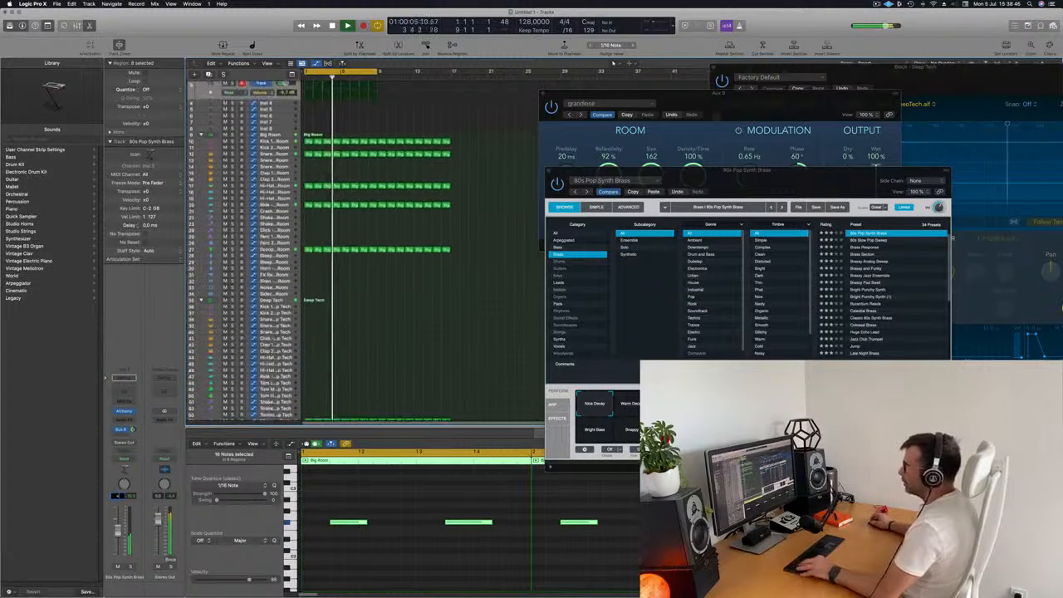
{"action": "left_click", "coordinate": [307, 361]}
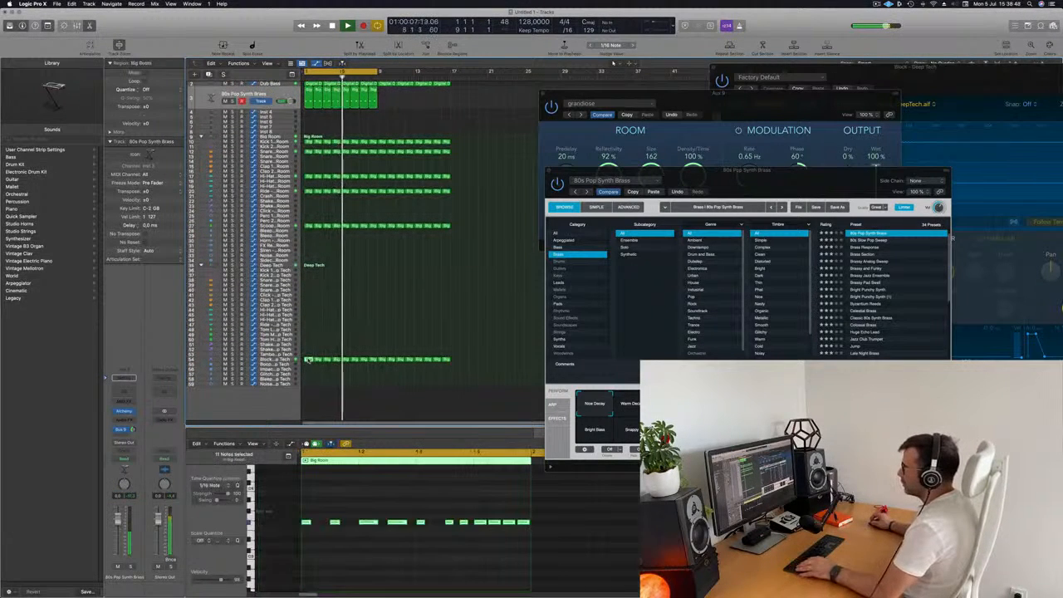
{"action": "left_click_drag", "start_coordinate": [314, 257], "coordinate": [308, 162]}
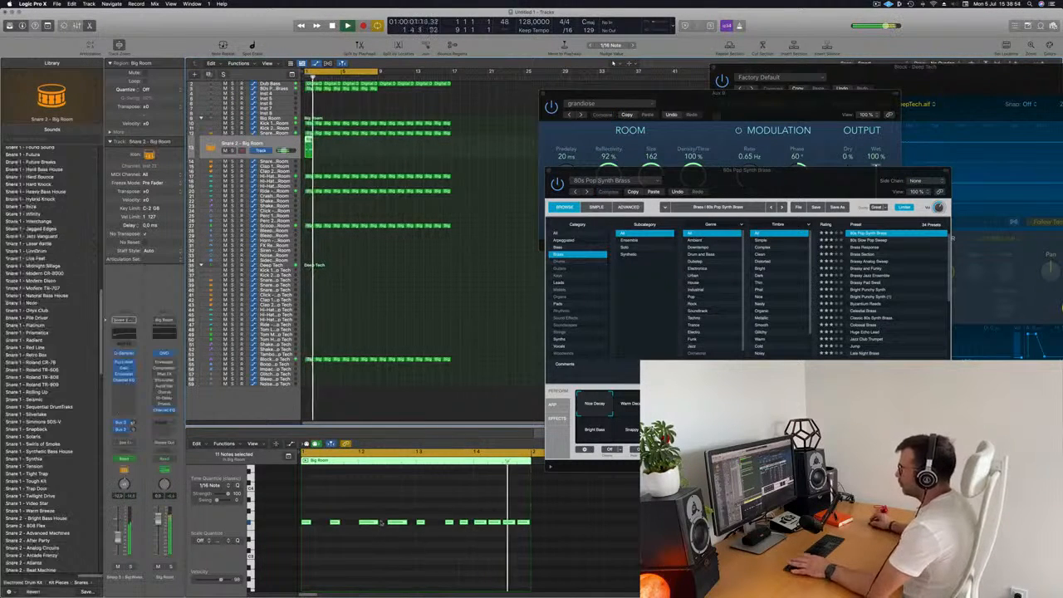
{"action": "left_click_drag", "start_coordinate": [312, 513], "coordinate": [551, 555]}
{"action": "key", "text": "Return"}
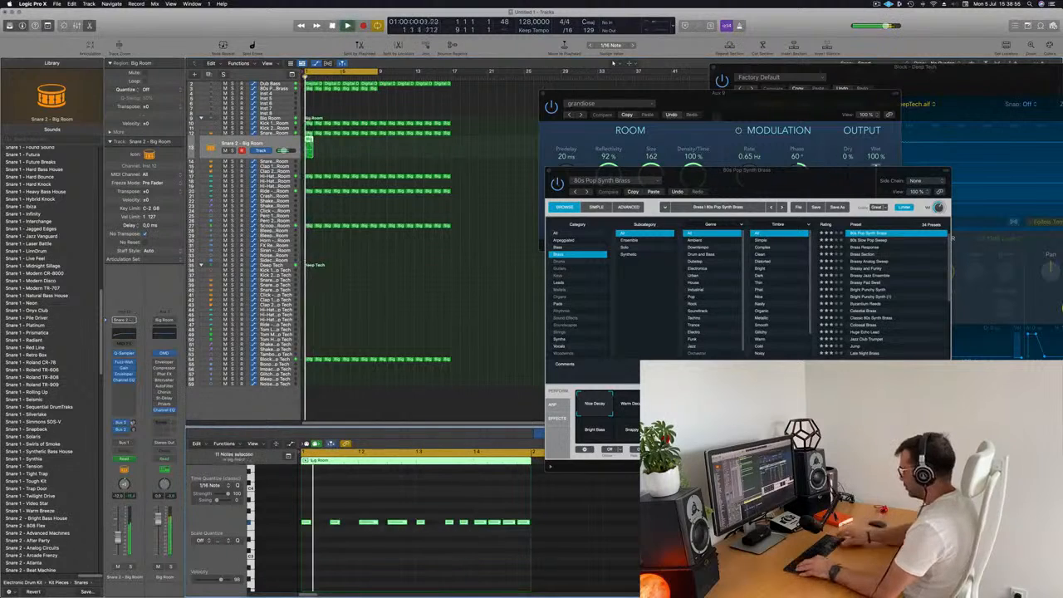
{"action": "key", "text": "Delete"}
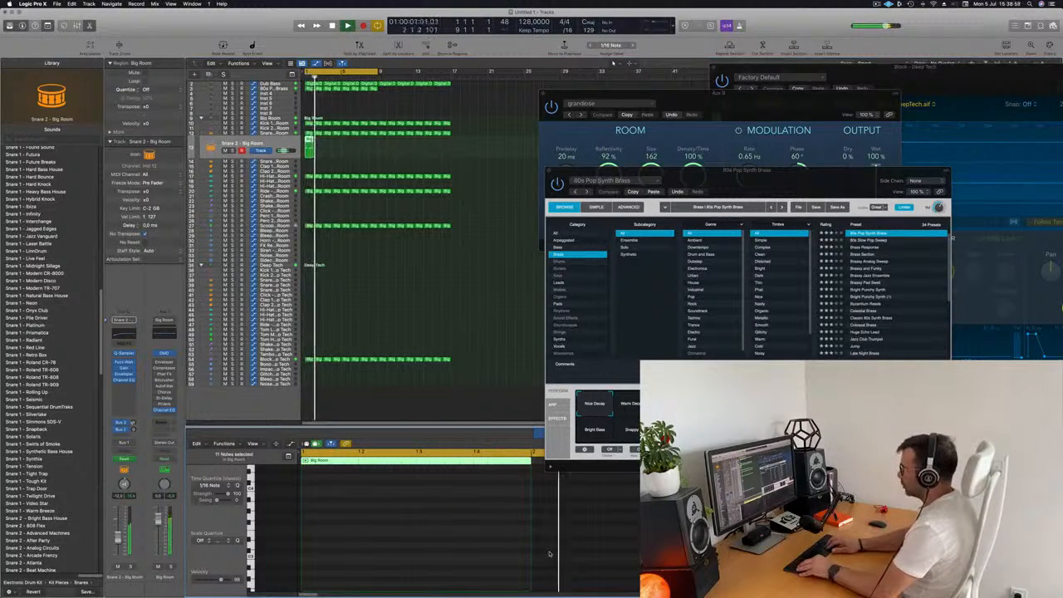
{"action": "key", "text": "super+z"}
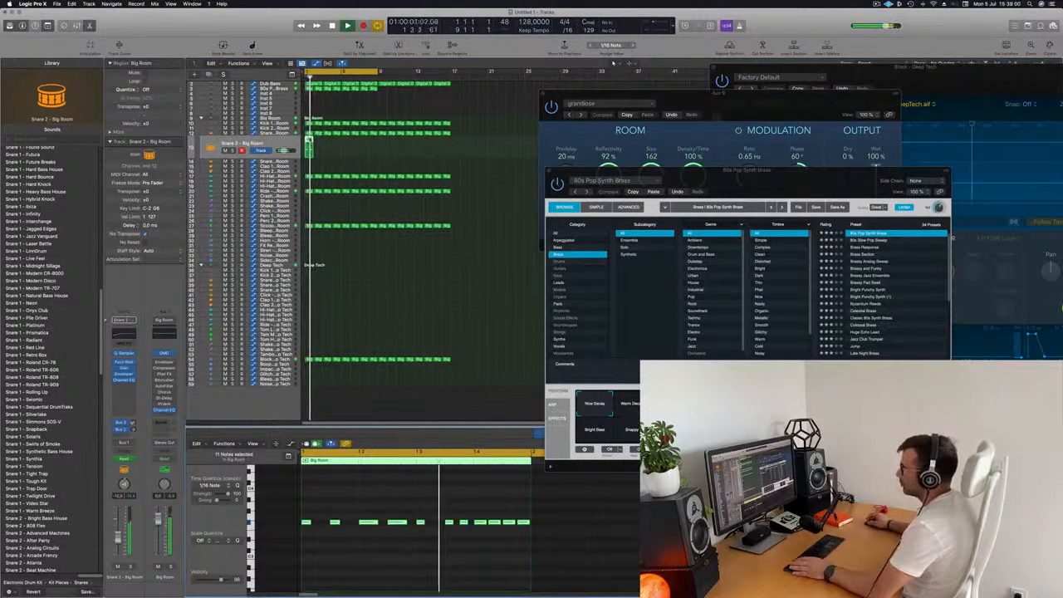
- Select the Big Room Snare 3 track, then return to the 80s Pop Synth Brass track during playback
{"action": "left_click_drag", "start_coordinate": [310, 141], "coordinate": [311, 162]}
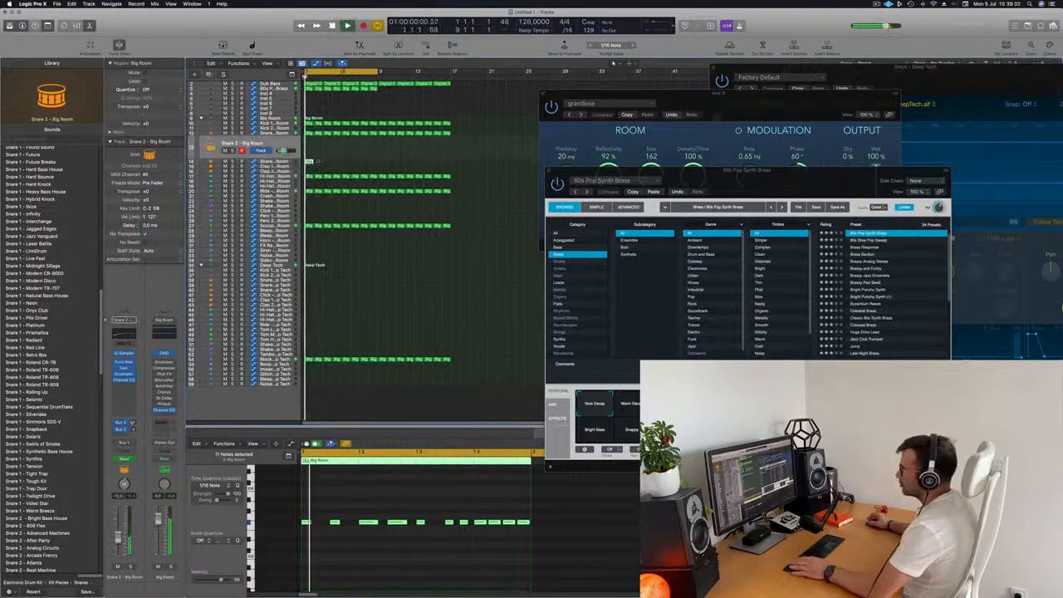
{"action": "left_click", "coordinate": [291, 163]}
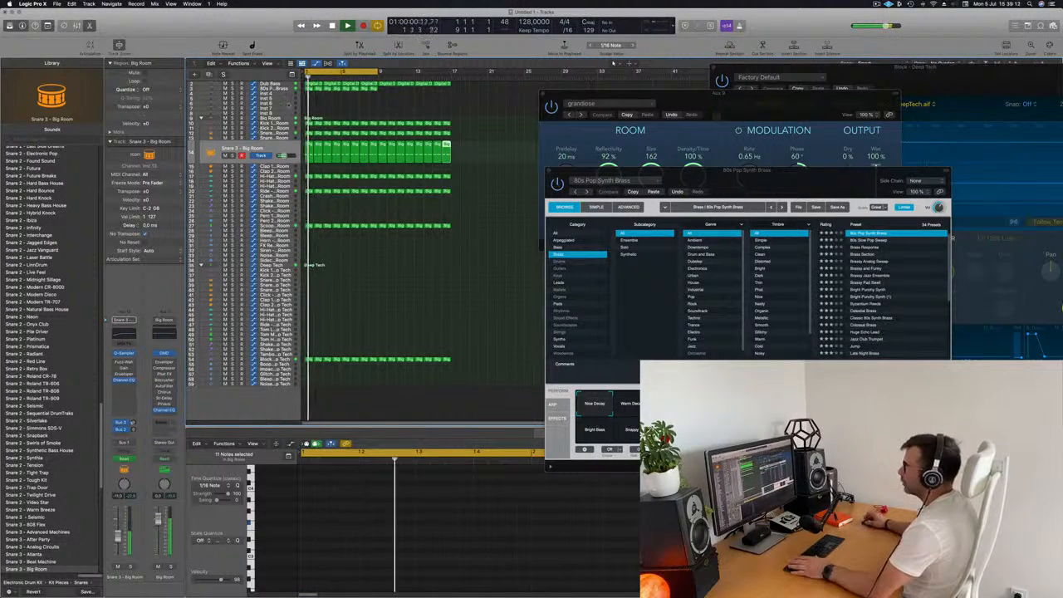
{"action": "scroll", "coordinate": [288, 104], "scroll_direction": "up", "scroll_amount": 1}
{"action": "left_click", "coordinate": [286, 94]}
{"action": "key", "text": "space"}
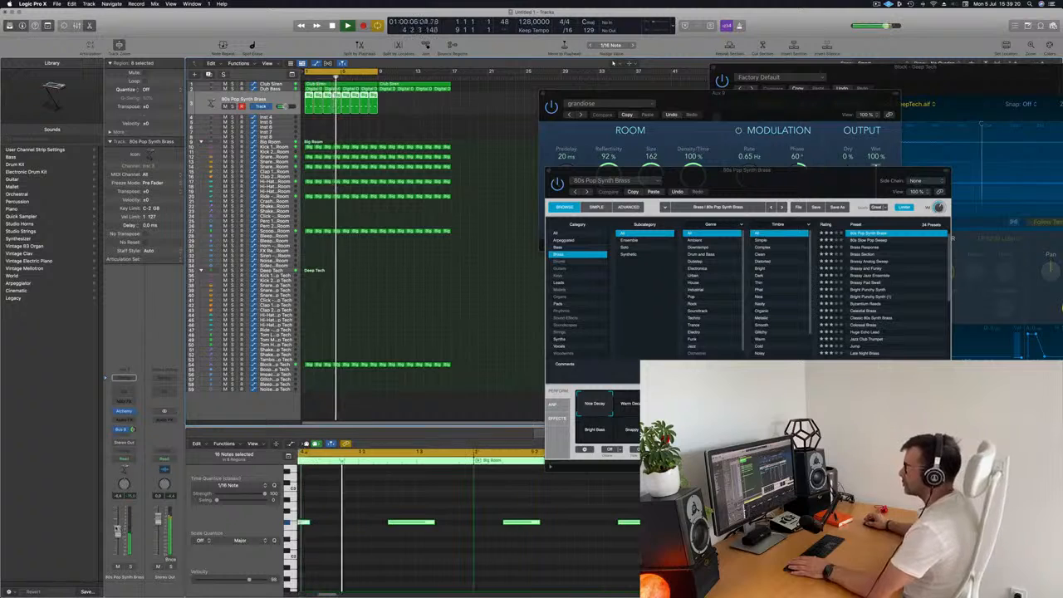
- Repeat the 80s Pop Synth Brass region once
{"action": "left_click", "coordinate": [423, 125]}
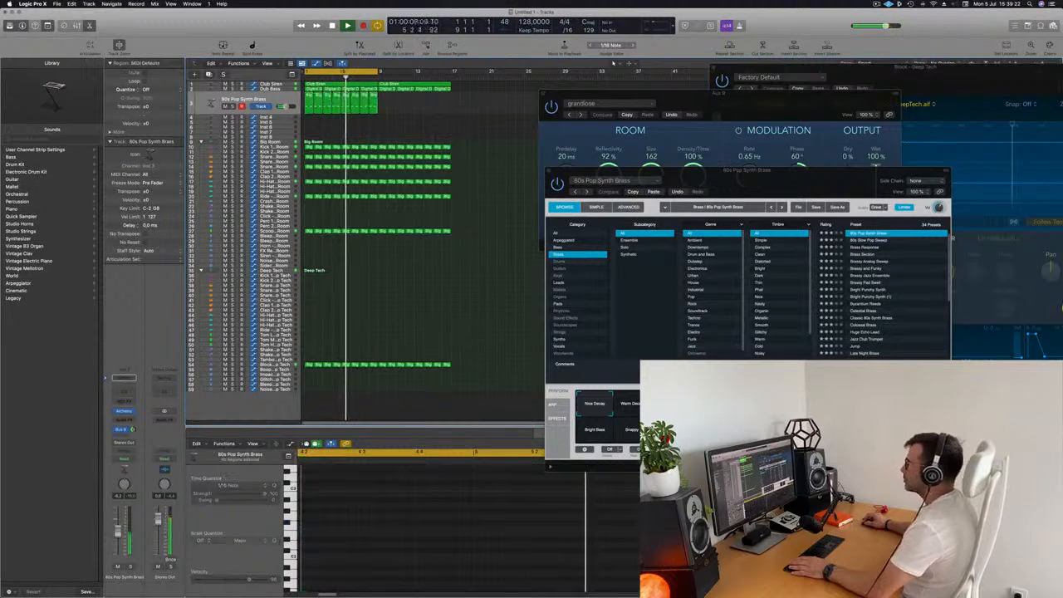
{"action": "left_click", "coordinate": [269, 102]}
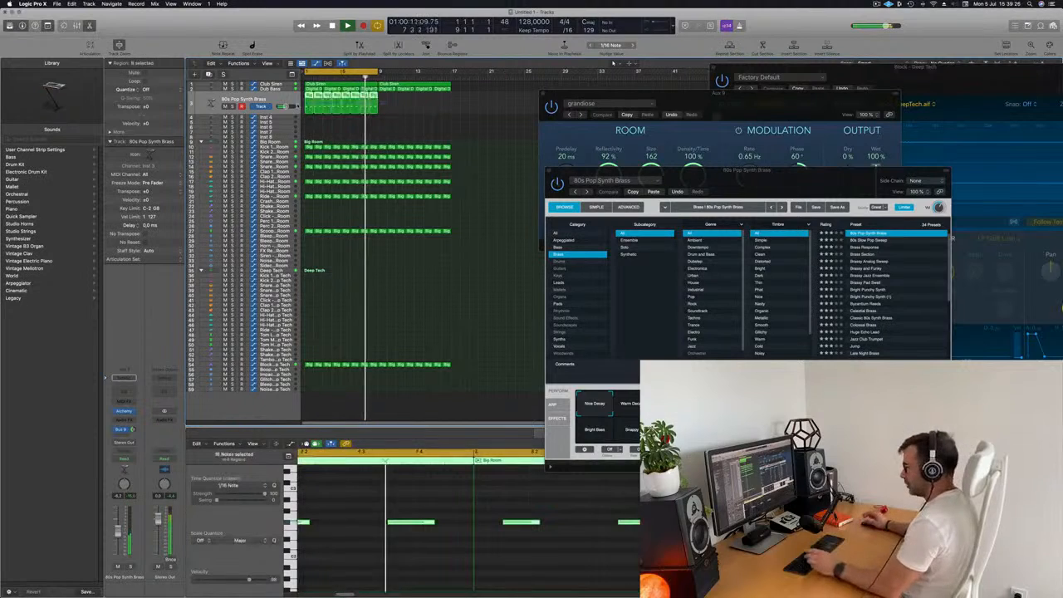
{"action": "key", "text": "super+r"}
{"action": "key", "text": "v"}
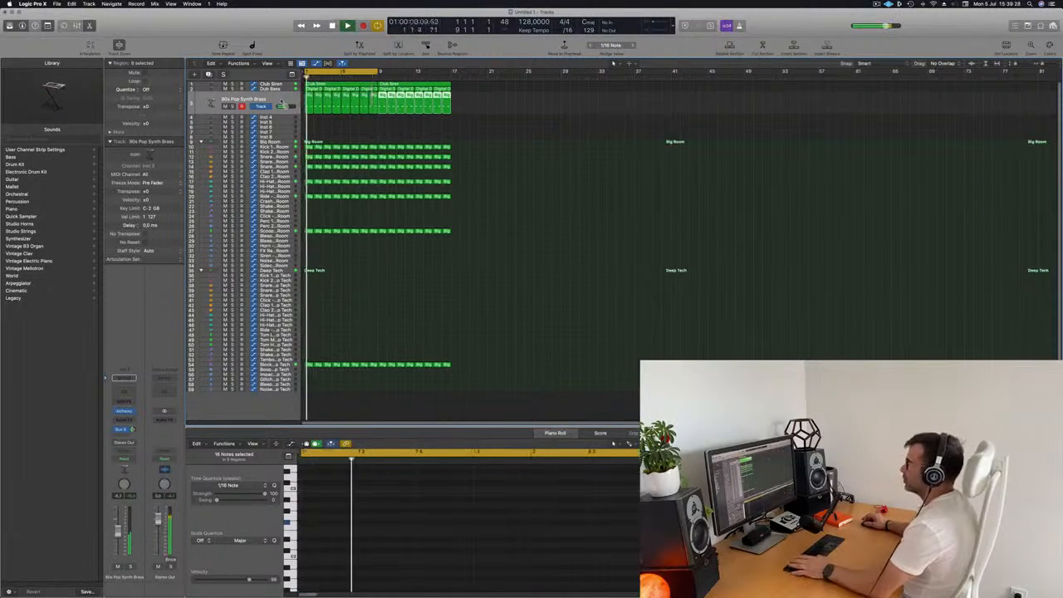
- Load the Analog Smooth preset from the Strings category in Alchemy on the Inst 4 track
{"action": "left_click", "coordinate": [270, 118]}
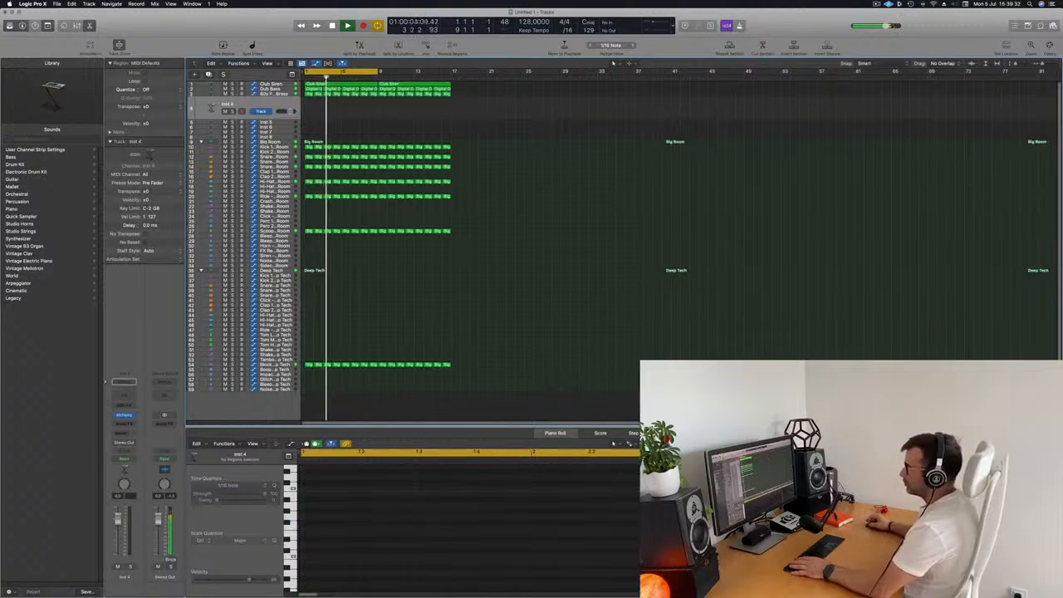
{"action": "key", "text": "v"}
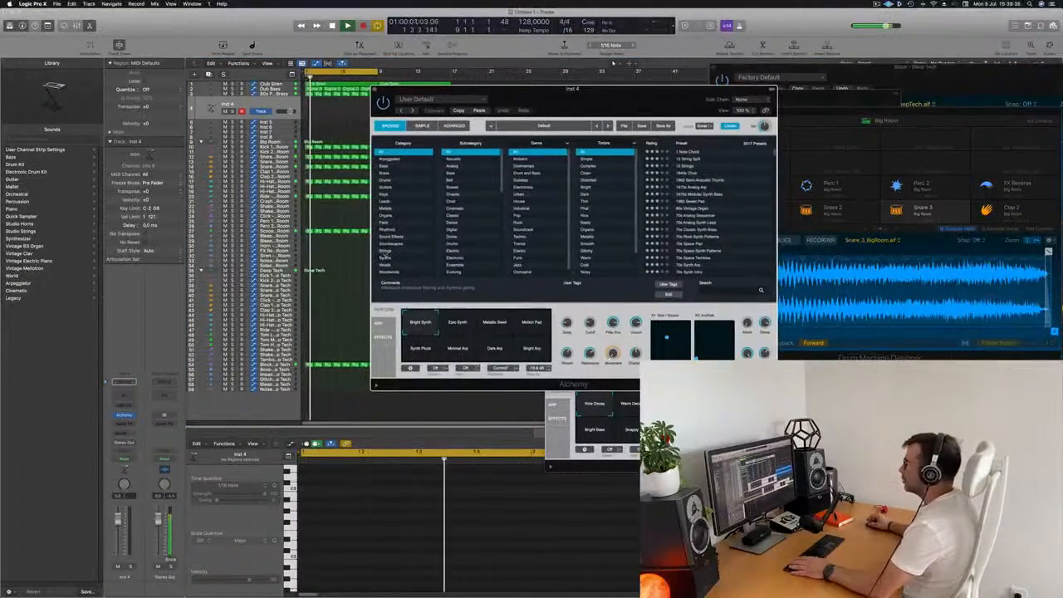
{"action": "left_click", "coordinate": [387, 251]}
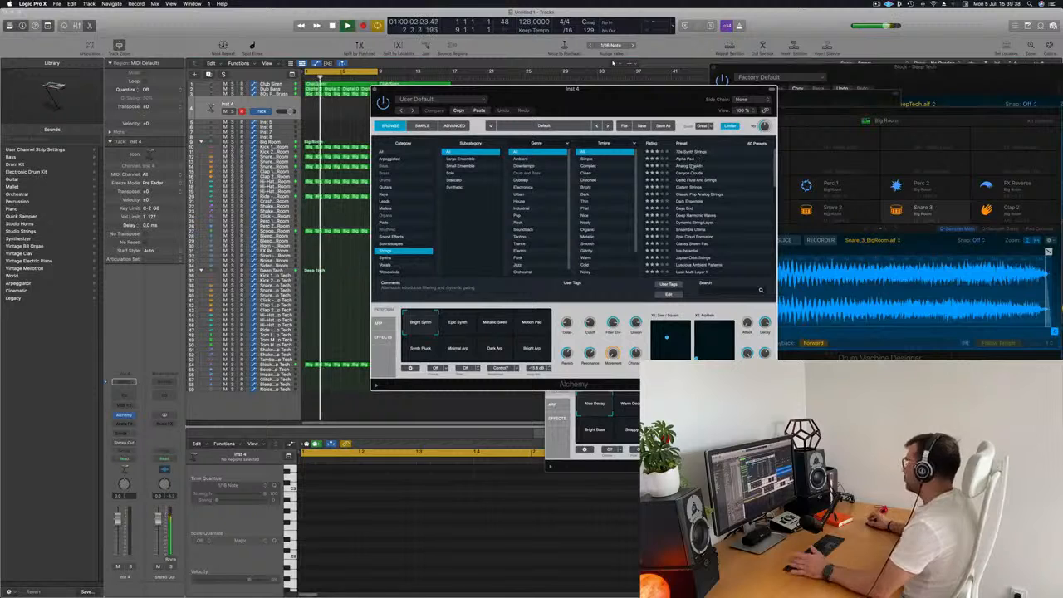
{"action": "left_click", "coordinate": [691, 165]}
- Open Musical Typing to audition the Analog Smooth preset
{"action": "left_click_drag", "start_coordinate": [645, 111], "coordinate": [516, 129]}
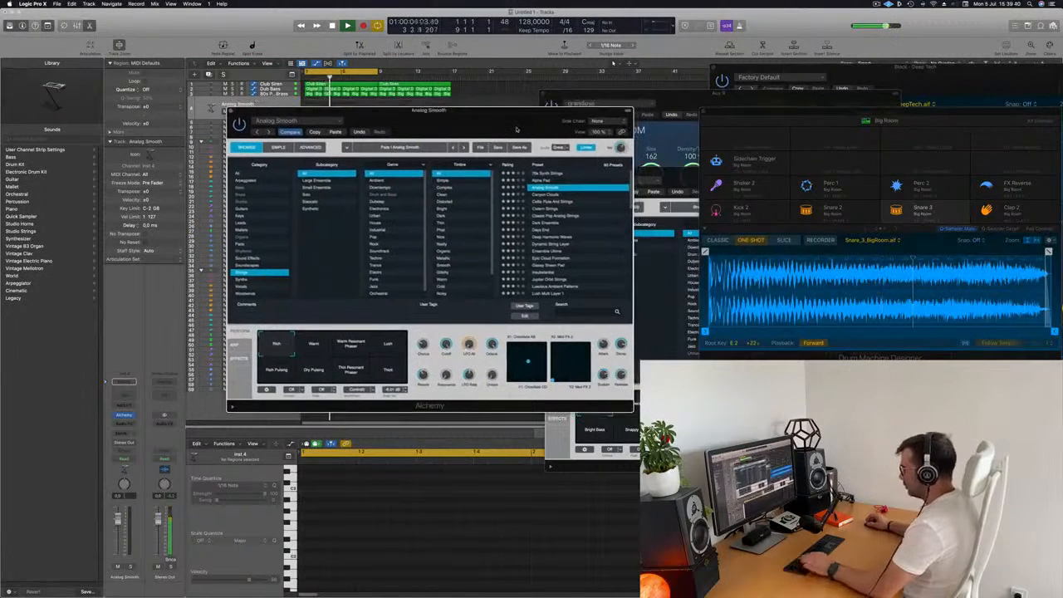
{"action": "key", "text": "super+k"}
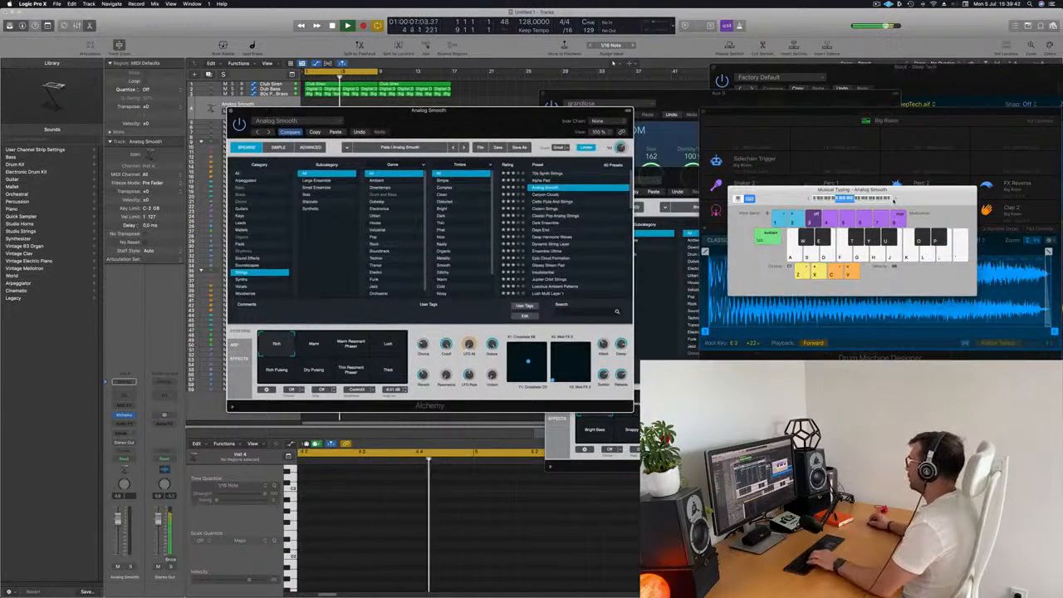
{"action": "left_click_drag", "start_coordinate": [523, 129], "coordinate": [573, 136]}
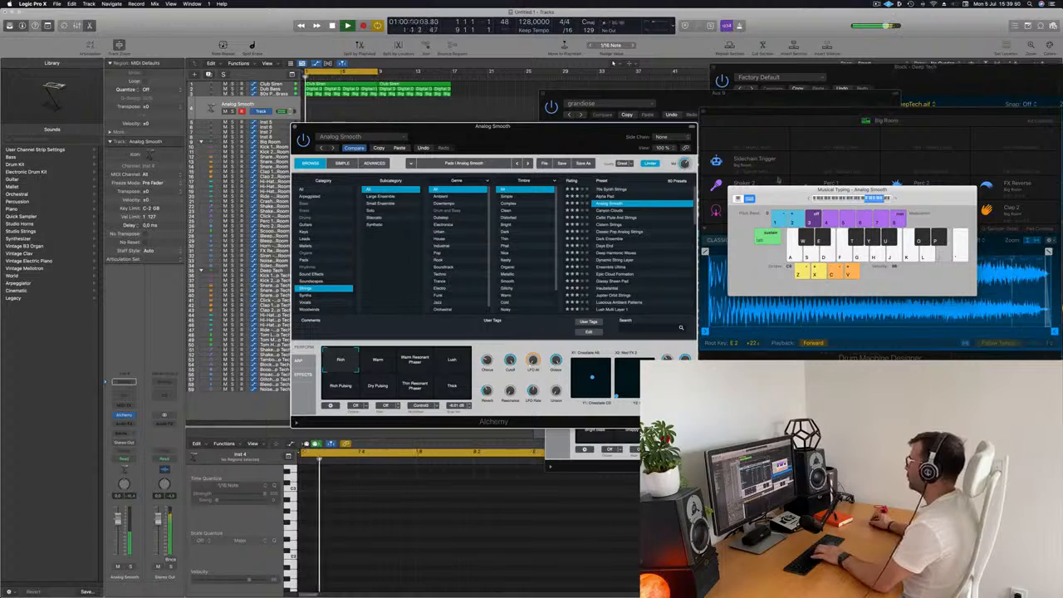
{"action": "left_click_drag", "start_coordinate": [403, 166], "coordinate": [665, 156]}
{"action": "left_click_drag", "start_coordinate": [808, 133], "coordinate": [546, 223]}
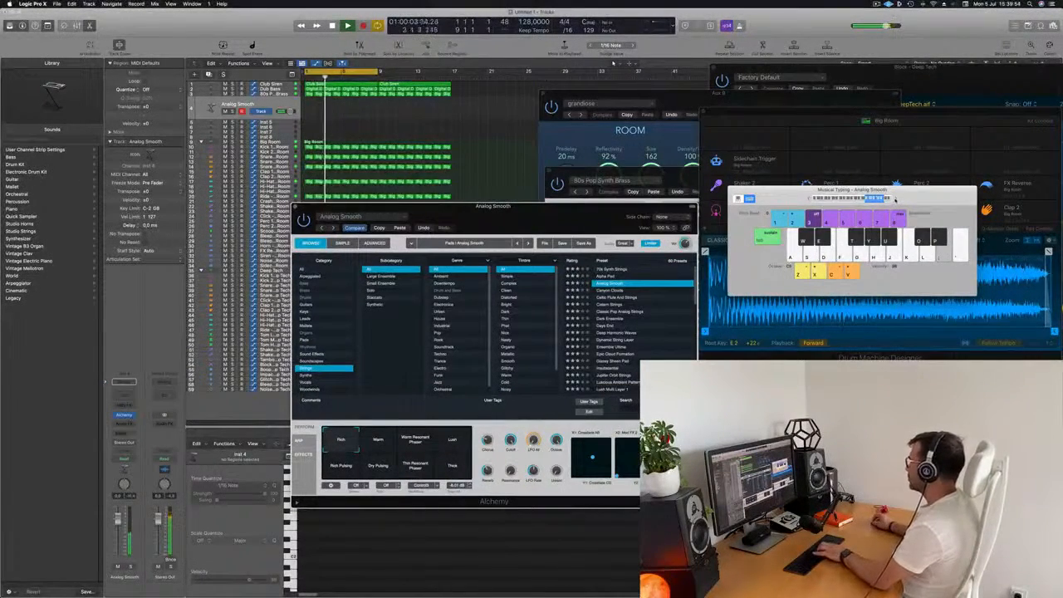
{"action": "left_click_drag", "start_coordinate": [494, 206], "coordinate": [555, 182]}
- Switch the Inst 4 Alchemy to the Alpha Pad preset and select its Gated 1 performance snapshot
{"action": "left_click", "coordinate": [669, 254]}
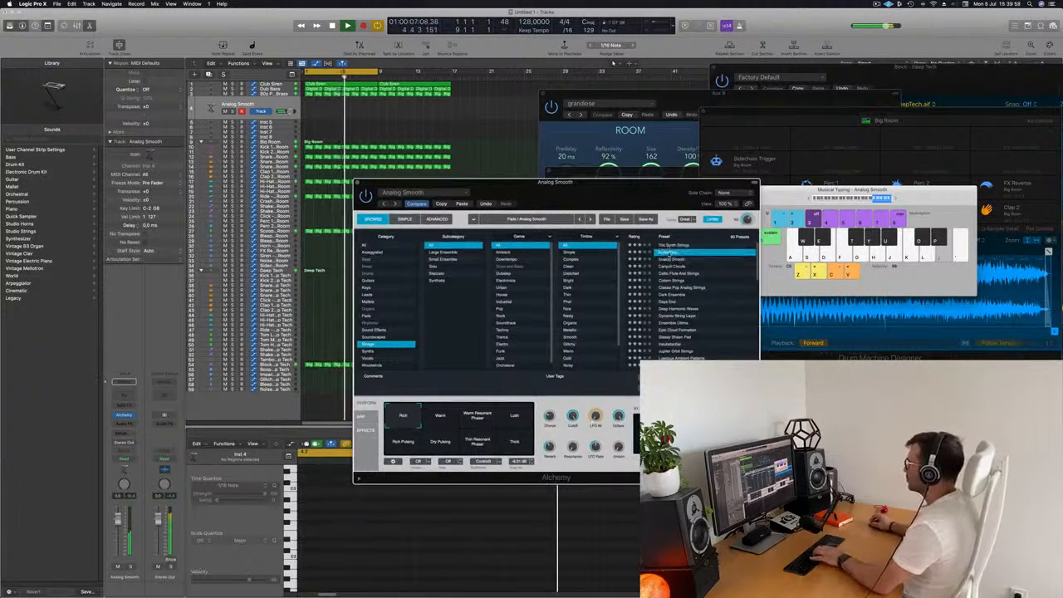
{"action": "left_click", "coordinate": [804, 200]}
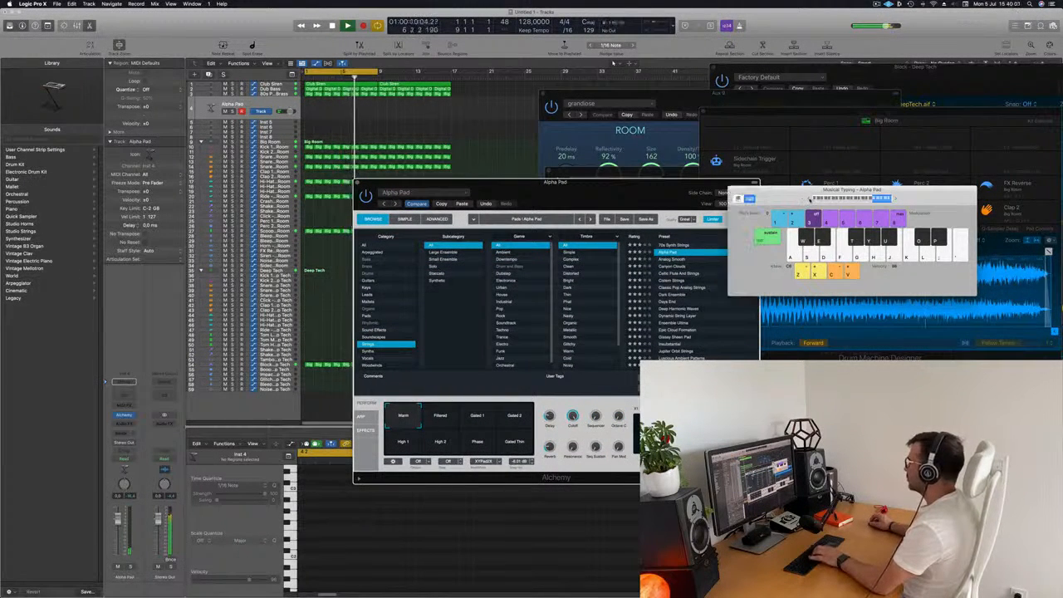
{"action": "left_click_drag", "start_coordinate": [669, 197], "coordinate": [682, 160]}
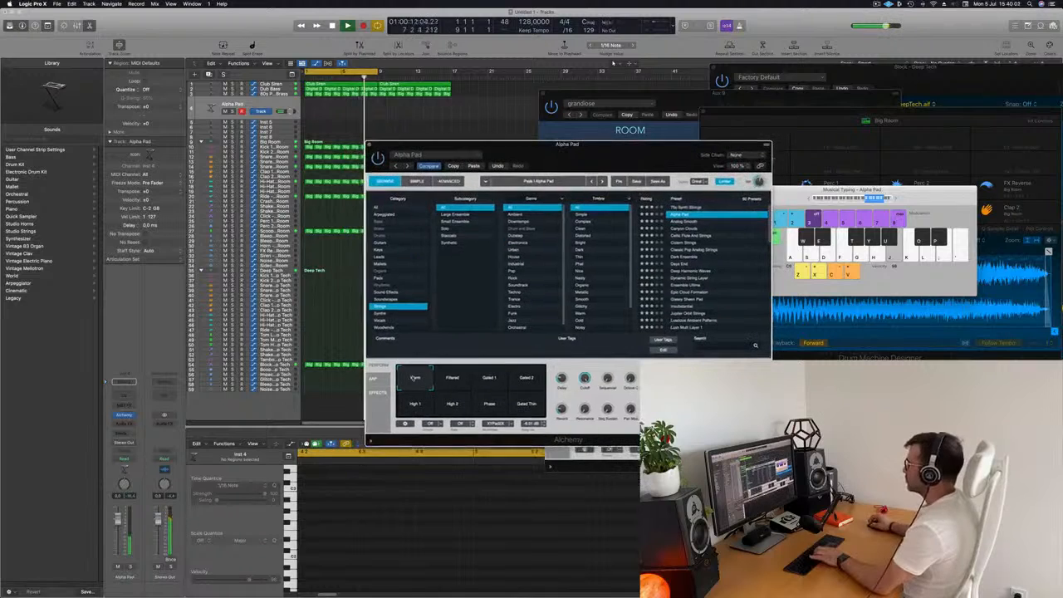
{"action": "left_click", "coordinate": [497, 382]}
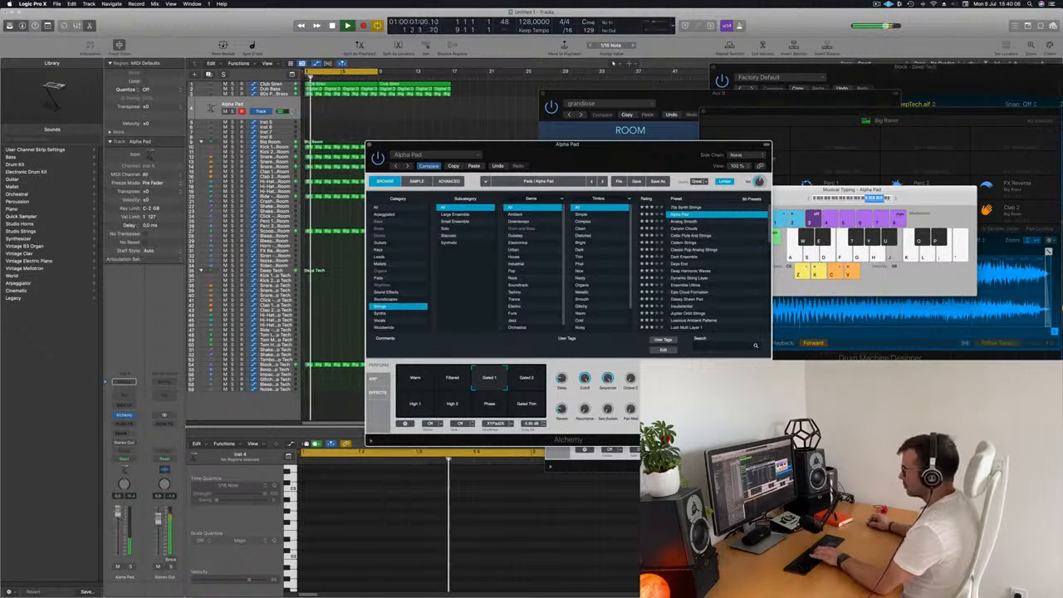
- Switch the Inst 4 Alchemy to the Canyon Clouds pad preset
{"action": "left_click", "coordinate": [336, 399]}
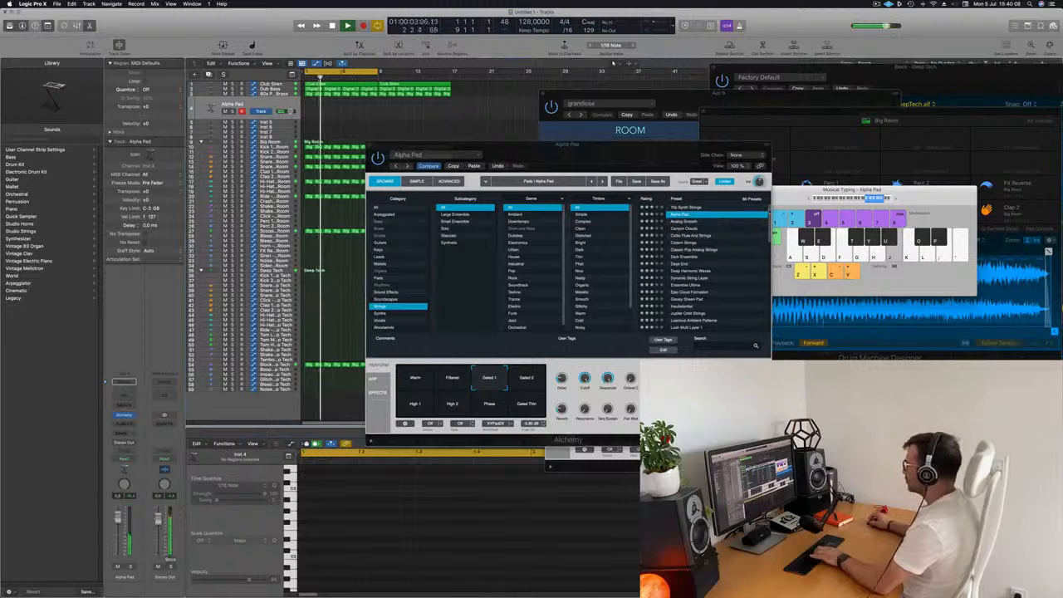
{"action": "left_click", "coordinate": [688, 229]}
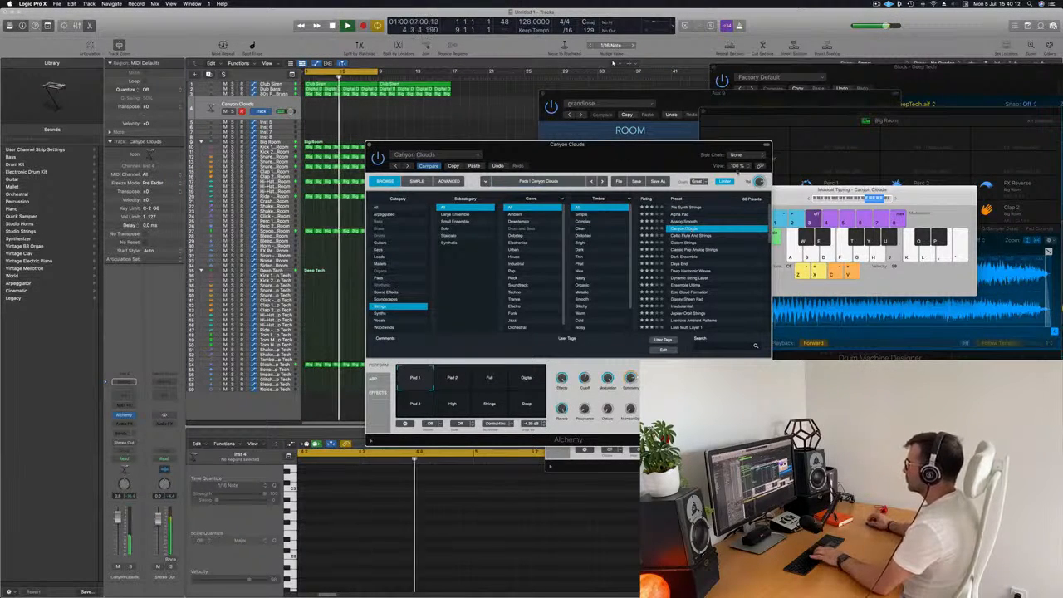
- Record a held pad part into a new Canyon Clouds region on the Inst 4 track
{"action": "left_click_drag", "start_coordinate": [694, 148], "coordinate": [885, 236]}
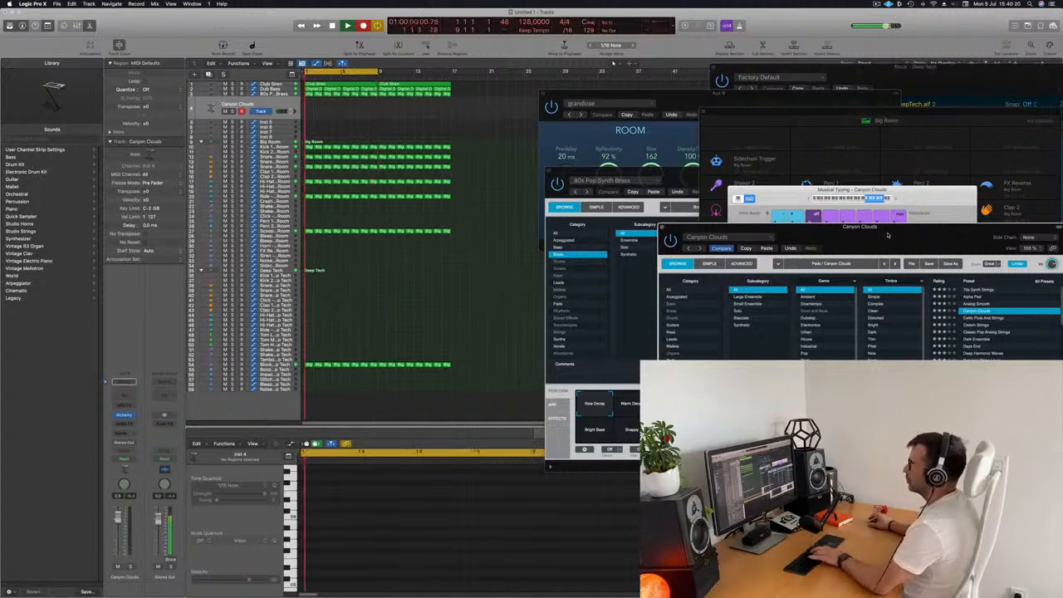
{"action": "key", "text": "j"}
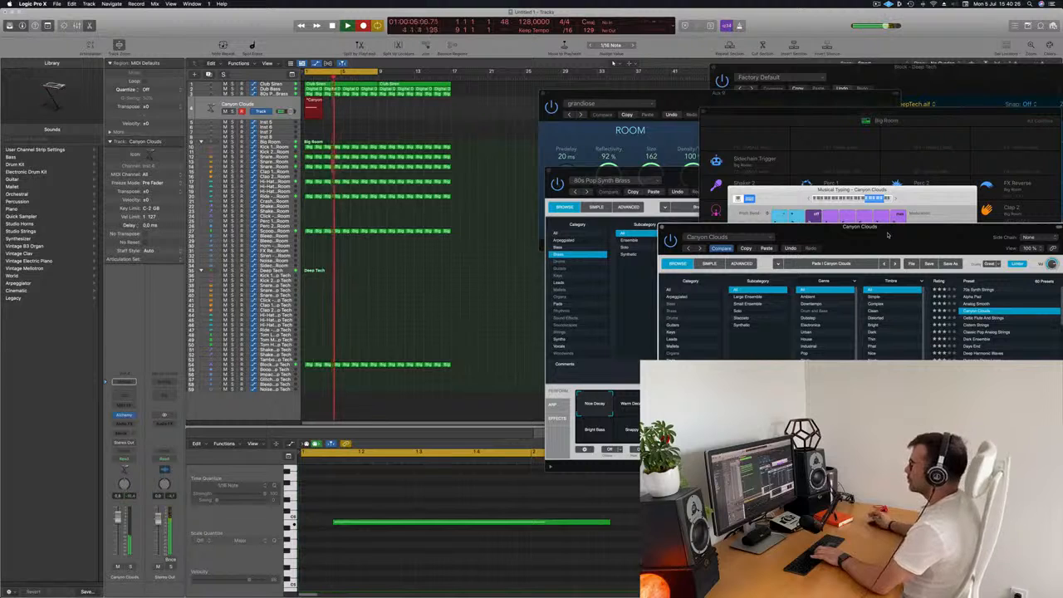
{"action": "key", "text": "space"}
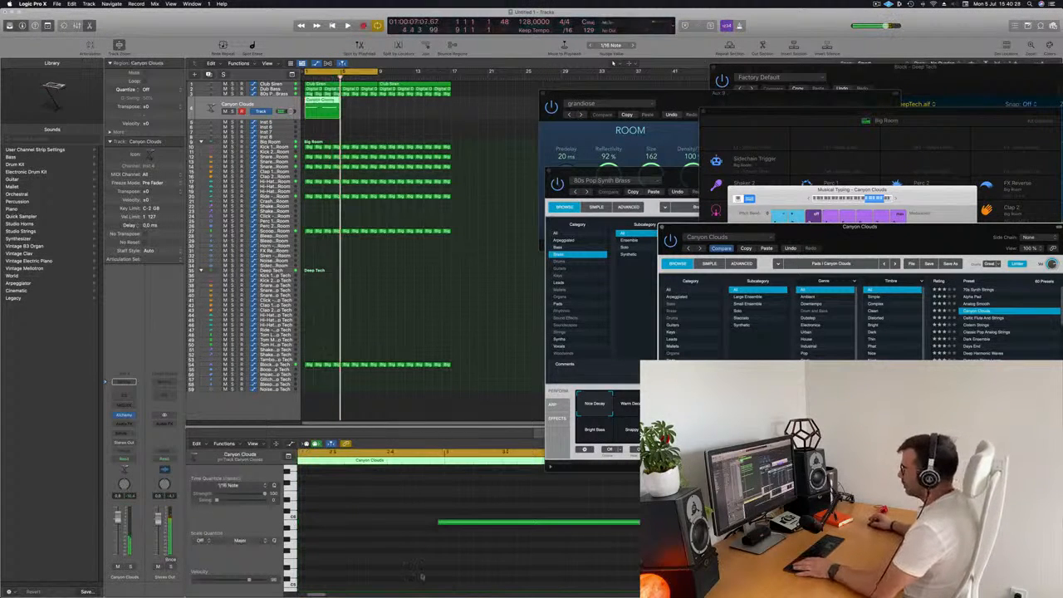
{"action": "key", "text": "z"}
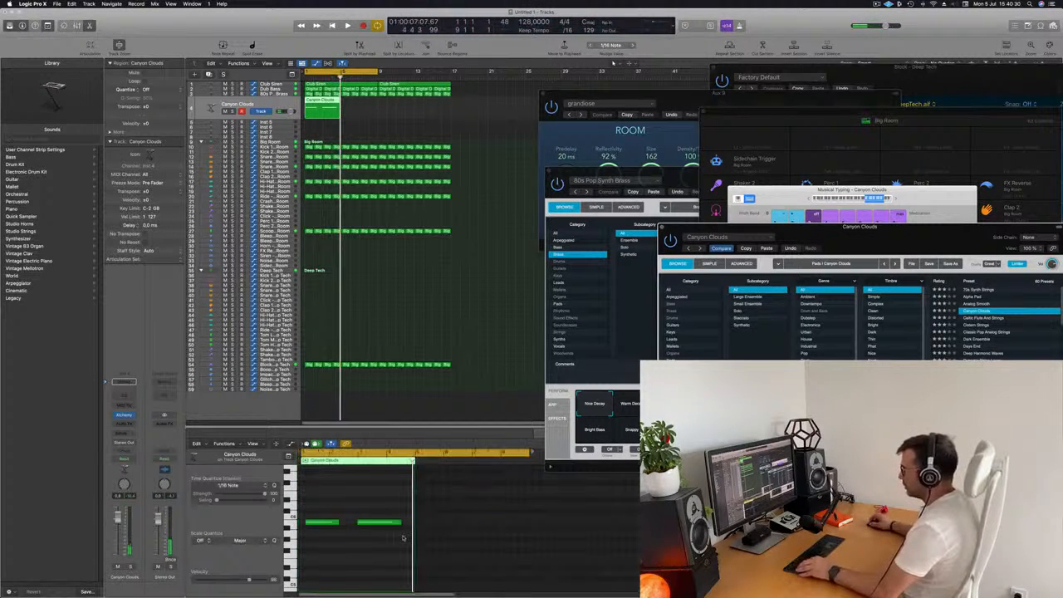
- Select the recorded pad notes and shorten the end of the second note in the piano roll
{"action": "left_click", "coordinate": [328, 522]}
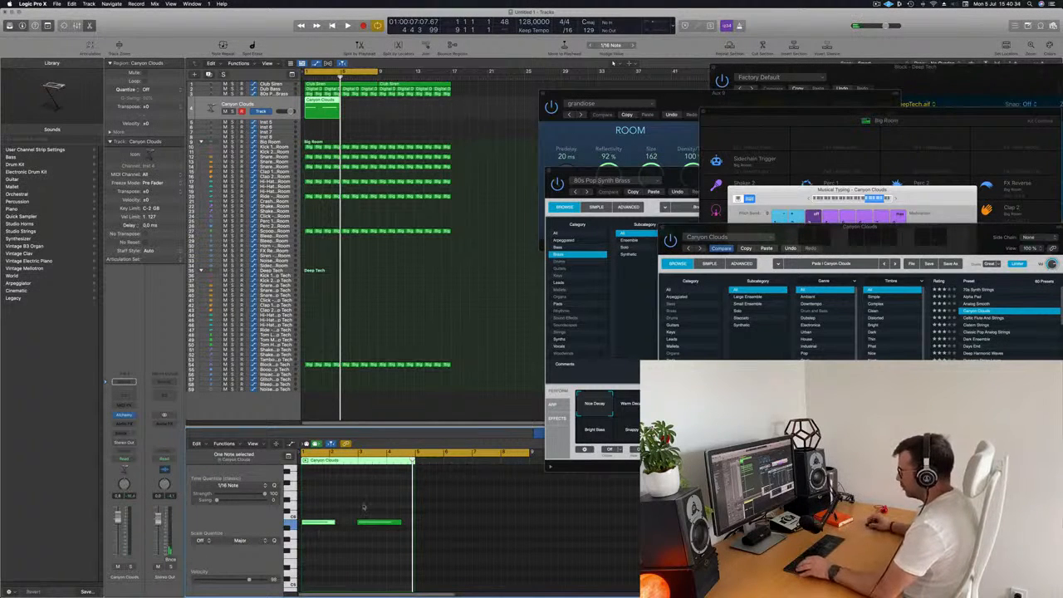
{"action": "left_click_drag", "start_coordinate": [320, 535], "coordinate": [299, 548]}
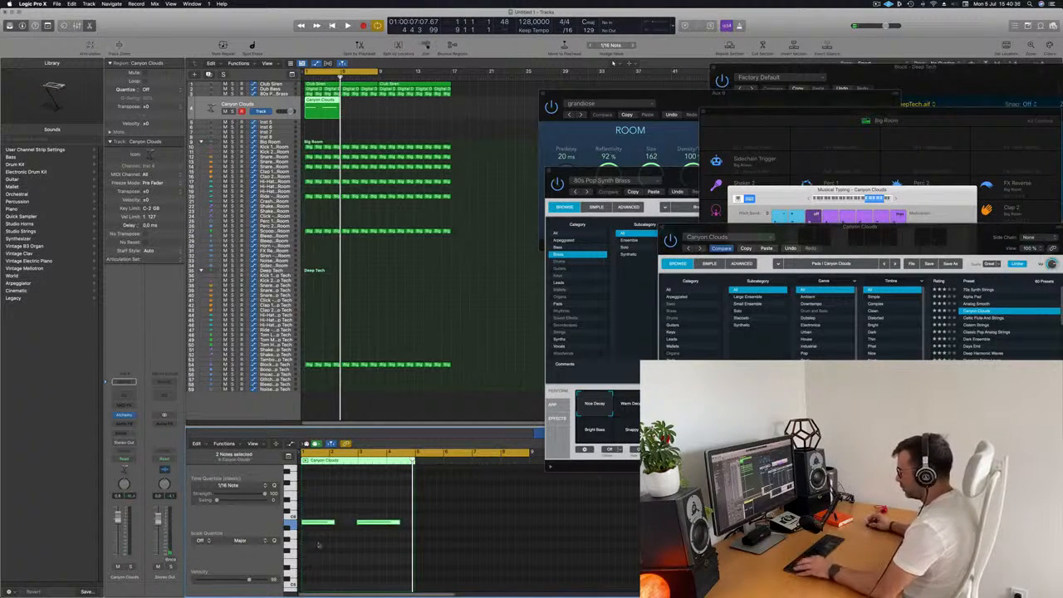
{"action": "scroll", "coordinate": [324, 542], "scroll_direction": "up", "scroll_amount": 3}
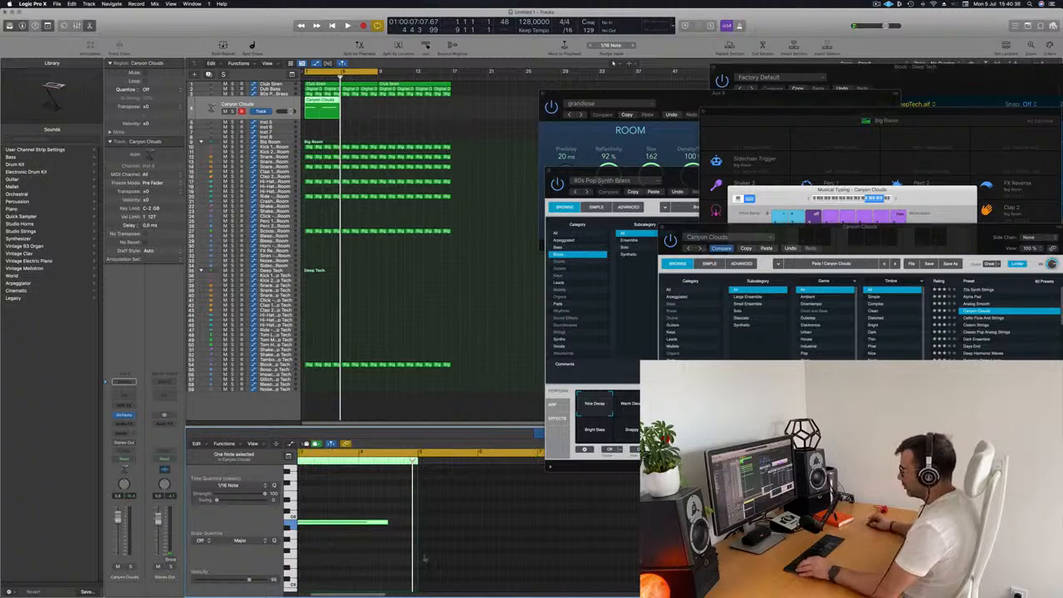
{"action": "scroll", "coordinate": [420, 556], "scroll_direction": "left", "scroll_amount": 3}
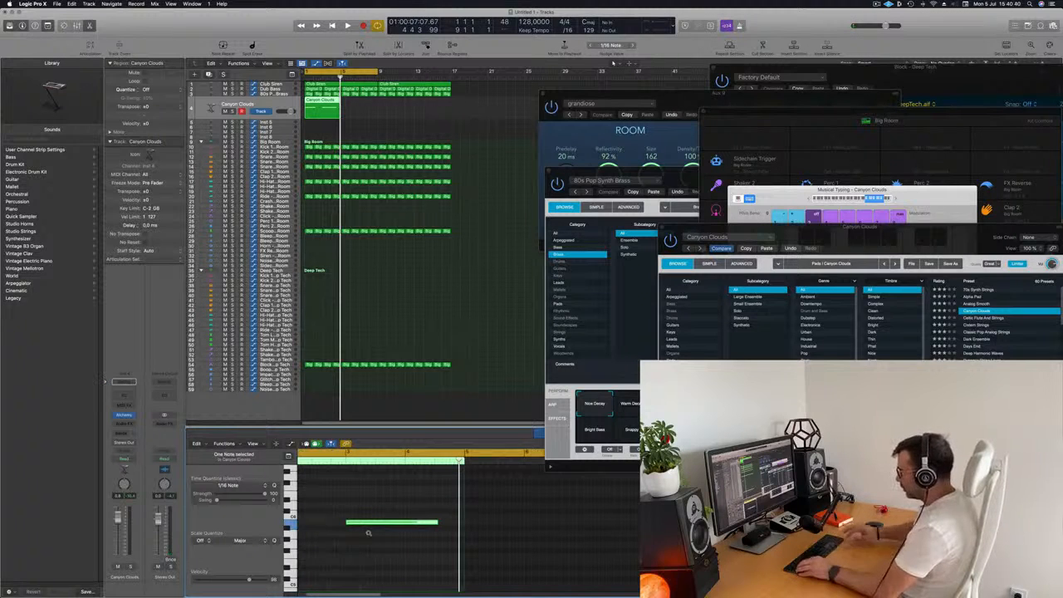
{"action": "scroll", "coordinate": [368, 534], "scroll_direction": "left", "scroll_amount": 3}
{"action": "key", "text": "space"}
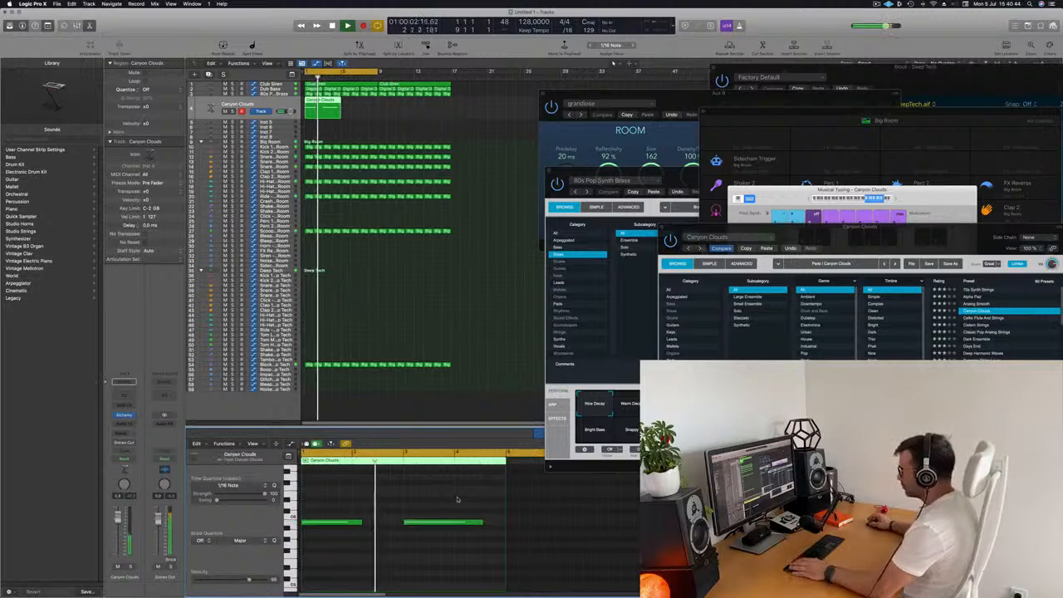
{"action": "left_click", "coordinate": [461, 522]}
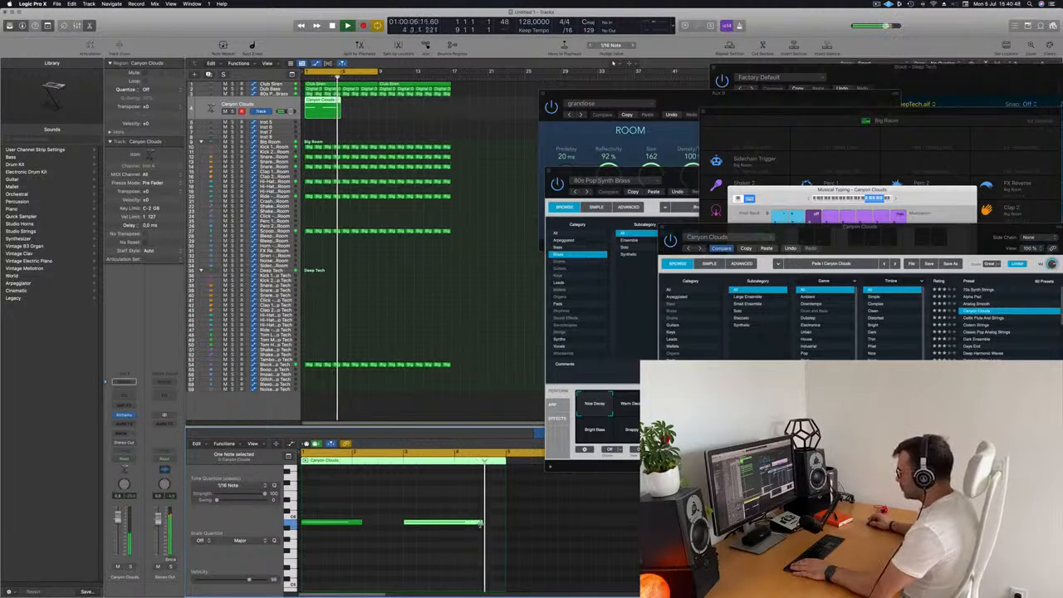
{"action": "left_click_drag", "start_coordinate": [482, 523], "coordinate": [467, 522]}
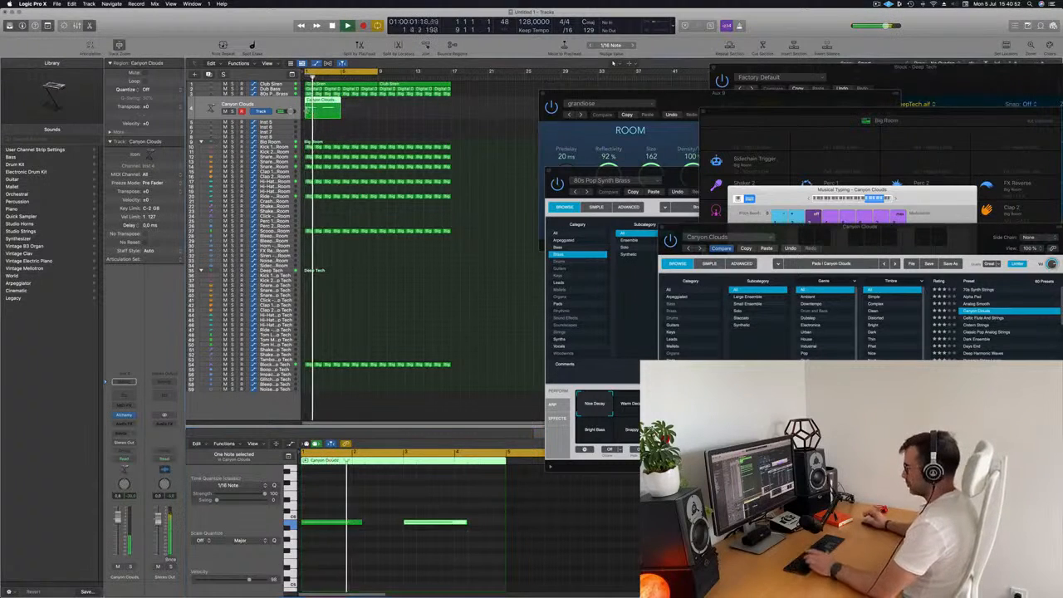
- Repeat the Canyon Clouds region three times
{"action": "key", "text": "super+r"}
{"action": "key", "text": "super+r"}
{"action": "key", "text": "super+r"}
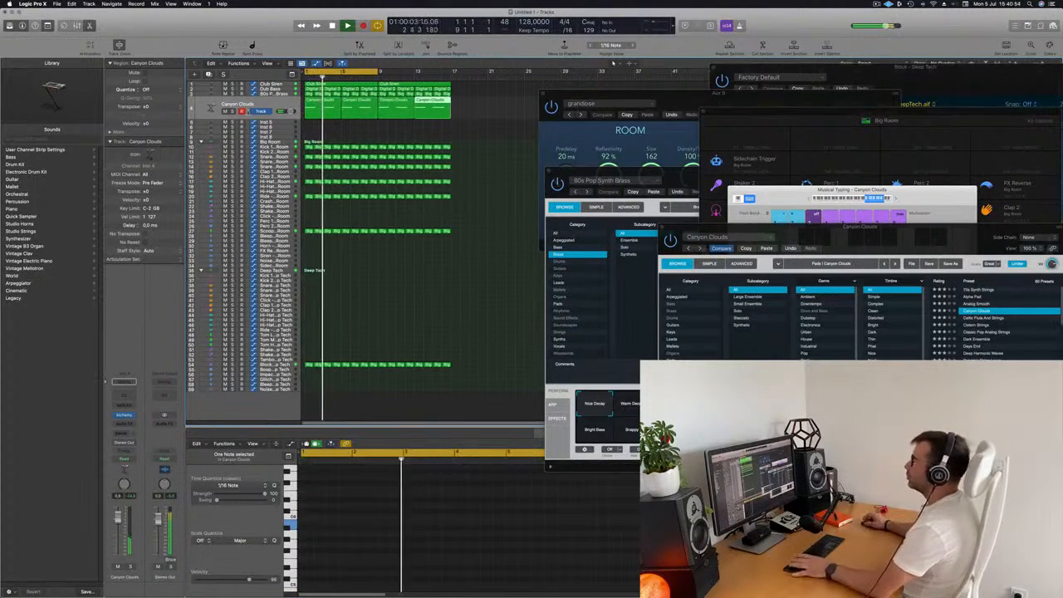
- Select the Dub Bass track and duplicate it as a new track
{"action": "key", "text": "Up"}
{"action": "key", "text": "Up"}
{"action": "key", "text": "Up"}
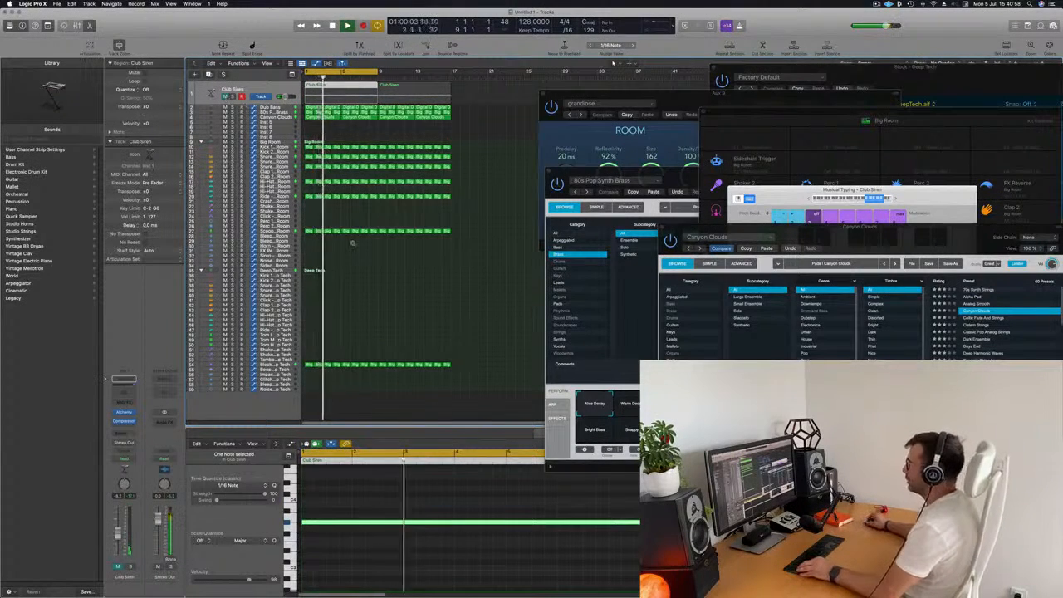
{"action": "key", "text": "super+Right"}
{"action": "scroll", "coordinate": [417, 220], "scroll_direction": "right", "scroll_amount": 3}
{"action": "scroll", "coordinate": [417, 218], "scroll_direction": "left", "scroll_amount": 5}
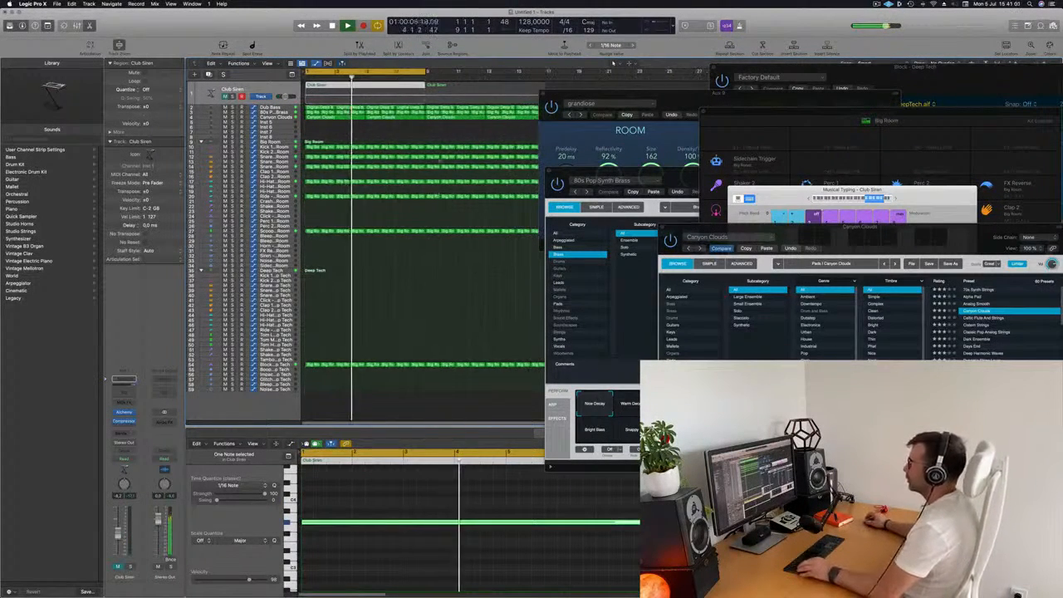
{"action": "left_click", "coordinate": [371, 138]}
{"action": "key", "text": "super+Left"}
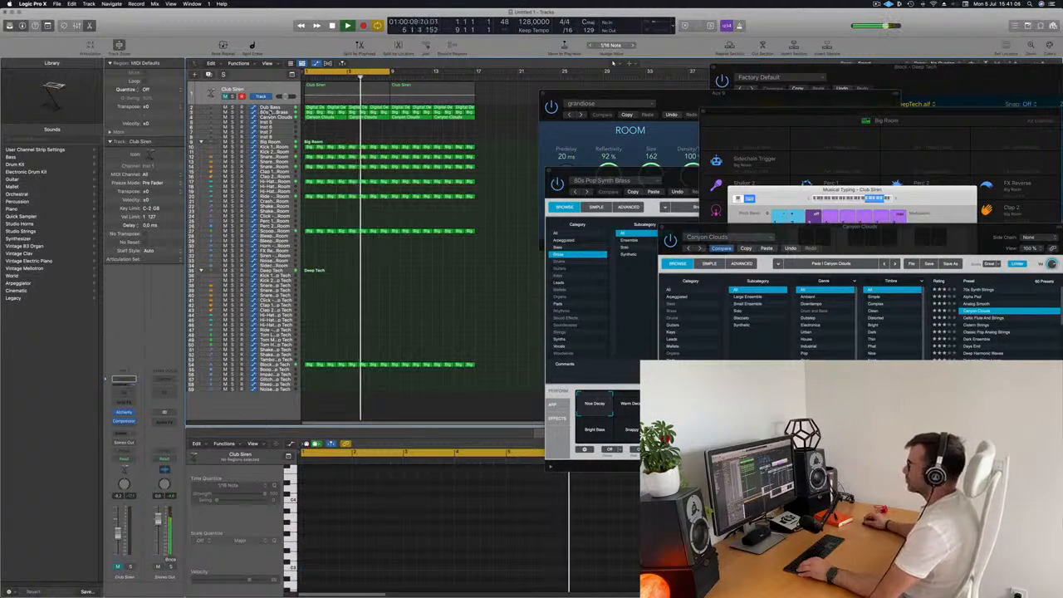
{"action": "left_click", "coordinate": [204, 99]}
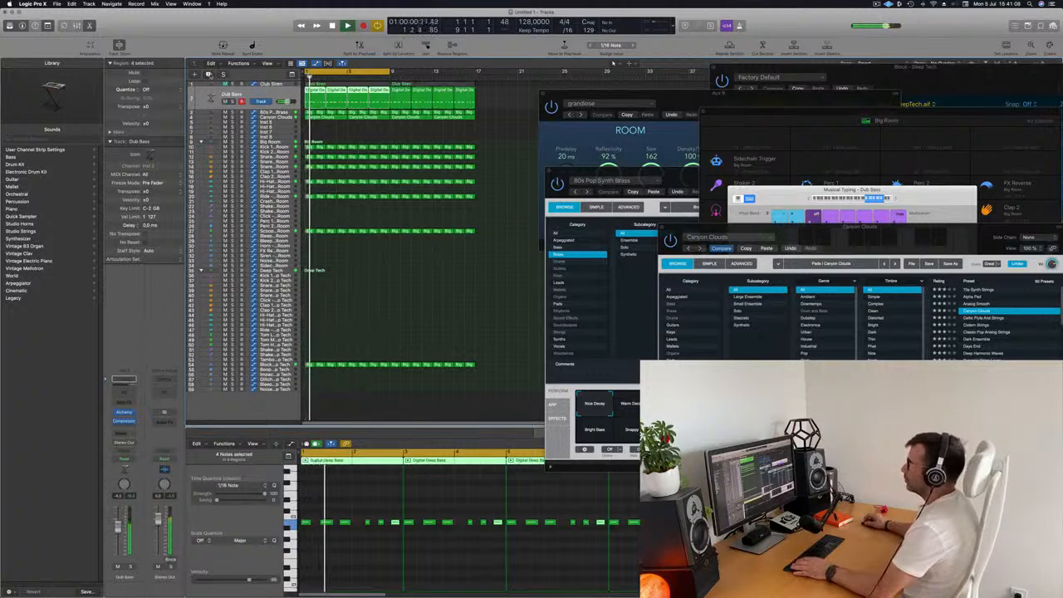
{"action": "key", "text": "cmd+d"}
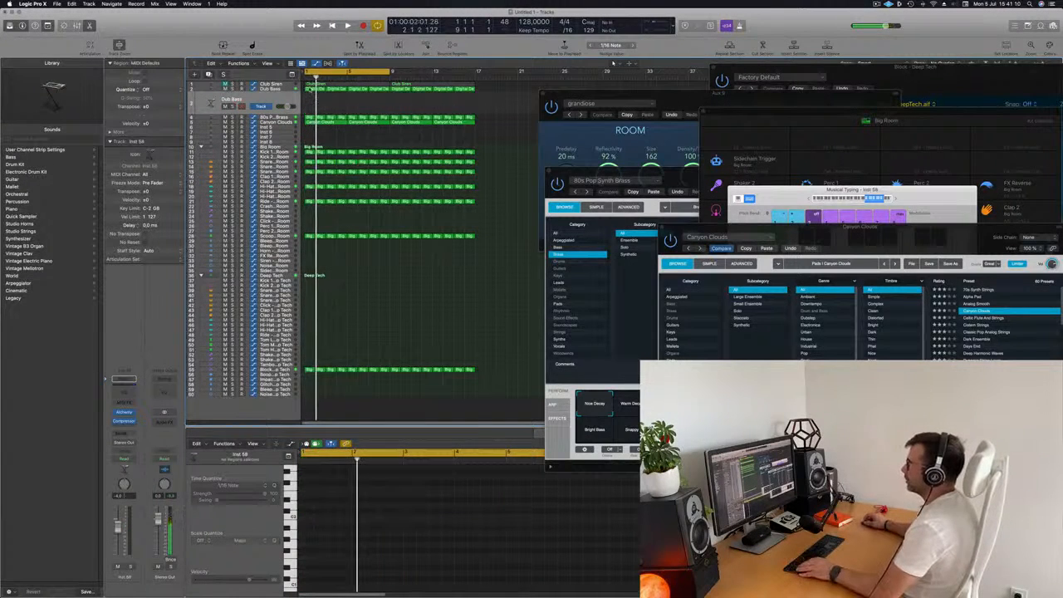
- Copy the first Digital Deep Bass region onto the duplicated track and rearrange its notes in the piano roll
{"action": "left_click", "coordinate": [311, 89]}
{"action": "left_click_drag", "start_coordinate": [311, 89], "coordinate": [312, 105]}
{"action": "scroll", "coordinate": [399, 553], "scroll_direction": "left", "scroll_amount": 4}
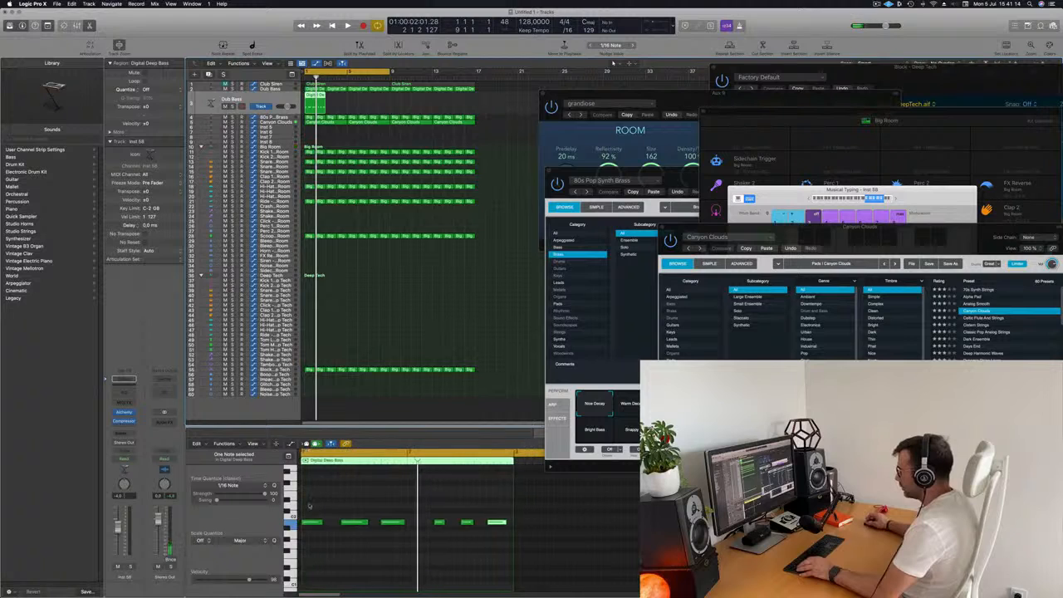
{"action": "left_click_drag", "start_coordinate": [410, 547], "coordinate": [307, 505]}
{"action": "left_click_drag", "start_coordinate": [404, 523], "coordinate": [391, 523]}
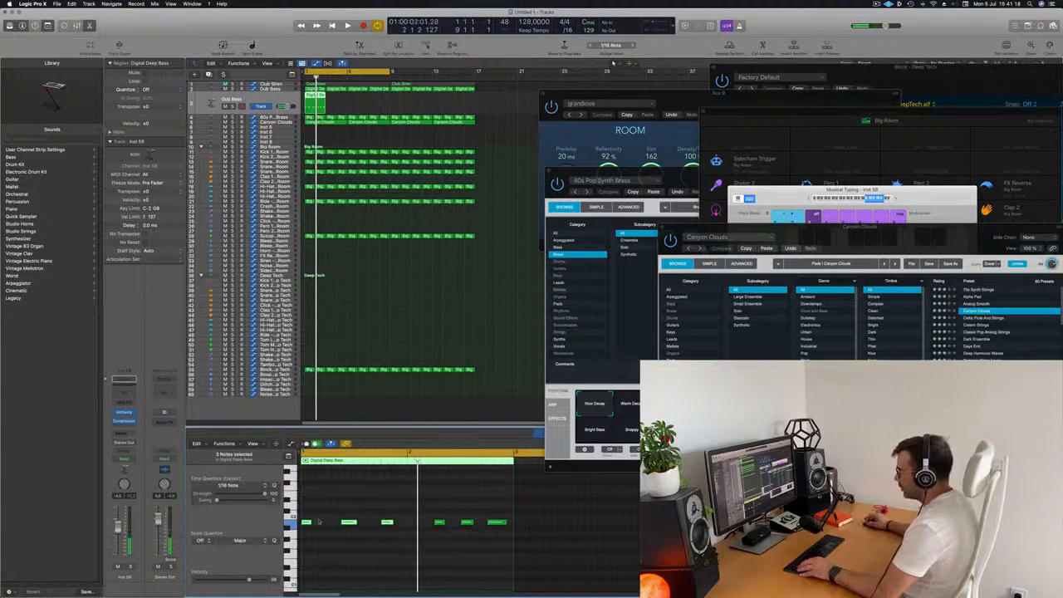
{"action": "left_click_drag", "start_coordinate": [317, 525], "coordinate": [400, 524]}
{"action": "left_click_drag", "start_coordinate": [514, 544], "coordinate": [499, 524]}
{"action": "key", "text": "space"}
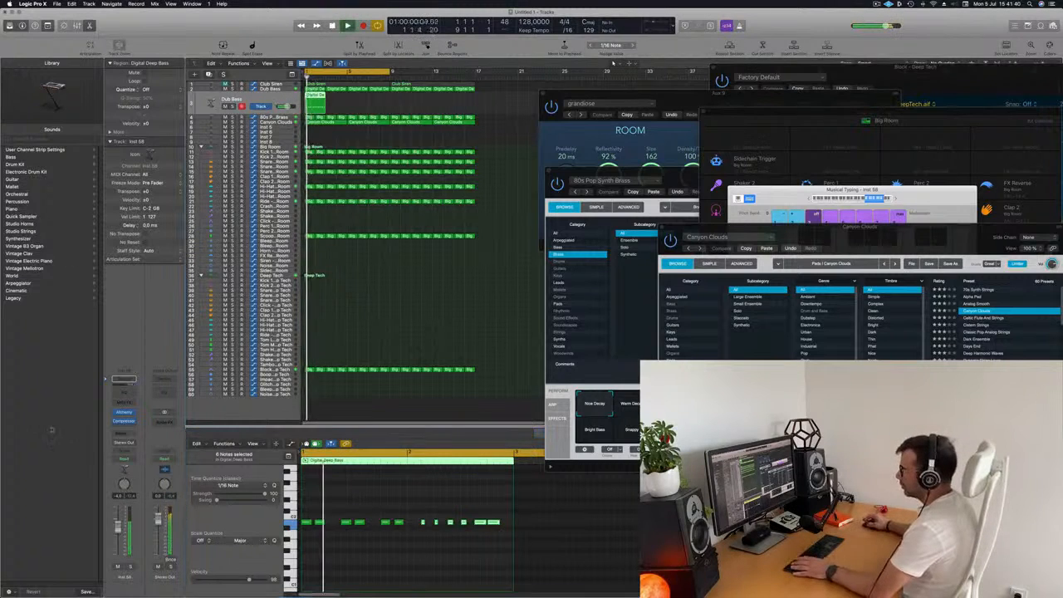
- Repeat the duplicated bass region three times and select all its copies
{"action": "key", "text": "super+r"}
{"action": "key", "text": "super+r"}
{"action": "key", "text": "super+r"}
{"action": "key", "text": "super+r"}
{"action": "key", "text": "super+r"}
{"action": "key", "text": "super+r"}
{"action": "key", "text": "super+r"}
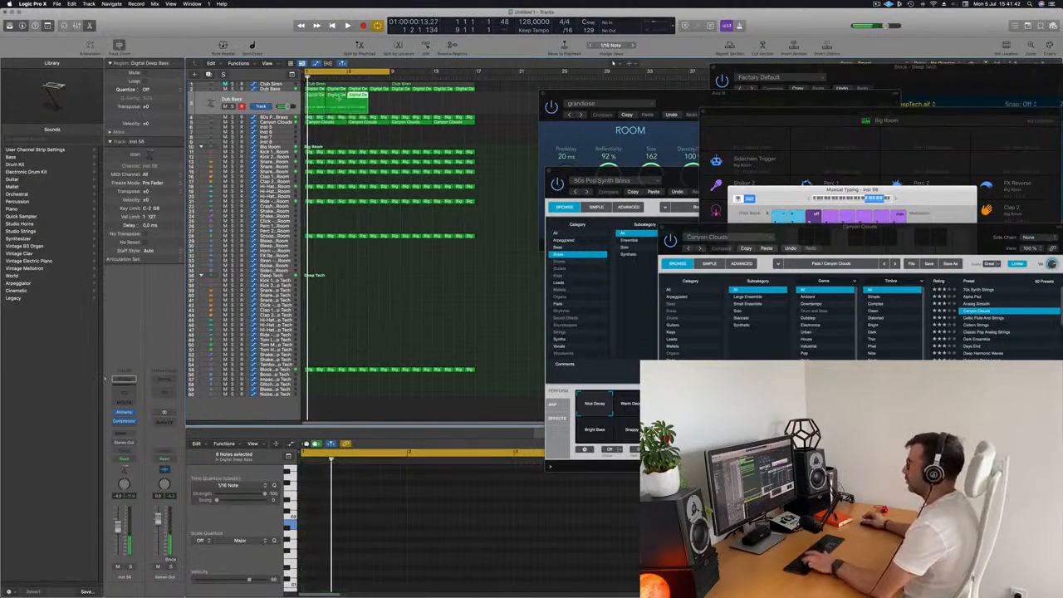
{"action": "left_click", "coordinate": [280, 102]}
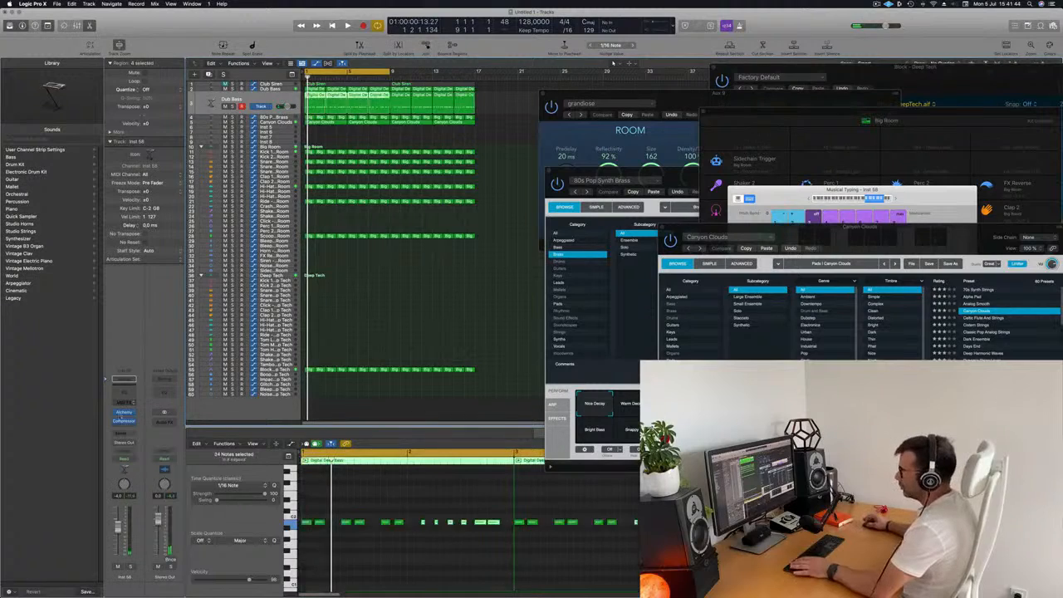
- Open the duplicated track's Alchemy and load the 70s Classic Synth Bass preset
{"action": "left_click", "coordinate": [125, 413]}
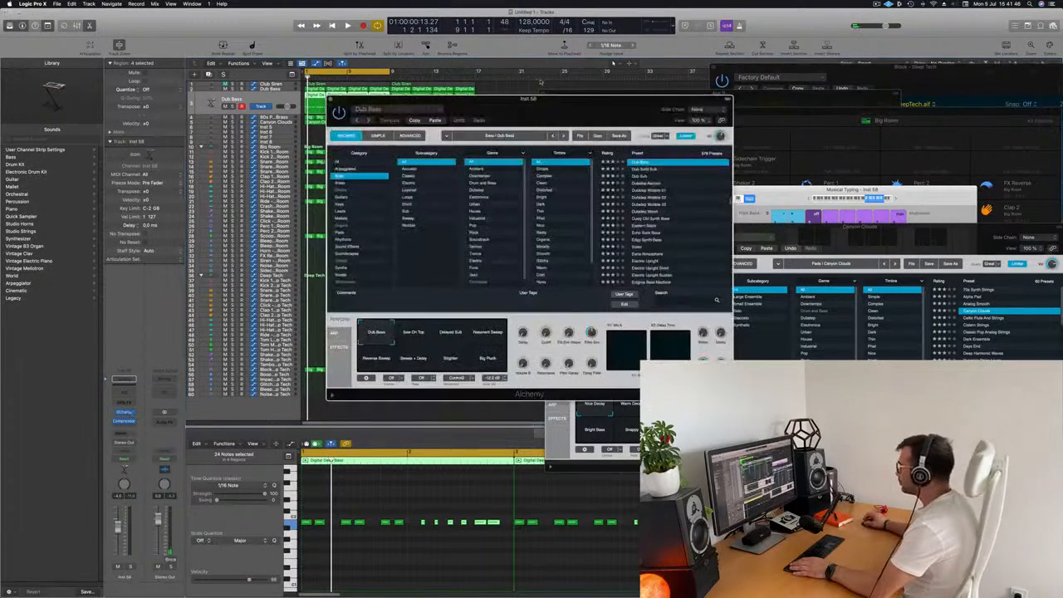
{"action": "left_click_drag", "start_coordinate": [549, 123], "coordinate": [582, 112]}
{"action": "scroll", "coordinate": [714, 219], "scroll_direction": "up", "scroll_amount": 15}
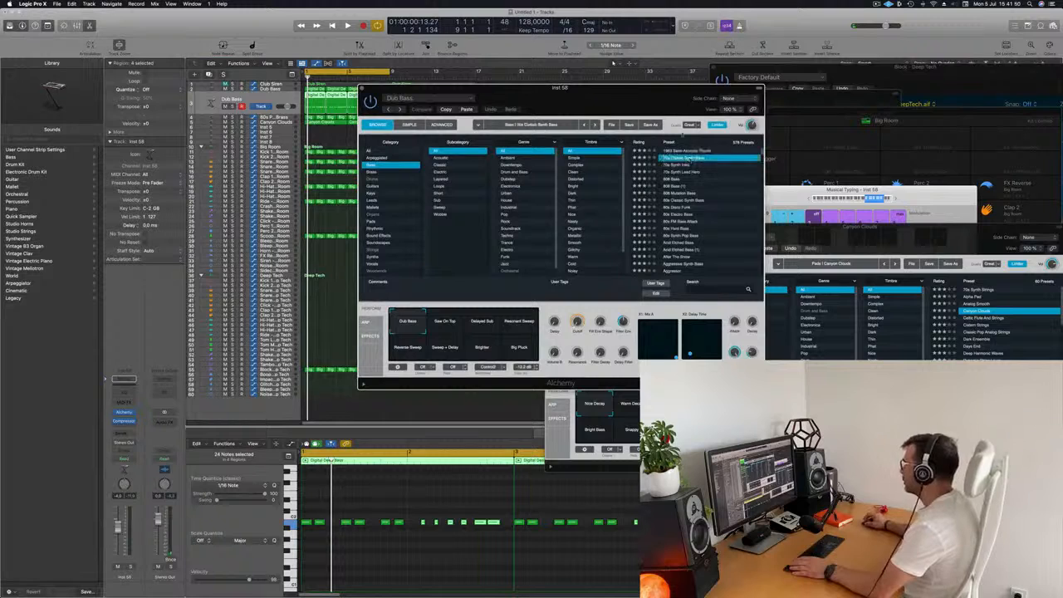
{"action": "left_click_drag", "start_coordinate": [673, 96], "coordinate": [756, 85]}
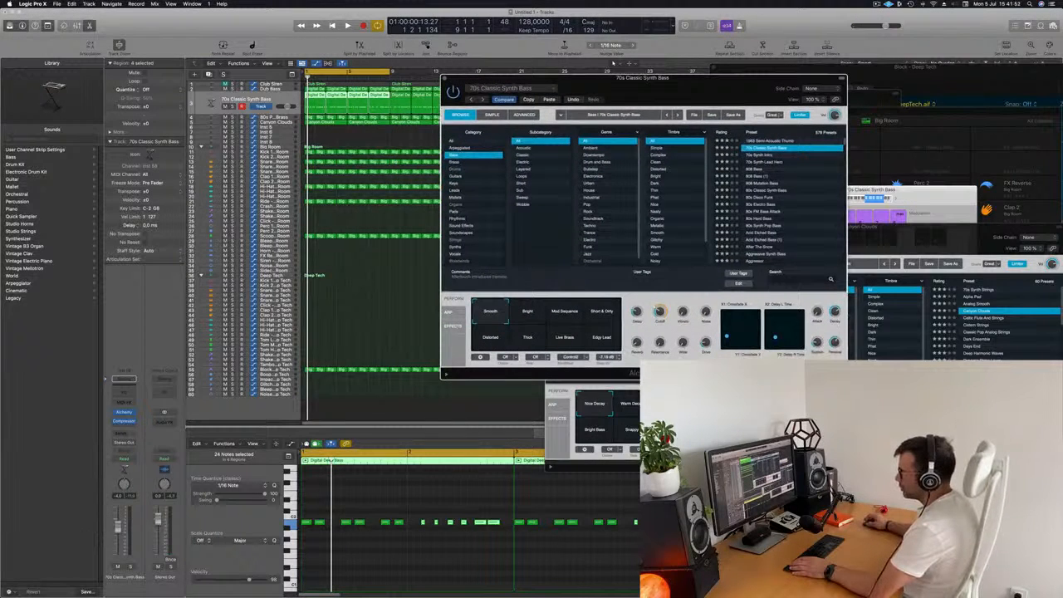
- Audition the 70s Classic Synth Bass performance snapshots during playback and settle on Edgy Lead
{"action": "left_click", "coordinate": [329, 545]}
{"action": "key", "text": "space"}
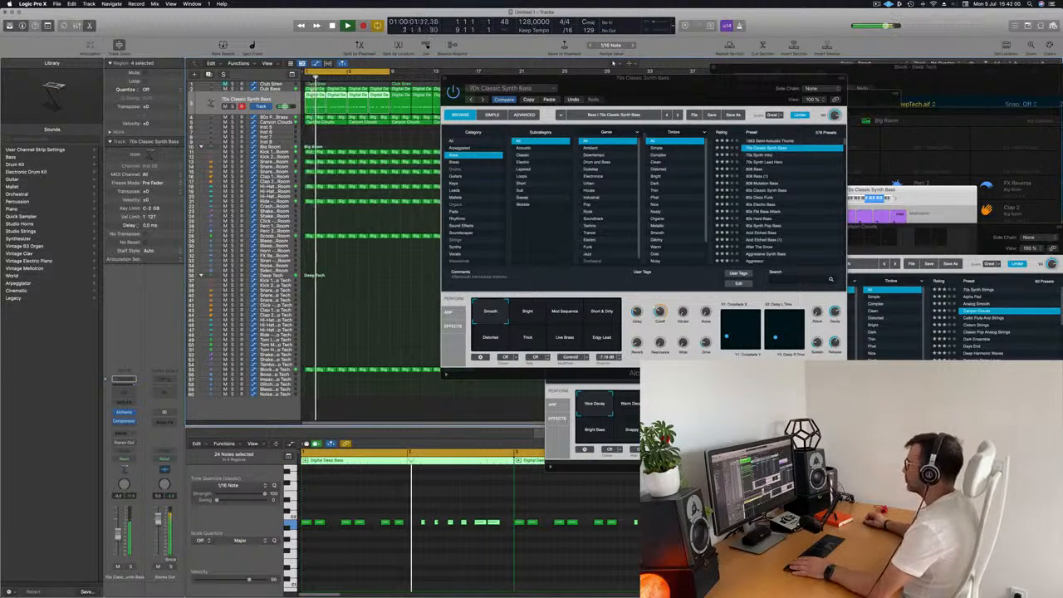
{"action": "left_click", "coordinate": [551, 321]}
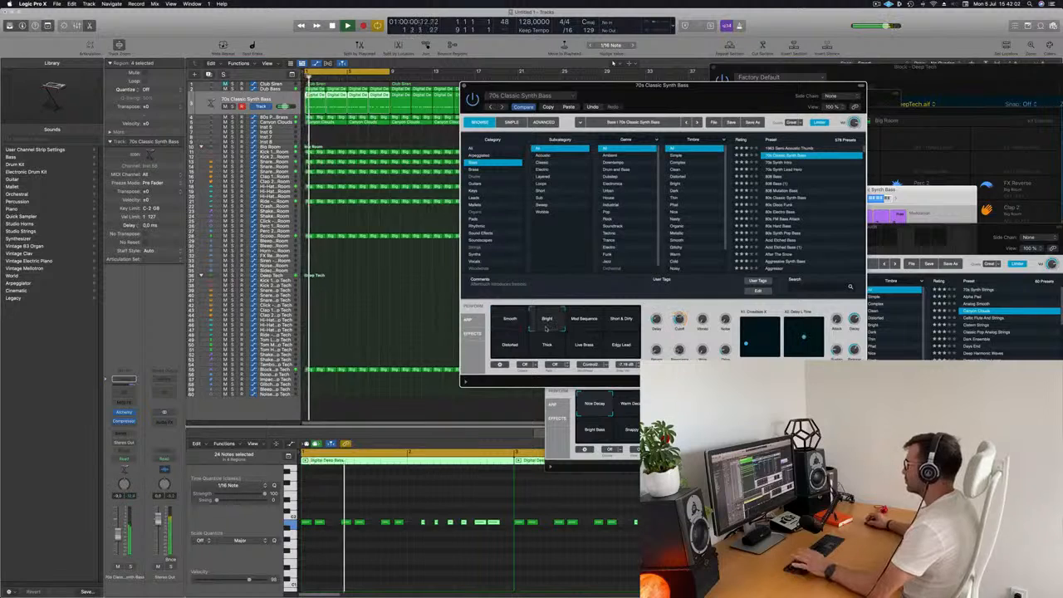
{"action": "left_click", "coordinate": [585, 322]}
{"action": "left_click", "coordinate": [621, 321]}
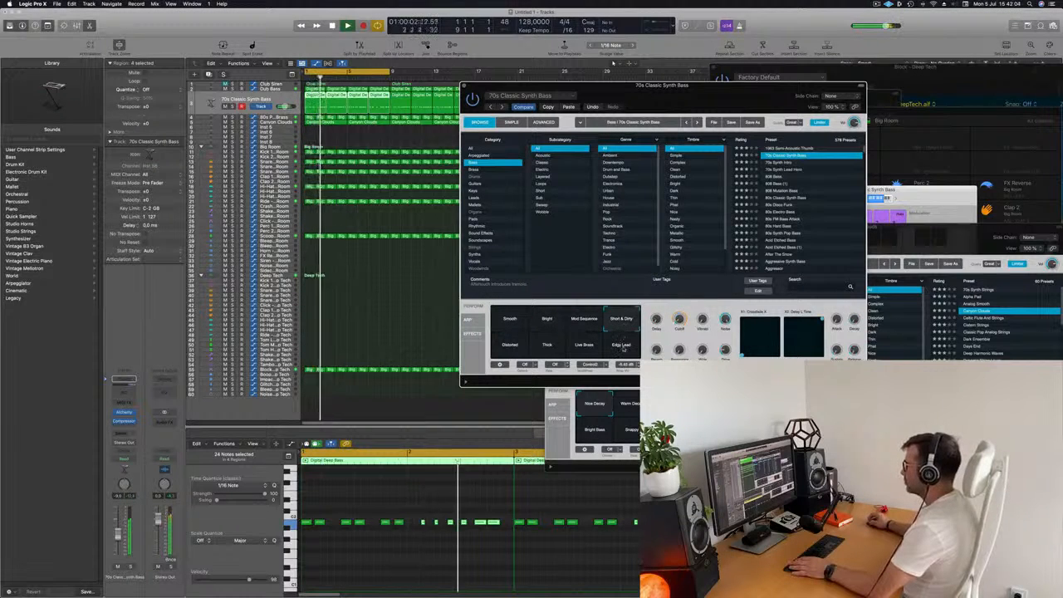
{"action": "left_click", "coordinate": [619, 344]}
{"action": "left_click", "coordinate": [510, 347]}
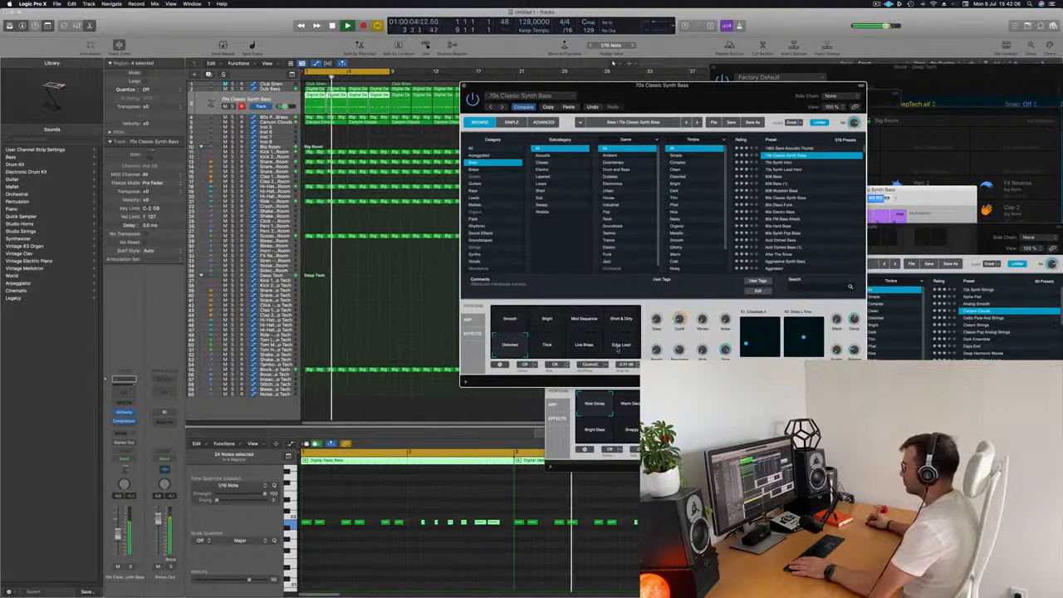
{"action": "left_click", "coordinate": [622, 347]}
- Move one 70s Classic Synth Bass region to bar 5 and delete the remaining copies
{"action": "left_click_drag", "start_coordinate": [615, 85], "coordinate": [463, 35]}
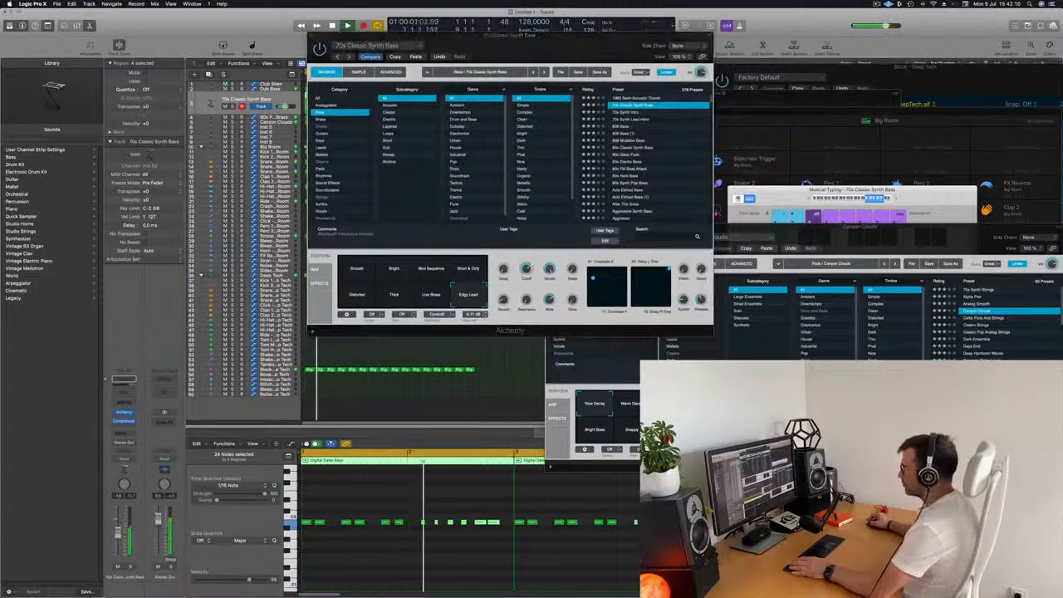
{"action": "left_click", "coordinate": [387, 575]}
{"action": "key", "text": "super+Left"}
{"action": "key", "text": "super+Left"}
{"action": "key", "text": "super+Left"}
{"action": "key", "text": "super+Left"}
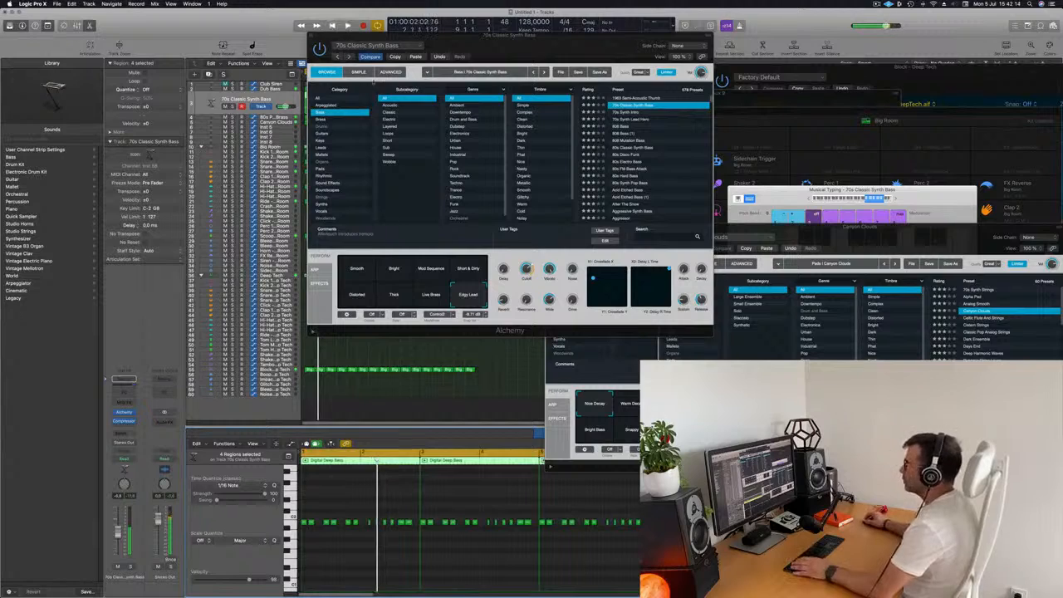
{"action": "left_click_drag", "start_coordinate": [380, 36], "coordinate": [742, 53]}
{"action": "left_click_drag", "start_coordinate": [535, 99], "coordinate": [351, 564]}
{"action": "key", "text": "Delete"}
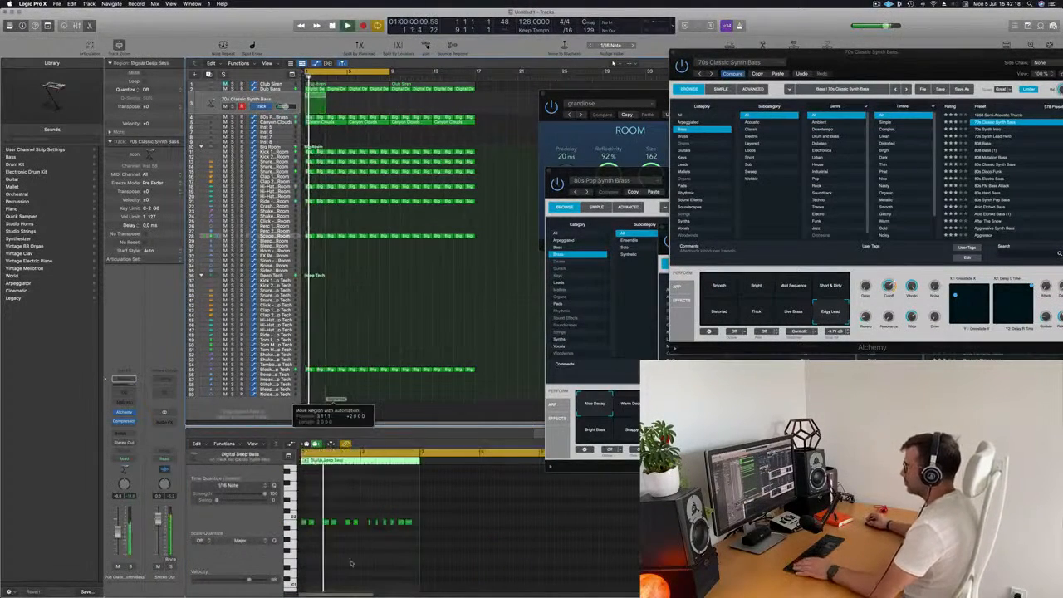
{"action": "left_click_drag", "start_coordinate": [369, 509], "coordinate": [373, 509]}
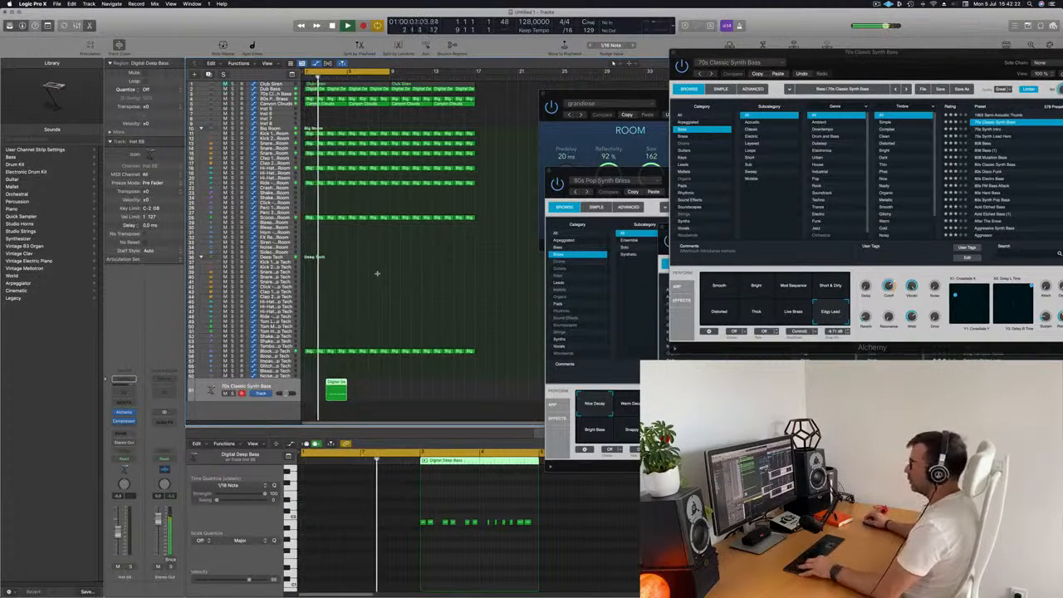
- Undo the last edit, select the 70s Classic Synth Bass track and audition the arrangement
{"action": "key", "text": "super+z"}
{"action": "key", "text": "Return"}
{"action": "left_click", "coordinate": [281, 95]}
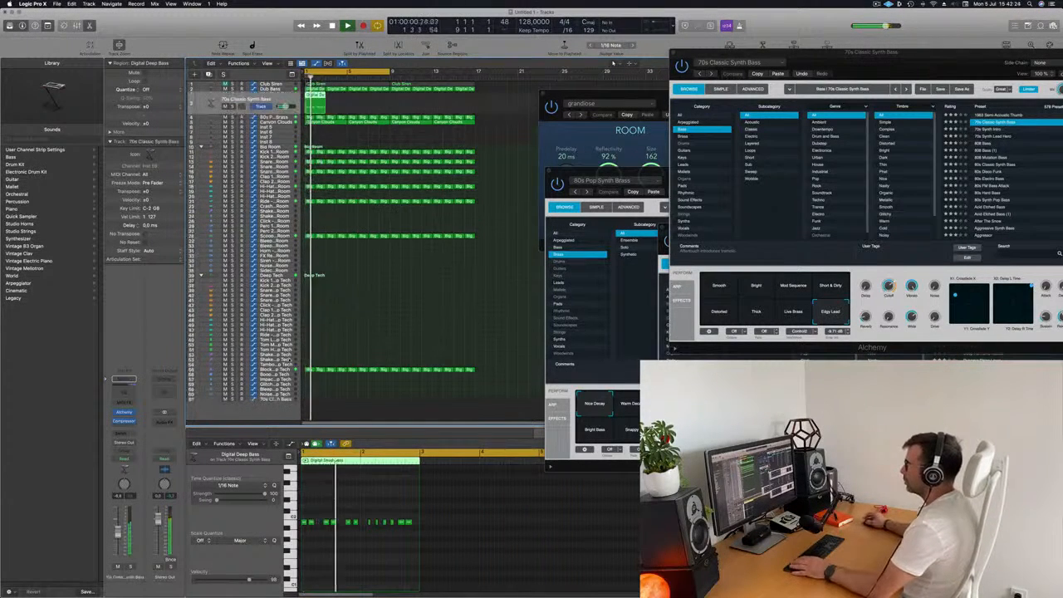
{"action": "key", "text": "space"}
{"action": "key", "text": "space"}
{"action": "key", "text": "space"}
- Select a group of bass notes in the region and shift them later in the Piano Roll
{"action": "left_click_drag", "start_coordinate": [438, 553], "coordinate": [366, 511]}
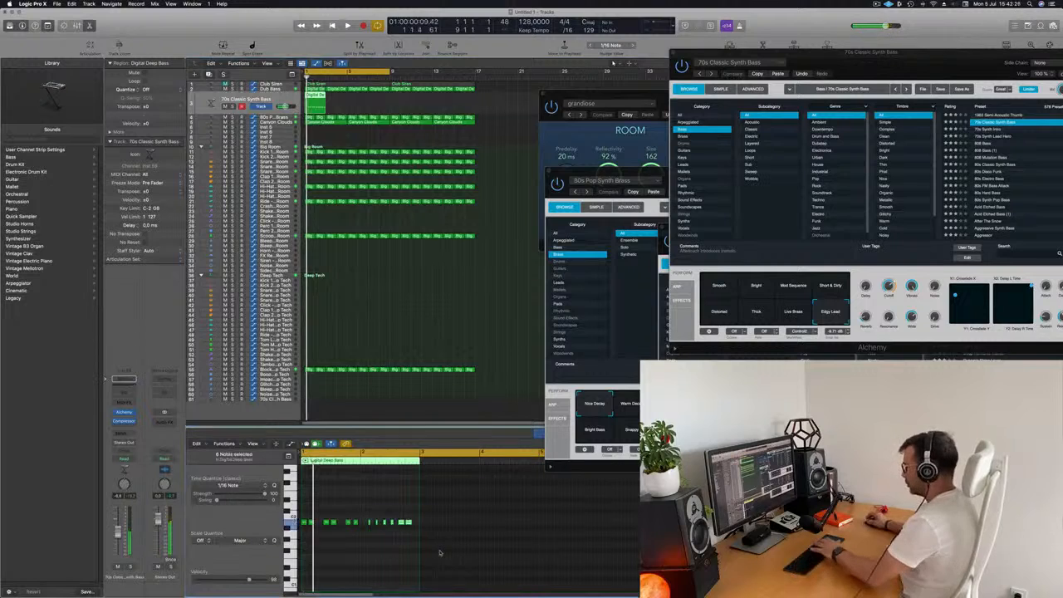
{"action": "key", "text": "super+Right"}
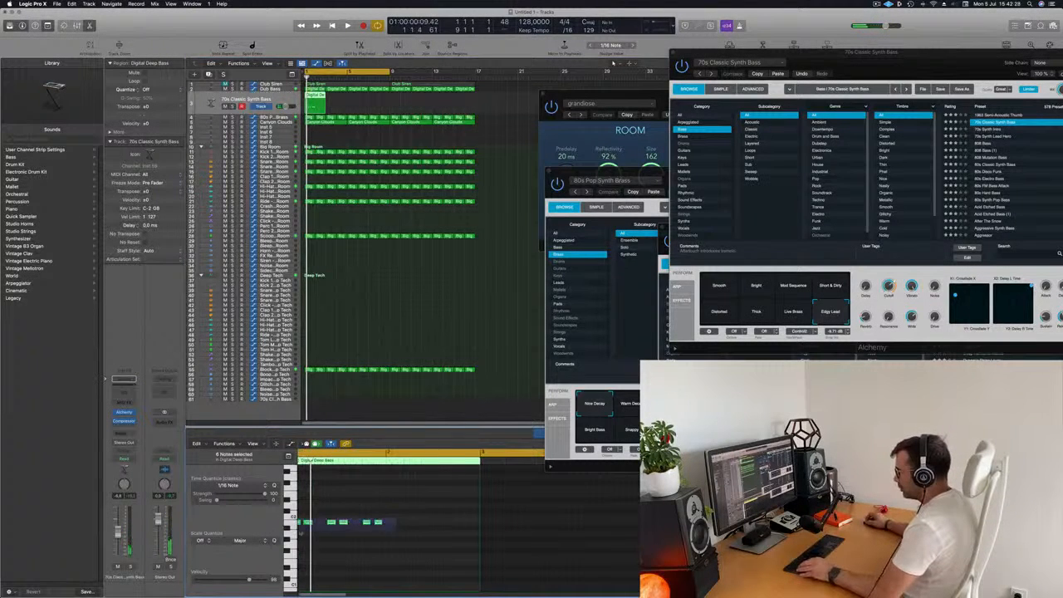
{"action": "key", "text": "super+Right"}
{"action": "left_click_drag", "start_coordinate": [313, 522], "coordinate": [401, 526]}
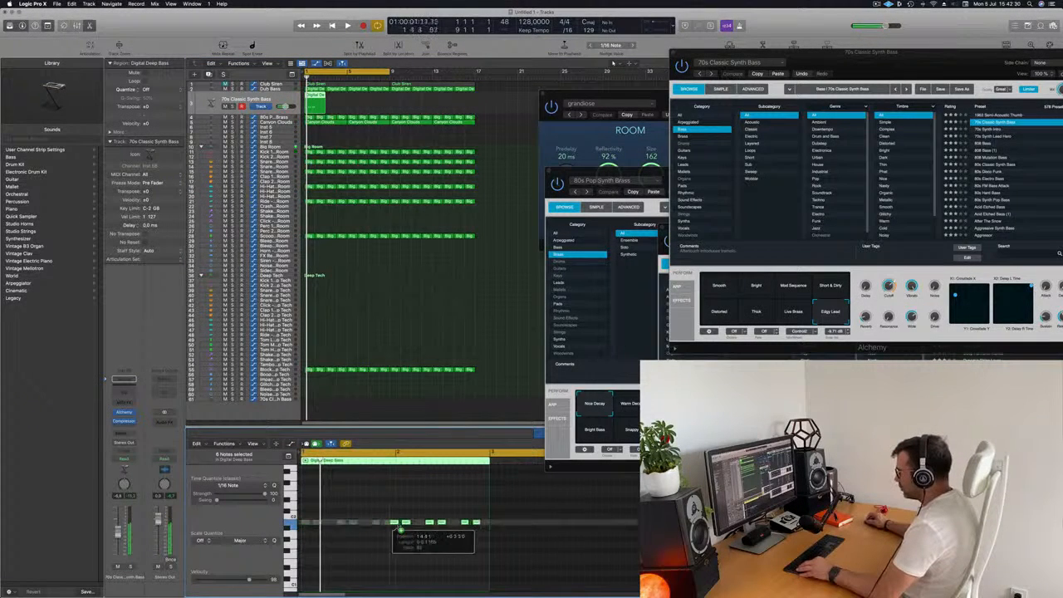
- Nudge individual bass notes slightly while auditioning the edited pattern
{"action": "key", "text": "space"}
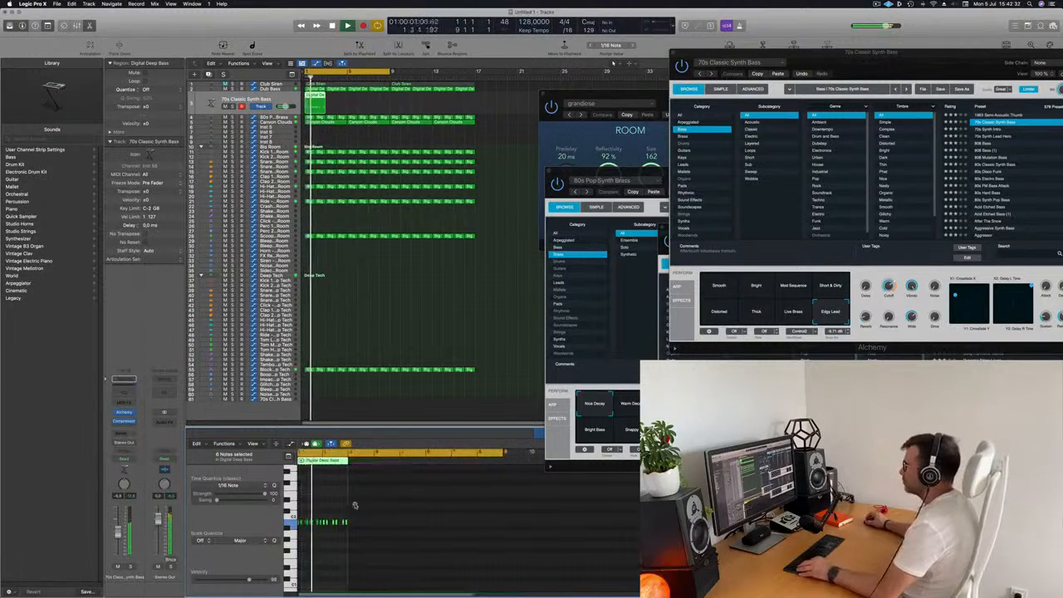
{"action": "scroll", "coordinate": [349, 506], "scroll_direction": "up", "scroll_amount": 3}
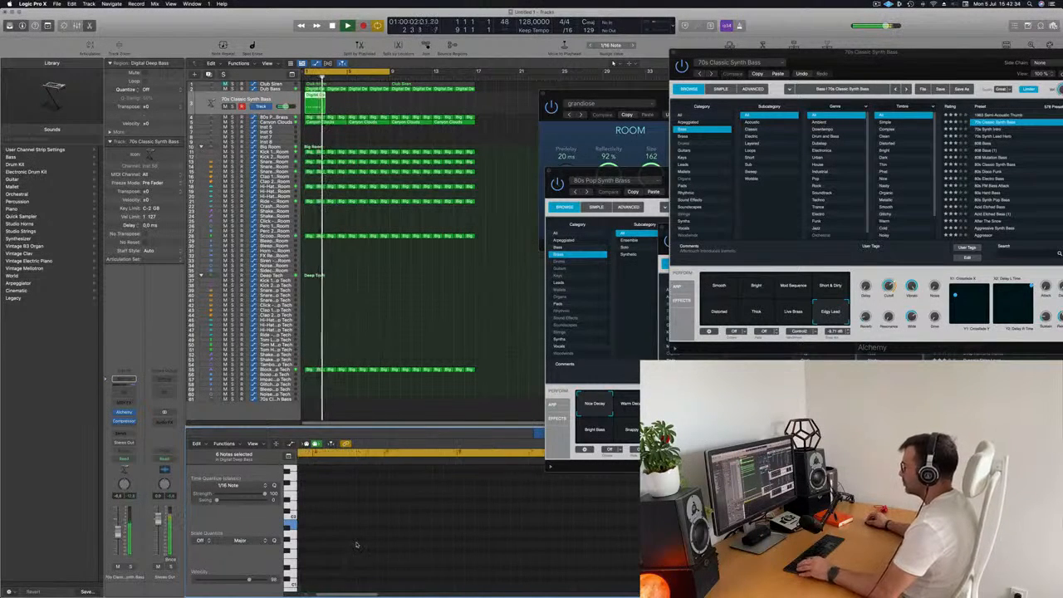
{"action": "scroll", "coordinate": [356, 544], "scroll_direction": "down", "scroll_amount": 3}
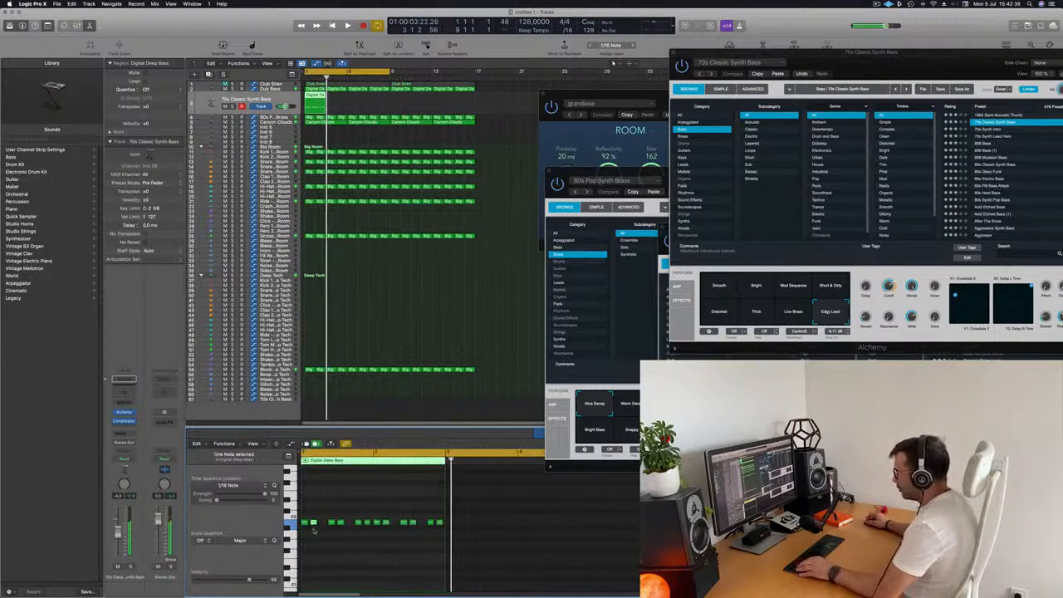
{"action": "left_click_drag", "start_coordinate": [317, 524], "coordinate": [322, 530]}
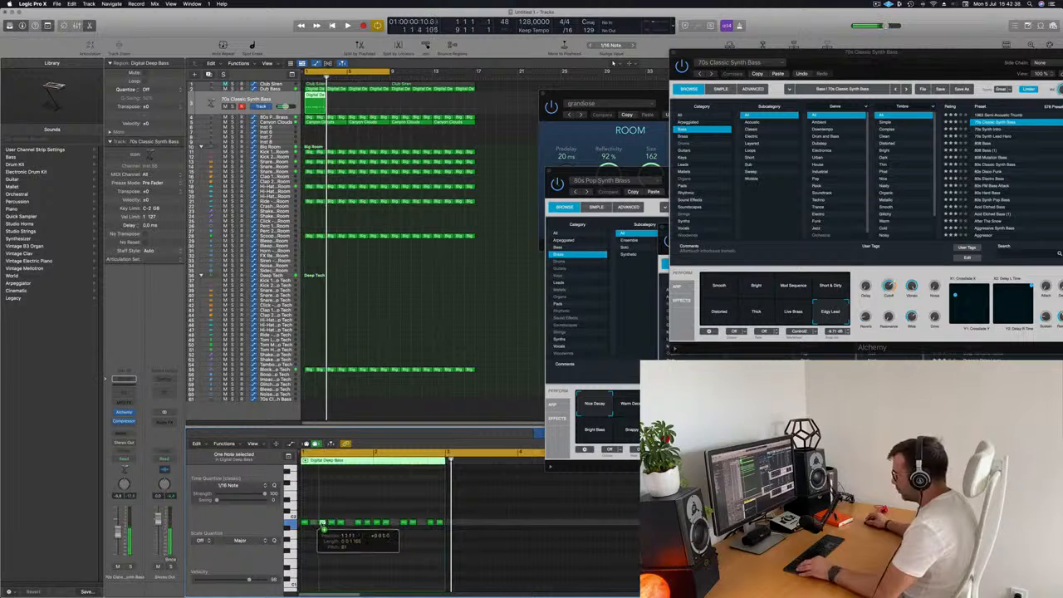
{"action": "key", "text": "space"}
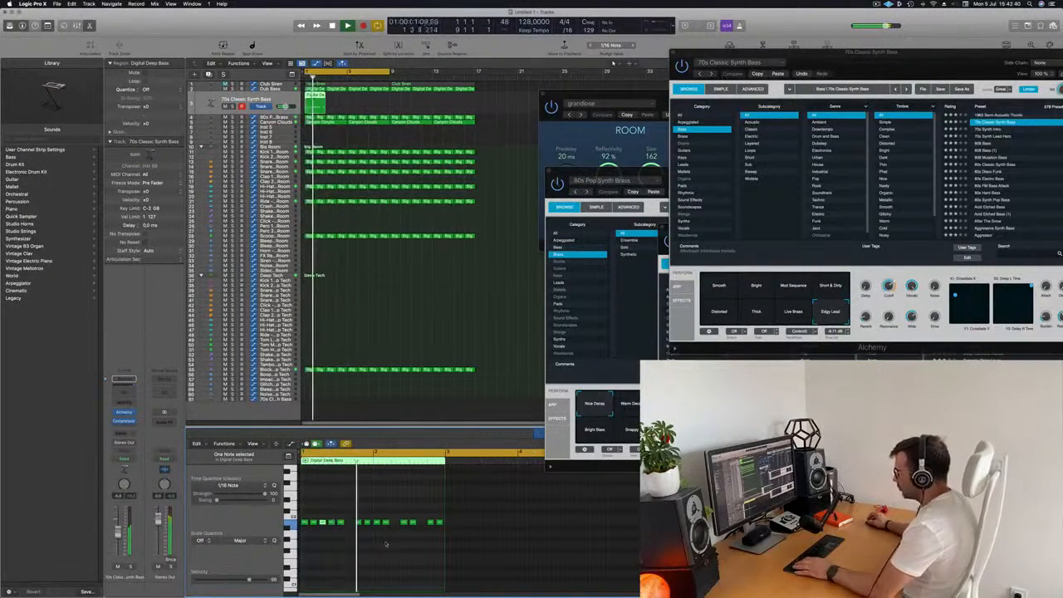
{"action": "key", "text": "space"}
{"action": "left_click_drag", "start_coordinate": [346, 528], "coordinate": [349, 529]}
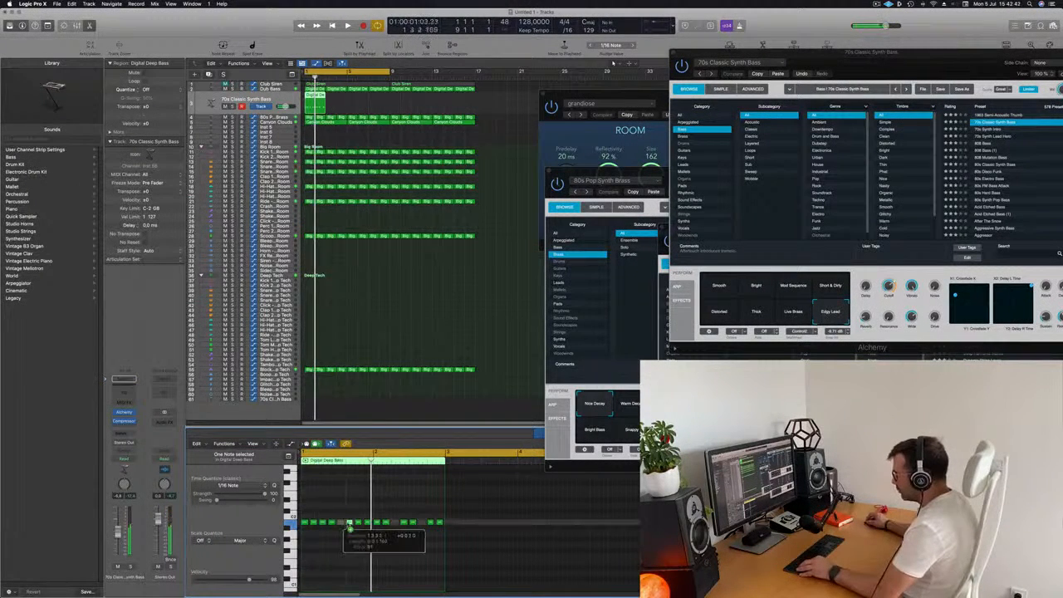
{"action": "key", "text": "space"}
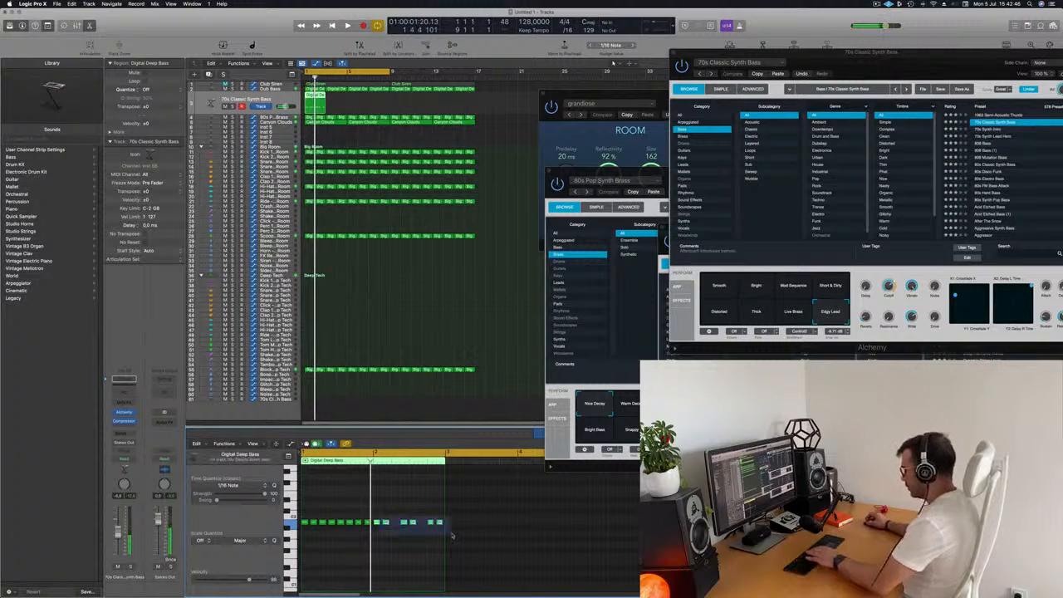
- Select the trailing notes and repeat the edited bass region three times, then start playback
{"action": "left_click_drag", "start_coordinate": [418, 510], "coordinate": [376, 526]}
{"action": "key", "text": "space"}
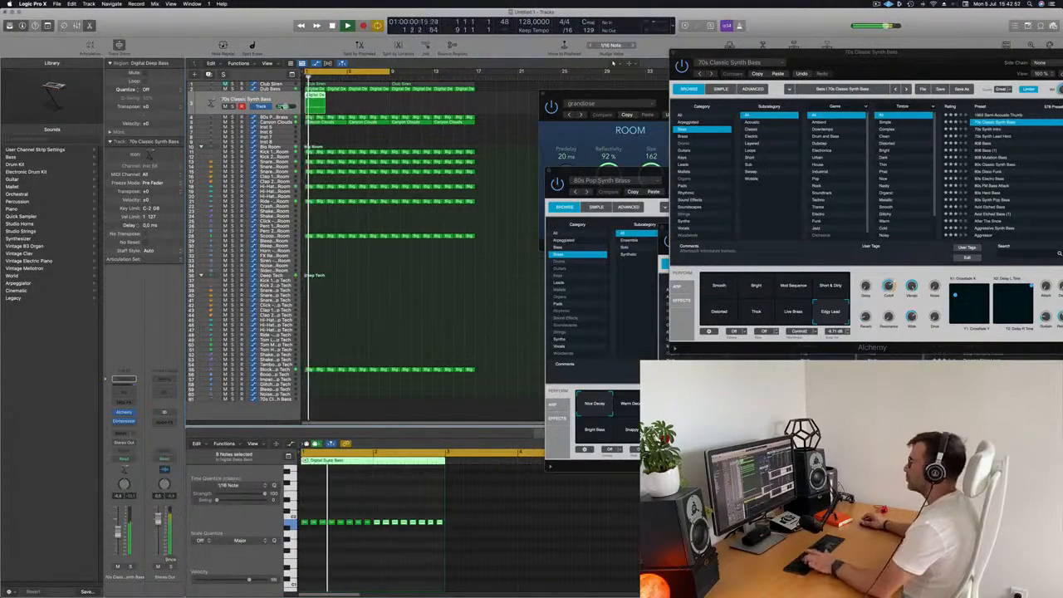
{"action": "key", "text": "super+r"}
{"action": "key", "text": "super+r"}
{"action": "key", "text": "super+r"}
{"action": "key", "text": "super+r"}
{"action": "key", "text": "super+r"}
{"action": "key", "text": "super+r"}
{"action": "key", "text": "super+r"}
{"action": "key", "text": "space"}
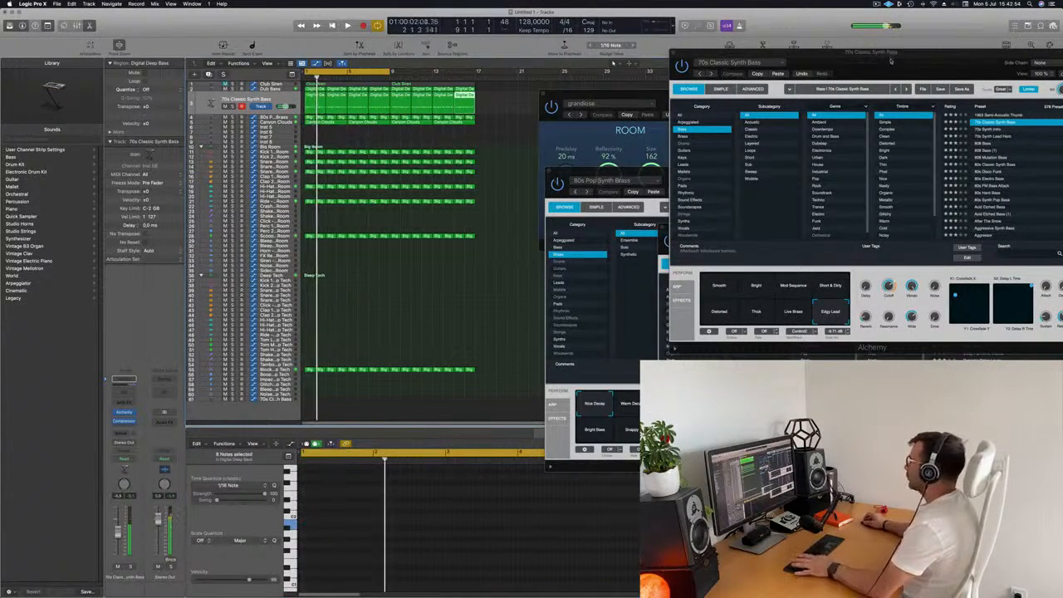
- Reposition the Alchemy window and lower its Cutoff knob during playback
{"action": "left_click_drag", "start_coordinate": [891, 60], "coordinate": [690, 101]}
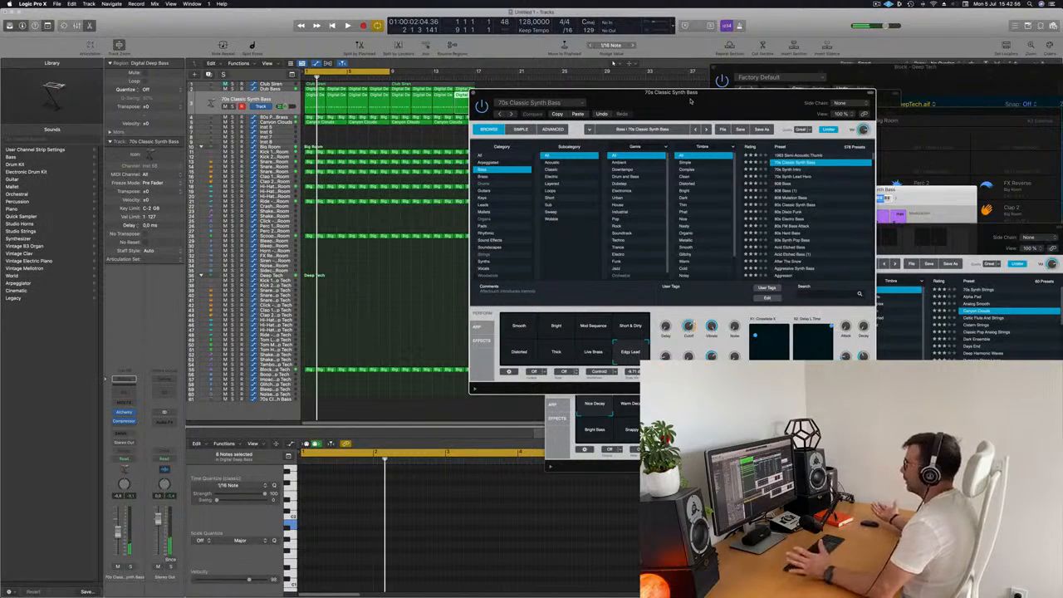
{"action": "left_click_drag", "start_coordinate": [689, 101], "coordinate": [666, 118]}
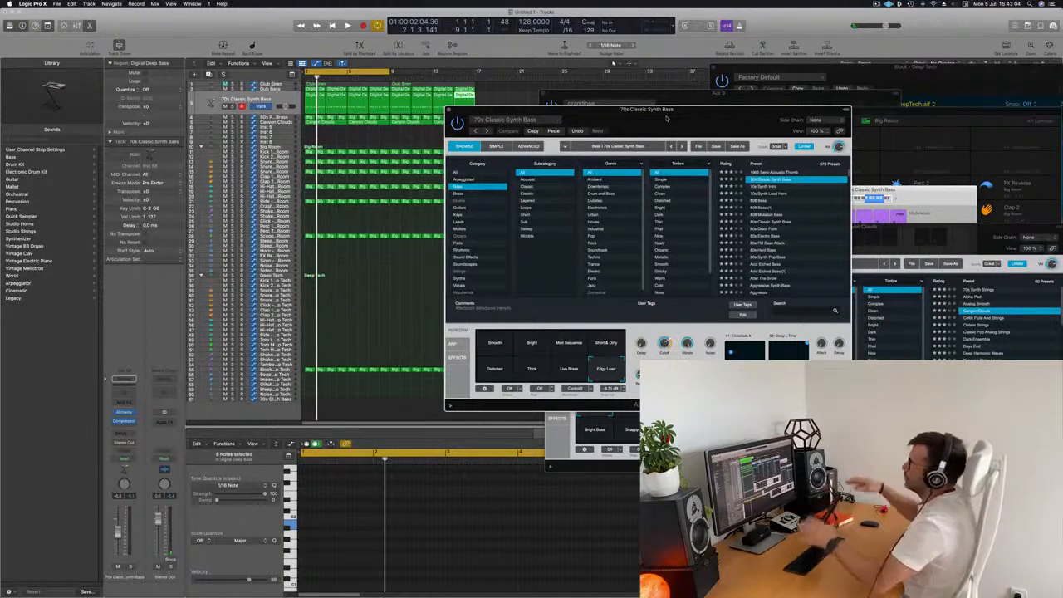
{"action": "key", "text": "space"}
{"action": "left_click_drag", "start_coordinate": [667, 118], "coordinate": [653, 113]}
{"action": "left_click_drag", "start_coordinate": [654, 339], "coordinate": [654, 357]}
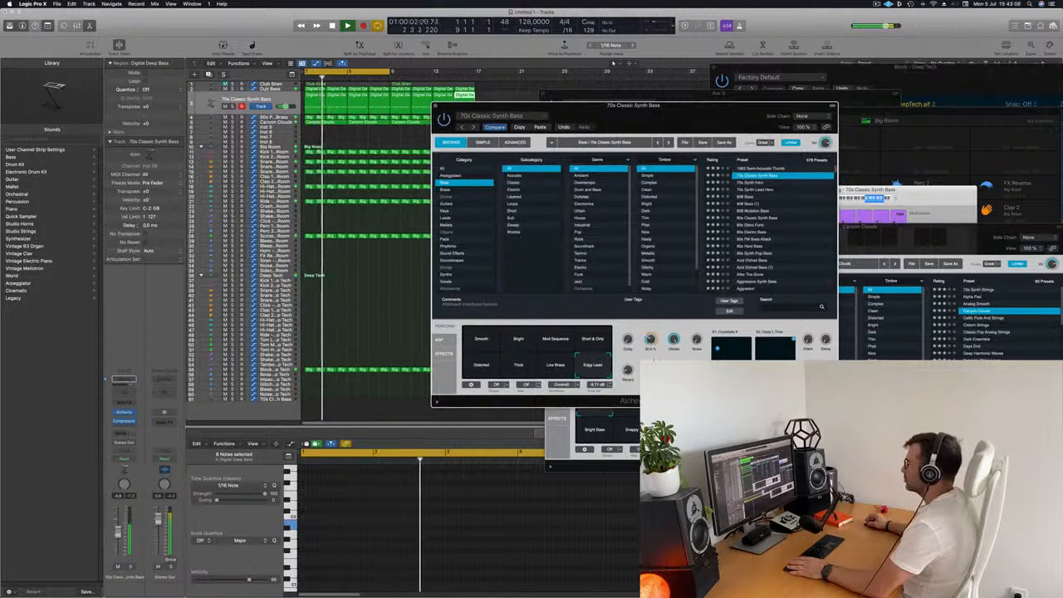
- Switch the performance snapshot to Smooth after trying Short & Dirty and Thick, and lower the channel volume slightly
{"action": "left_click", "coordinate": [366, 408]}
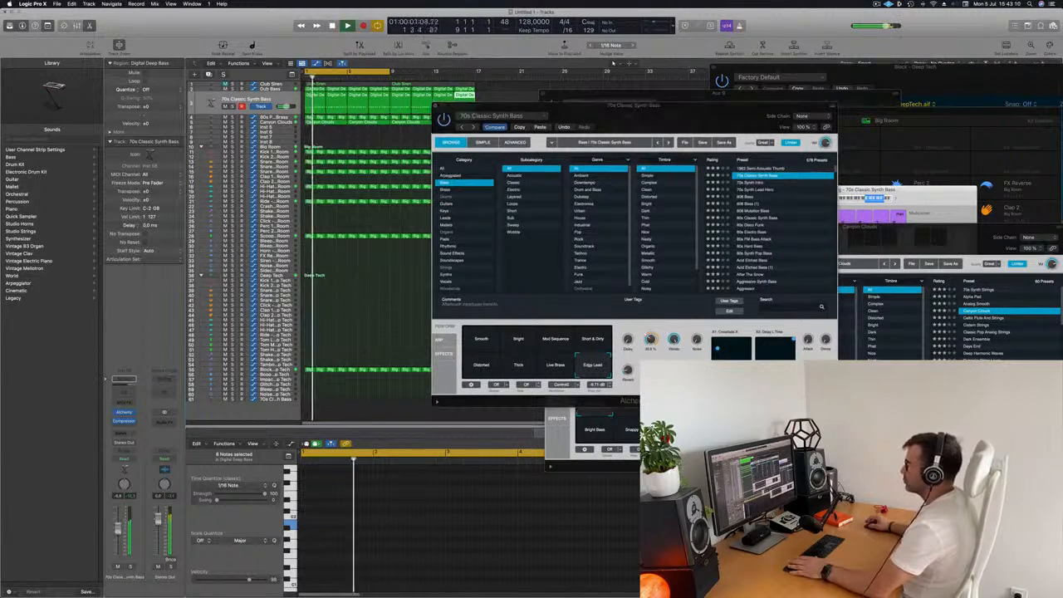
{"action": "left_click", "coordinate": [592, 341]}
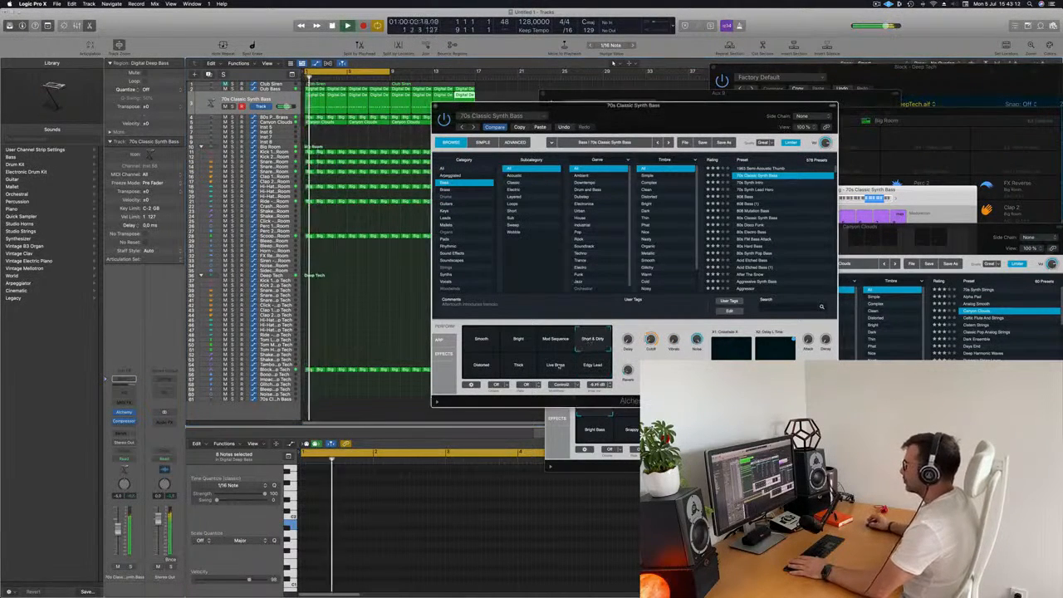
{"action": "left_click", "coordinate": [518, 366]}
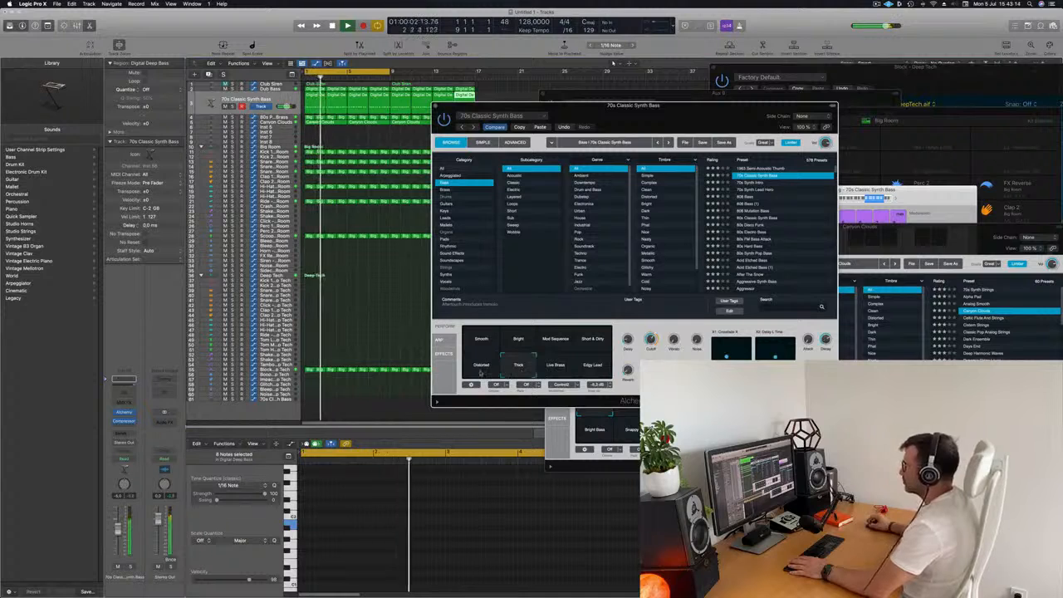
{"action": "left_click", "coordinate": [497, 342]}
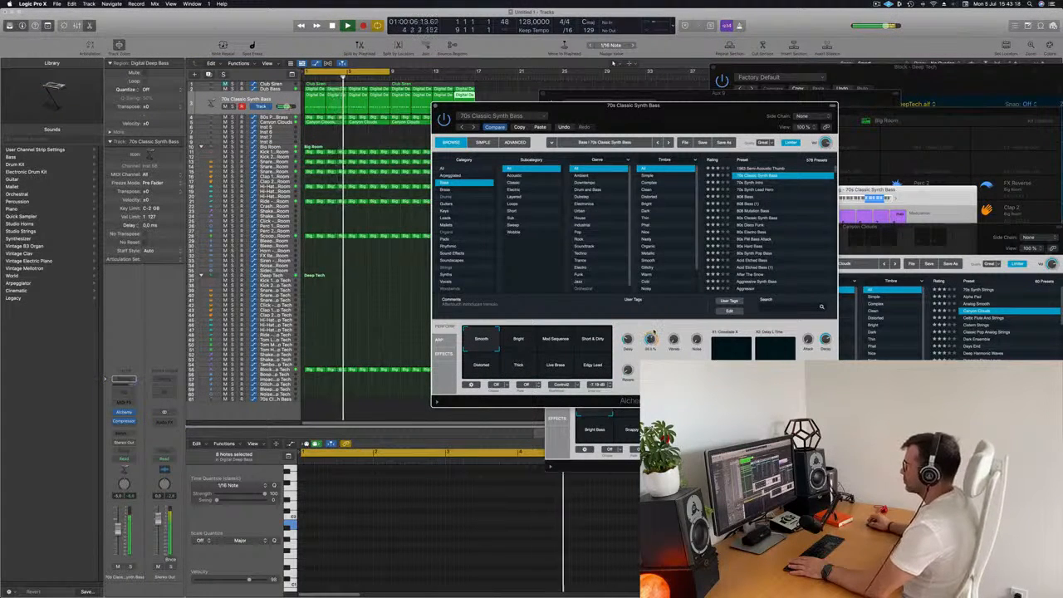
{"action": "left_click_drag", "start_coordinate": [118, 529], "coordinate": [118, 537]}
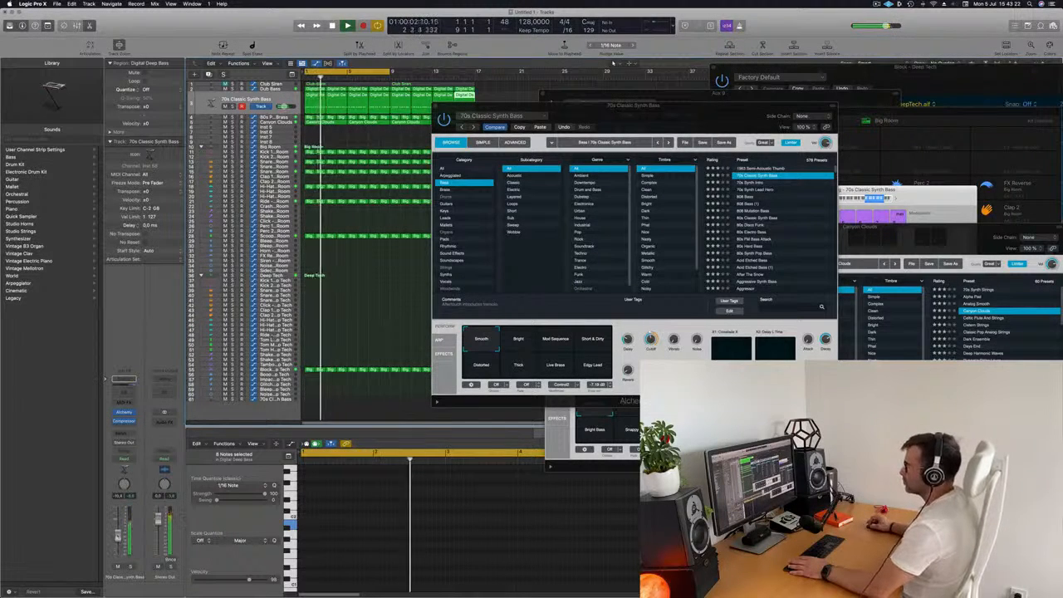
- Audition Alchemy Bass presets from 1963 Semi-Acoustic Thumb through 80s Hard Bass during playback
{"action": "left_click_drag", "start_coordinate": [683, 110], "coordinate": [599, 111]}
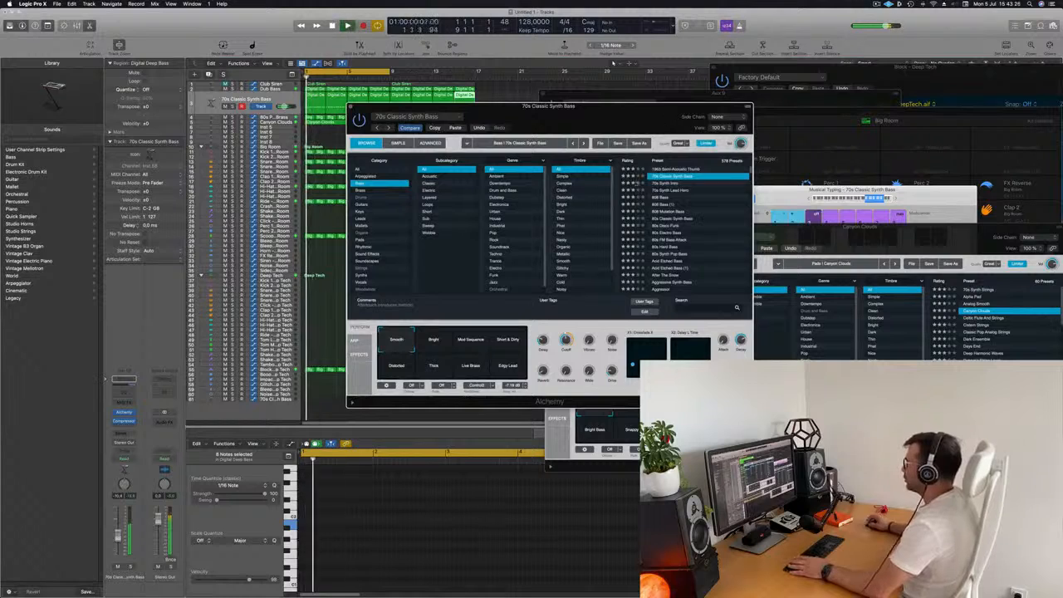
{"action": "left_click", "coordinate": [680, 170]}
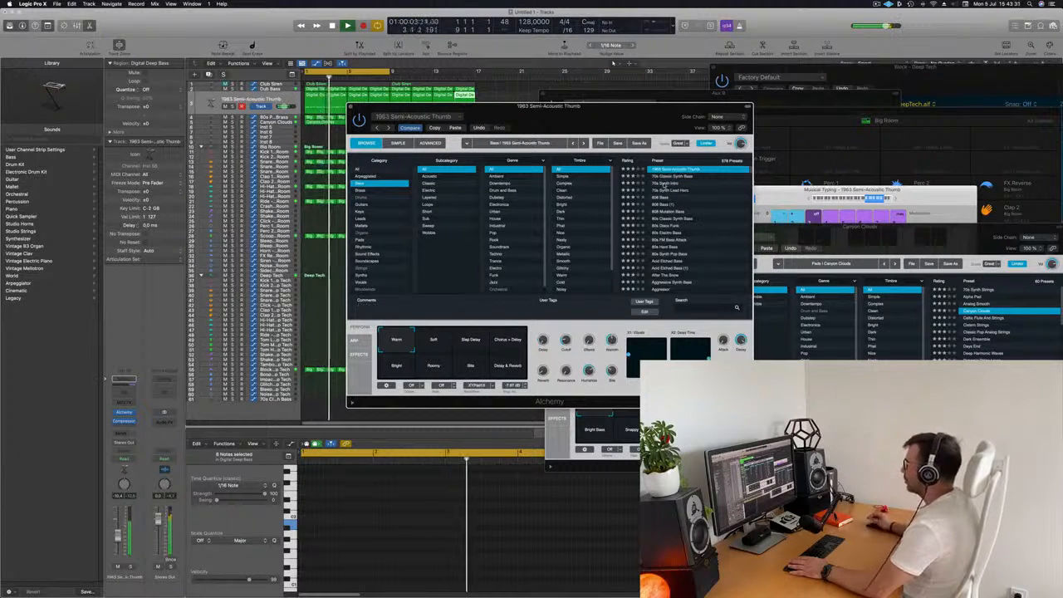
{"action": "left_click", "coordinate": [664, 183]}
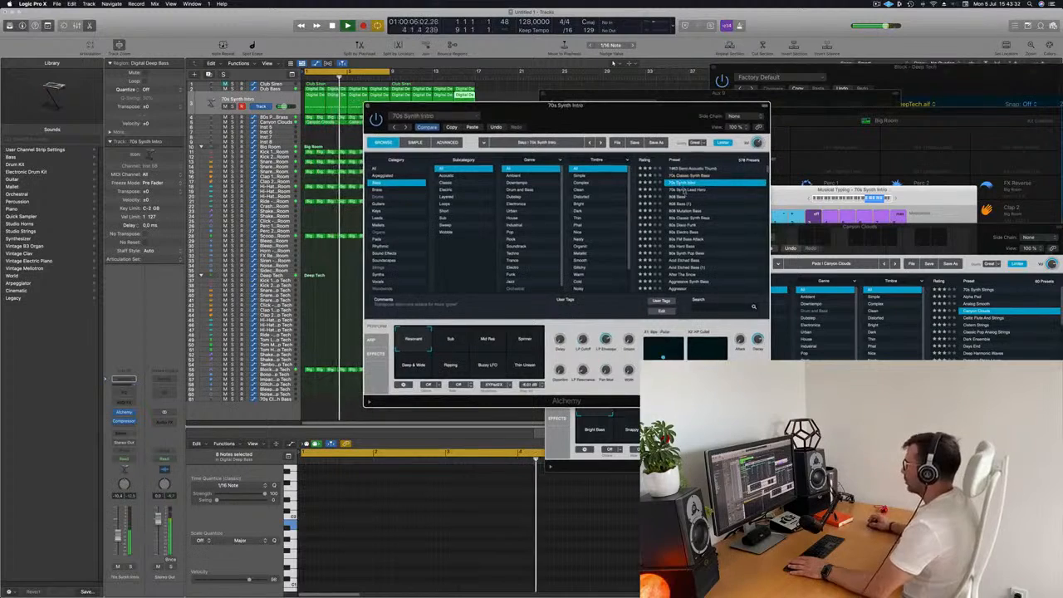
{"action": "left_click", "coordinate": [683, 190]}
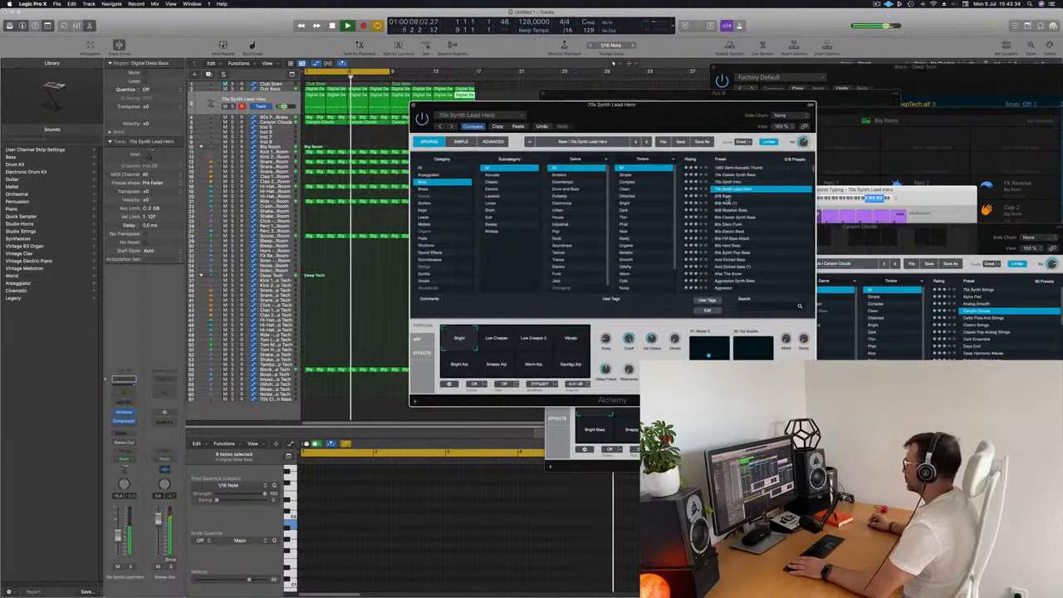
{"action": "left_click", "coordinate": [736, 217]}
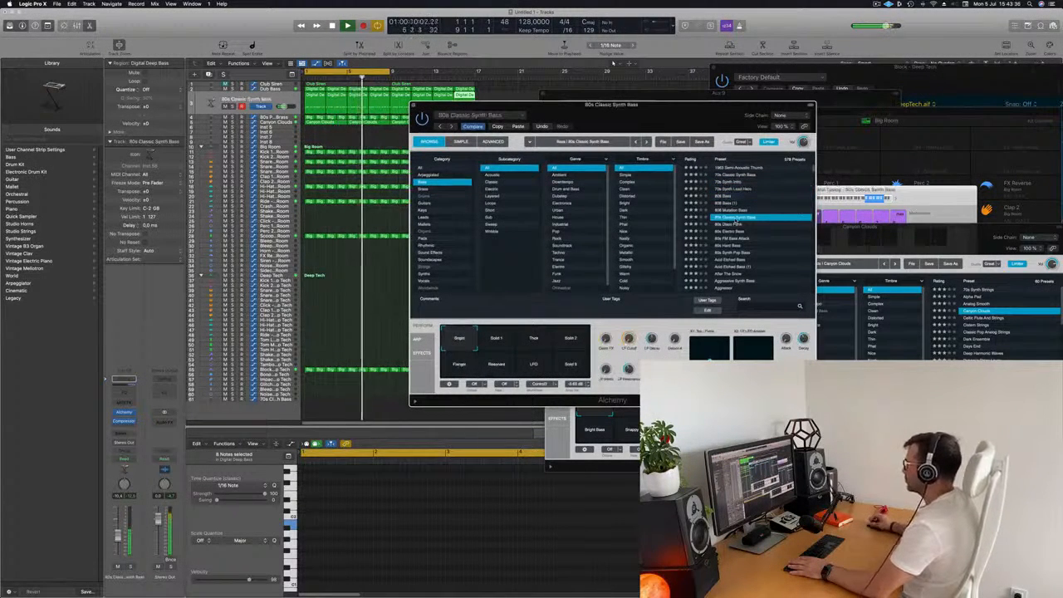
{"action": "left_click", "coordinate": [734, 224]}
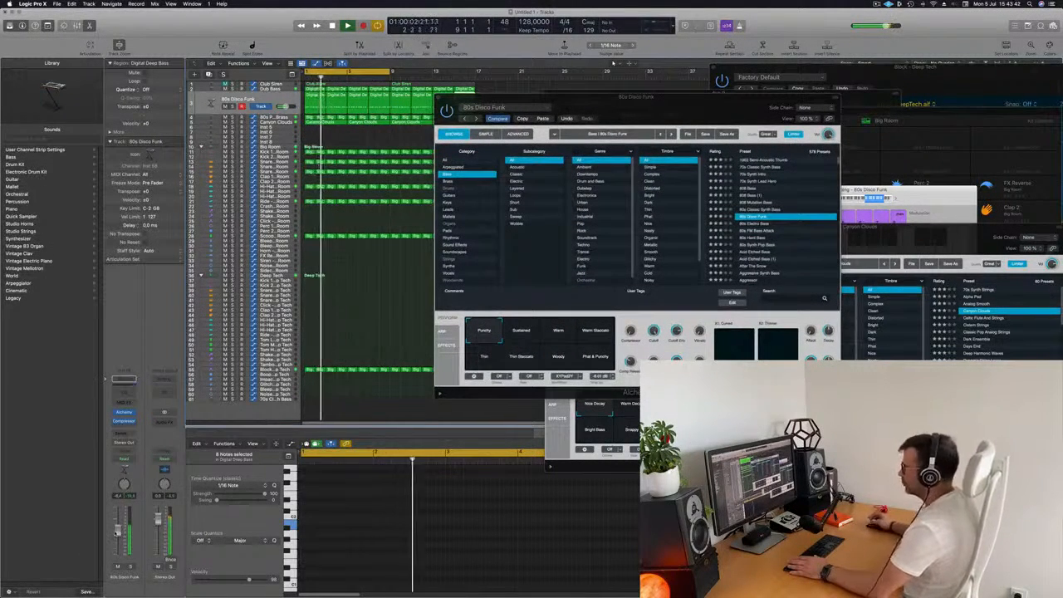
{"action": "left_click", "coordinate": [774, 223]}
{"action": "left_click", "coordinate": [757, 231]}
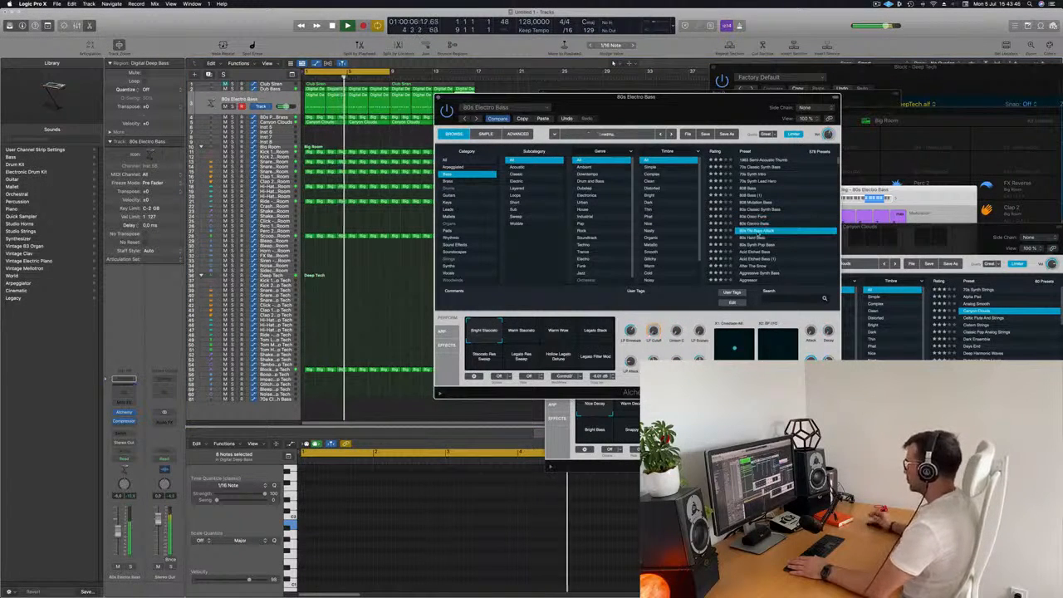
{"action": "left_click", "coordinate": [760, 238]}
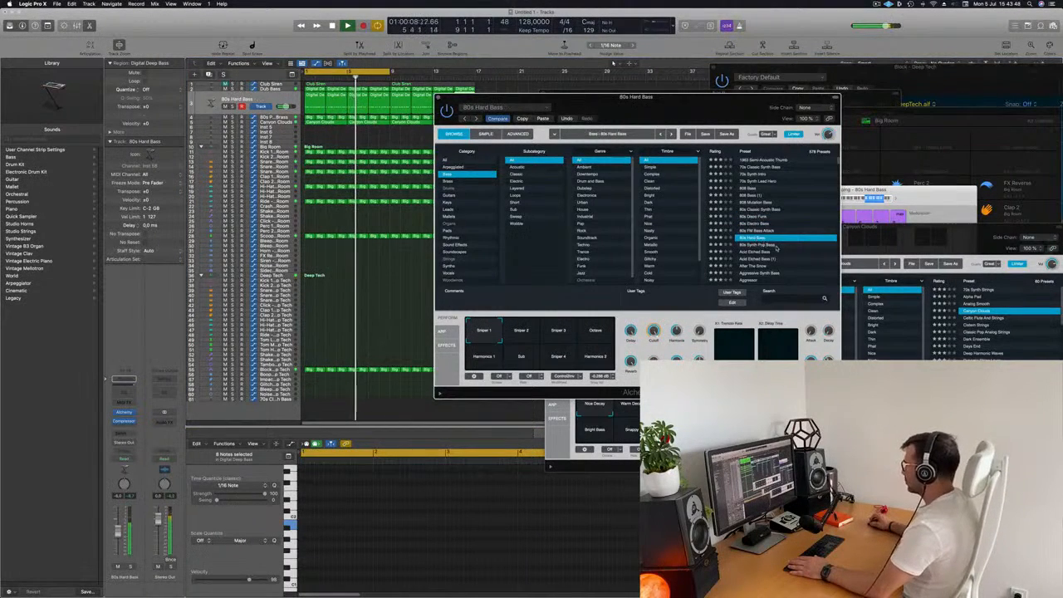
- Load the Agile Synth Bass preset after auditioning further Bass presets, and raise its Cutoff knob
{"action": "scroll", "coordinate": [777, 246], "scroll_direction": "down", "scroll_amount": 1}
{"action": "left_click", "coordinate": [754, 227]}
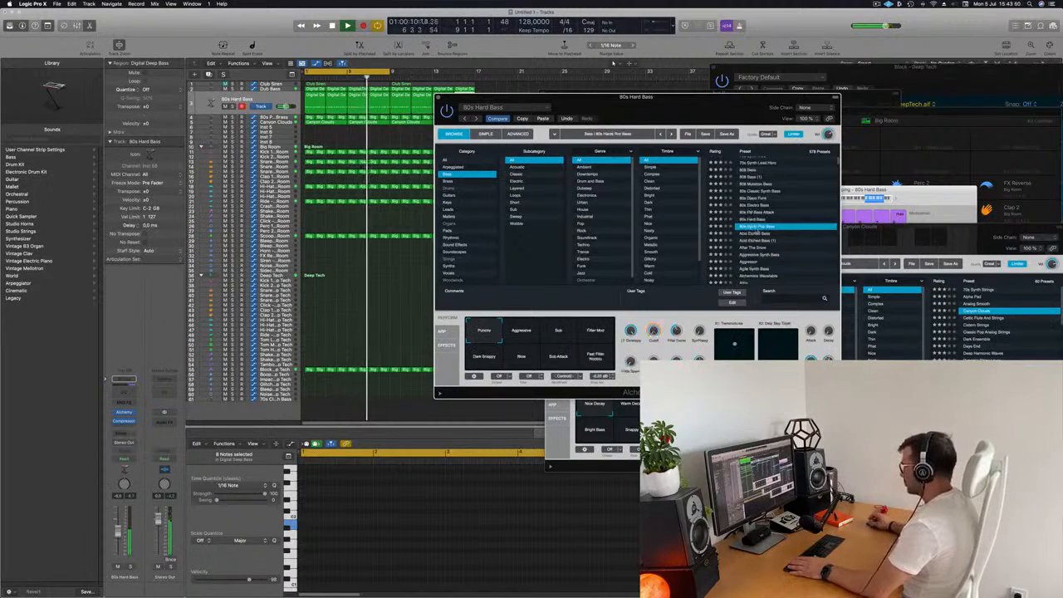
{"action": "scroll", "coordinate": [753, 230], "scroll_direction": "down", "scroll_amount": 1}
{"action": "left_click", "coordinate": [751, 227]}
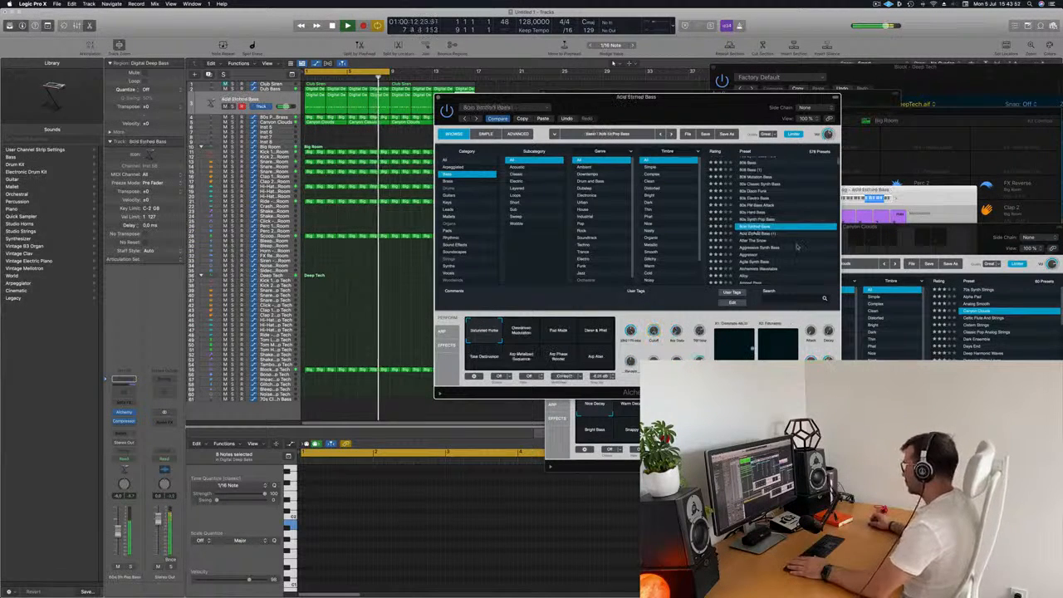
{"action": "scroll", "coordinate": [772, 231], "scroll_direction": "down", "scroll_amount": 1}
{"action": "left_click", "coordinate": [756, 233]}
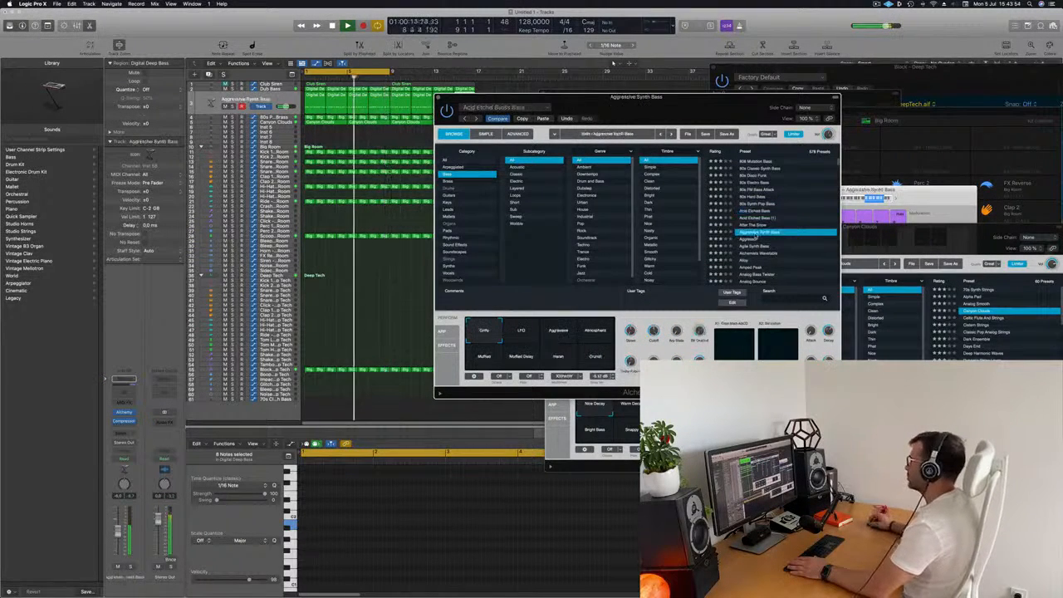
{"action": "scroll", "coordinate": [760, 232], "scroll_direction": "down", "scroll_amount": 1}
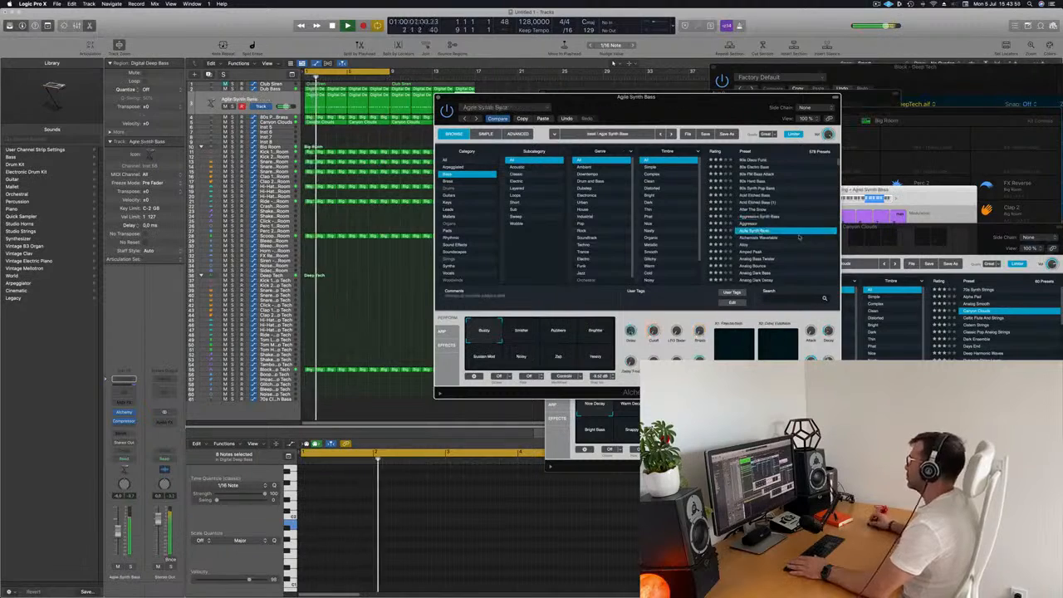
{"action": "left_click", "coordinate": [763, 231]}
{"action": "scroll", "coordinate": [736, 241], "scroll_direction": "down", "scroll_amount": 1}
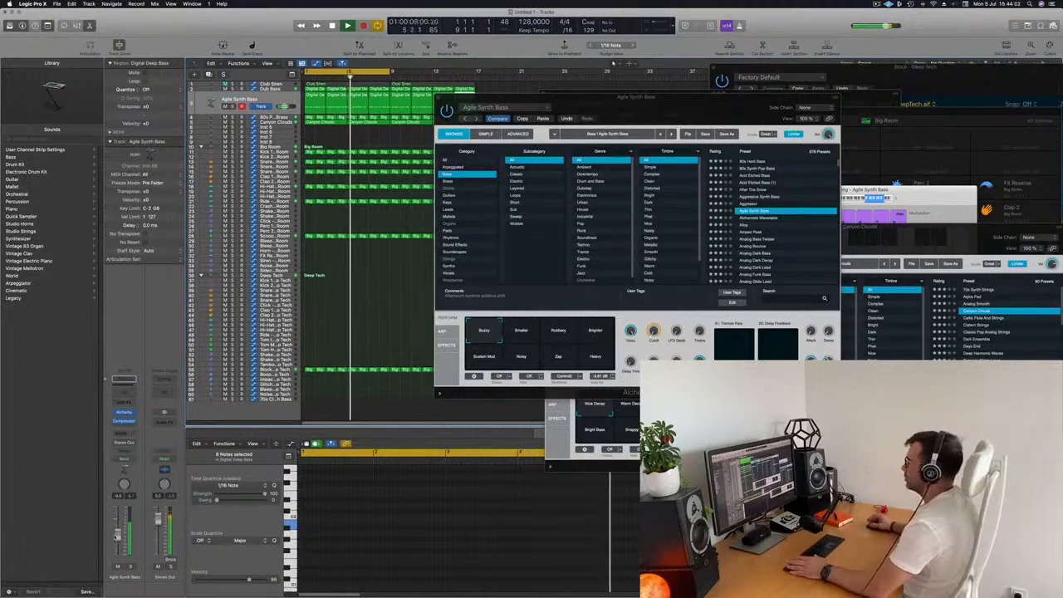
{"action": "left_click_drag", "start_coordinate": [654, 330], "coordinate": [657, 309]}
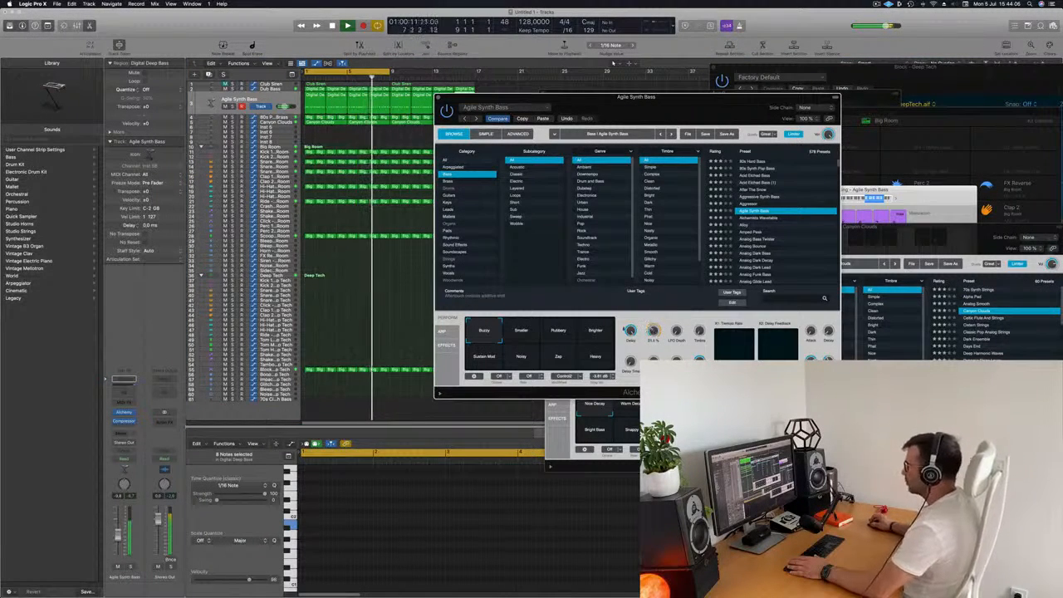
- Switch the bass performance snapshot to Brighter and then Buzzy, and reposition the Alchemy window
{"action": "left_click", "coordinate": [595, 332]}
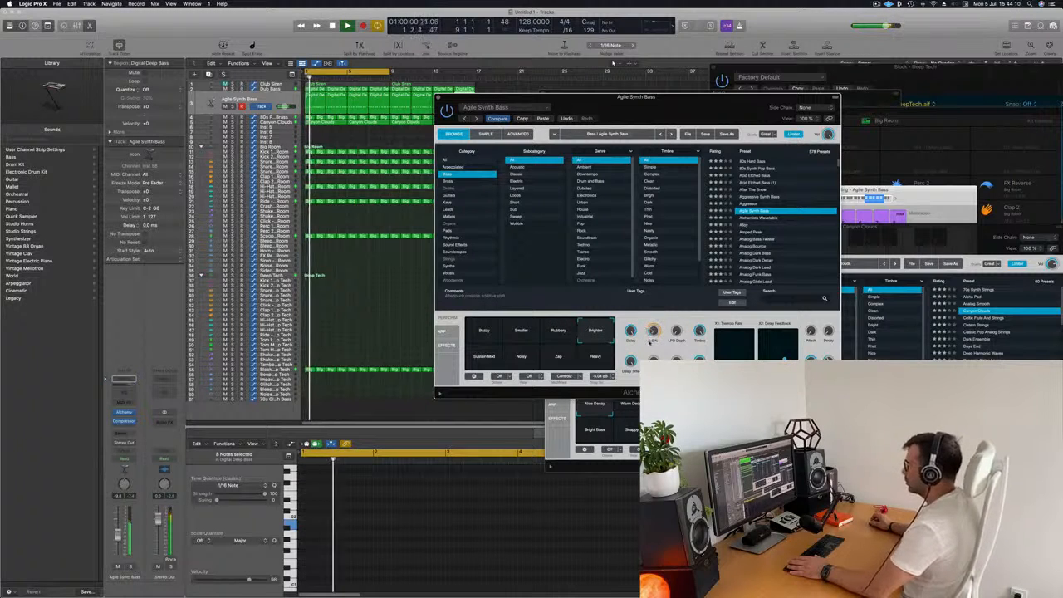
{"action": "left_click", "coordinate": [483, 332]}
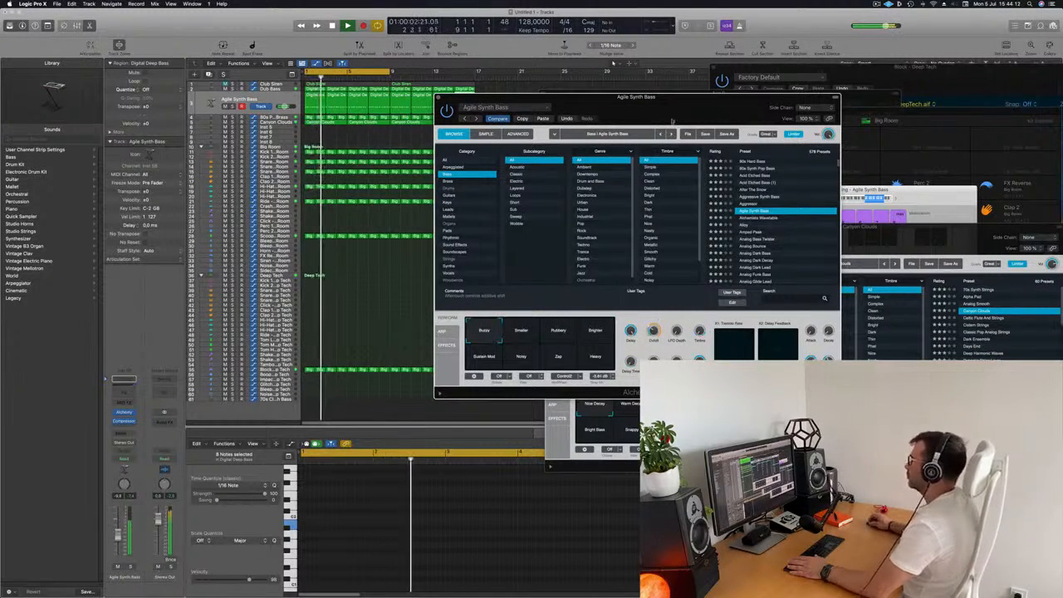
{"action": "left_click_drag", "start_coordinate": [581, 97], "coordinate": [637, 103]}
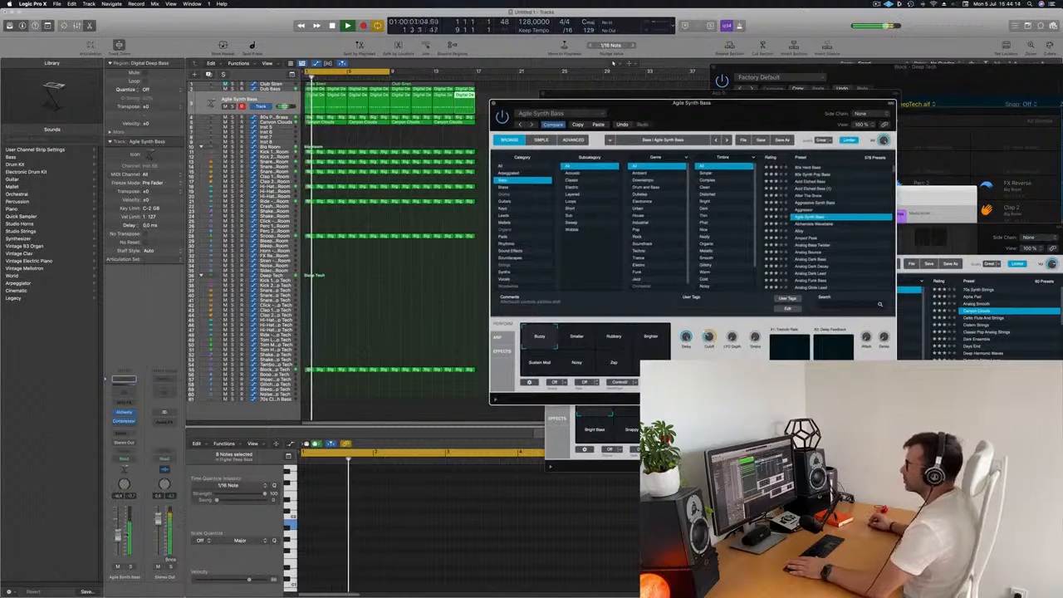
{"action": "key", "text": "space"}
{"action": "key", "text": "space"}
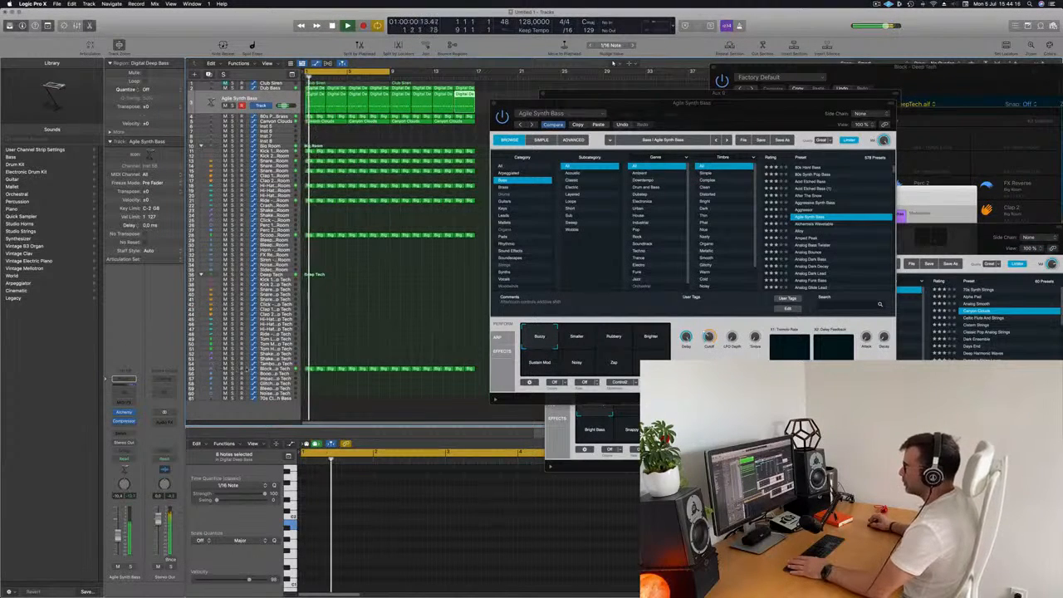
- Select the Block - Deep Tech track and move the open plug-in windows aside to clear the tracks area
{"action": "left_click", "coordinate": [233, 367]}
{"action": "left_click", "coordinate": [376, 305]}
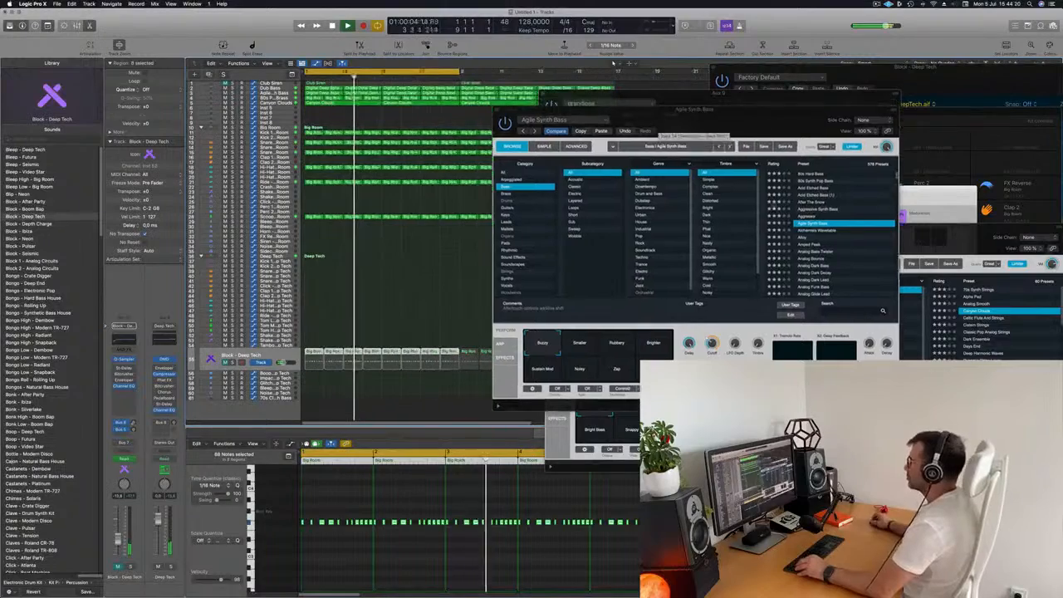
{"action": "key", "text": "v"}
{"action": "left_click", "coordinate": [417, 256]}
{"action": "key", "text": "super+Left"}
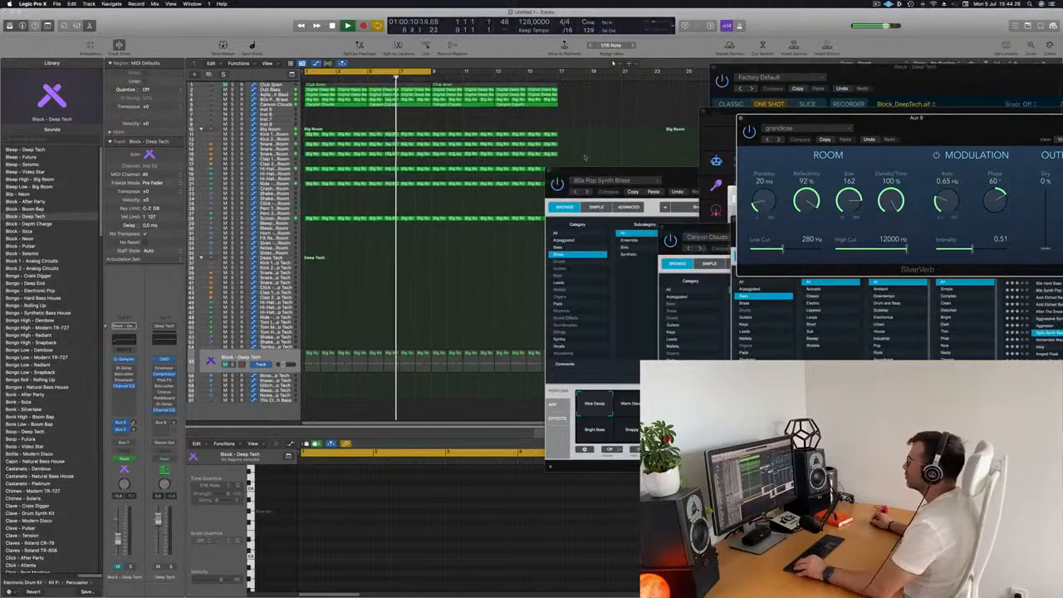
{"action": "left_click_drag", "start_coordinate": [586, 171], "coordinate": [991, 137]}
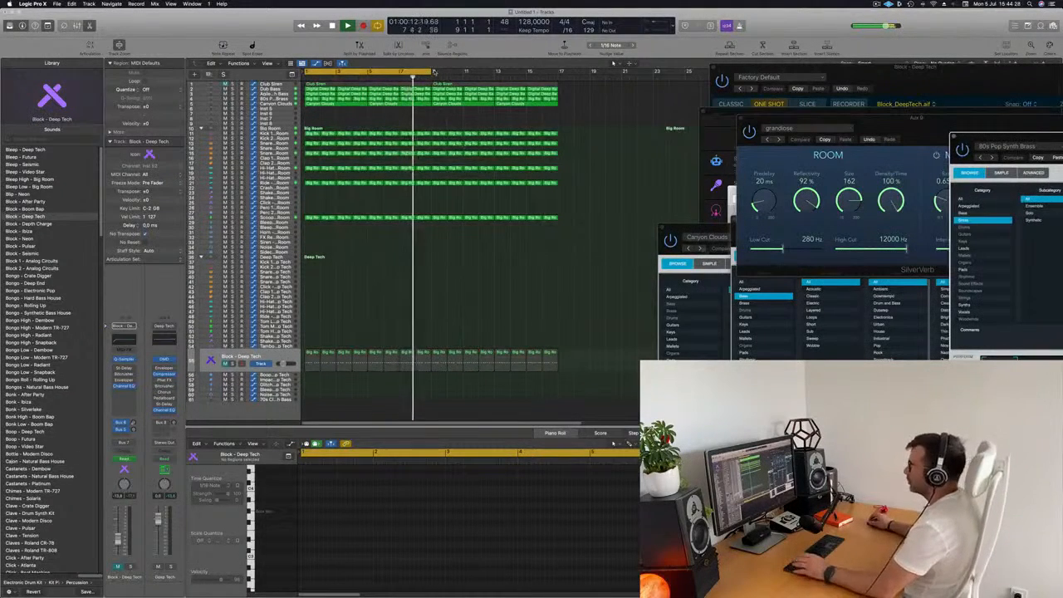
{"action": "left_click_drag", "start_coordinate": [431, 72], "coordinate": [573, 137]}
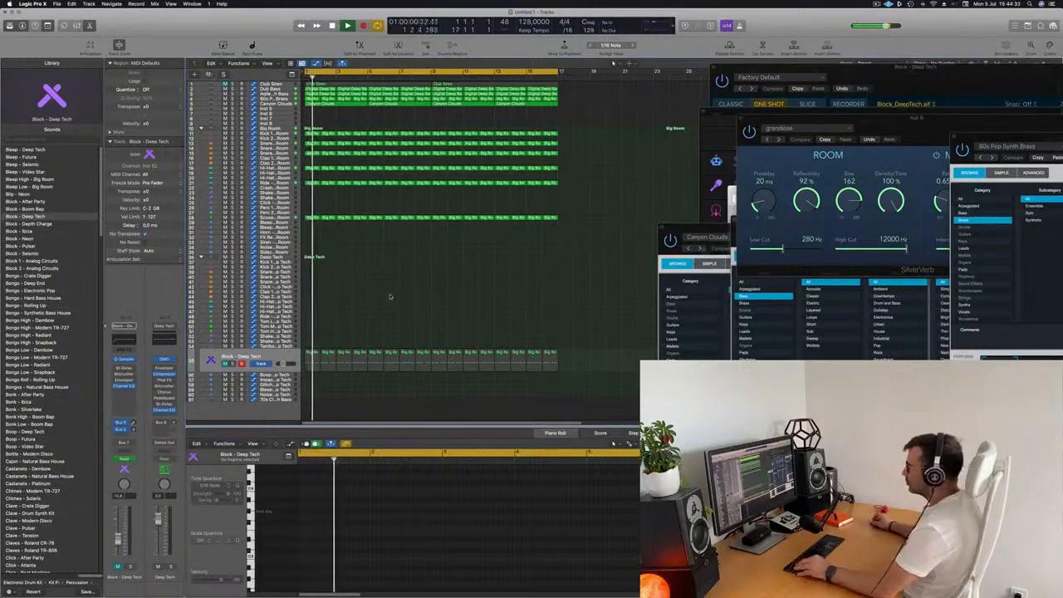
{"action": "scroll", "coordinate": [417, 296], "scroll_direction": "down", "scroll_amount": 3}
{"action": "scroll", "coordinate": [417, 296], "scroll_direction": "up", "scroll_amount": 5}
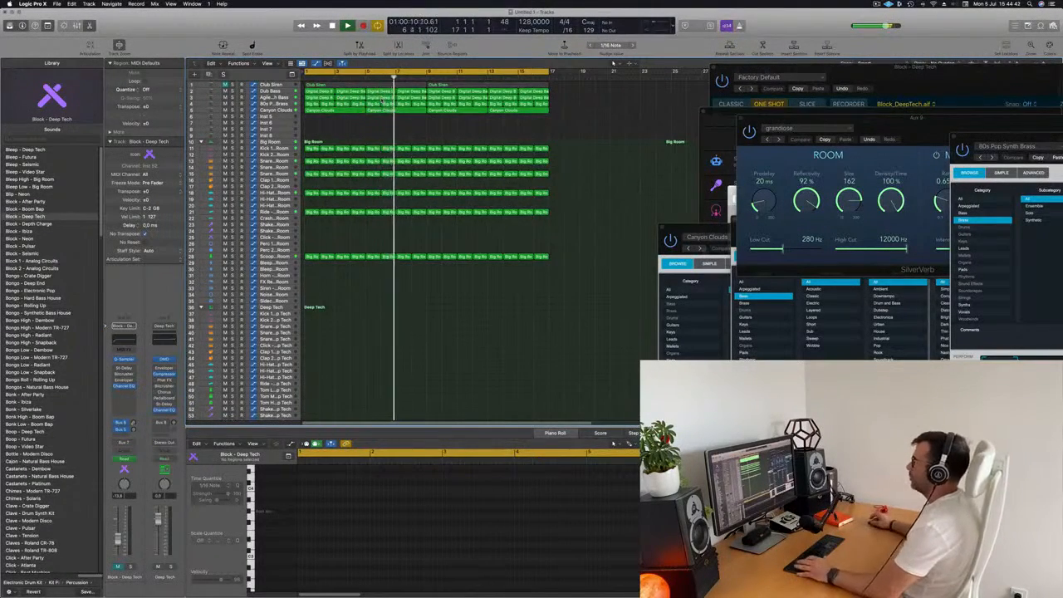
- Select all regions and name them after their tracks
{"action": "key", "text": "super+a"}
{"action": "right_click", "coordinate": [450, 86]}
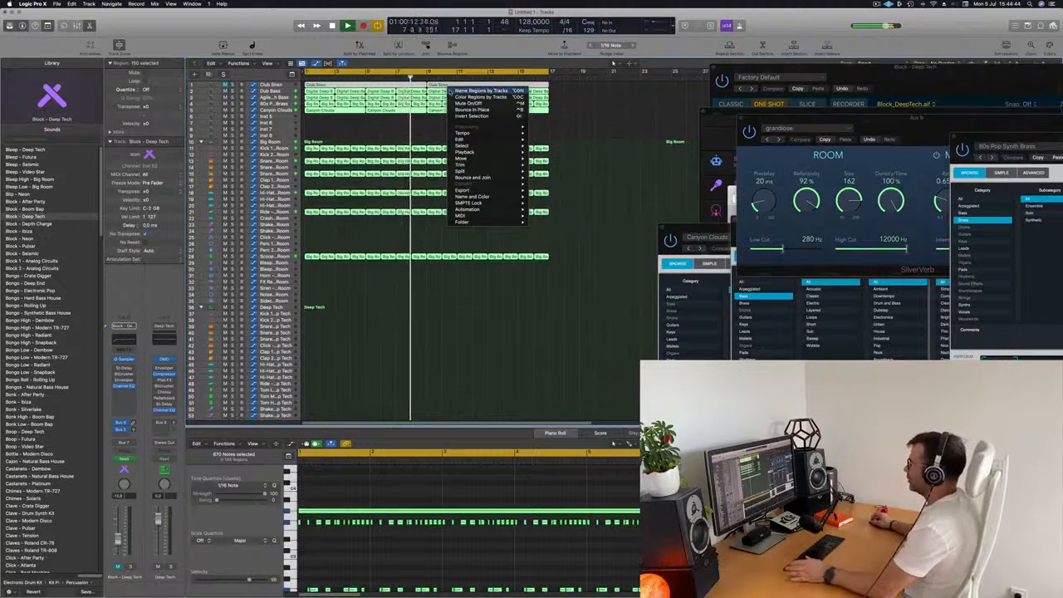
{"action": "left_click", "coordinate": [394, 126]}
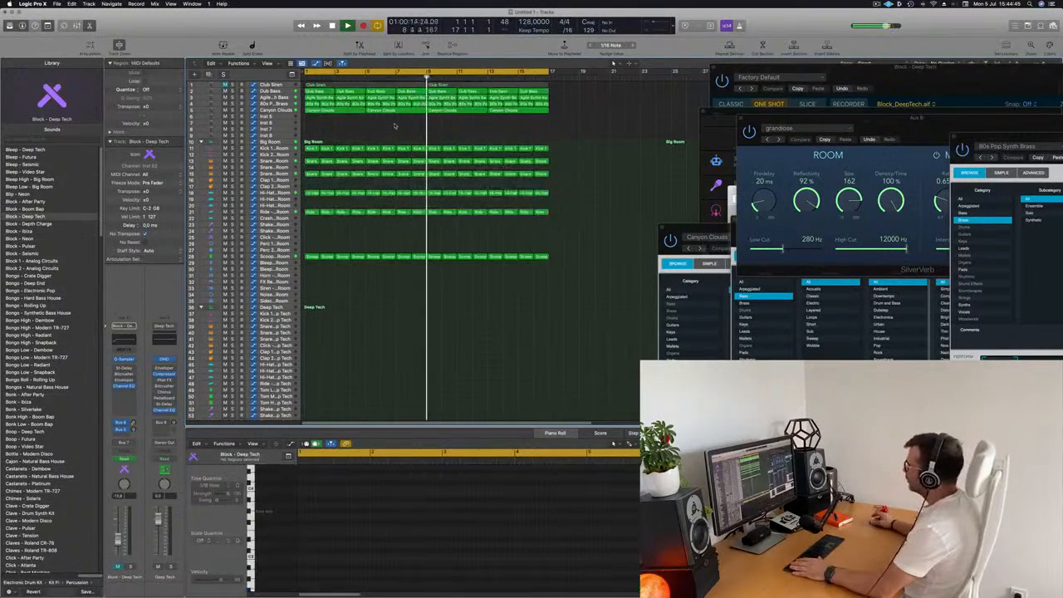
- Review the Club Siren and Agile Synth Bass tracks and their regions during playback
{"action": "left_click", "coordinate": [225, 85]}
{"action": "key", "text": "space"}
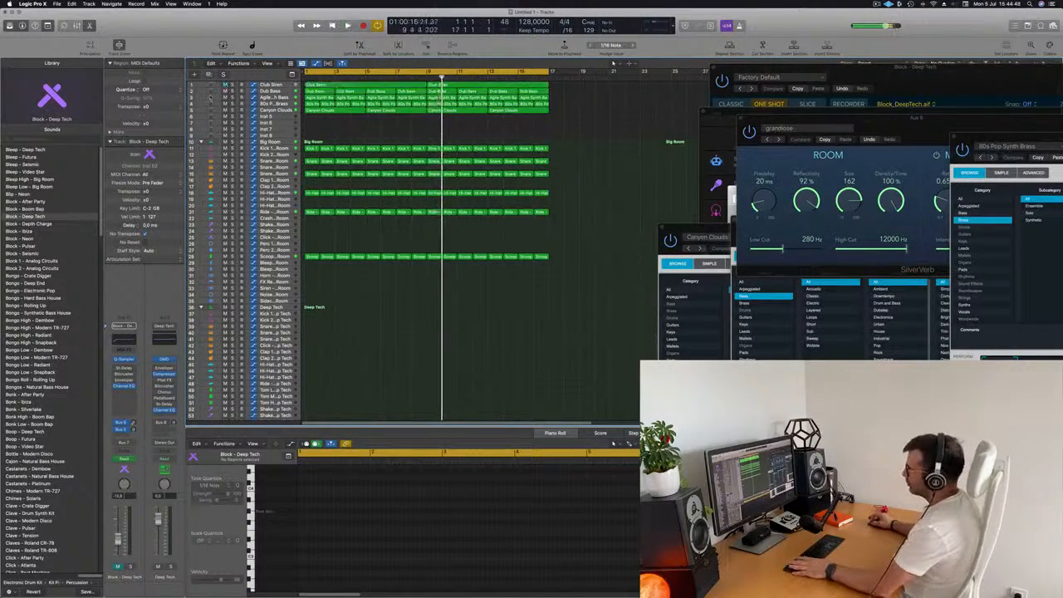
{"action": "key", "text": "space"}
{"action": "left_click", "coordinate": [270, 85]}
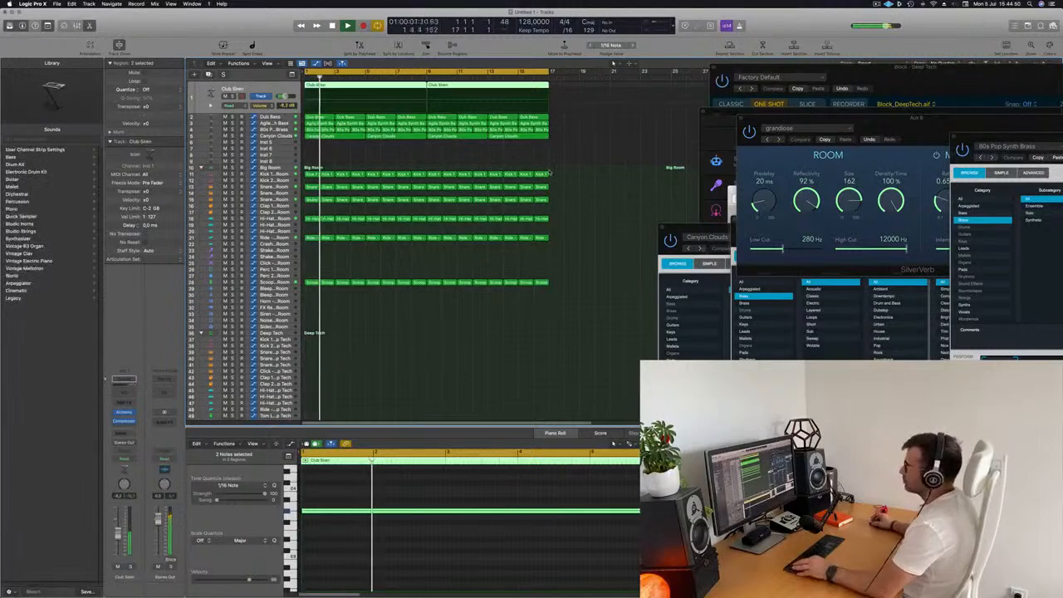
{"action": "scroll", "coordinate": [480, 163], "scroll_direction": "down", "scroll_amount": 3}
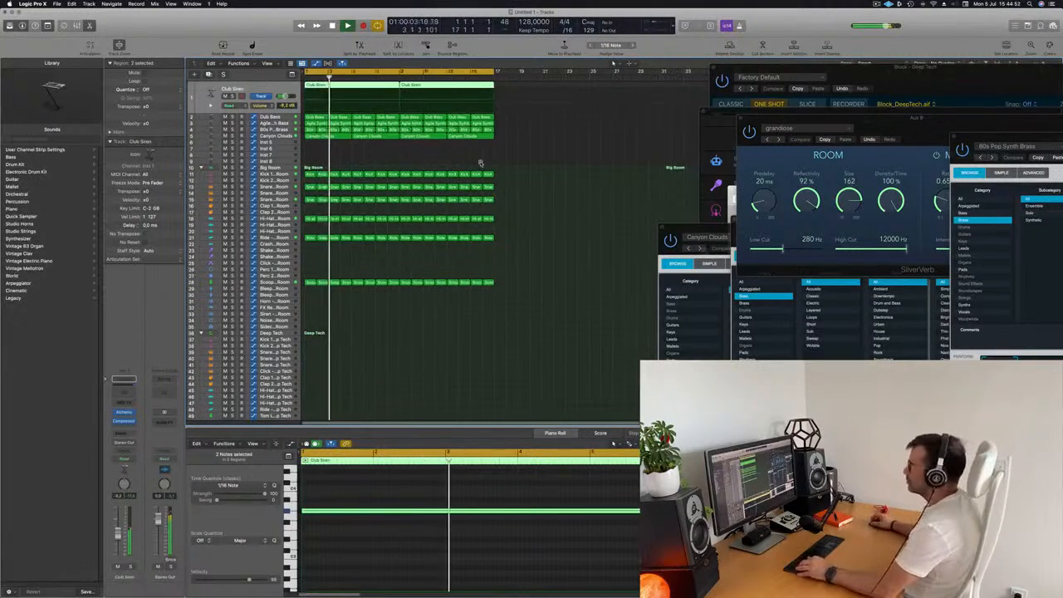
{"action": "scroll", "coordinate": [477, 162], "scroll_direction": "up", "scroll_amount": 1}
{"action": "left_click", "coordinate": [406, 154]}
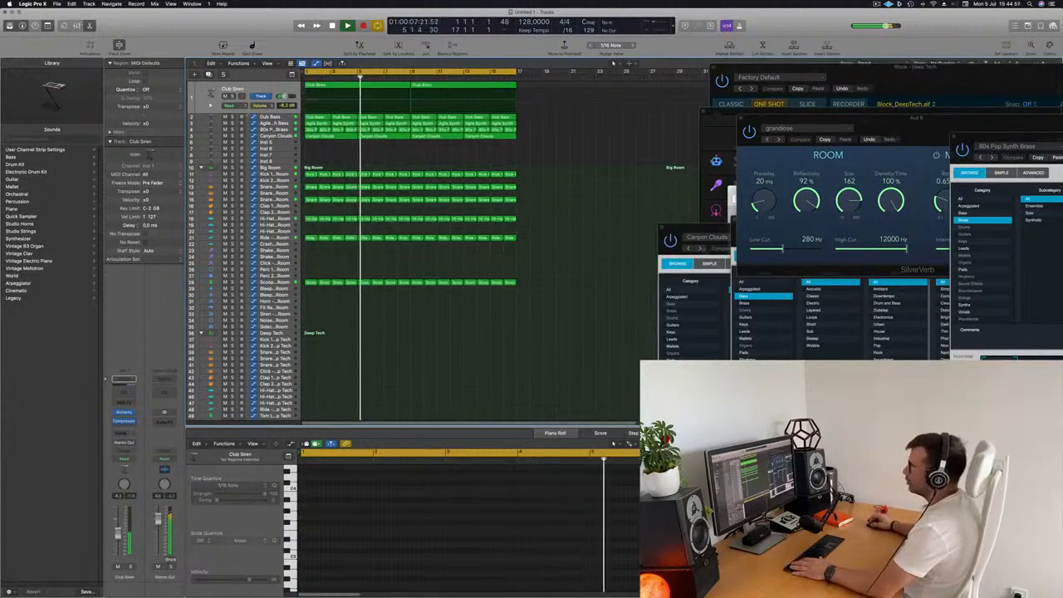
{"action": "left_click", "coordinate": [224, 116]}
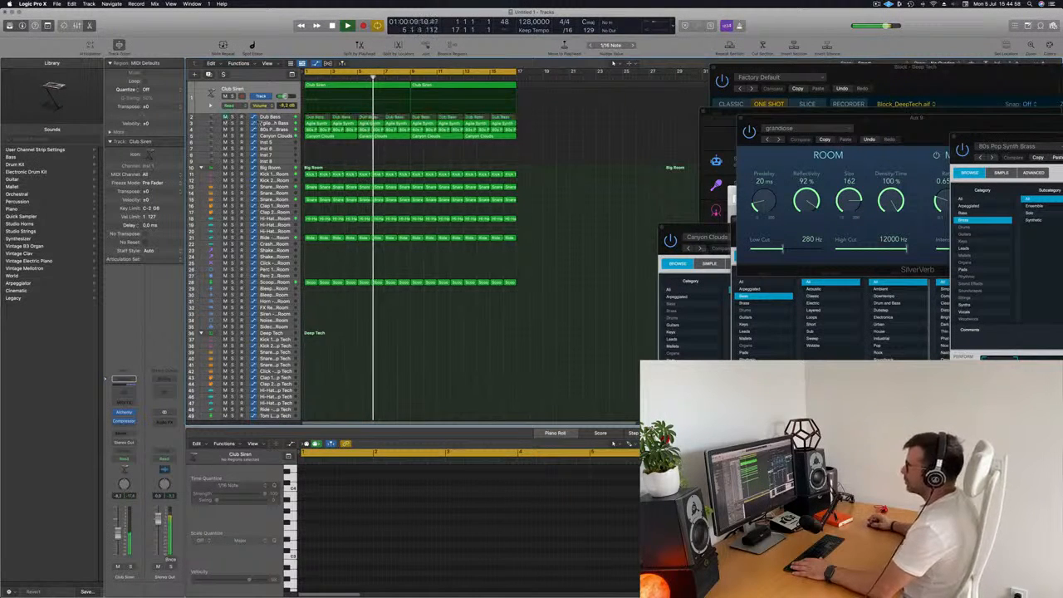
{"action": "left_click", "coordinate": [250, 123]}
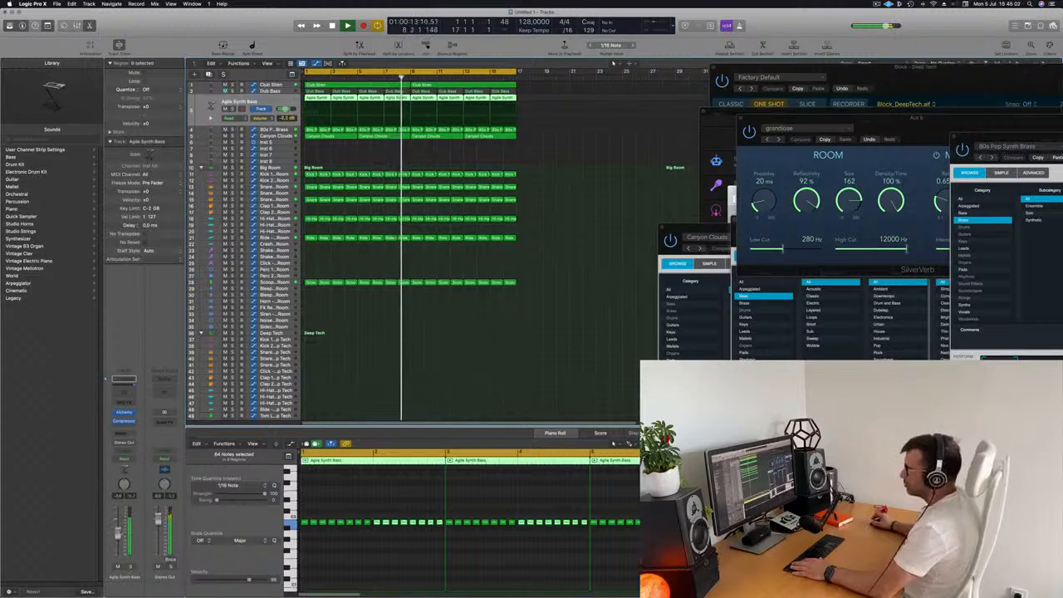
- Open the Alchemy windows of the Agile Synth Bass and 80s Pop Synth Brass tracks and rearrange them
{"action": "left_click", "coordinate": [122, 414]}
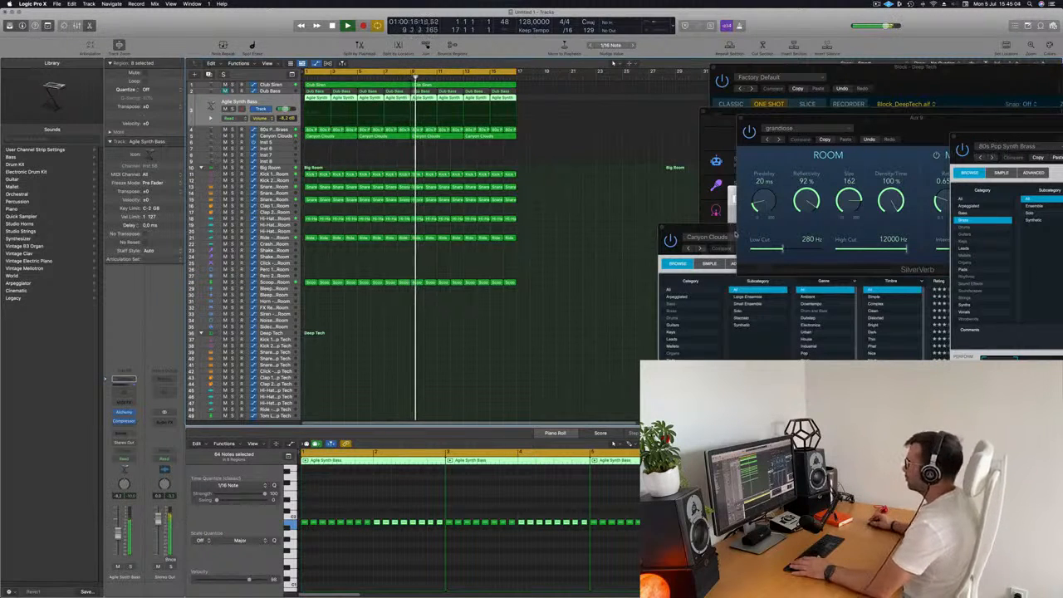
{"action": "left_click_drag", "start_coordinate": [734, 235], "coordinate": [606, 212]}
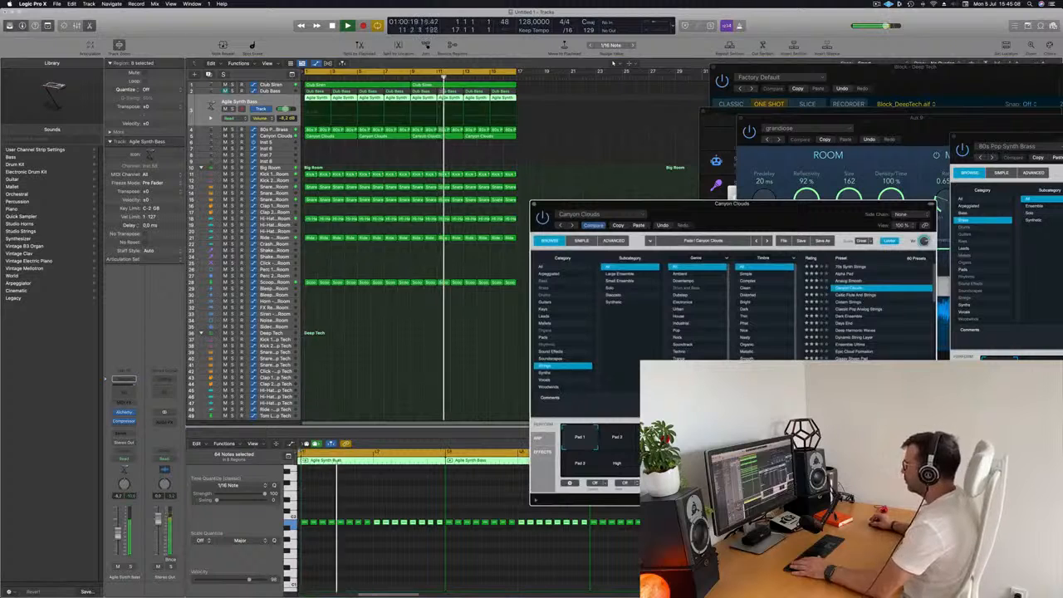
{"action": "left_click", "coordinate": [275, 135]}
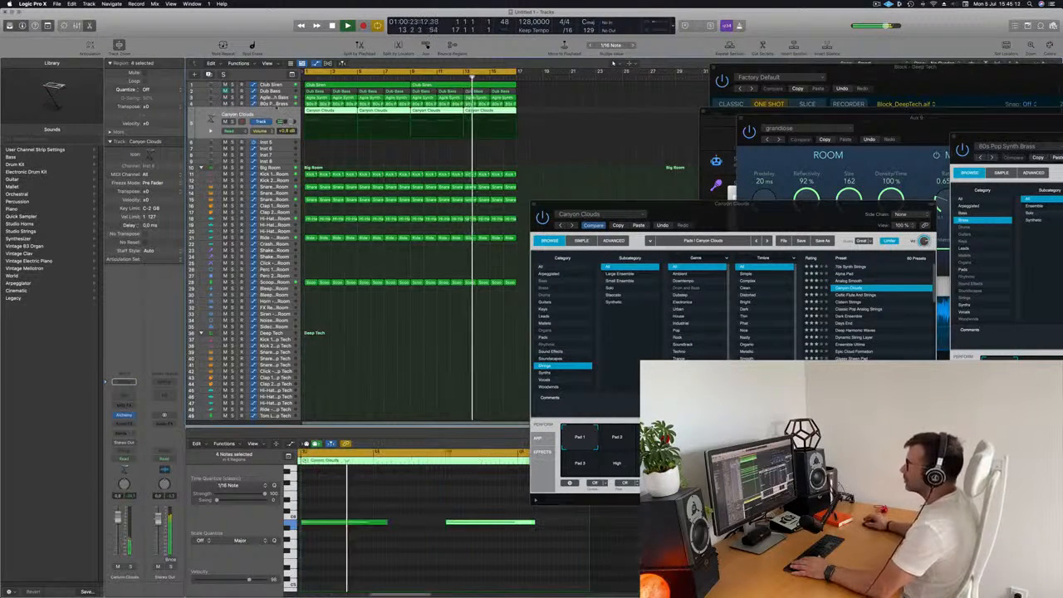
{"action": "key", "text": "Up"}
{"action": "left_click", "coordinate": [127, 412]}
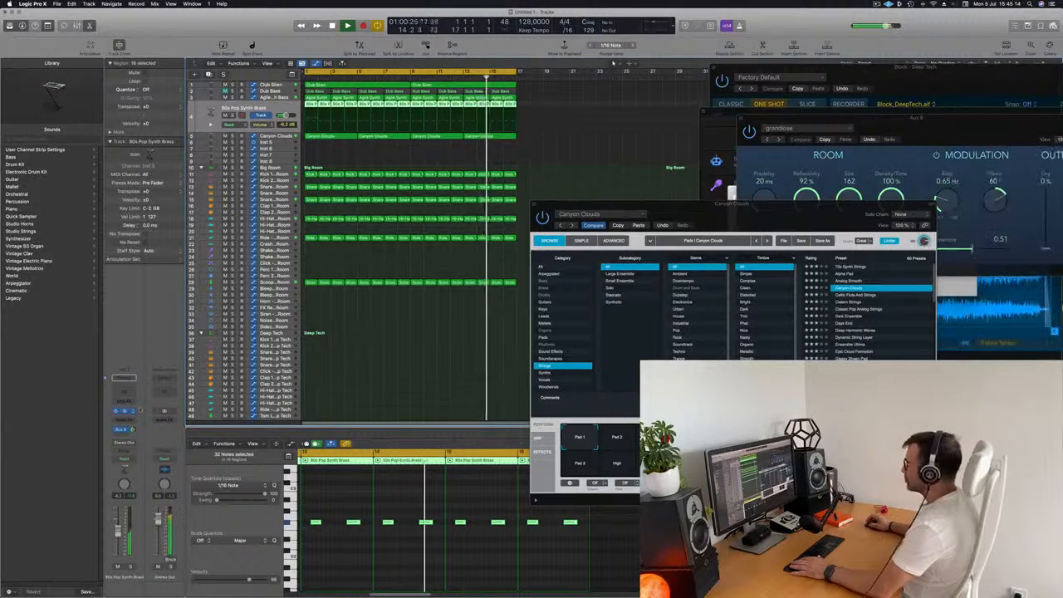
{"action": "left_click", "coordinate": [126, 412]}
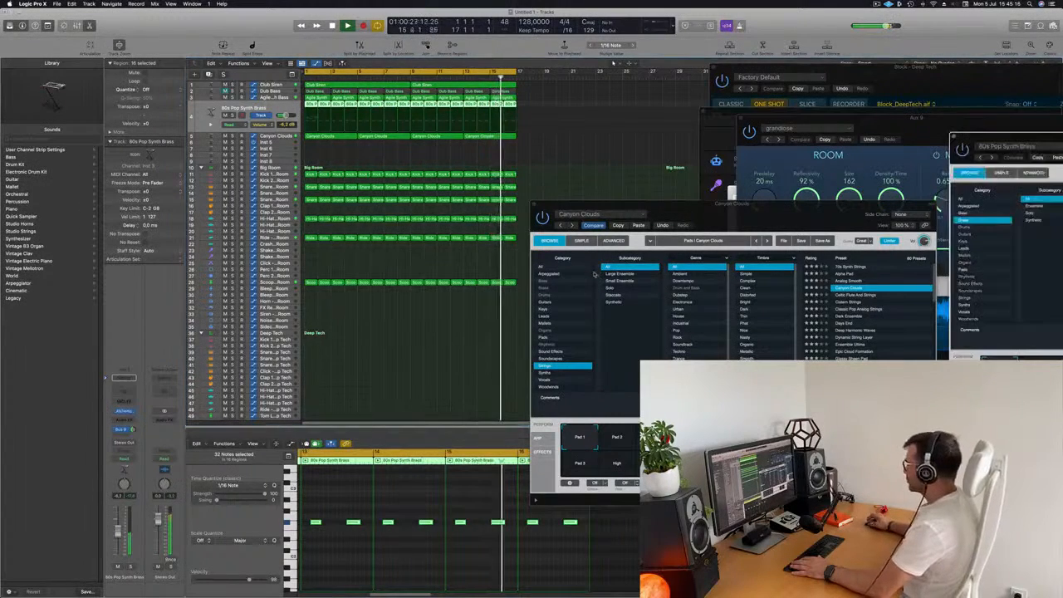
{"action": "left_click_drag", "start_coordinate": [913, 135], "coordinate": [246, 153]}
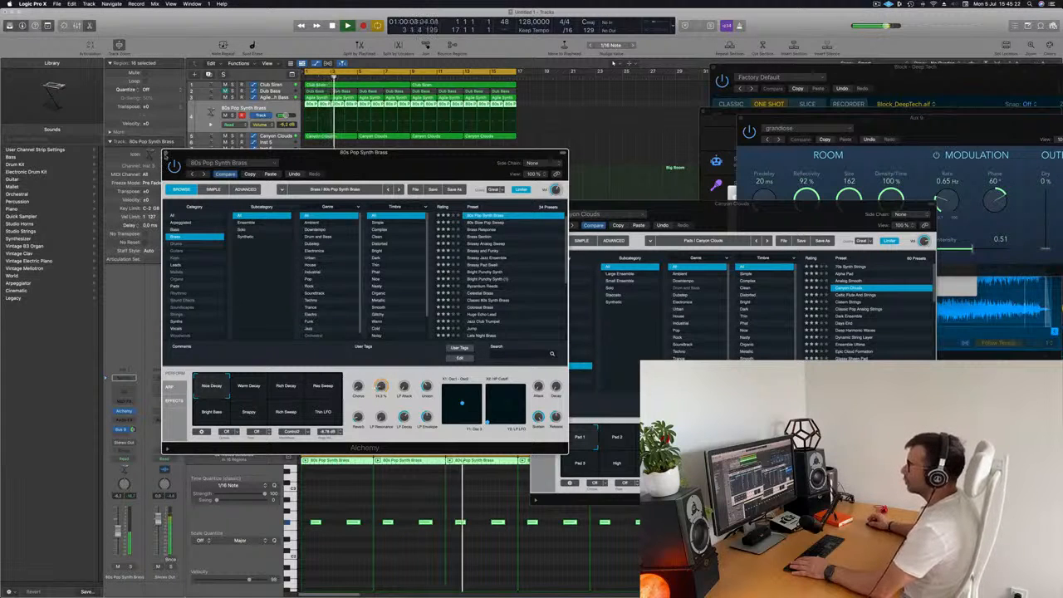
{"action": "left_click", "coordinate": [166, 154]}
- Reopen the Agile Synth Bass Alchemy window and lower its Cutoff knob during playback
{"action": "key", "text": "Up"}
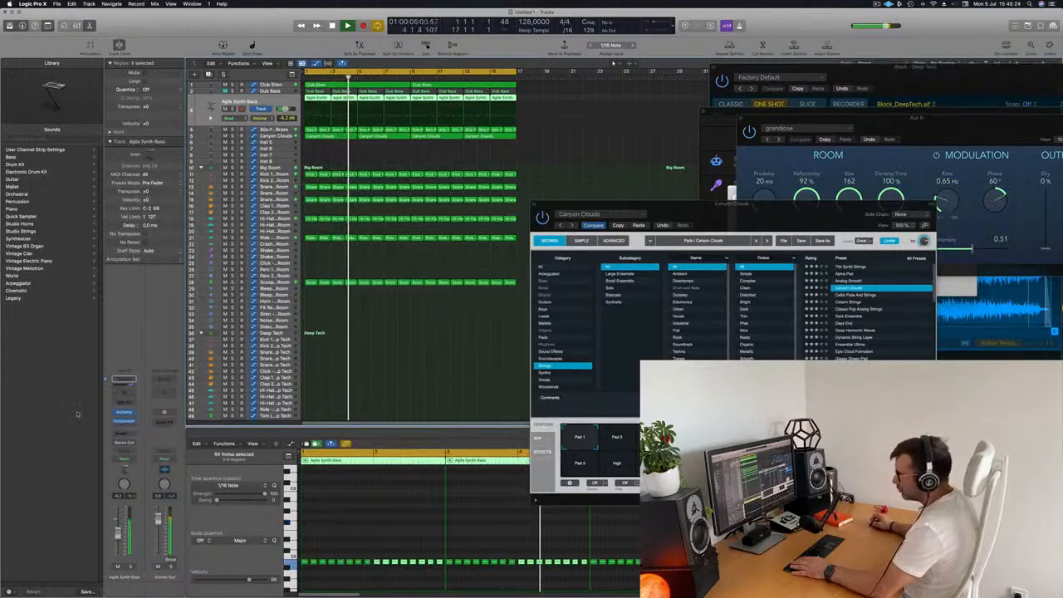
{"action": "left_click", "coordinate": [124, 412]}
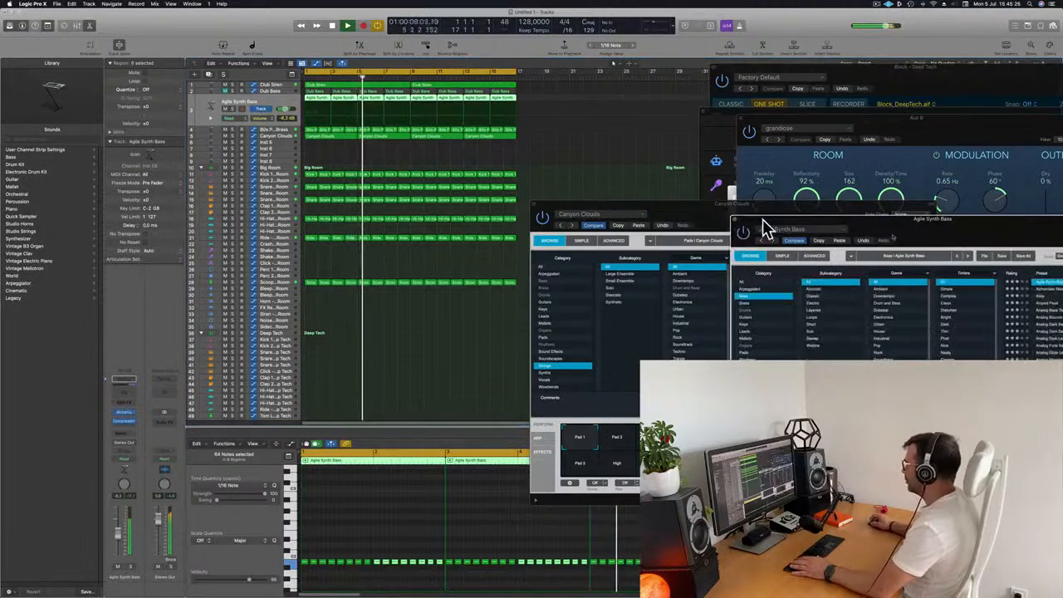
{"action": "left_click_drag", "start_coordinate": [766, 228], "coordinate": [448, 159]}
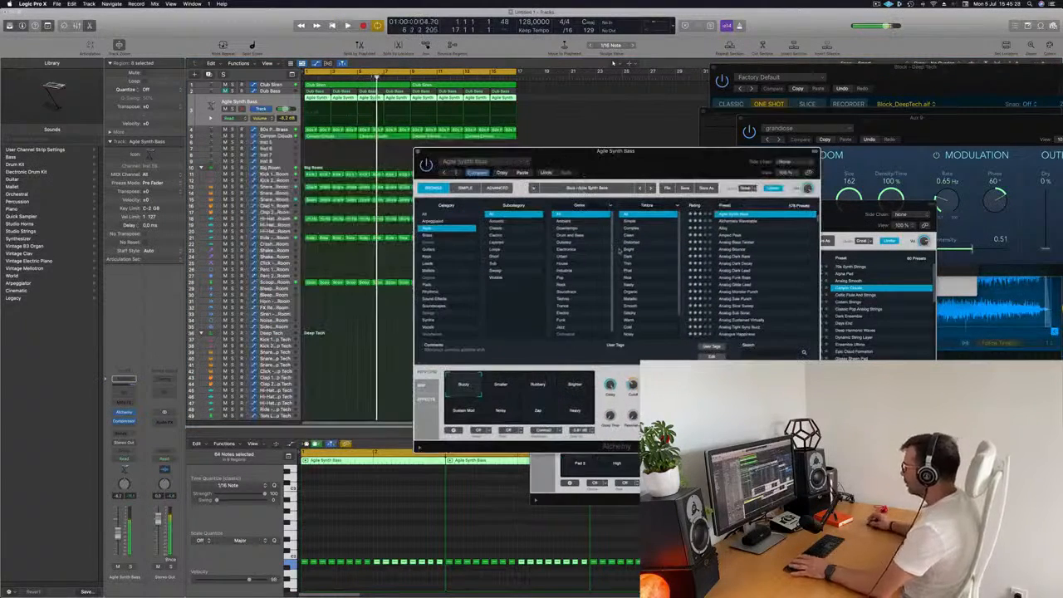
{"action": "key", "text": "space"}
{"action": "left_click_drag", "start_coordinate": [633, 384], "coordinate": [633, 405]}
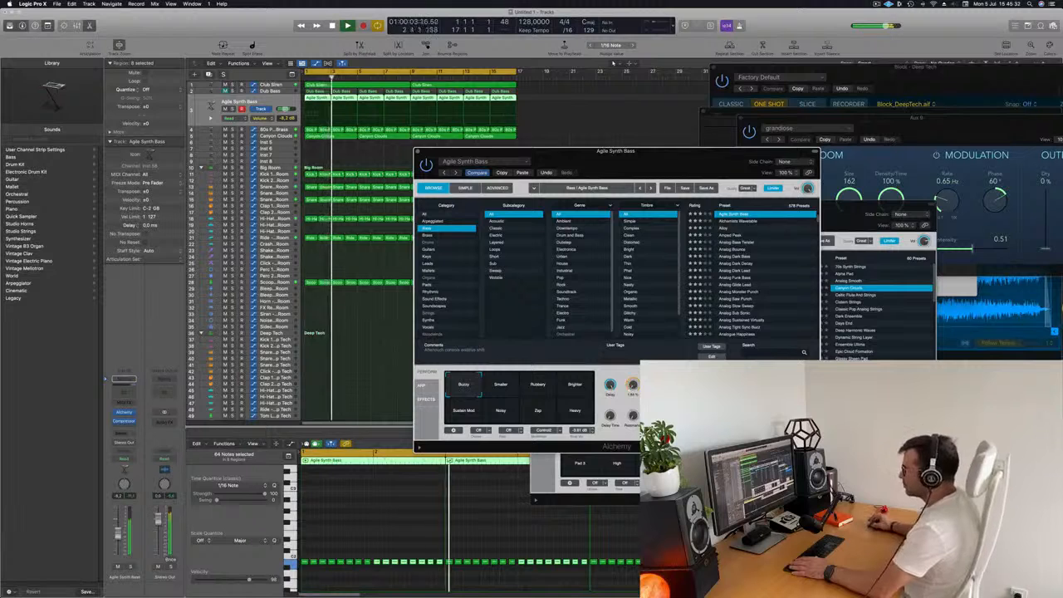
{"action": "left_click_drag", "start_coordinate": [646, 158], "coordinate": [689, 140]}
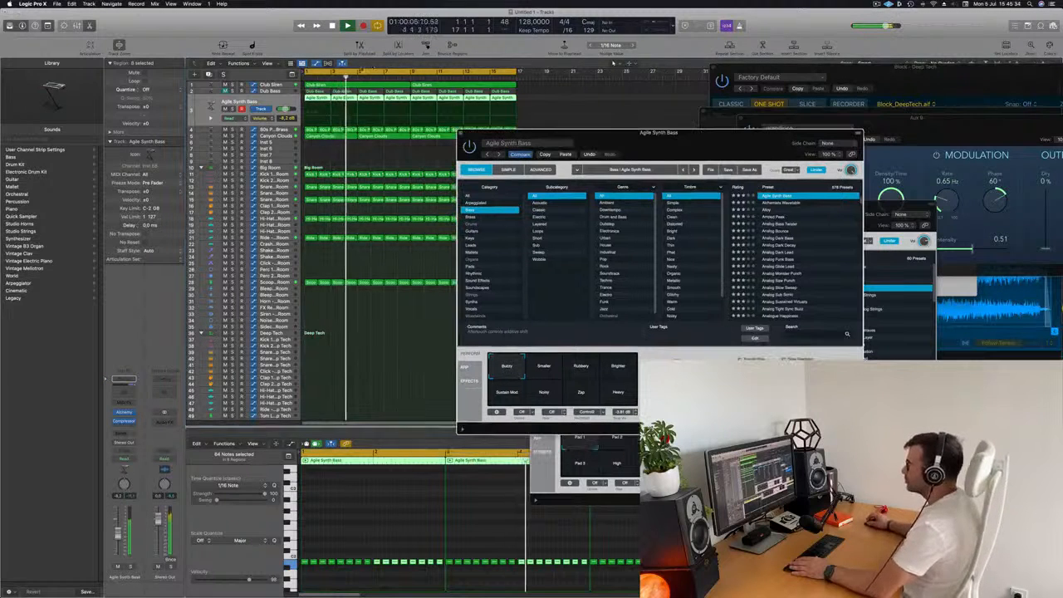
- Open the Channel EQ on the Kick 1 - Big Room track and boost the 75 Hz band to +4.9 dB
{"action": "left_click", "coordinate": [273, 129]}
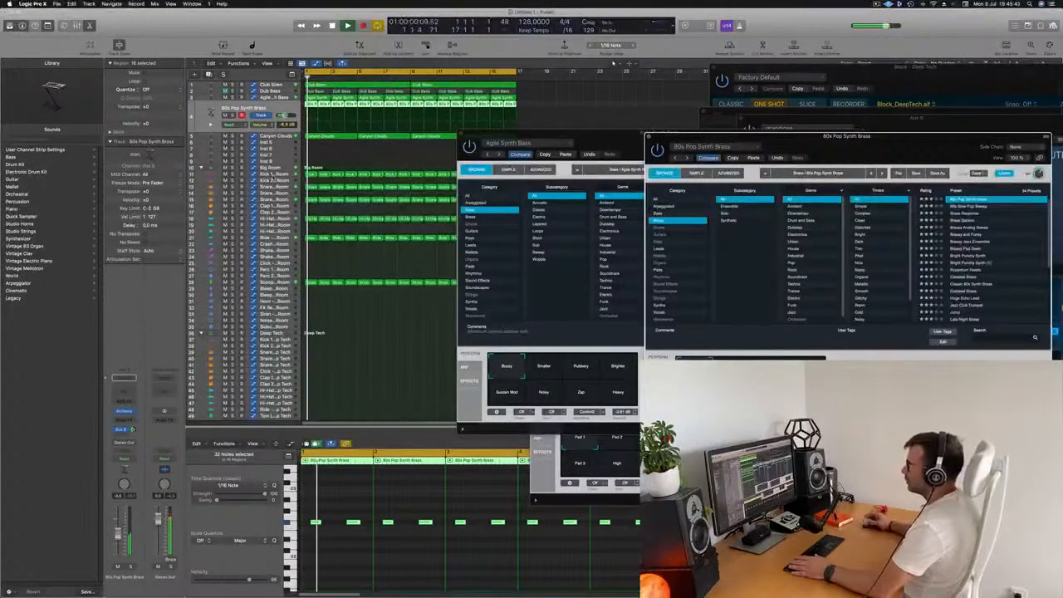
{"action": "left_click", "coordinate": [272, 177]}
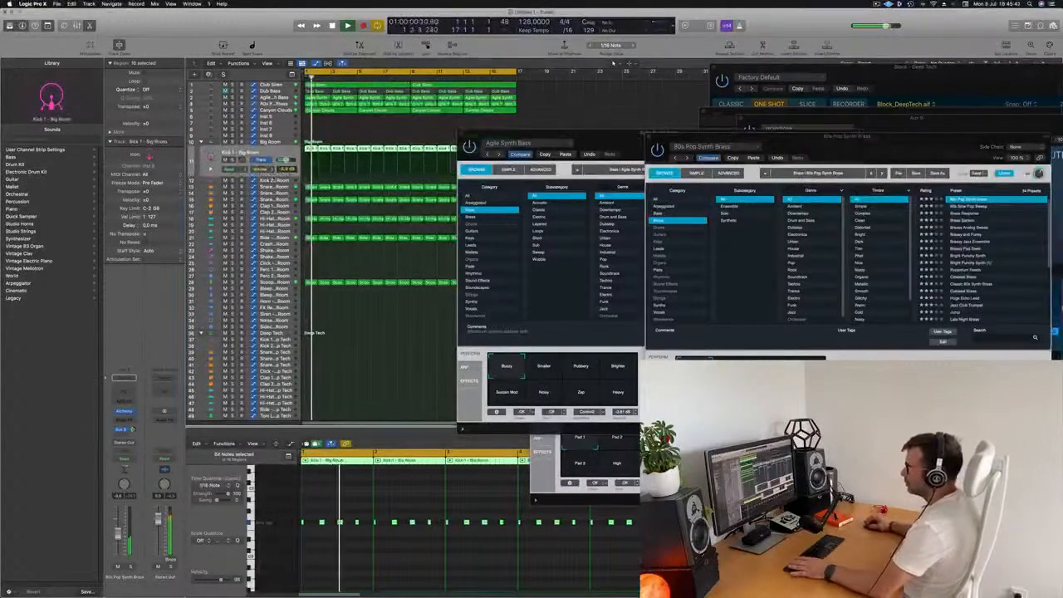
{"action": "key", "text": "Return"}
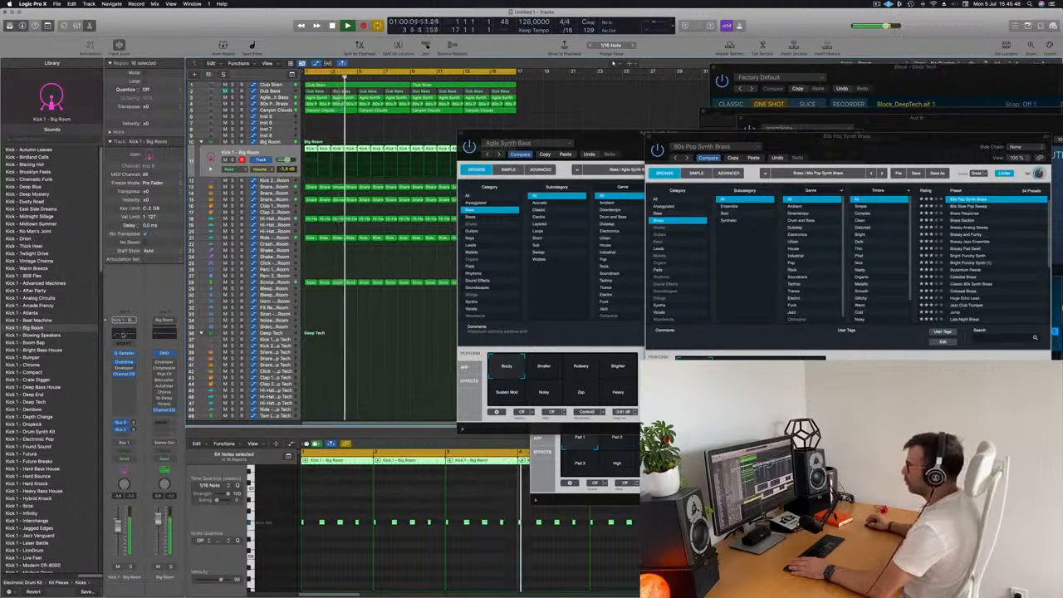
{"action": "left_click", "coordinate": [128, 332]}
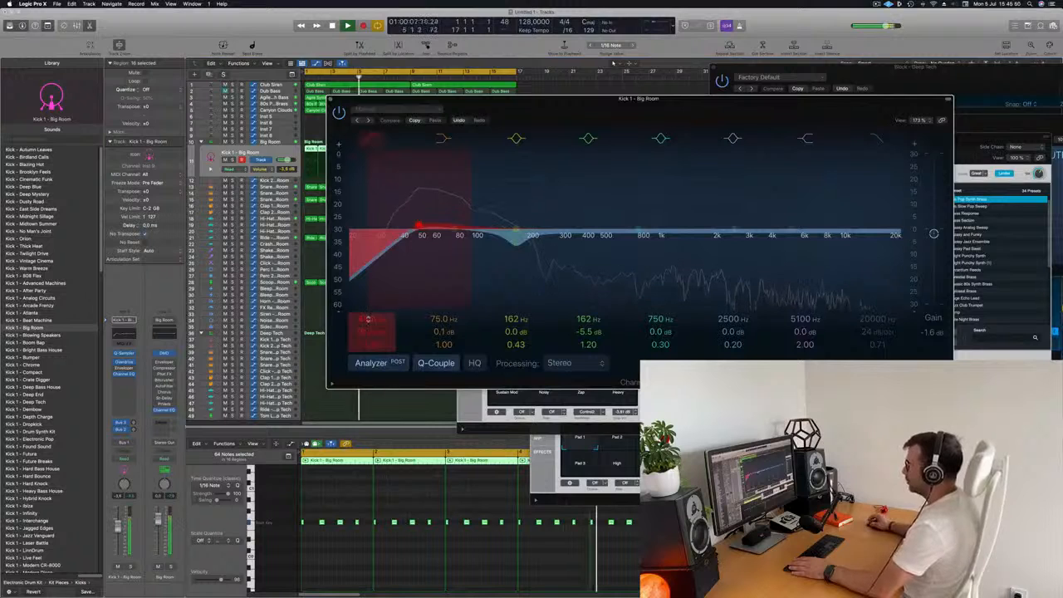
{"action": "left_click", "coordinate": [372, 140]}
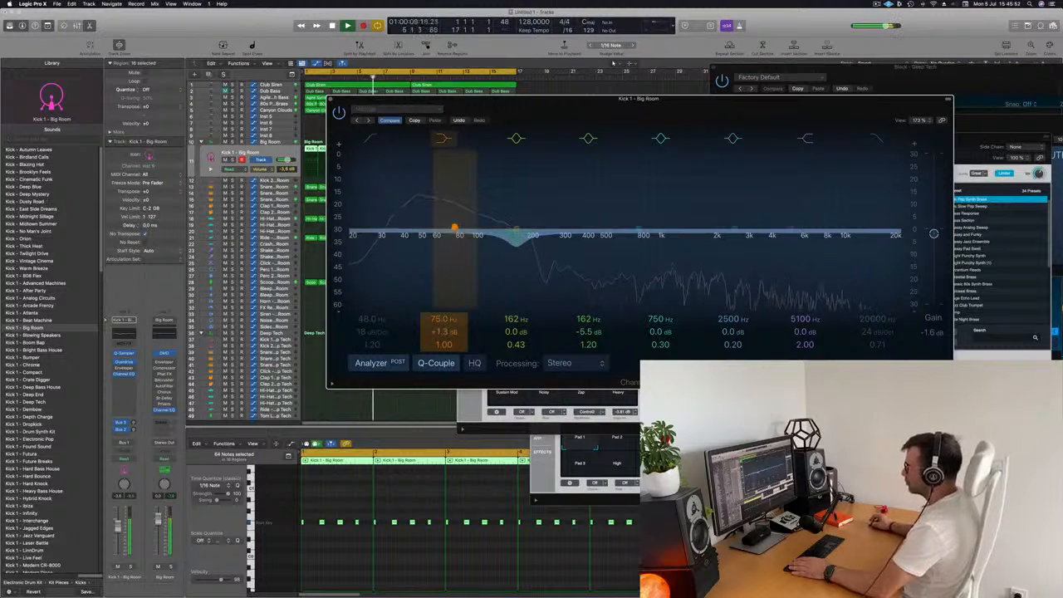
{"action": "mouse_move", "coordinate": [444, 333]}
{"action": "left_mouse_down"}
{"action": "mouse_move", "coordinate": [444, 316]}
{"action": "mouse_move", "coordinate": [444, 331]}
{"action": "left_mouse_up"}
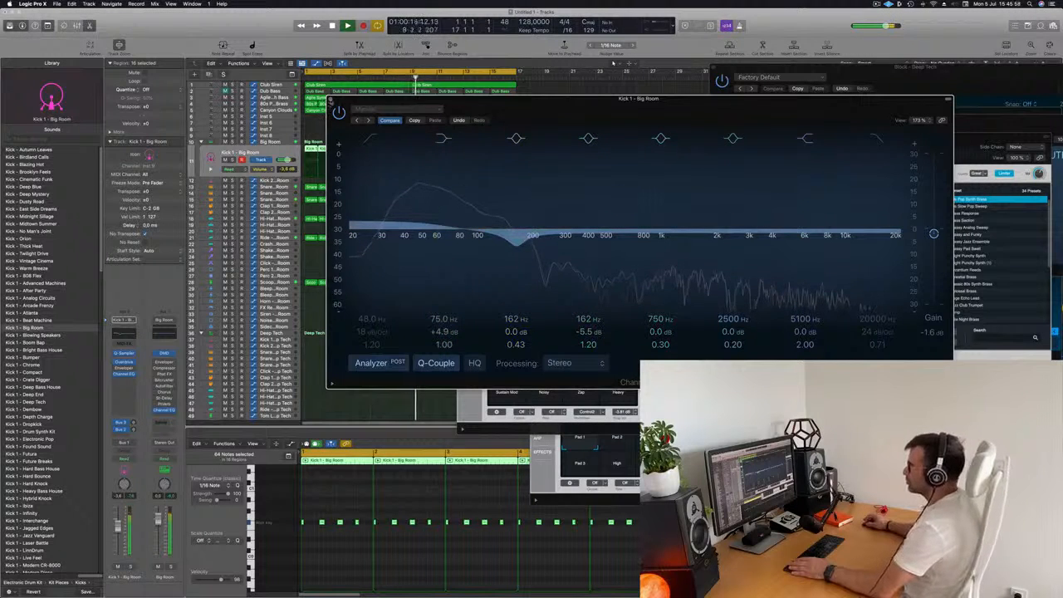
{"action": "left_click", "coordinate": [330, 99]}
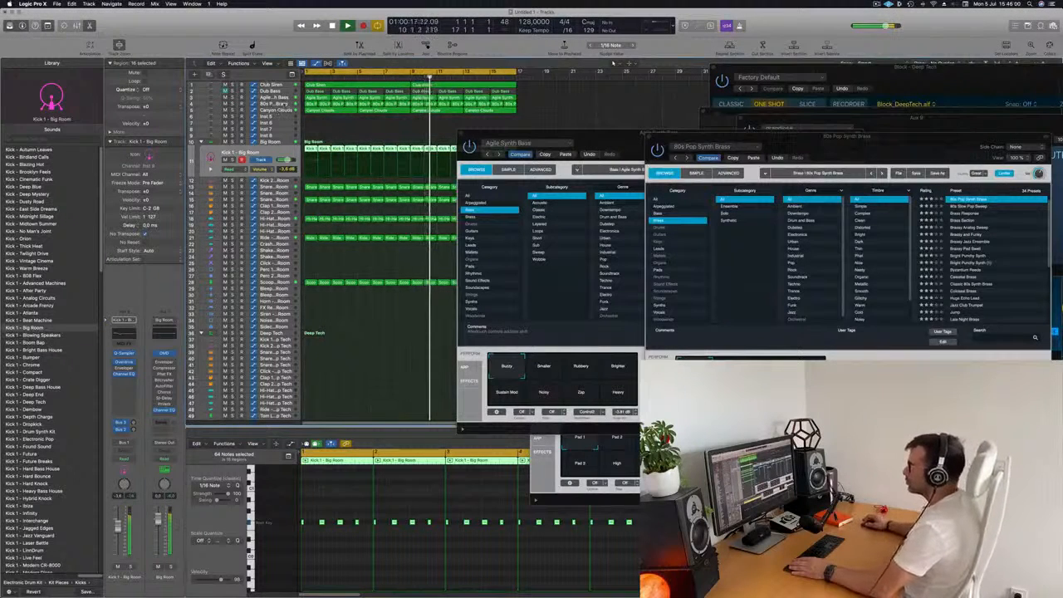
- Select the 80s Pop Synth Brass track and rearrange its Alchemy window and the Agile Synth Bass Alchemy window
{"action": "left_click", "coordinate": [247, 103]}
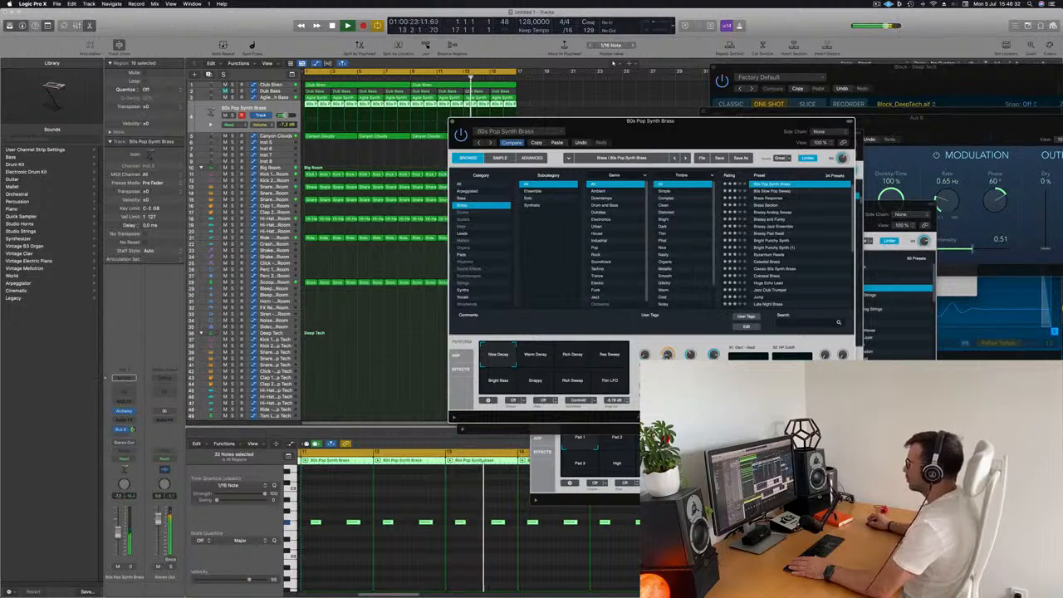
{"action": "left_click_drag", "start_coordinate": [634, 141], "coordinate": [686, 157]}
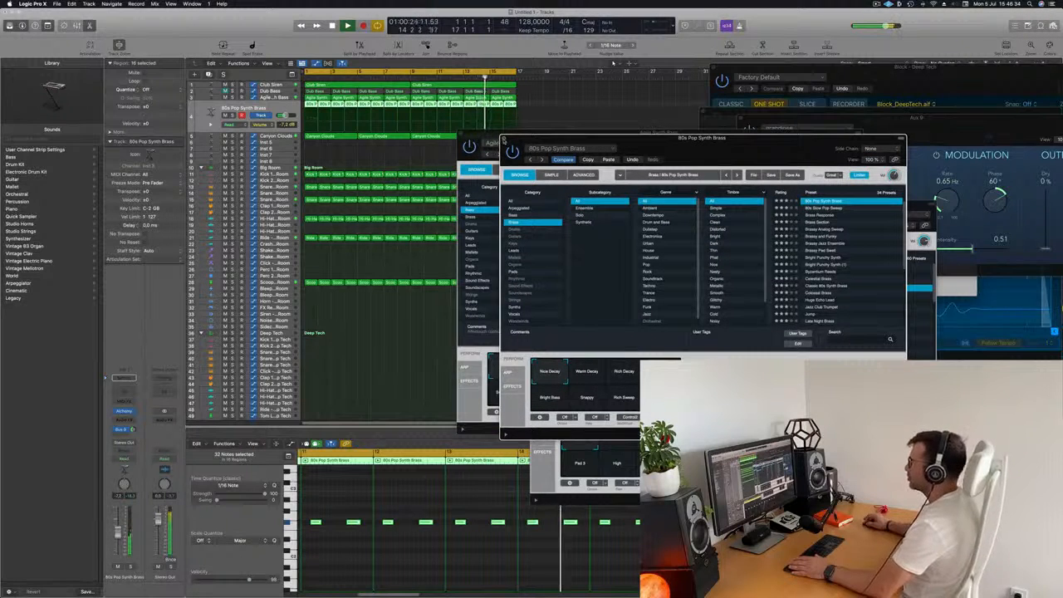
{"action": "left_click", "coordinate": [504, 140]}
{"action": "left_click_drag", "start_coordinate": [517, 135], "coordinate": [692, 185]}
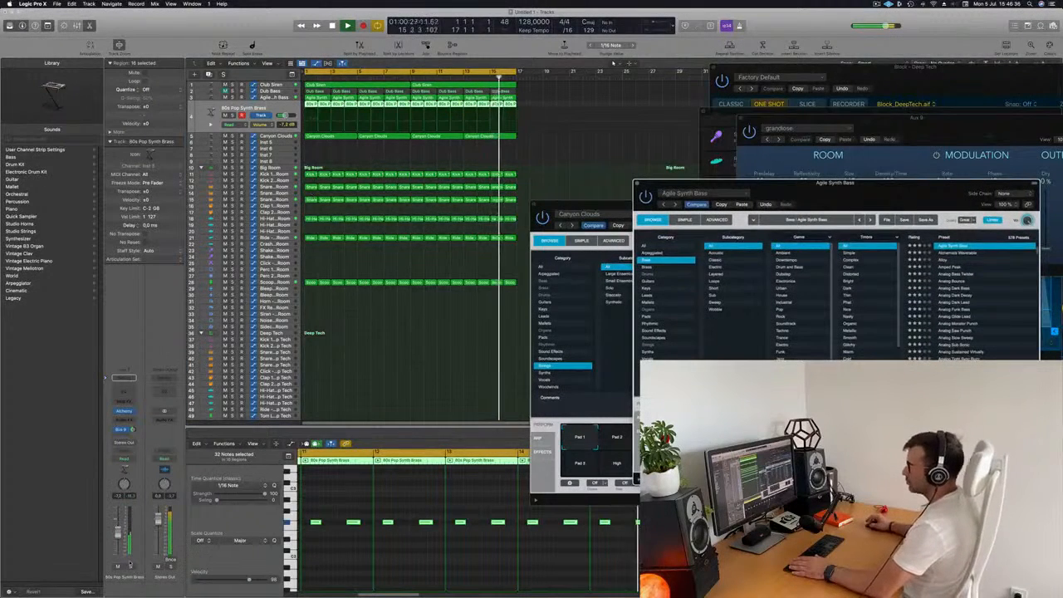
{"action": "left_click", "coordinate": [130, 566]}
{"action": "left_click", "coordinate": [130, 567]}
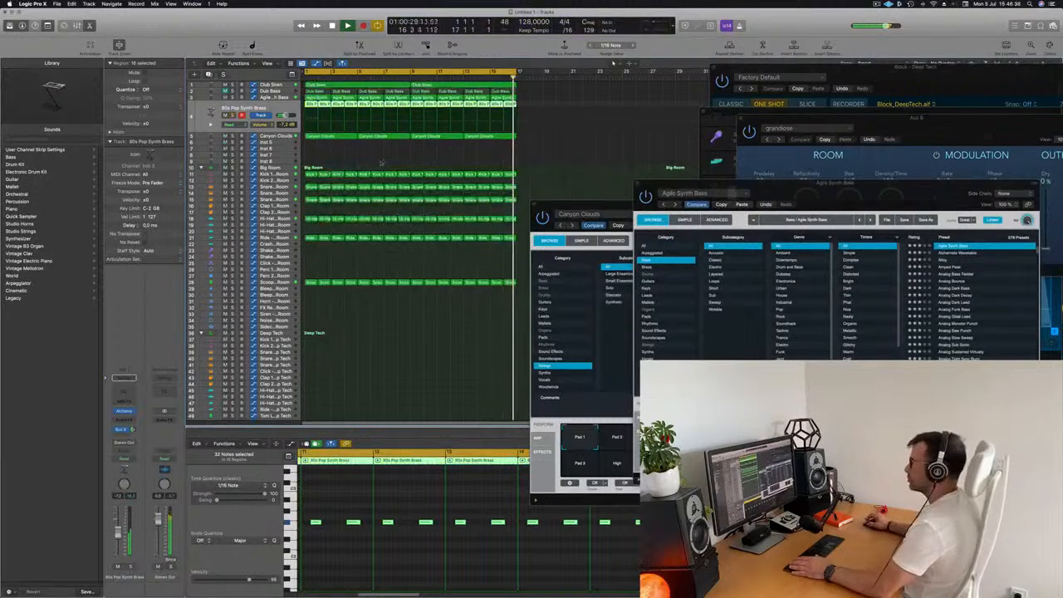
- Select the Canyon Clouds track and add a send from it to Bus 9 (Aux 9)
{"action": "key", "text": "Down"}
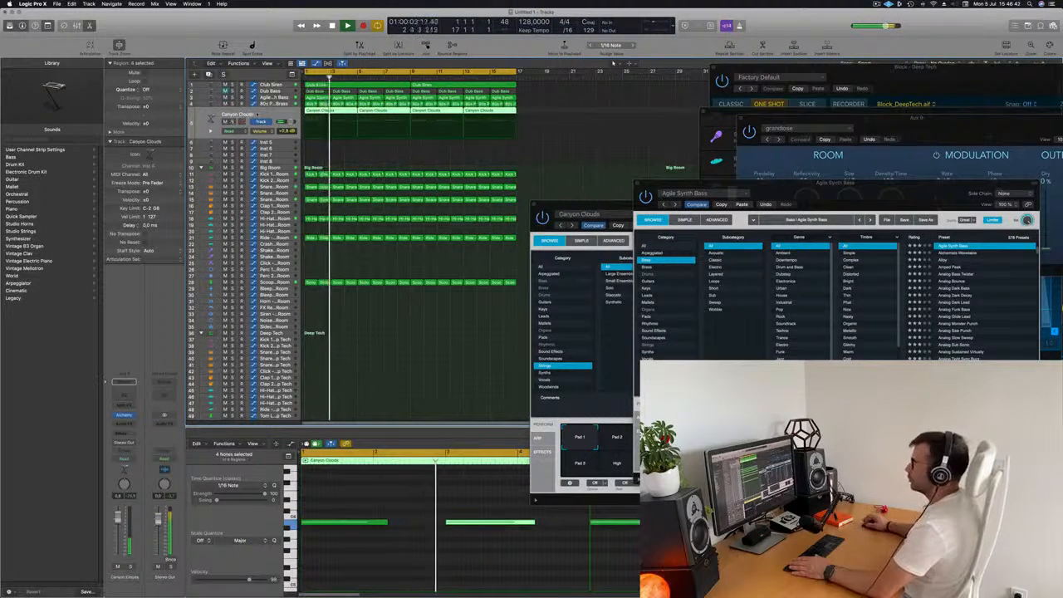
{"action": "left_click", "coordinate": [123, 433]}
{"action": "mouse_move", "coordinate": [137, 443]}
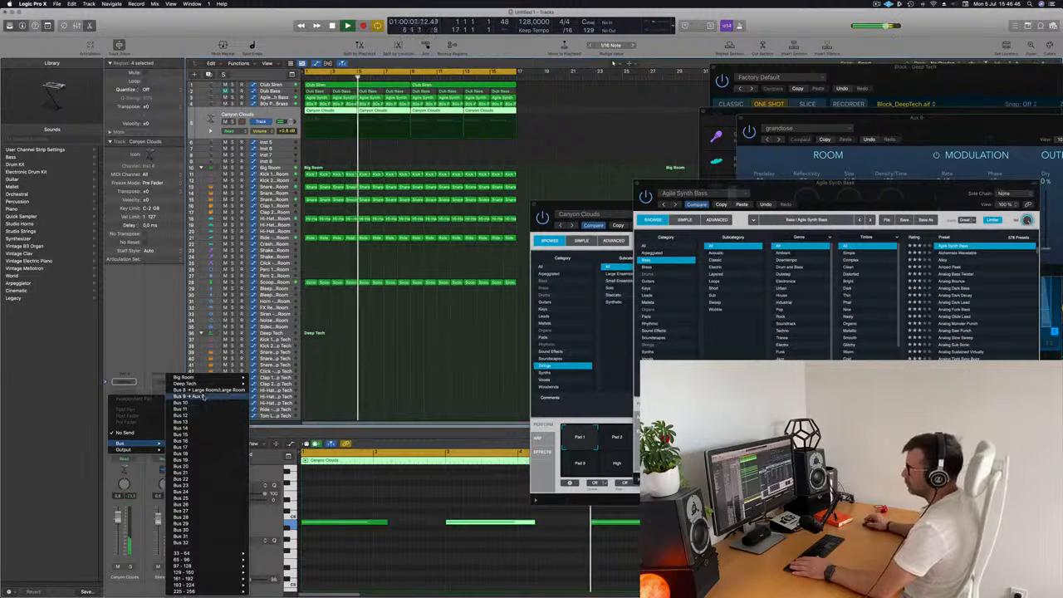
{"action": "left_click", "coordinate": [202, 397]}
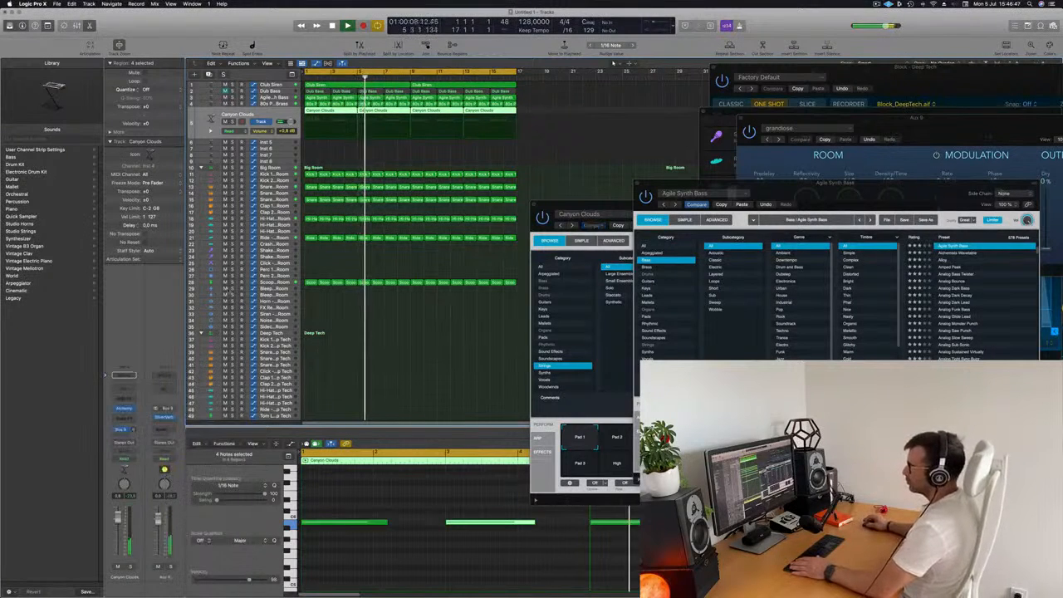
- Insert a stereo Compressor on Canyon Clouds with its side chain set to Bus 1, and lower the track's fader slightly
{"action": "left_click", "coordinate": [122, 419]}
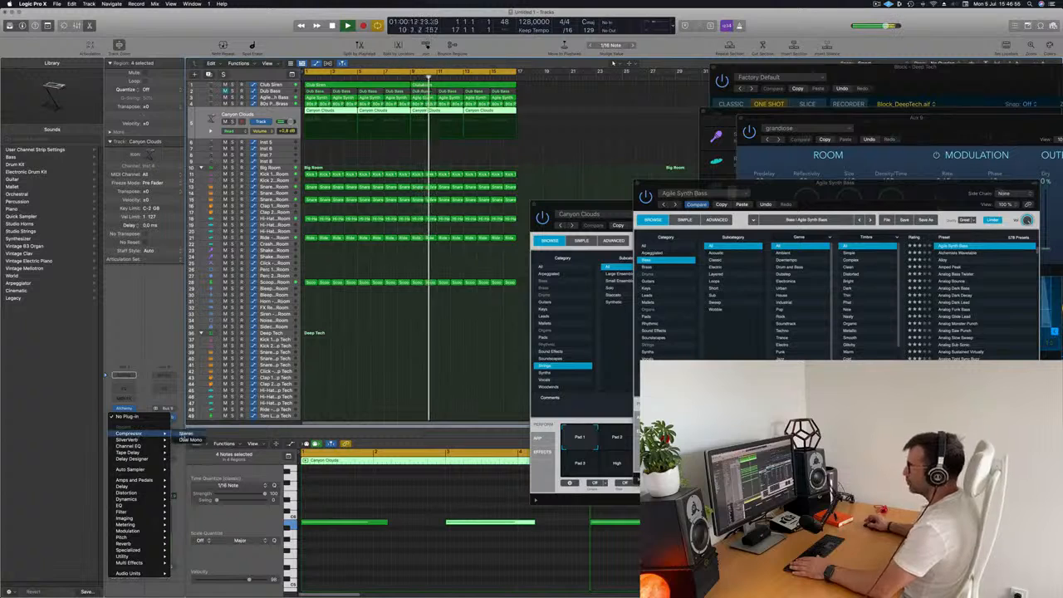
{"action": "left_click", "coordinate": [128, 433]}
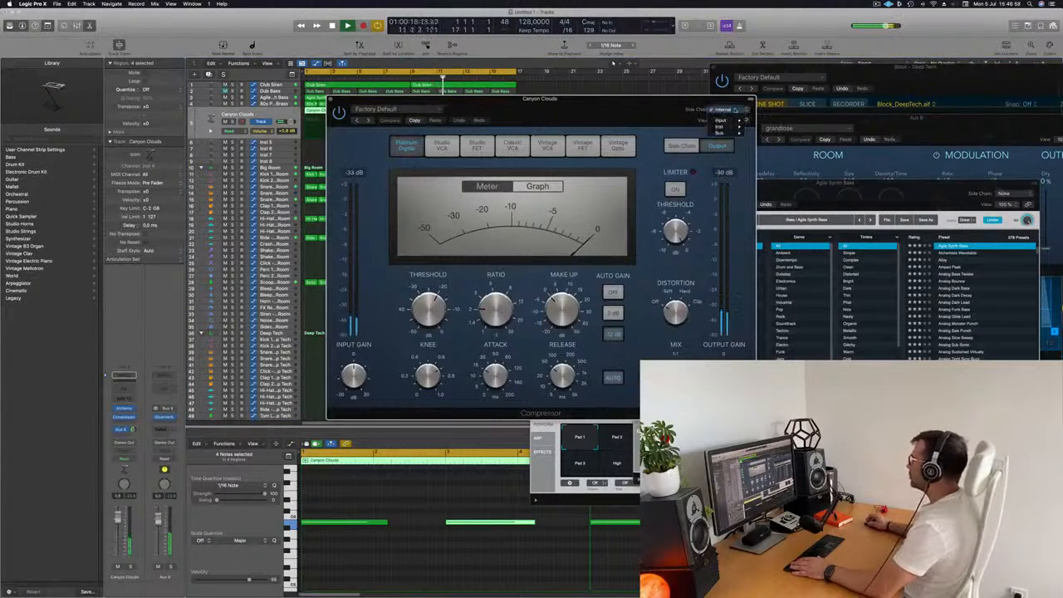
{"action": "left_click", "coordinate": [735, 109]}
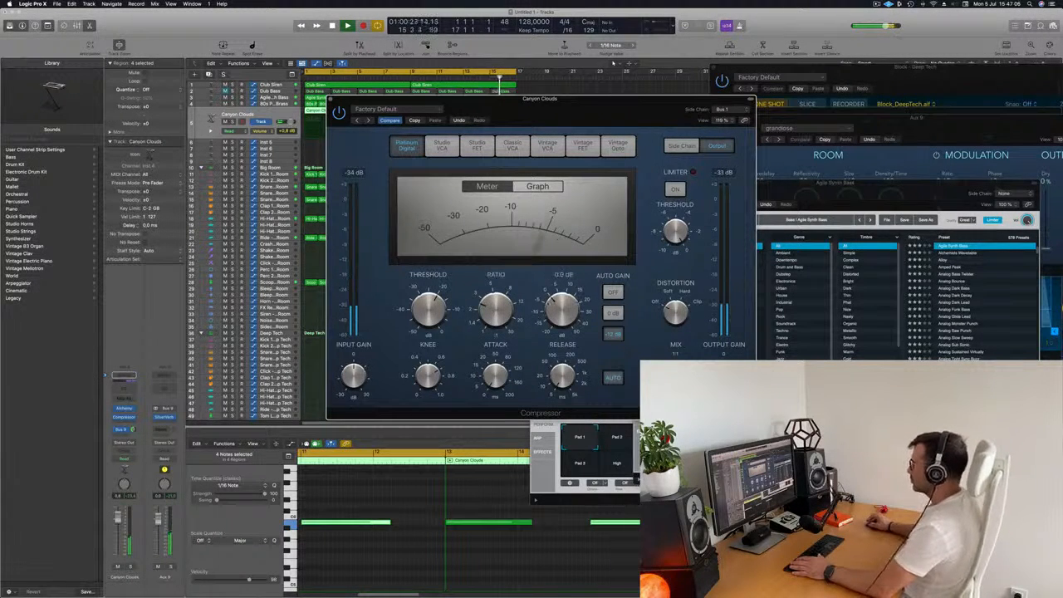
{"action": "left_click_drag", "start_coordinate": [575, 113], "coordinate": [582, 113]}
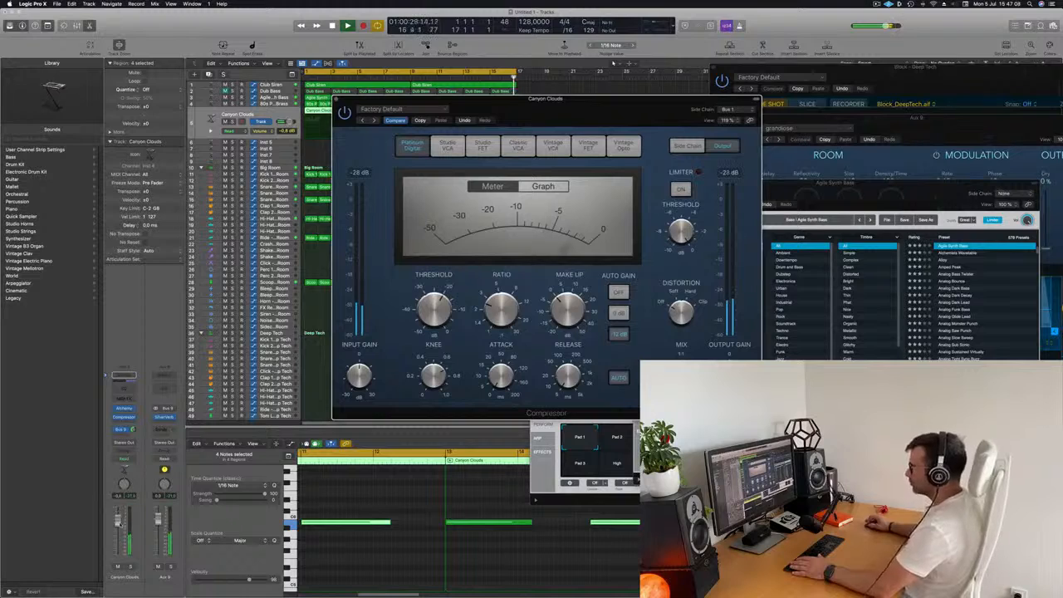
{"action": "left_click_drag", "start_coordinate": [119, 523], "coordinate": [119, 524]}
{"action": "left_click", "coordinate": [336, 99]}
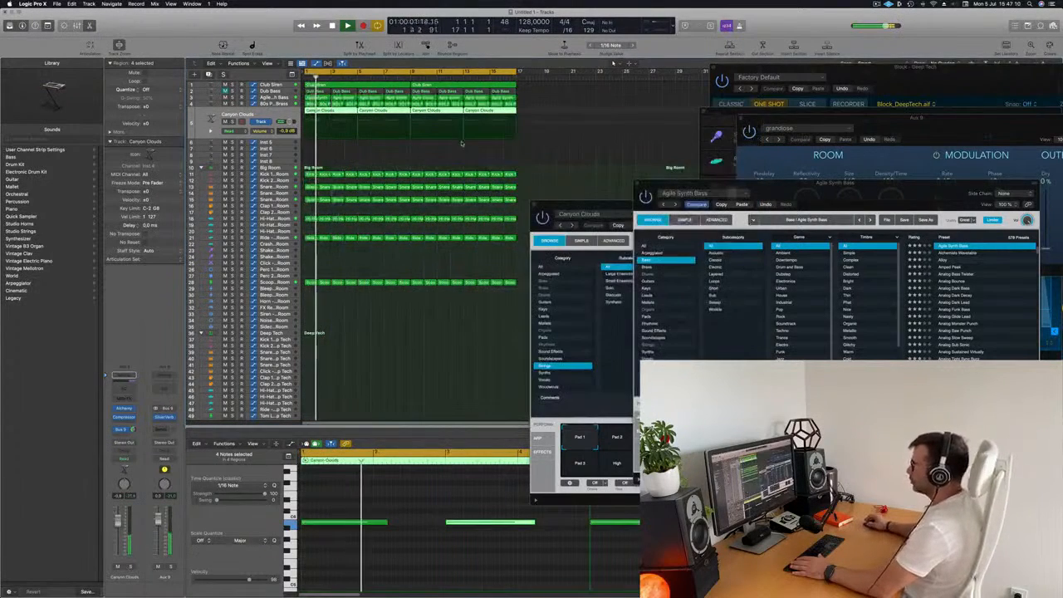
- On the Block - Deep Tech track, add an automation point at the section's end and pull it down slightly
{"action": "scroll", "coordinate": [461, 143], "scroll_direction": "down", "scroll_amount": 5}
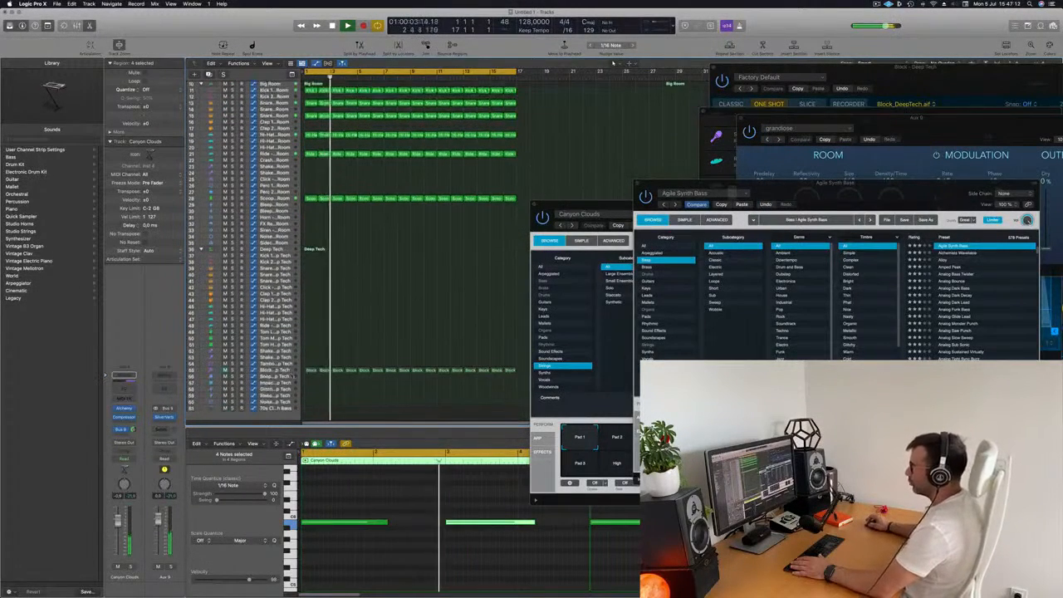
{"action": "left_click", "coordinate": [276, 370]}
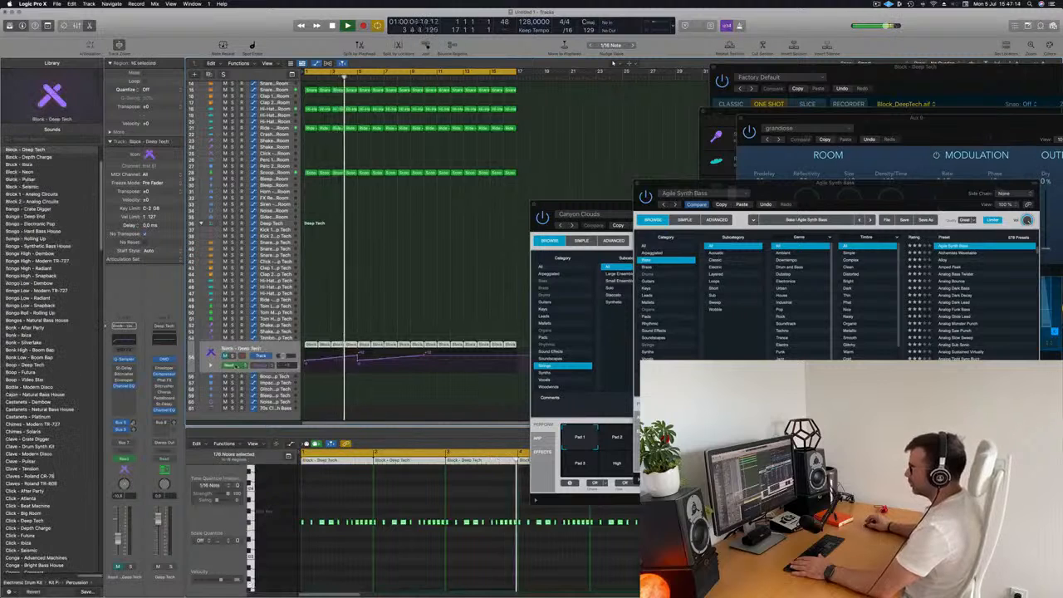
{"action": "left_click", "coordinate": [226, 356]}
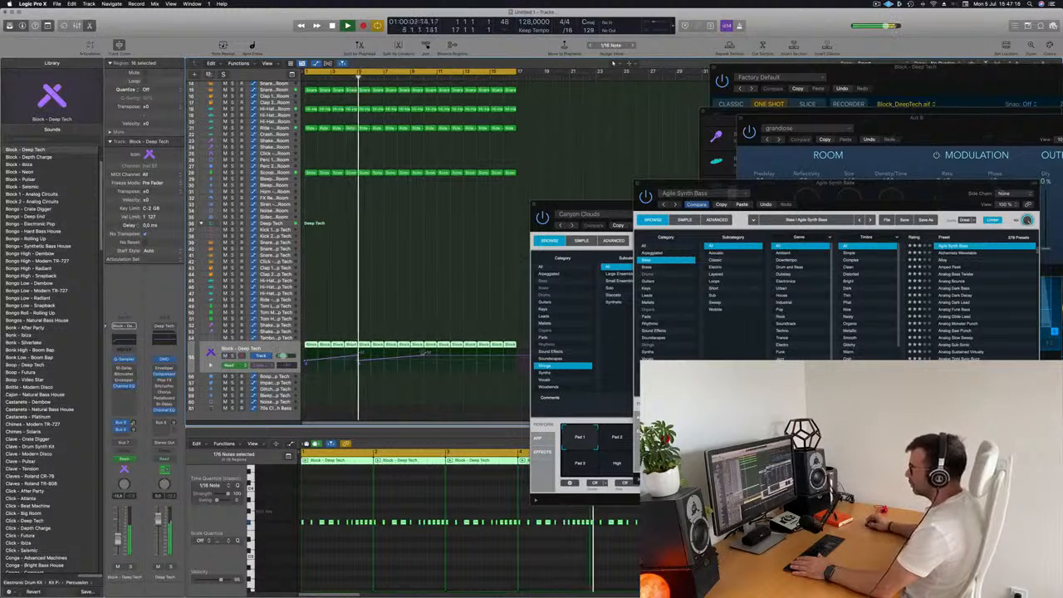
{"action": "left_click", "coordinate": [516, 356]}
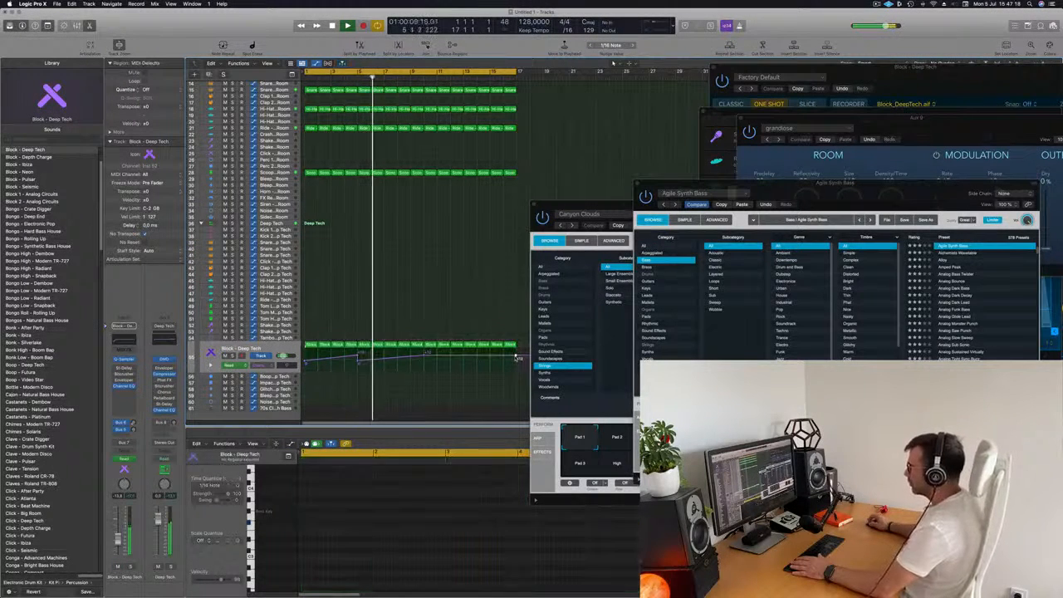
{"action": "left_click_drag", "start_coordinate": [517, 356], "coordinate": [516, 363]}
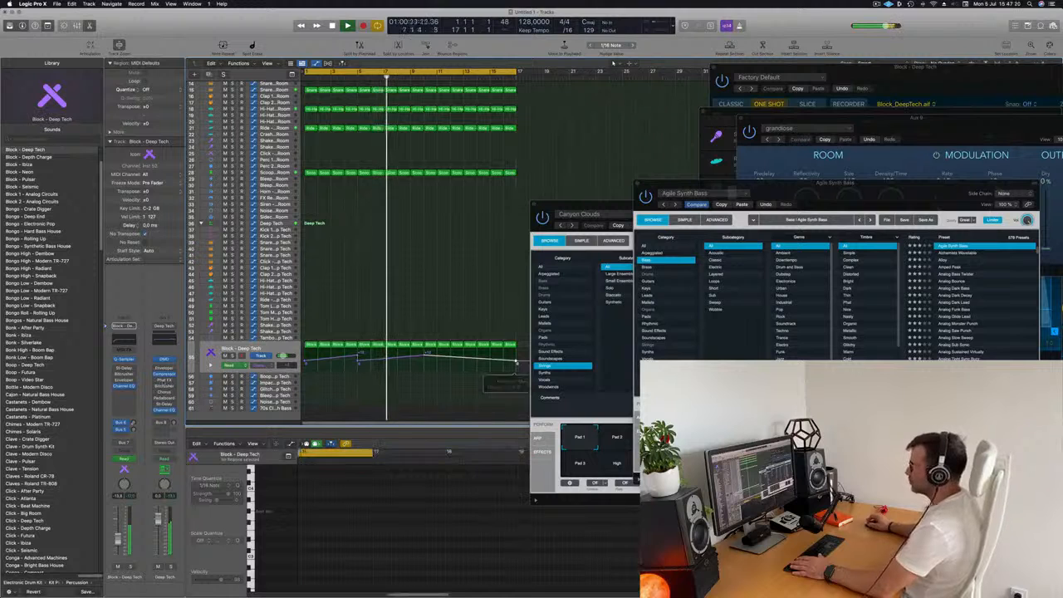